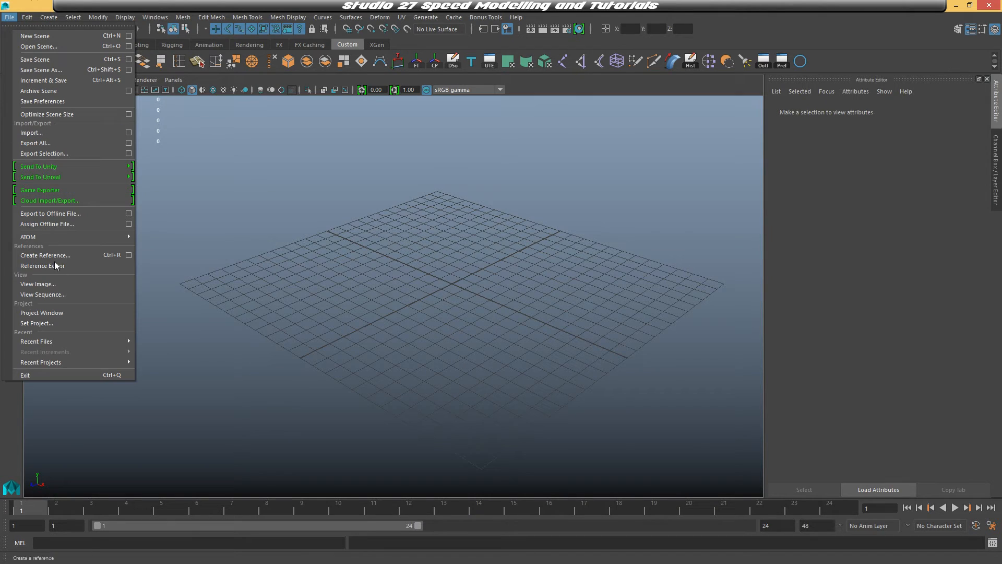
Create and accept a new project named AdventureTime_FinnsBlade_Tutorial in the F:/01 - Created Content/06 - Models location
click(58, 312)
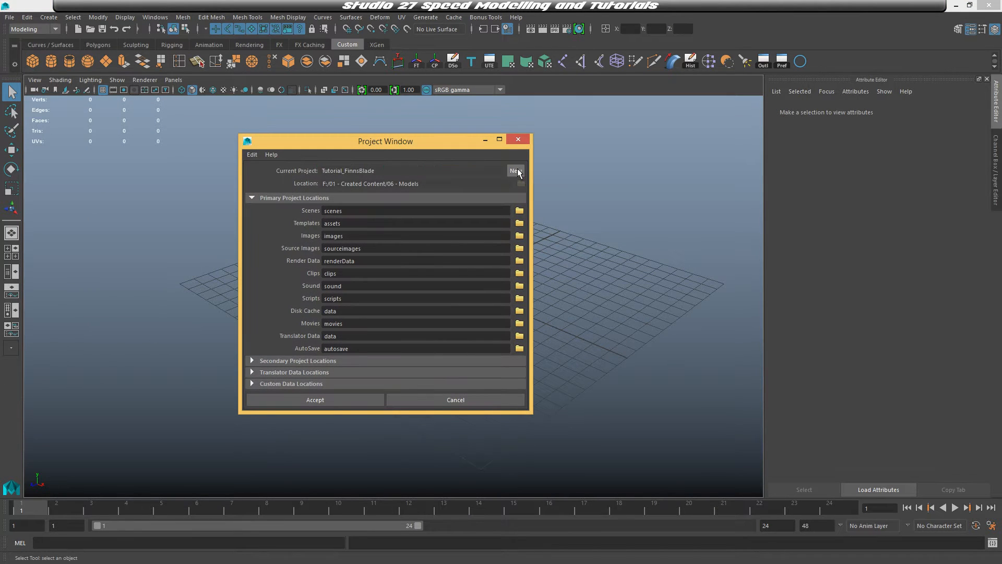
click(515, 171)
drag(449, 142, 502, 138)
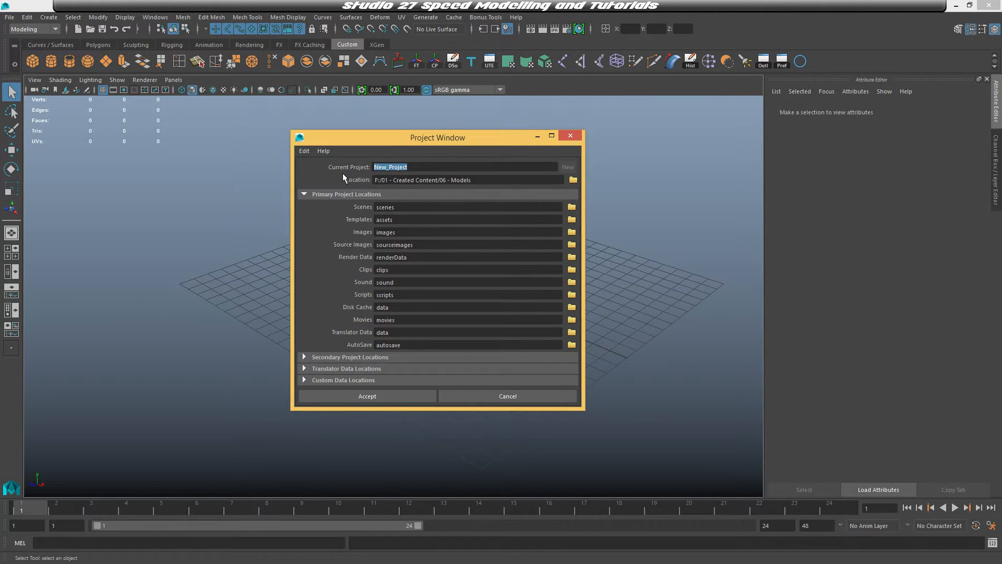
text(AdventureTime_FinnsBlade_Tutorial)
click(574, 181)
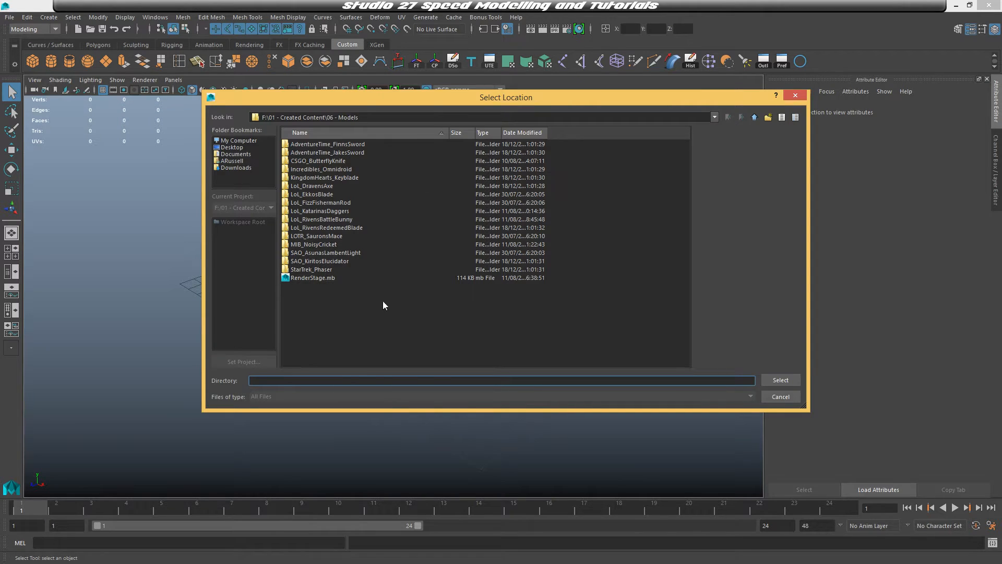
click(781, 380)
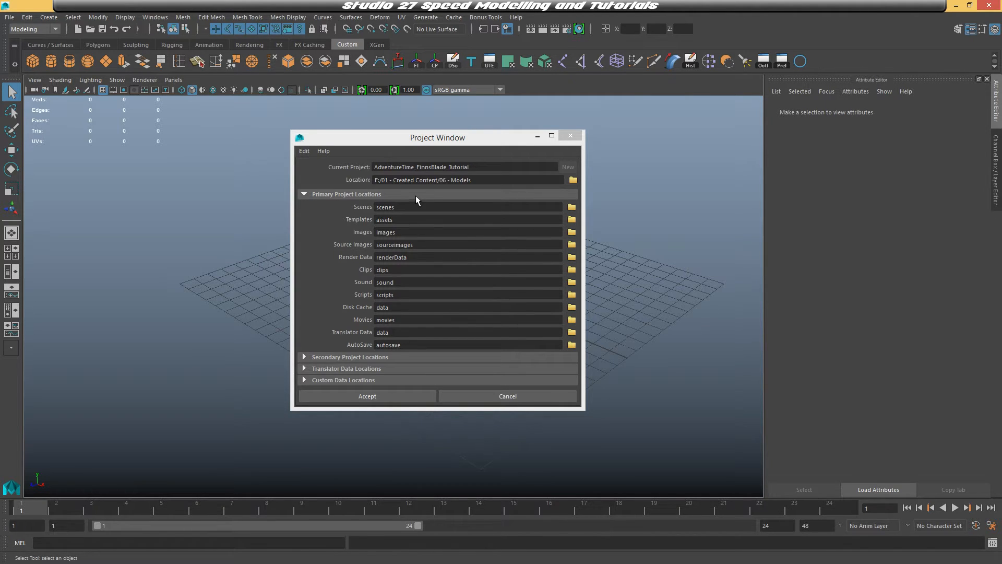
click(409, 396)
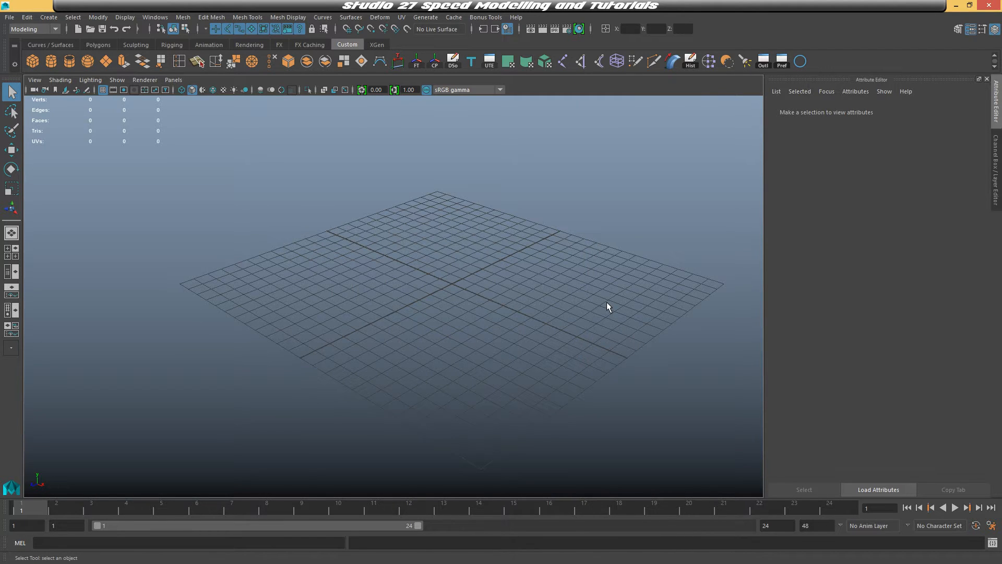
In File Explorer, put Golden_sword_of_battle.png into the new project's sourceimages folder
drag(0, 156, 493, 83)
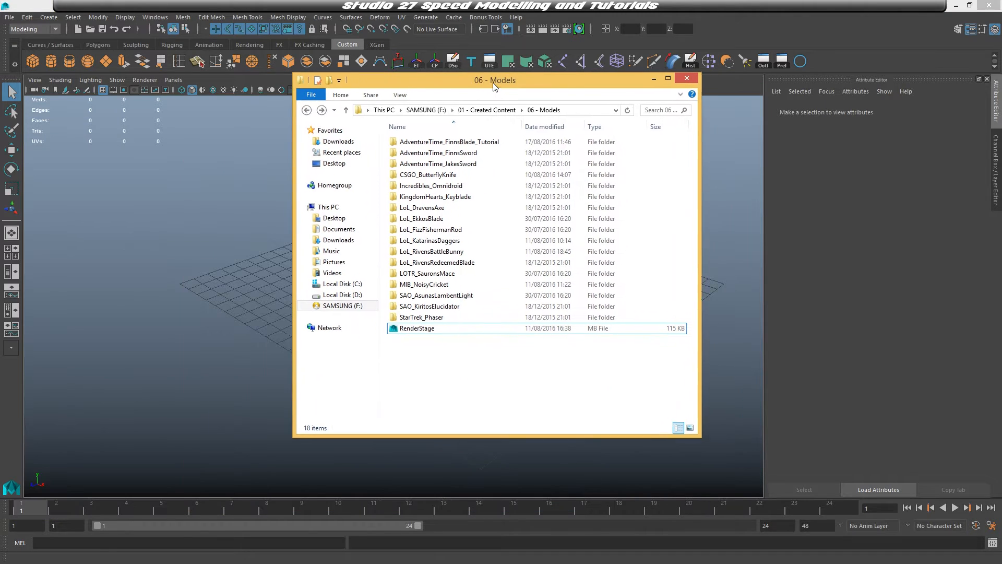
double_click(468, 143)
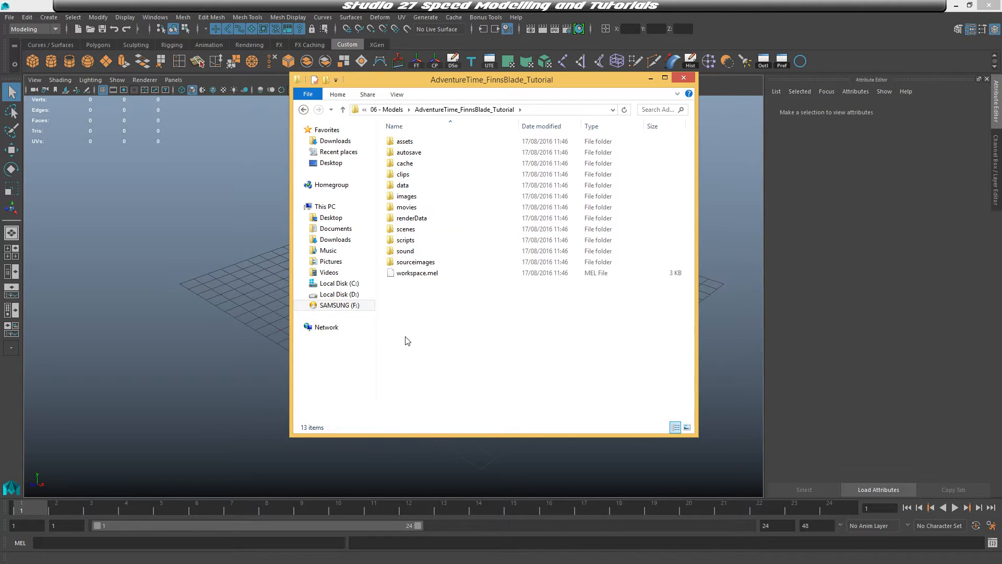
double_click(410, 263)
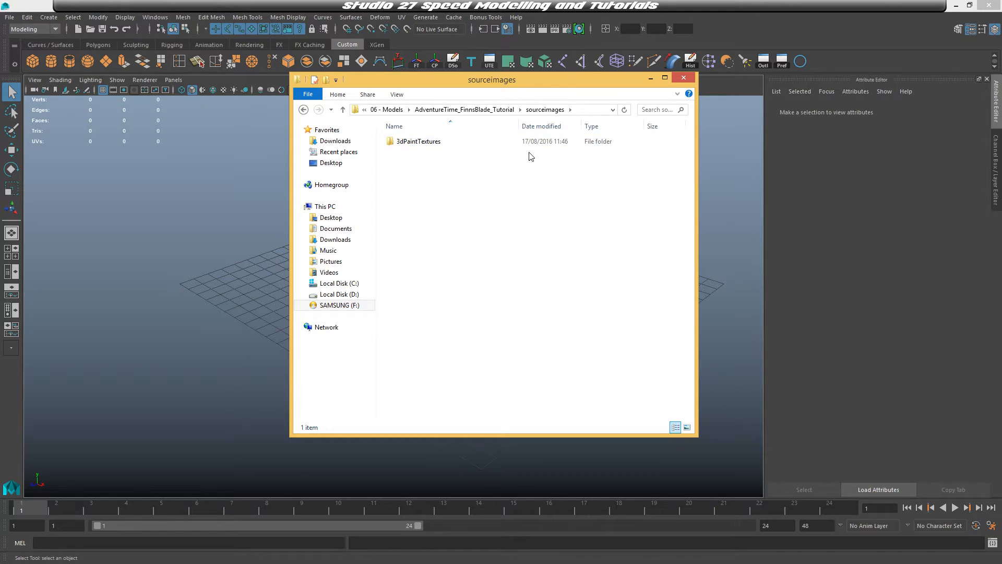
drag(532, 86, 436, 110)
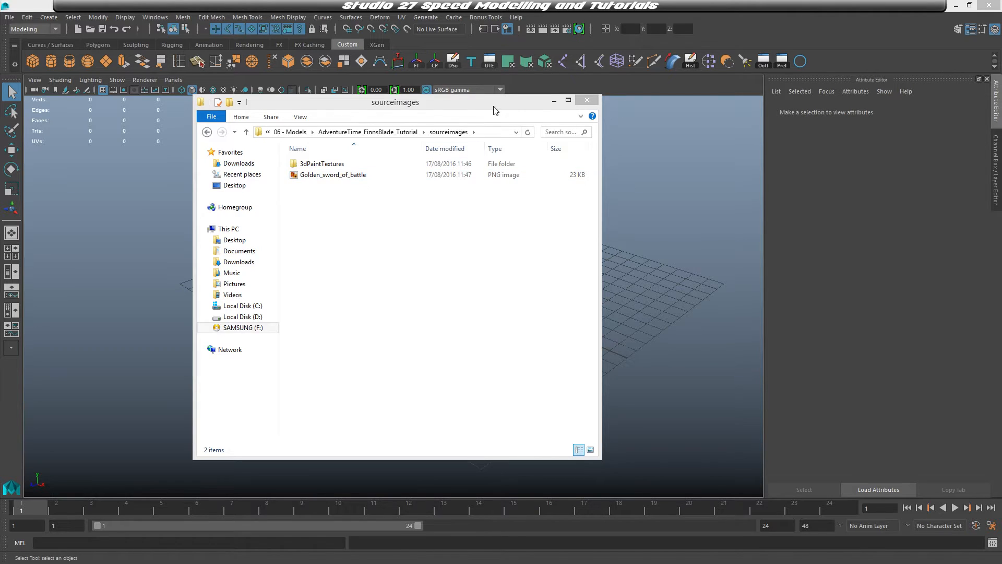
drag(494, 109, 583, 159)
click(644, 148)
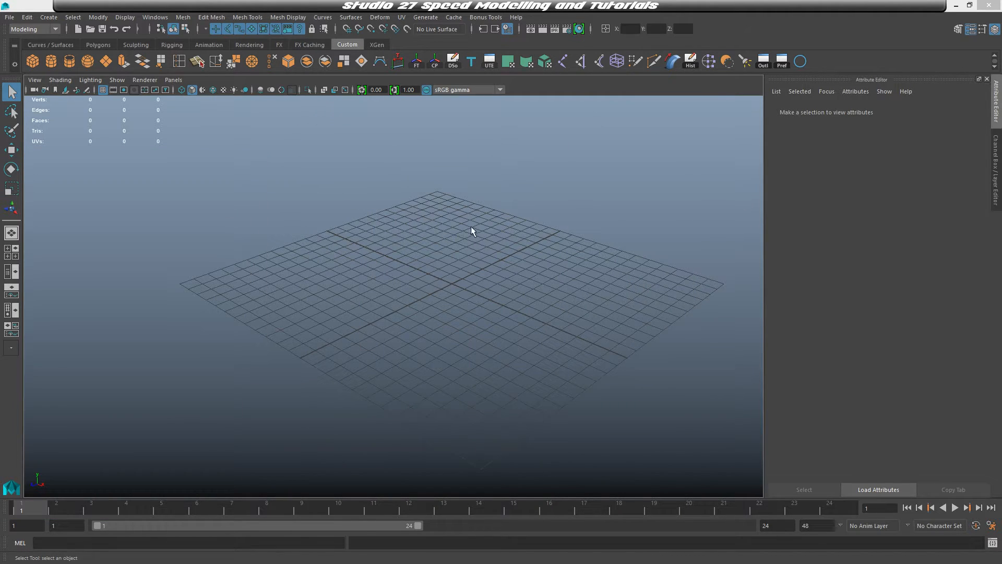
Import Golden_sword_of_battle.png as an image plane in the front view
alt+middle_drag(573, 194, 506, 215)
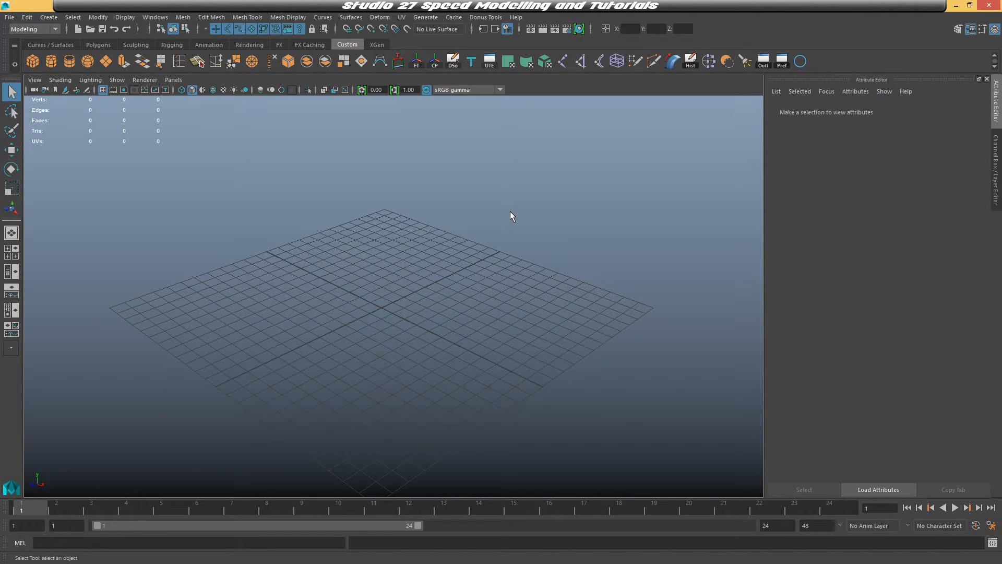
key(space)
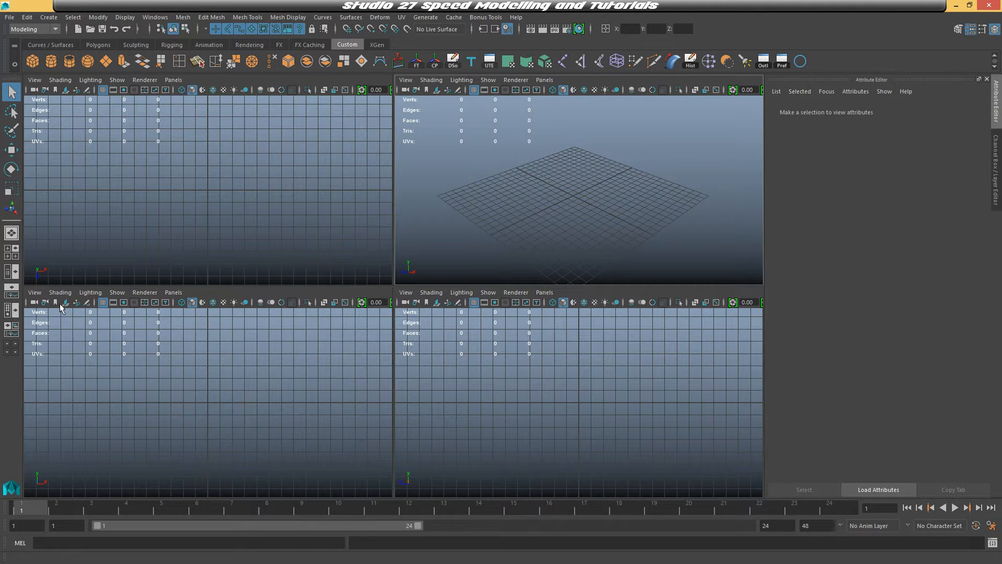
click(36, 293)
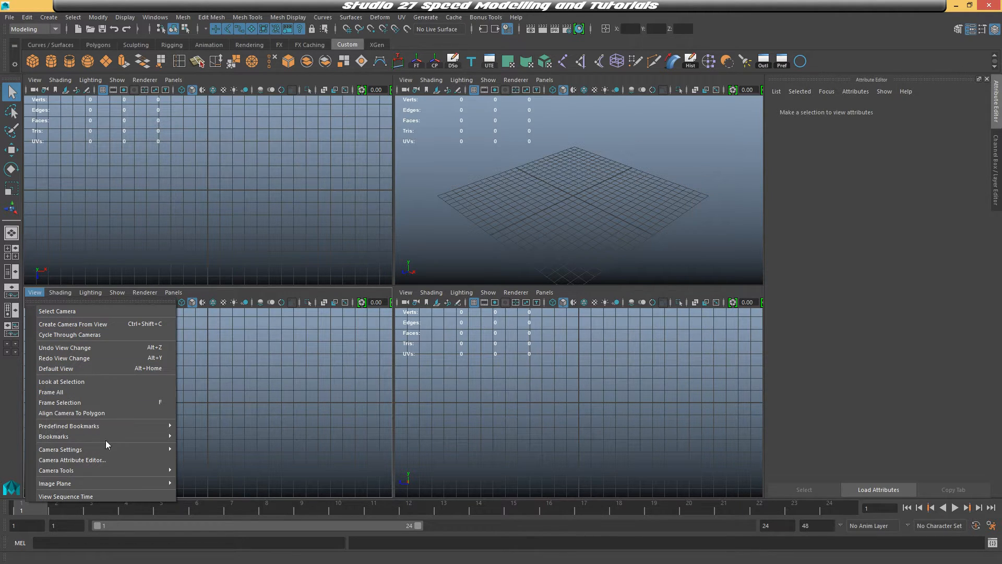
mouse_move(122, 488)
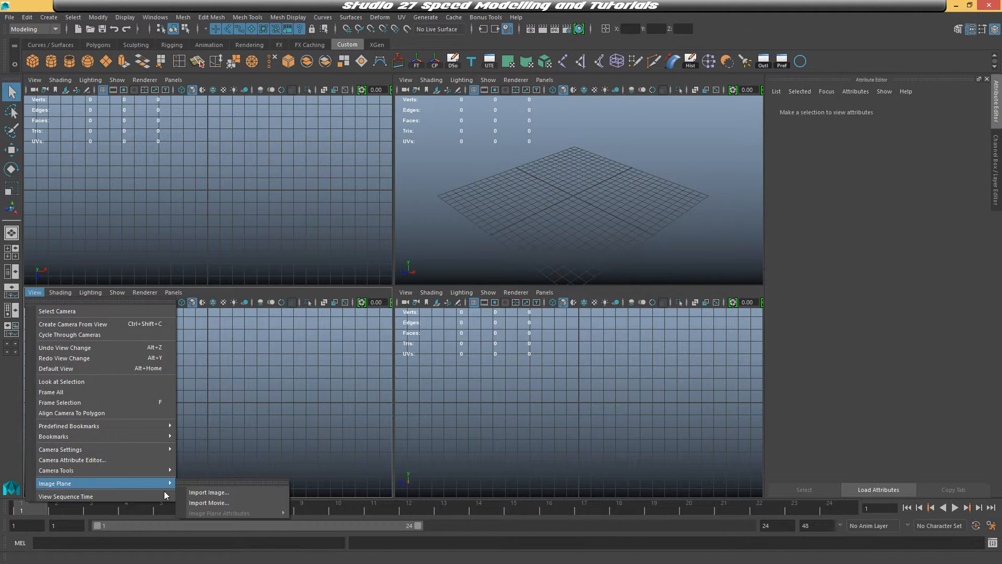
click(209, 493)
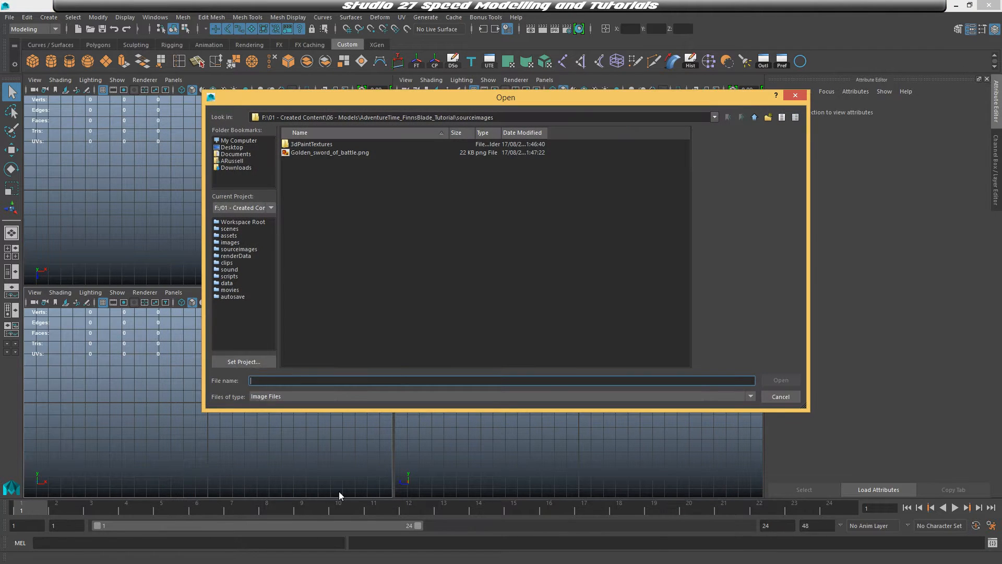
click(334, 155)
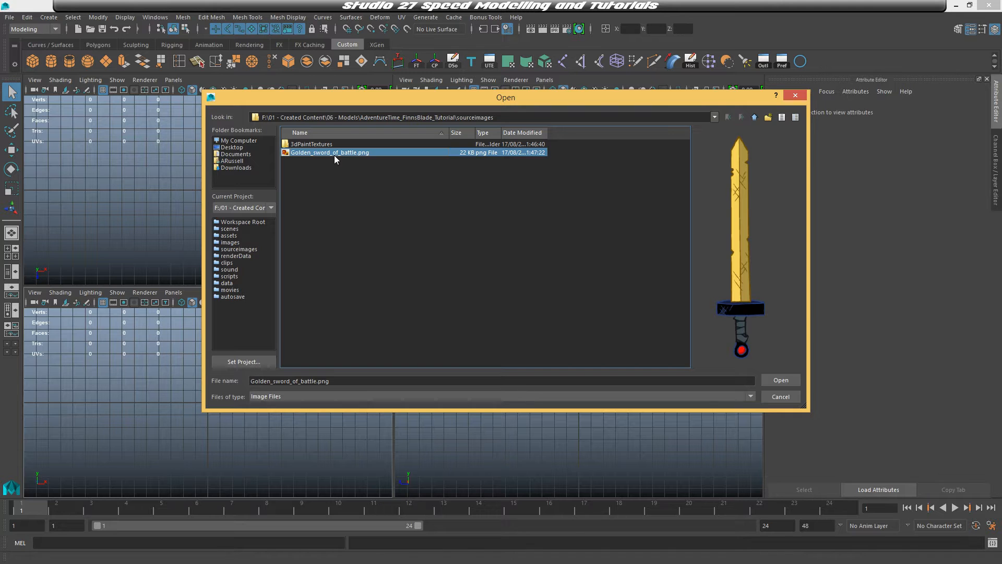
click(780, 380)
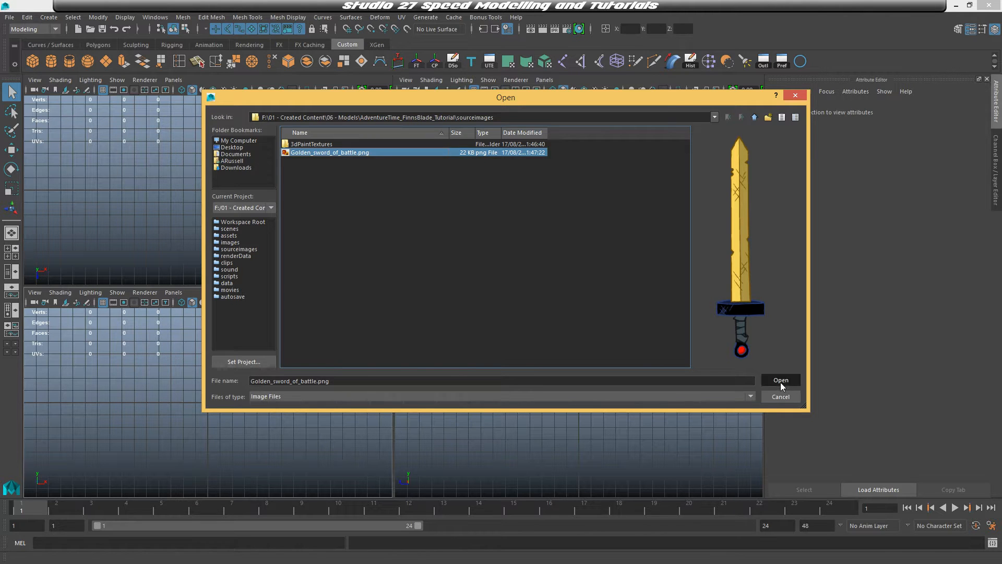
Scale the sword reference image plane up uniformly
alt+drag(589, 202, 618, 186)
alt+right_drag(617, 196, 671, 349)
alt+middle_drag(633, 218, 659, 202)
key(space)
alt+drag(658, 201, 584, 235)
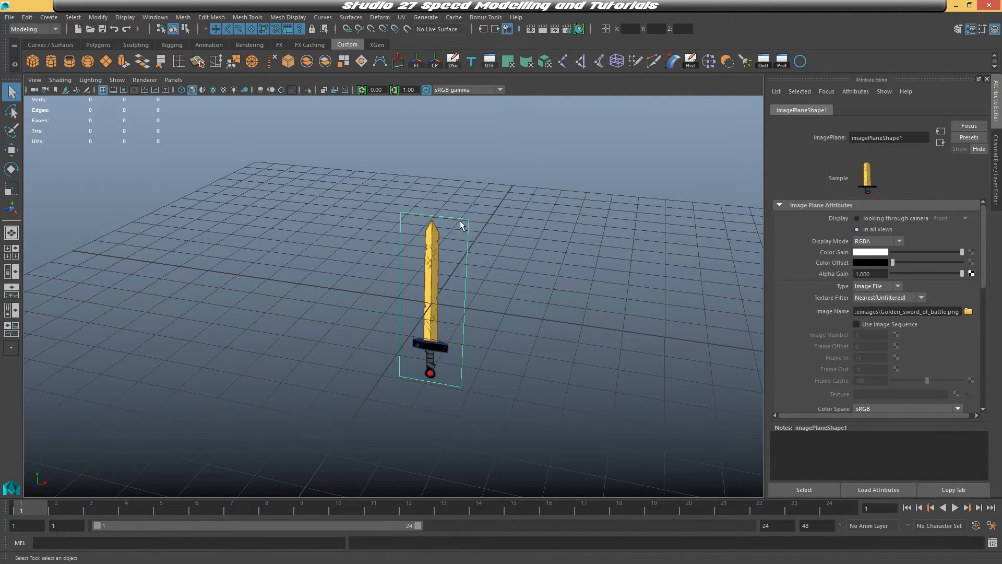
alt+drag(471, 258, 526, 273)
scroll(522, 285, up, 3)
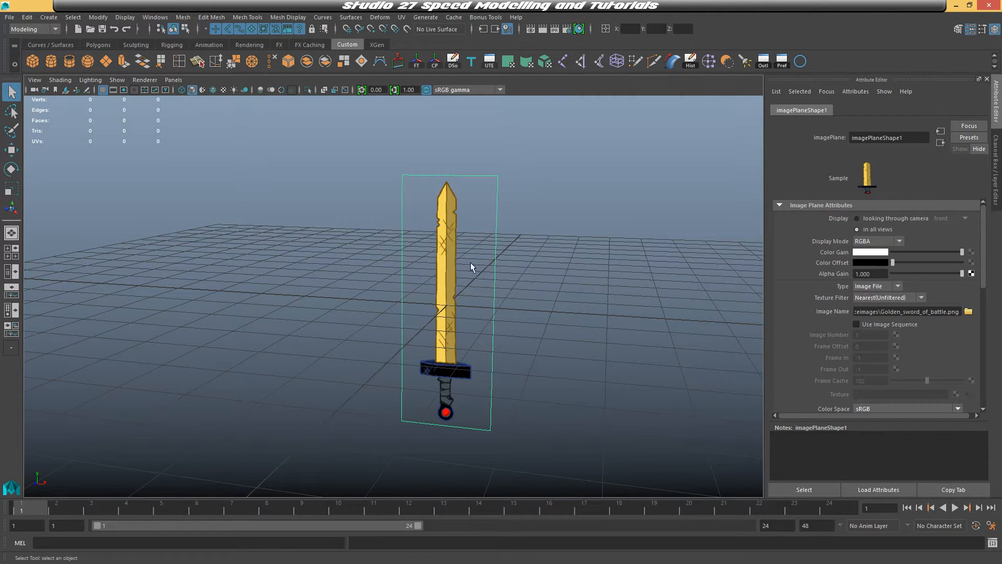
alt+drag(602, 270, 559, 278)
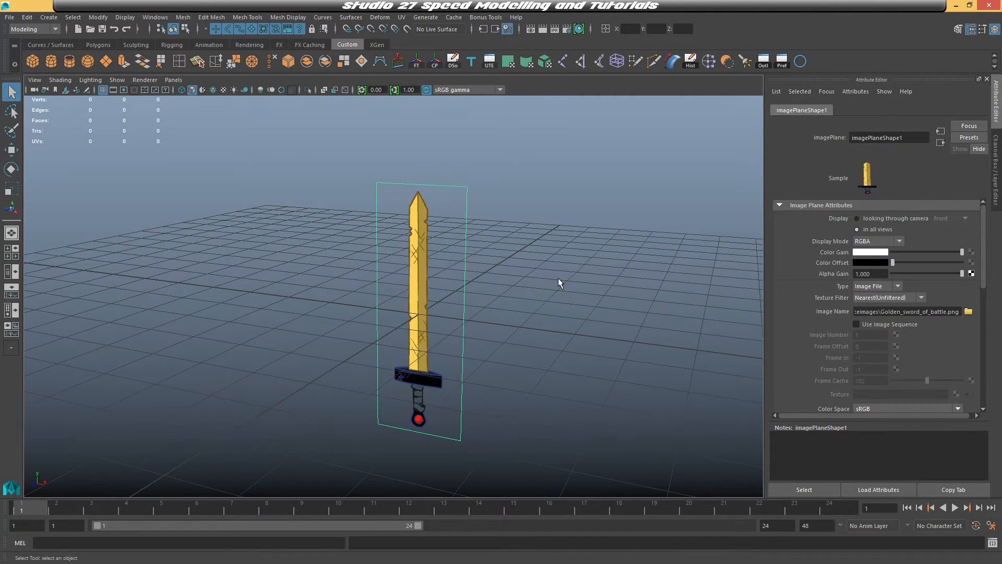
key(r)
scroll(559, 276, down, 4)
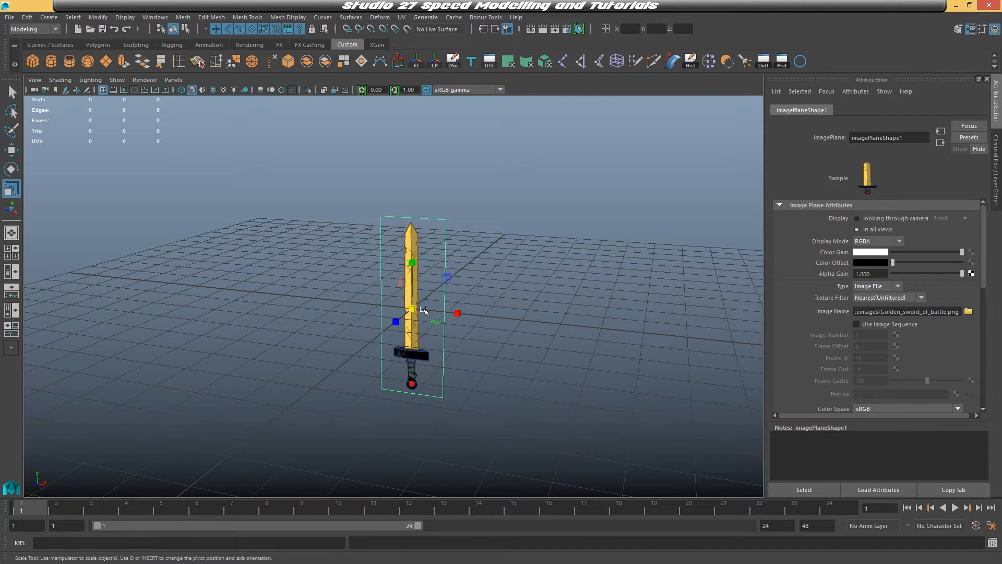
drag(412, 309, 553, 311)
Deselect the image plane and create a polygon cube in the maximized front view
scroll(581, 293, down, 3)
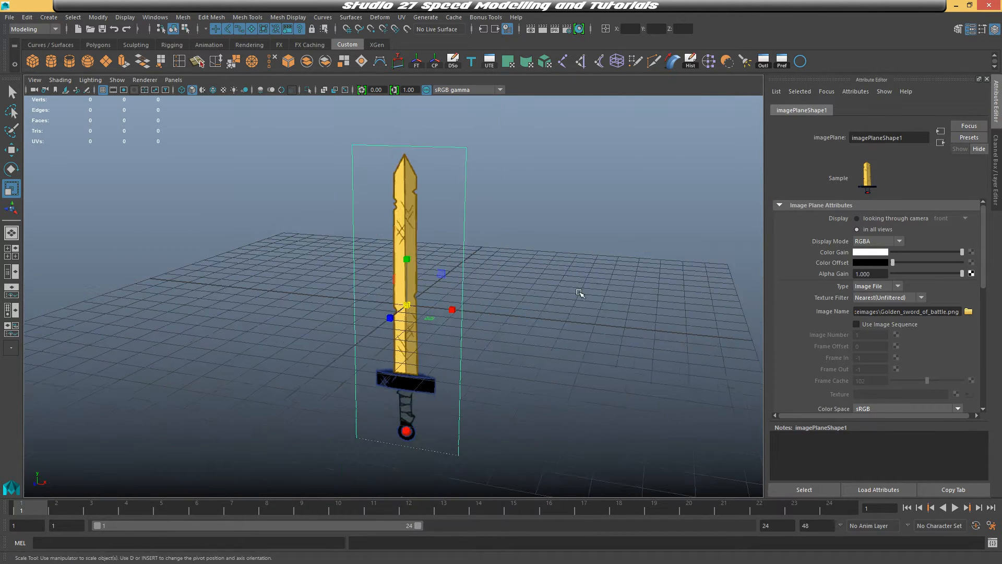
alt+middle_drag(582, 293, 613, 275)
key(space)
key(space)
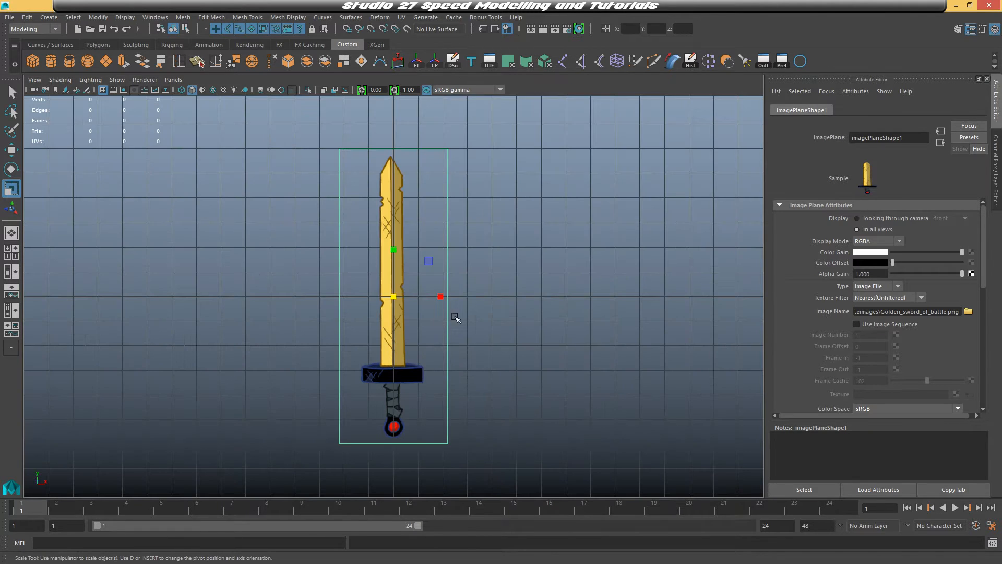
alt+middle_drag(532, 315, 505, 294)
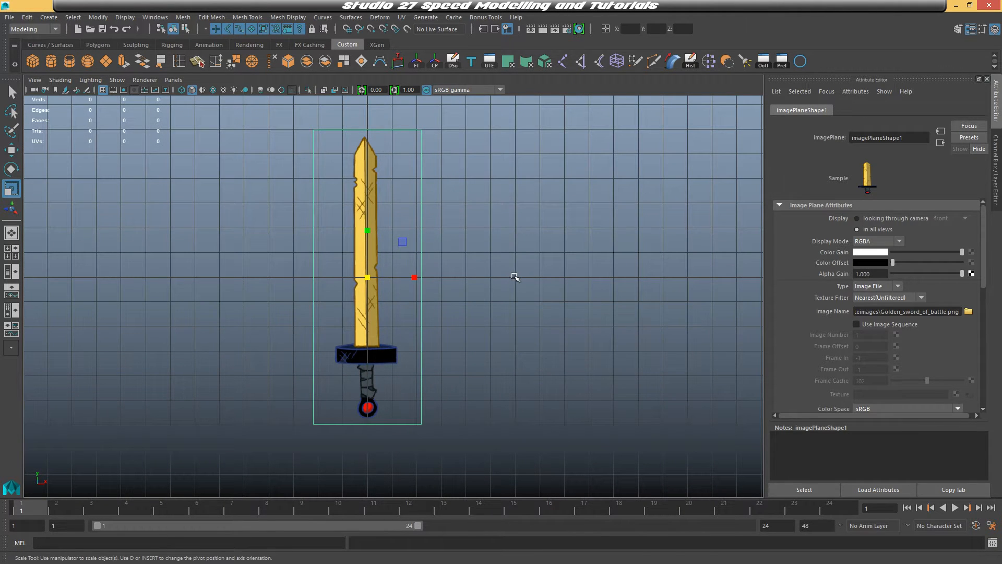
click(516, 277)
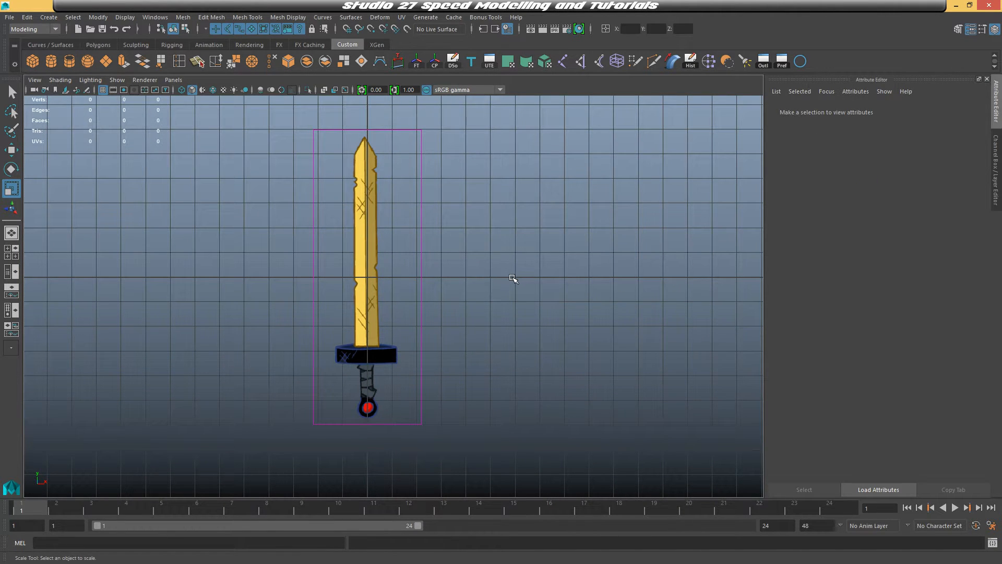
alt+middle_drag(489, 235, 465, 238)
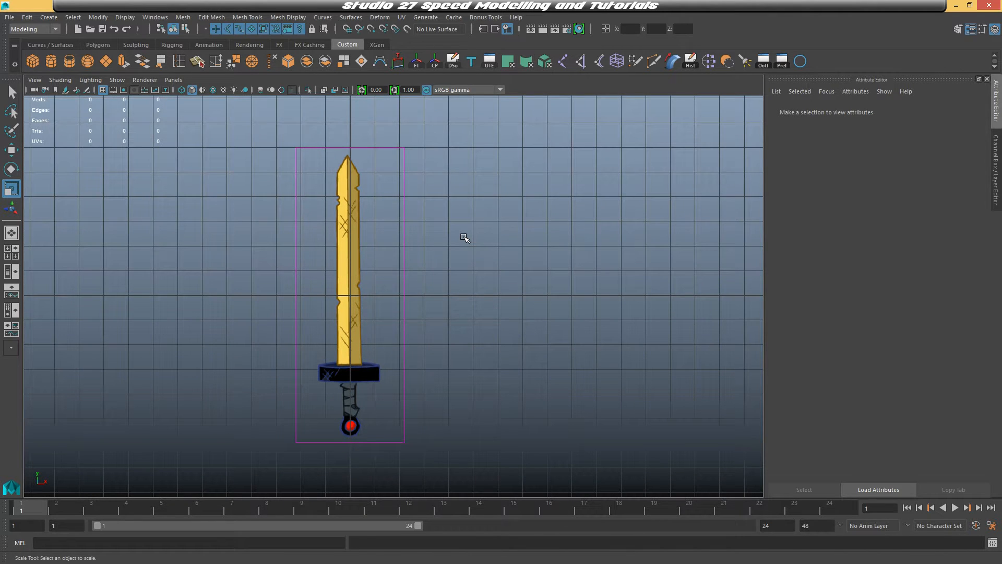
scroll(456, 287, up, 4)
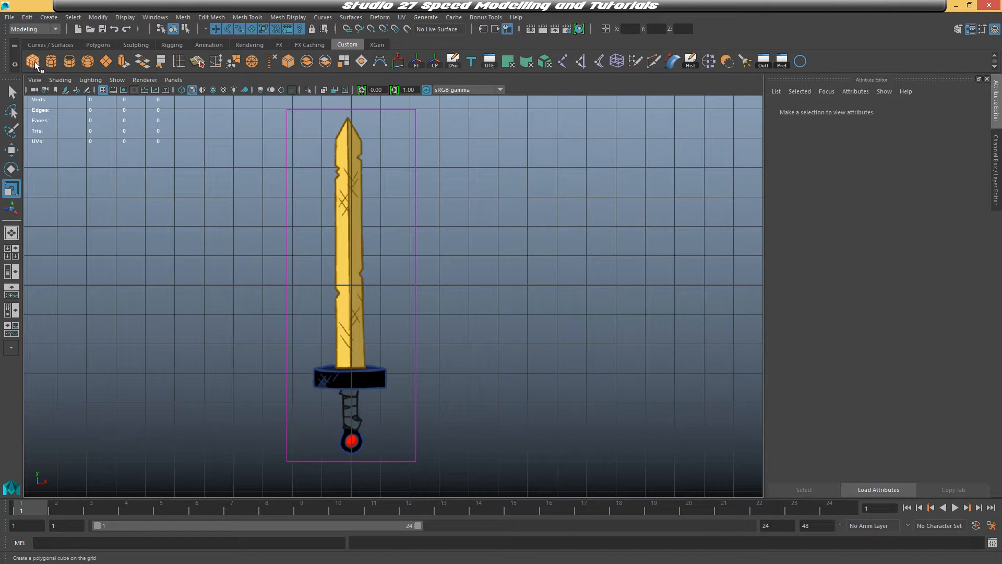
click(49, 18)
mouse_move(79, 54)
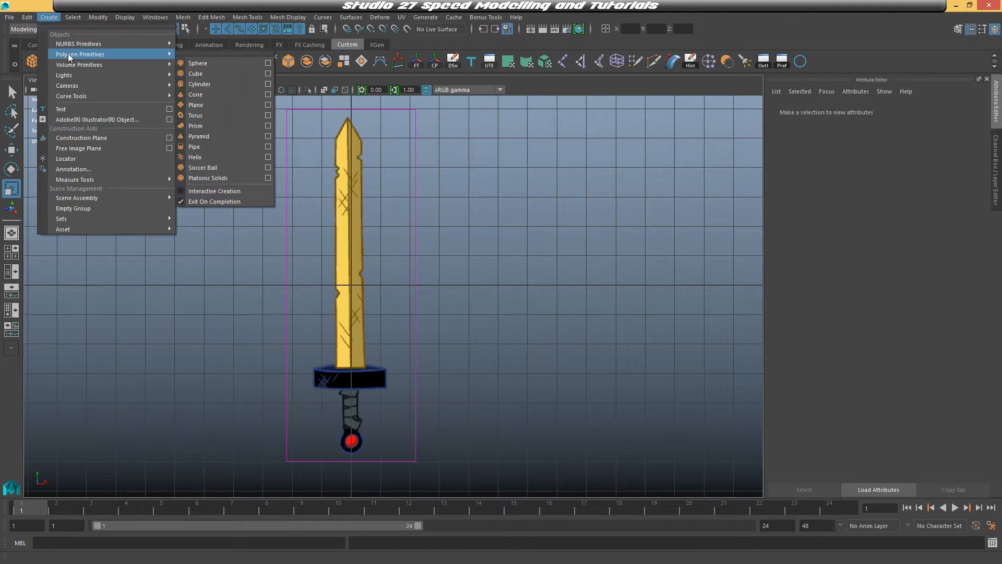
click(203, 73)
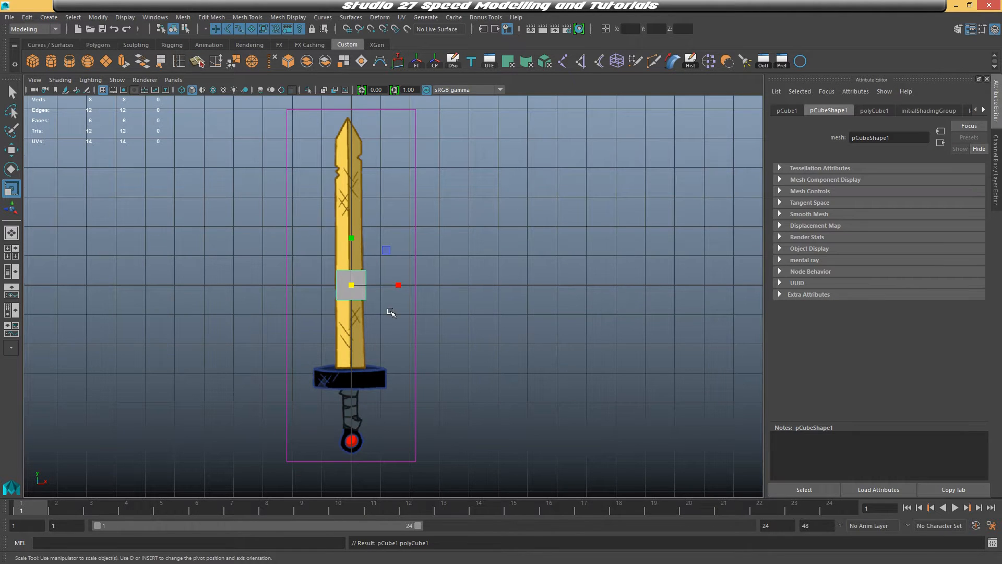
Move the cube down onto the blade just above the guard
scroll(394, 306, up, 3)
key(w)
alt+middle_drag(501, 326, 571, 261)
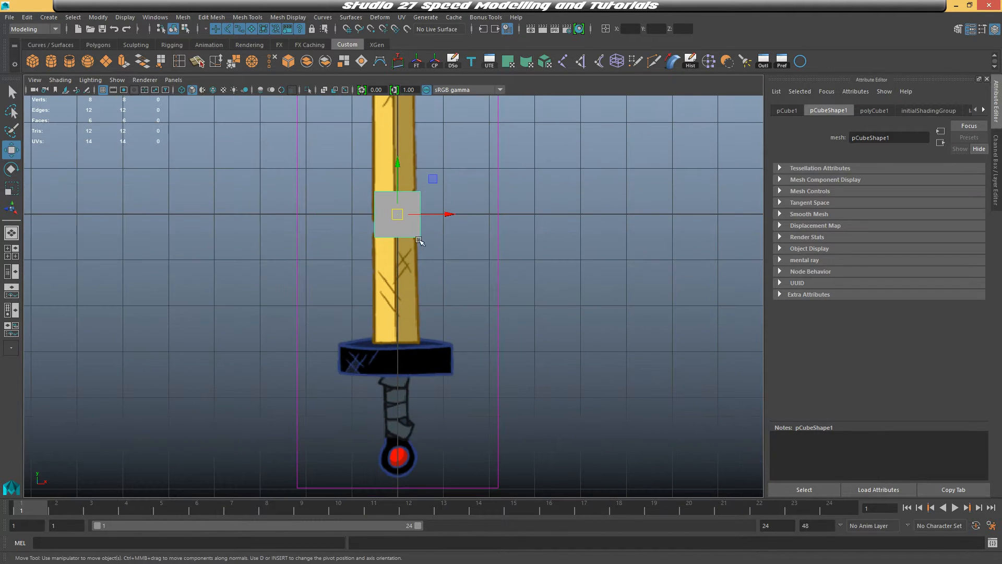
drag(397, 217, 398, 323)
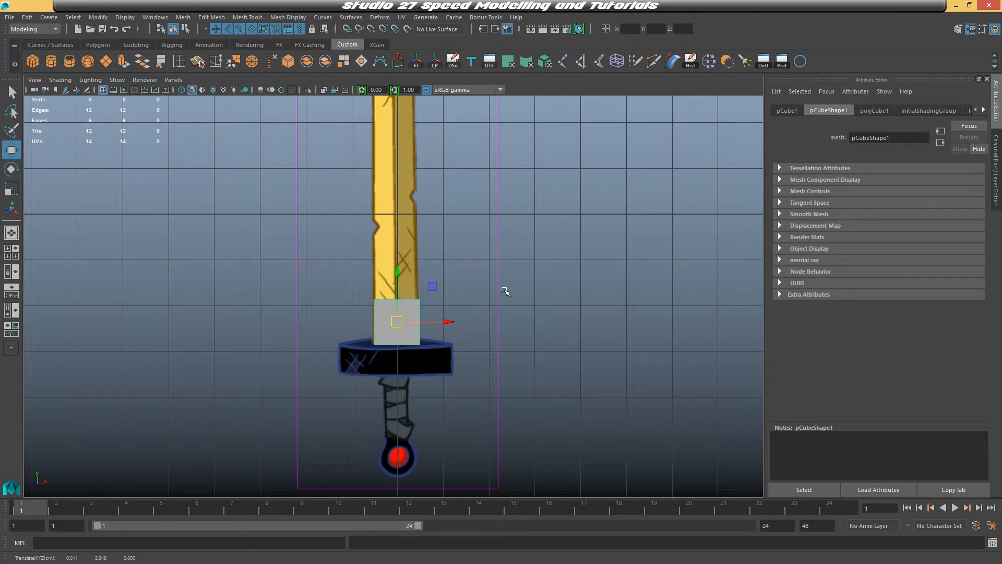
Turn on X-ray shading so the reference shows through the cube
click(324, 90)
scroll(459, 298, up, 2)
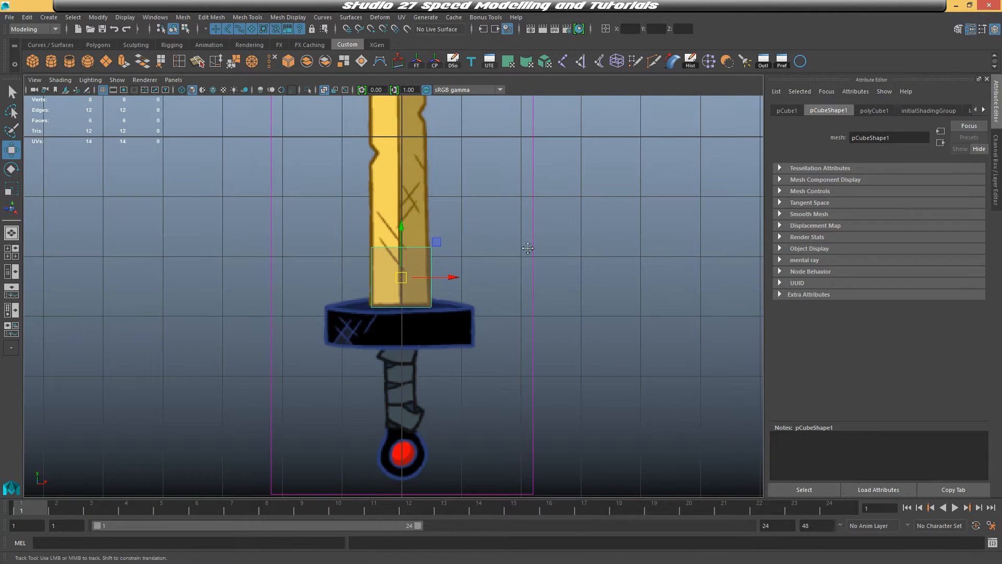
alt+middle_drag(526, 251, 527, 261)
Stretch the cube up along the blade by moving its top vertices upward
right_drag(430, 269, 386, 264)
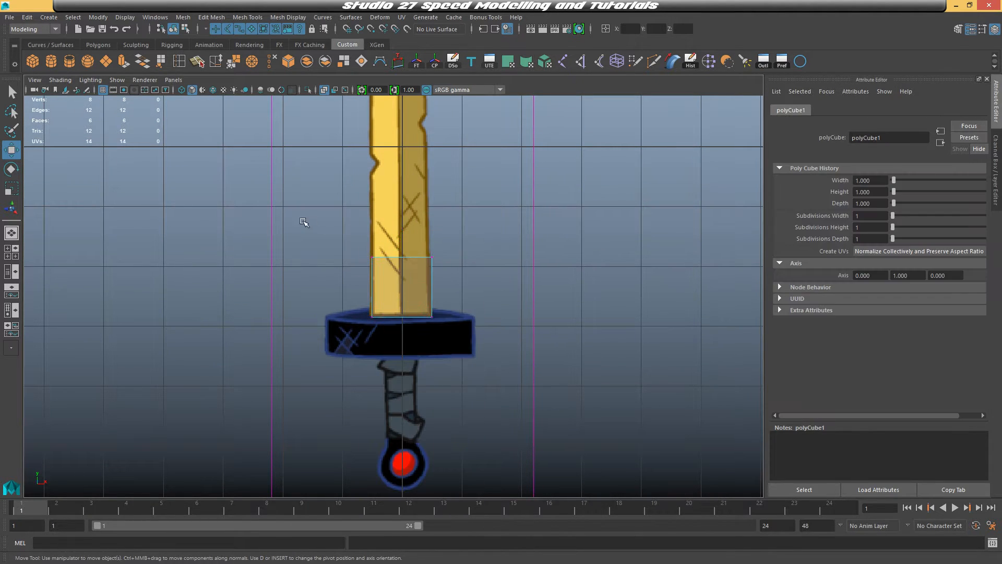
drag(304, 224, 471, 268)
drag(402, 207, 403, 87)
scroll(515, 253, down, 4)
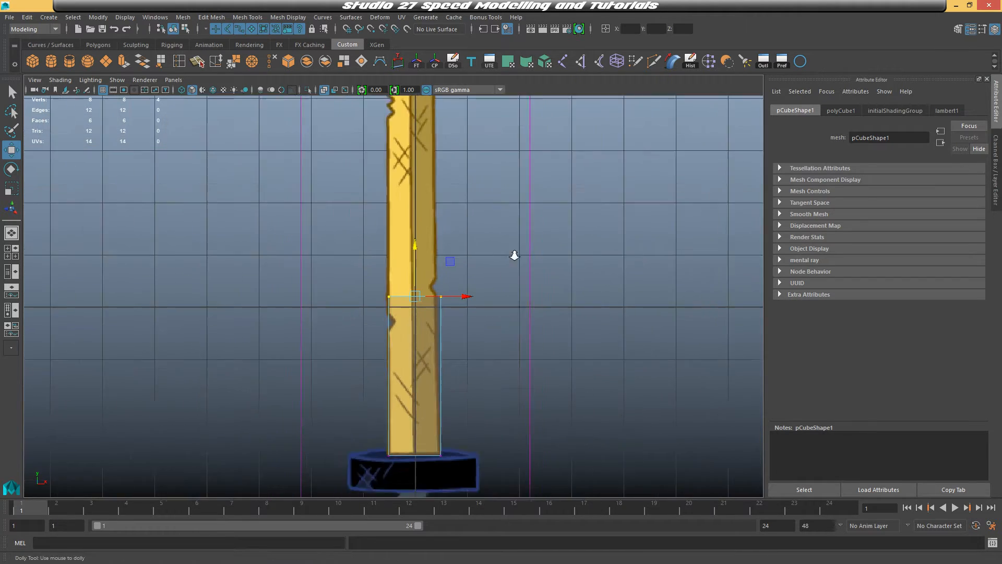
scroll(515, 223, up, 2)
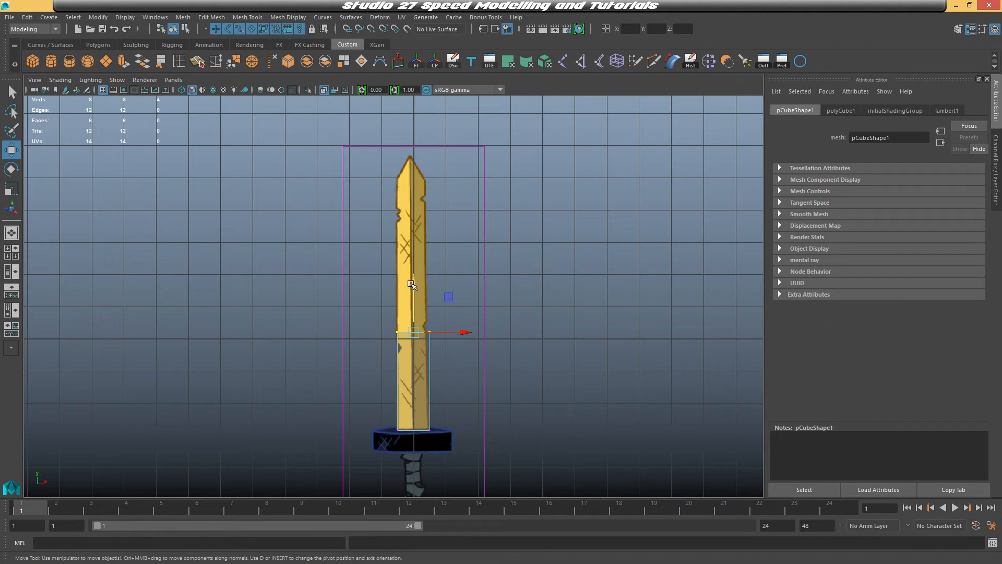
Move the cube's top vertices up to the base of the blade's pointed tip
drag(412, 285, 414, 134)
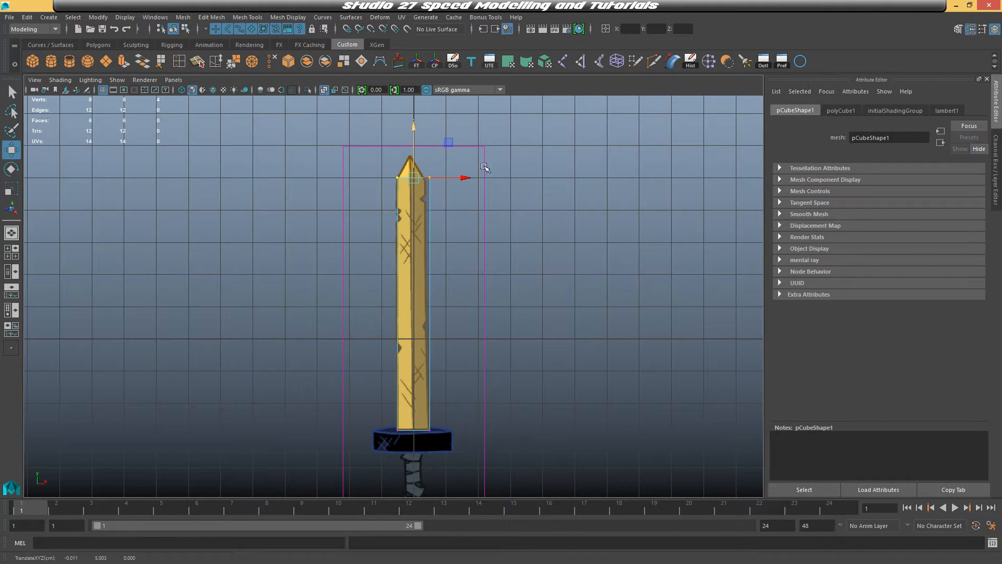
scroll(481, 168, up, 3)
alt+middle_drag(534, 170, 504, 275)
drag(468, 256, 412, 220)
click(368, 212)
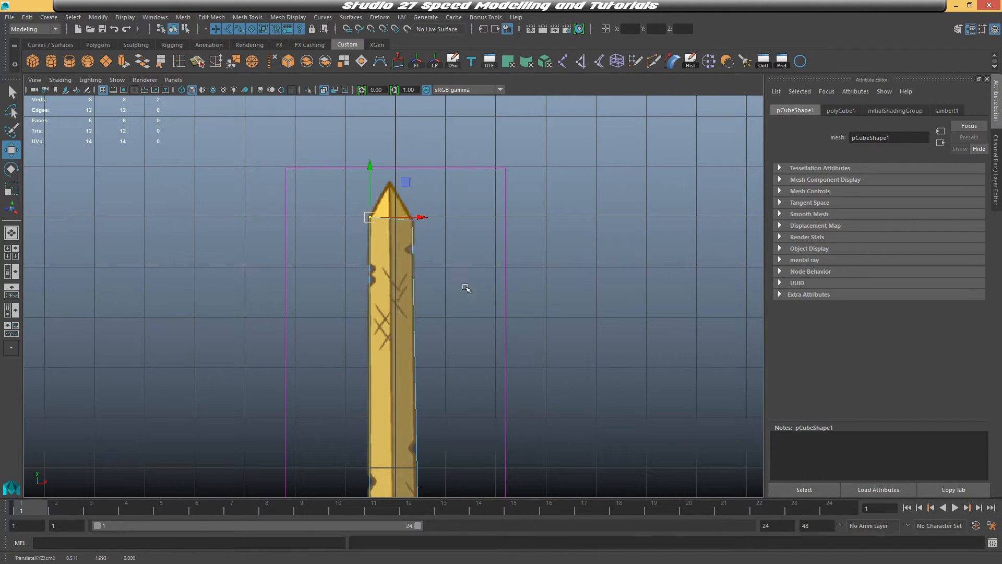
Align the cube's bottom vertices with the top edge of the guard
alt+middle_drag(468, 287, 468, 194)
alt+middle_drag(472, 310, 475, 145)
click(418, 364)
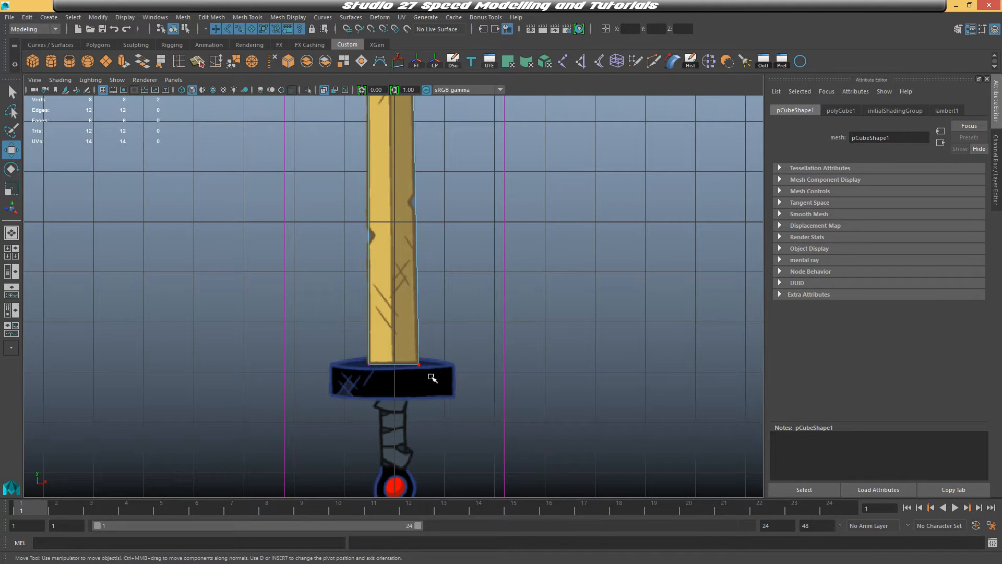
drag(471, 365, 467, 363)
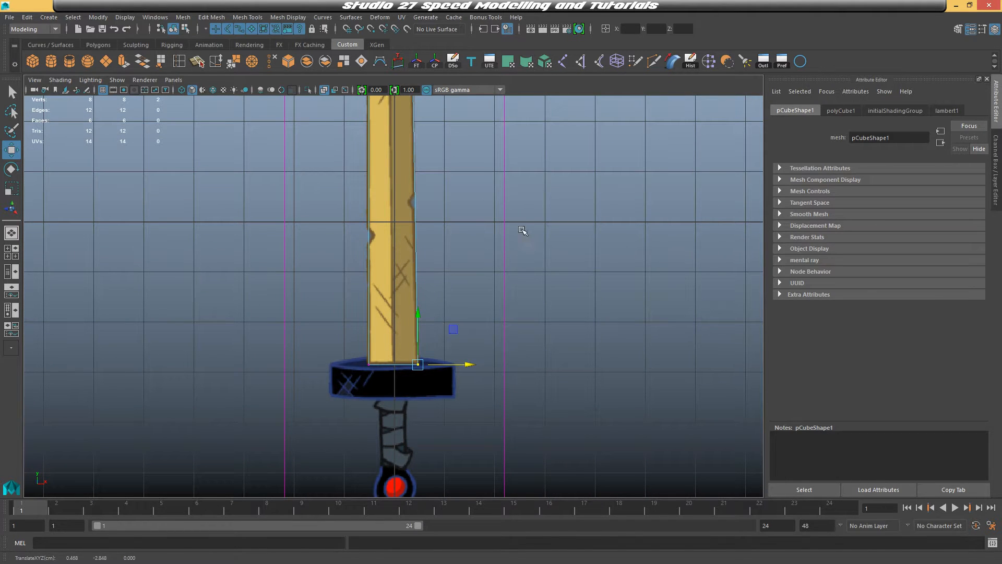
alt+middle_drag(521, 228, 522, 367)
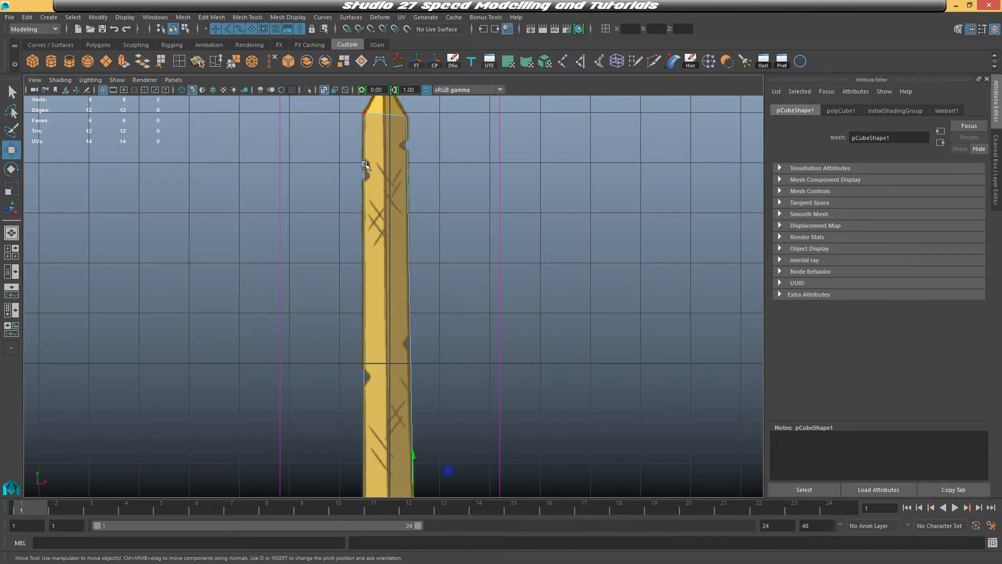
scroll(467, 301, down, 3)
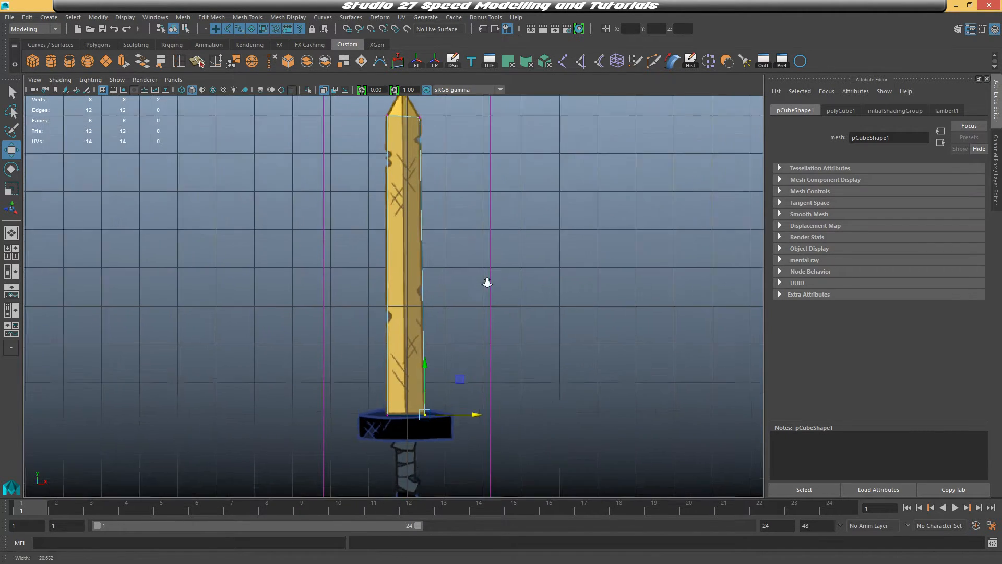
alt+middle_drag(487, 282, 462, 326)
scroll(402, 253, up, 2)
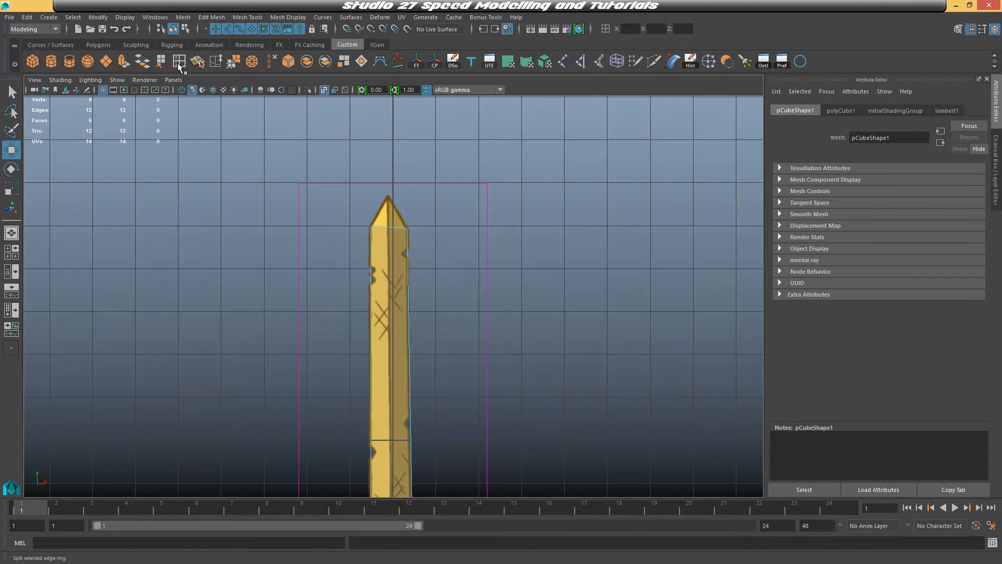
Start the Insert Edge Loop tool and reset its tool settings to defaults
click(211, 17)
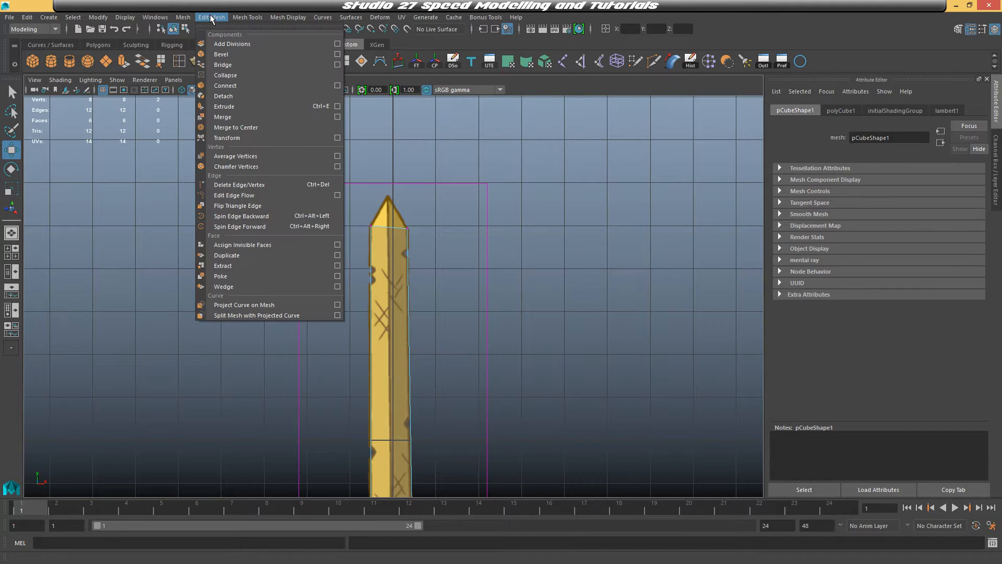
click(215, 18)
click(243, 18)
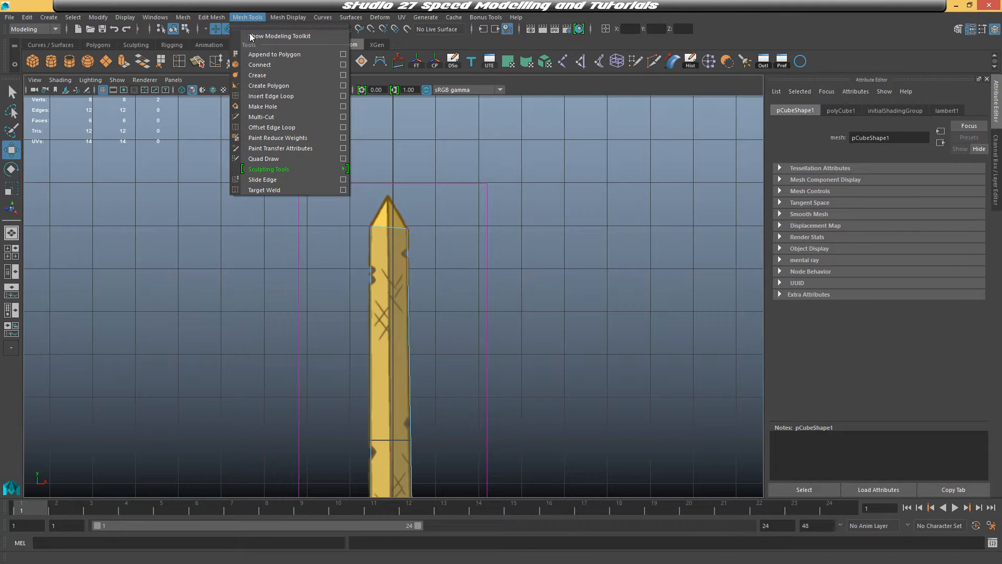
click(281, 97)
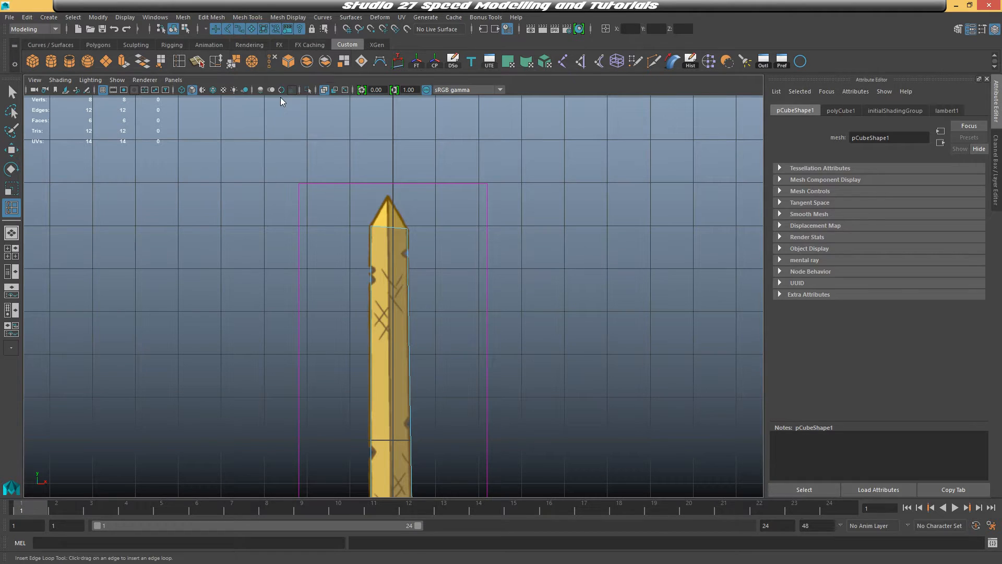
double_click(12, 208)
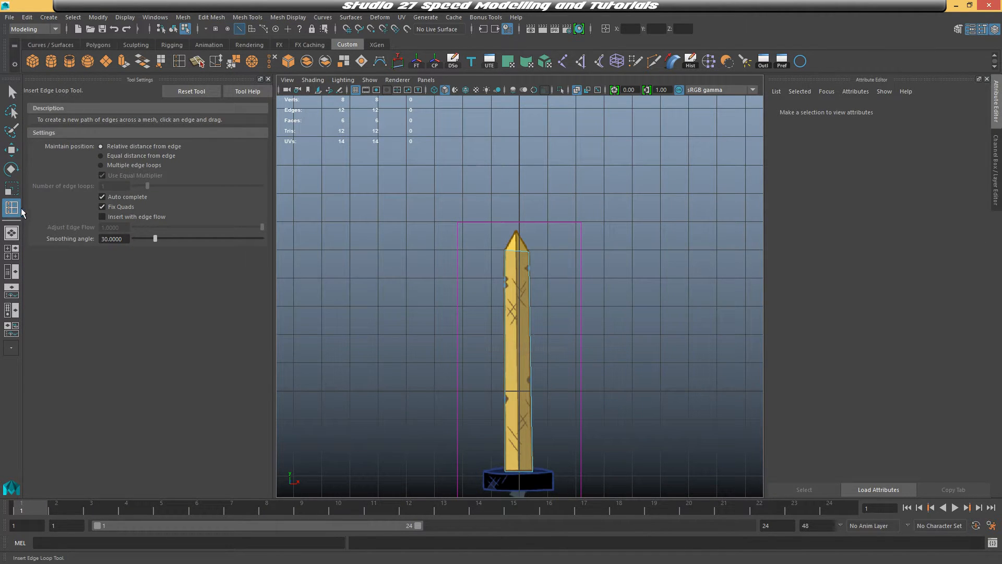
click(185, 96)
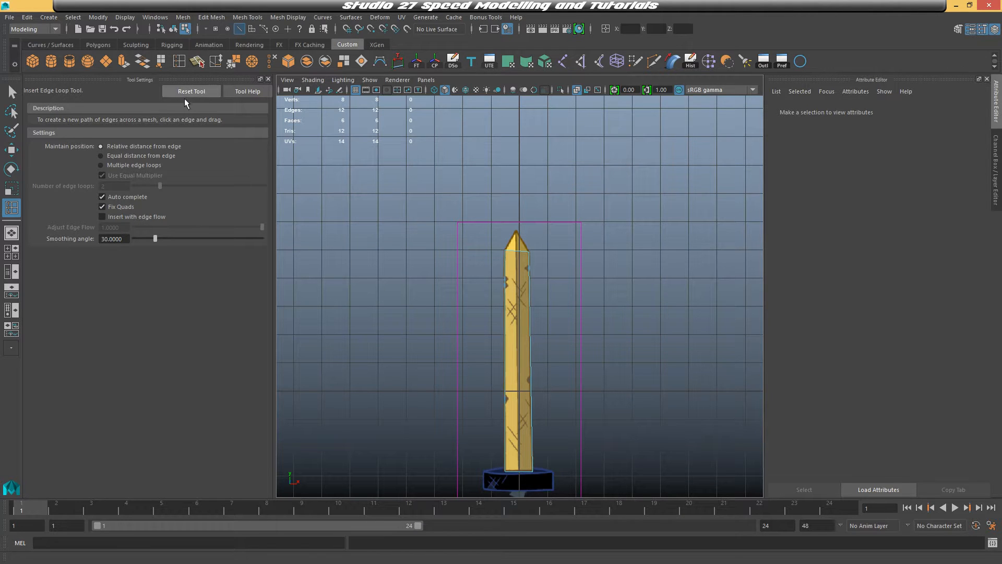
alt+middle_drag(373, 180, 349, 121)
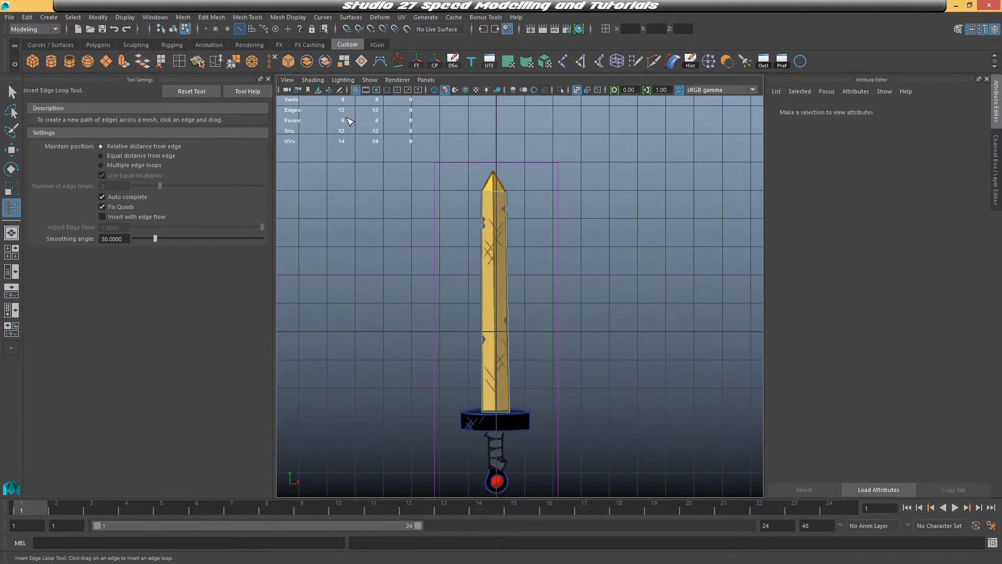
click(268, 79)
Insert several horizontal edge loops around the upper notches of the blade
alt+right_drag(425, 192, 439, 231)
alt+middle_drag(422, 194, 423, 260)
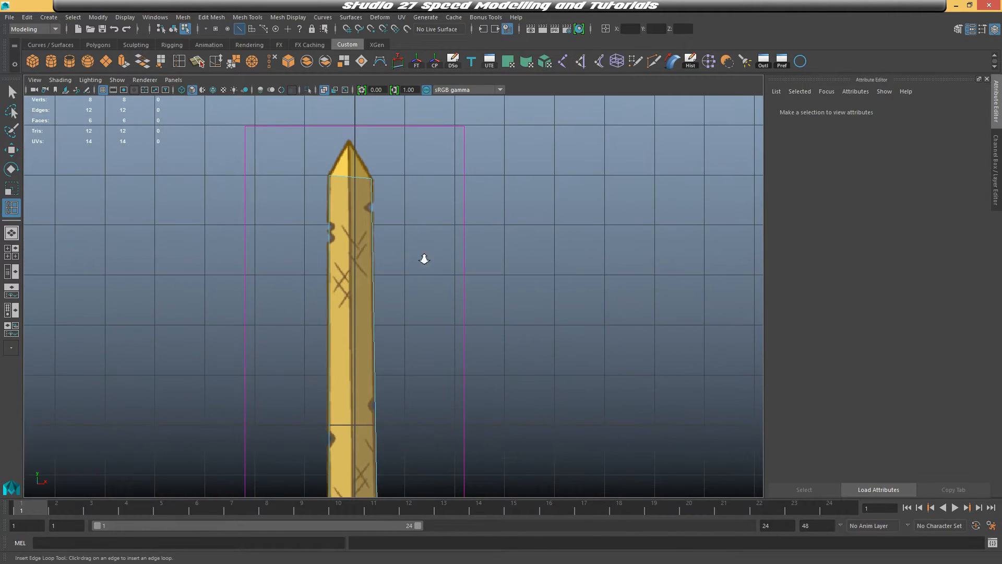
alt+right_drag(423, 260, 425, 284)
alt+middle_drag(425, 284, 437, 319)
drag(375, 201, 375, 201)
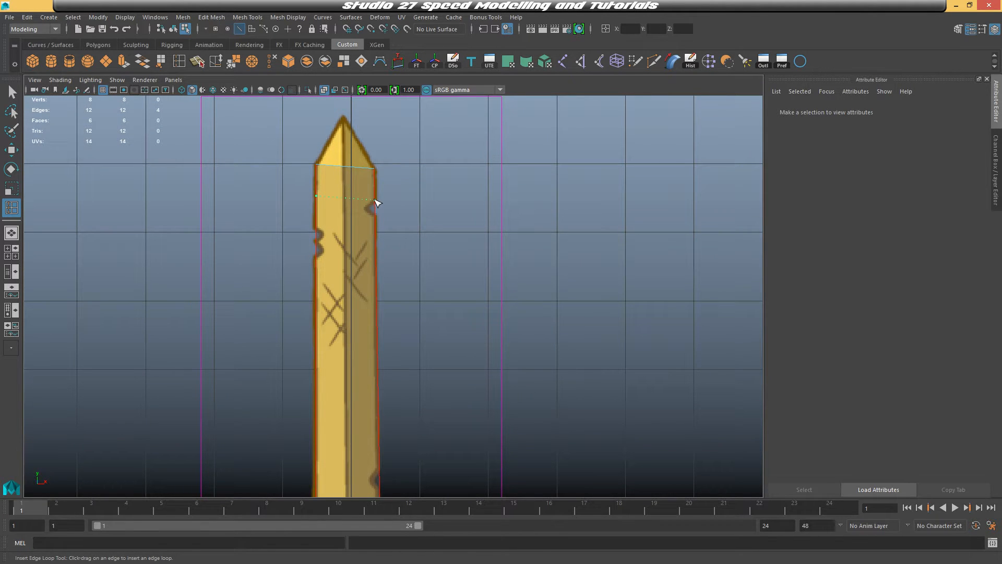
drag(376, 202, 375, 215)
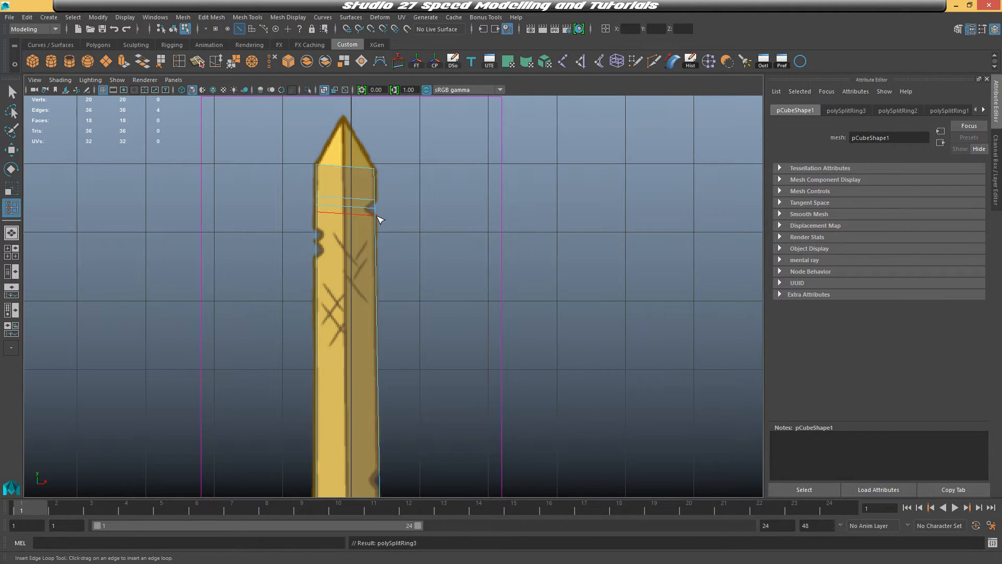
drag(319, 231, 320, 237)
click(316, 249)
click(317, 255)
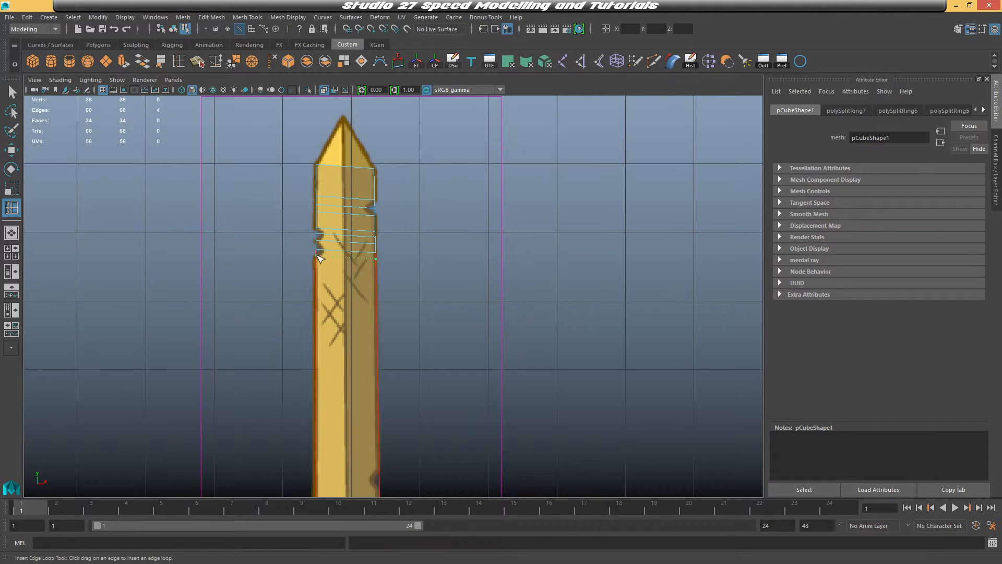
Insert horizontal edge loops around the lower notch of the blade
alt+middle_drag(373, 464, 371, 301)
click(377, 305)
click(378, 316)
click(378, 325)
click(316, 353)
click(316, 363)
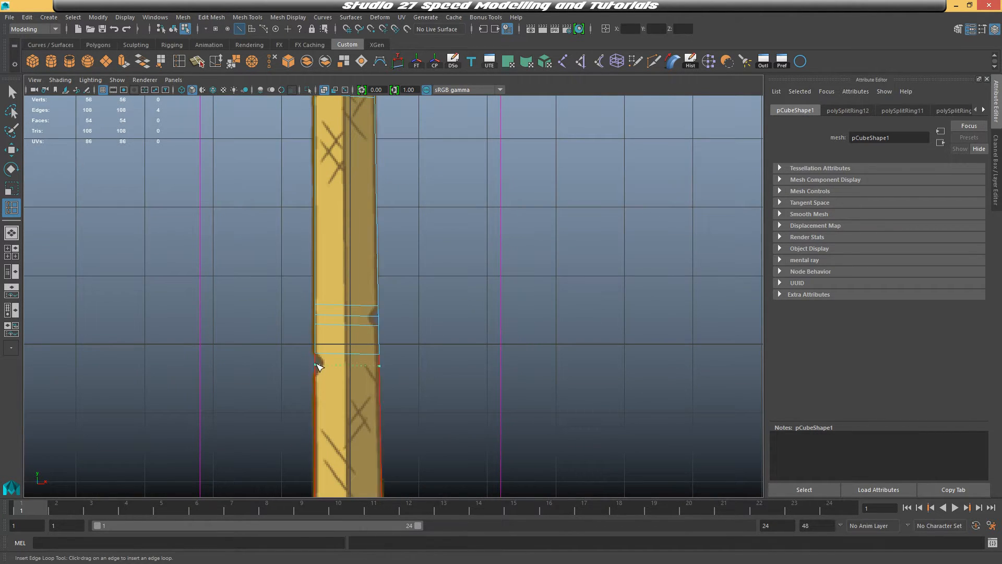
click(316, 373)
Insert another edge loop on the blade just below the pointed tip
alt+middle_drag(411, 405, 427, 240)
alt+middle_drag(418, 136, 397, 481)
key(q)
key(w)
right_drag(364, 266, 408, 211)
alt+middle_drag(408, 211, 419, 165)
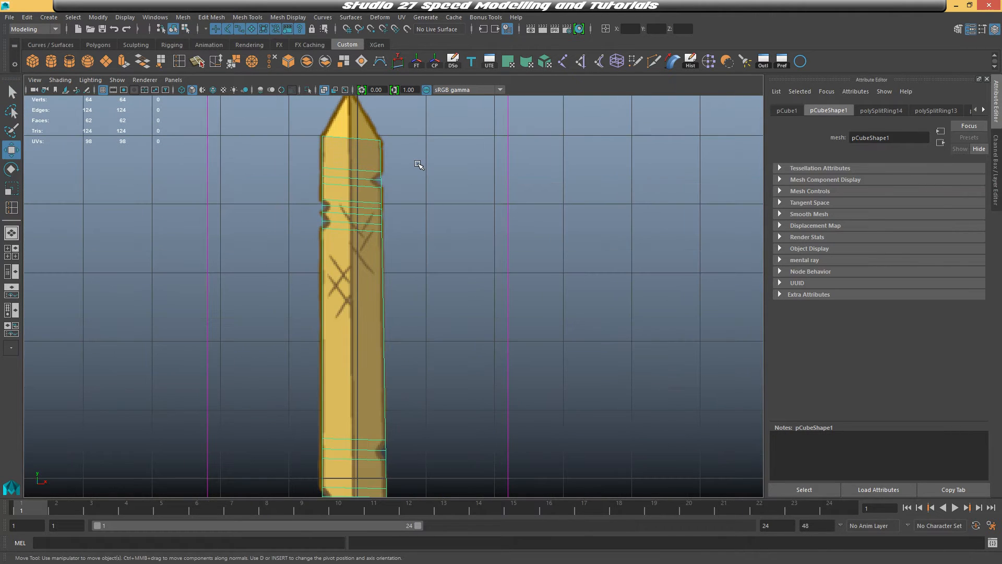
alt+right_drag(413, 210, 419, 262)
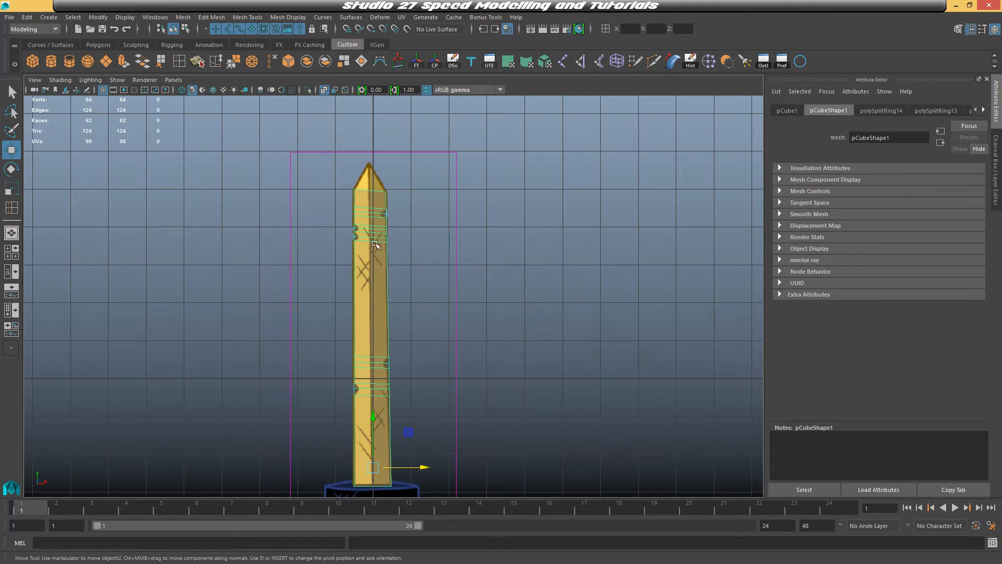
click(179, 62)
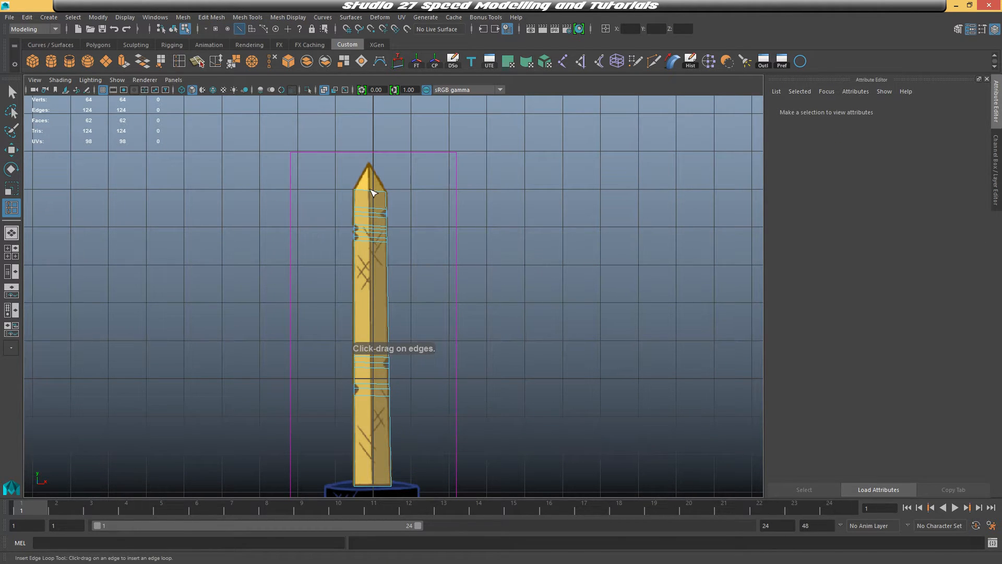
drag(373, 193, 370, 190)
key(q)
Move the vertices between the upper edge loops inward to carve the notches into the blade's edges
scroll(444, 222, up, 4)
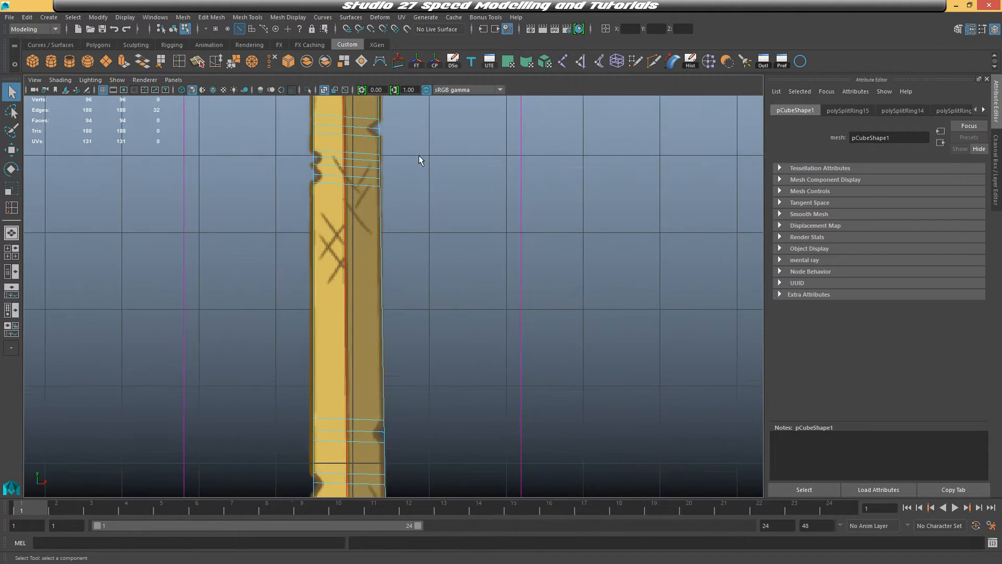
alt+middle_drag(418, 155, 436, 288)
right_drag(375, 224, 334, 224)
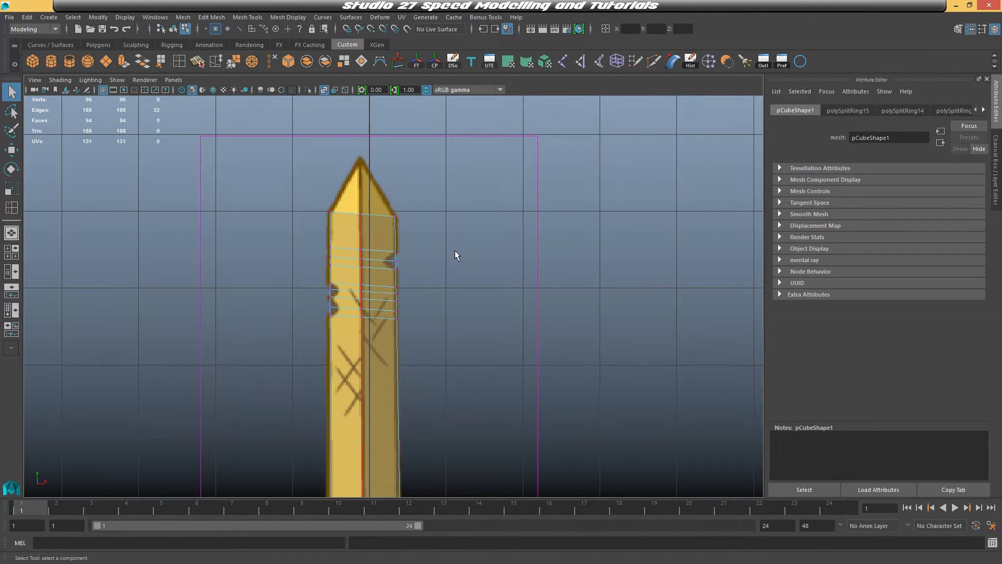
key(w)
drag(397, 267, 385, 261)
drag(324, 285, 334, 293)
drag(330, 289, 348, 291)
Move the vertices at the lower notch inward to carve it into the blade's edge
key(space)
key(space)
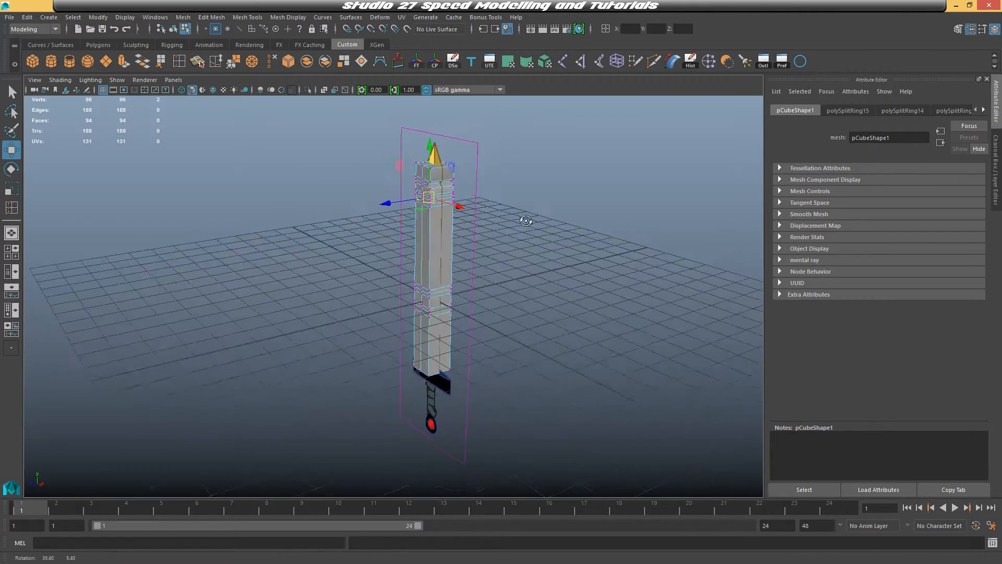
key(space)
key(space)
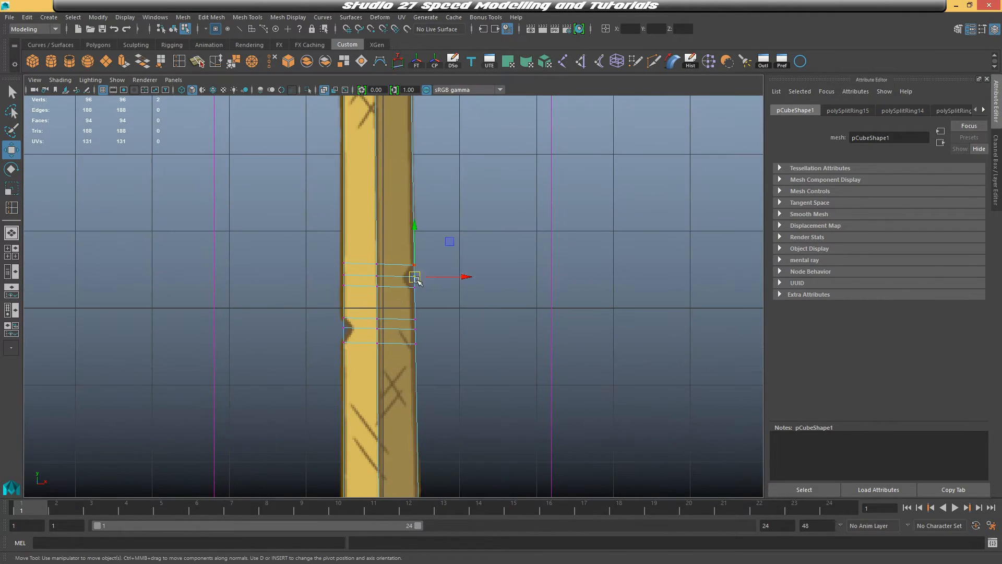
drag(332, 324, 354, 329)
scroll(459, 316, down, 6)
alt+middle_drag(492, 230, 491, 330)
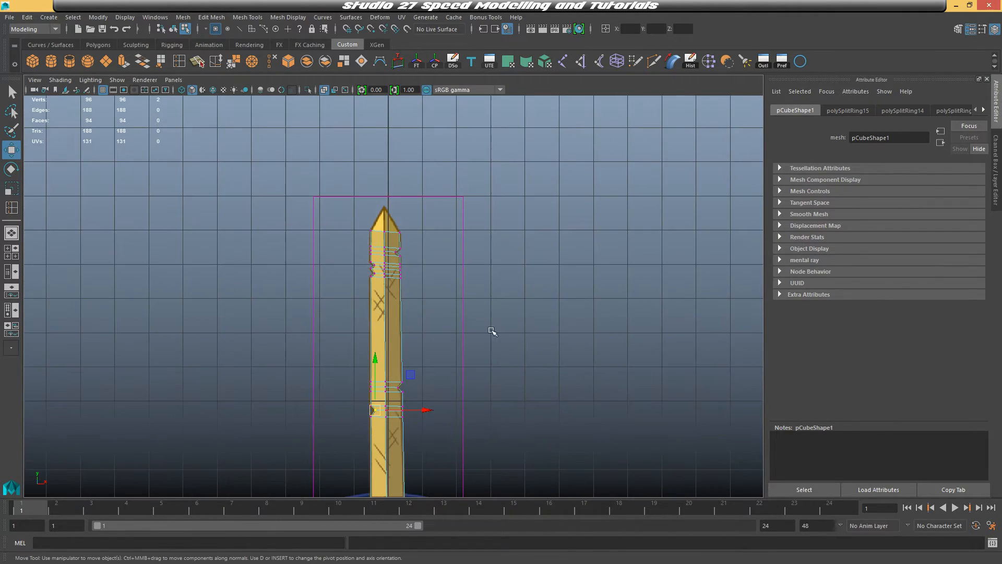
Move the blade's tip vertex up to match the point of the reference
scroll(415, 246, up, 2)
mouse_move(471, 256)
alt+middle_down()
mouse_move(481, 215)
mouse_move(481, 238)
alt+middle_up()
scroll(412, 185, up, 3)
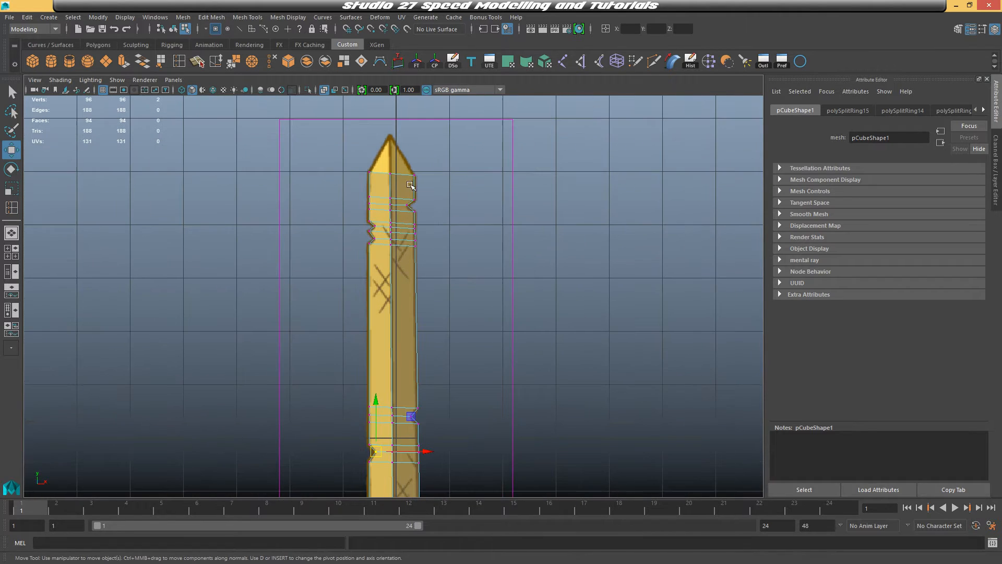
drag(398, 188, 383, 164)
alt+middle_drag(416, 171, 424, 255)
drag(397, 257, 398, 218)
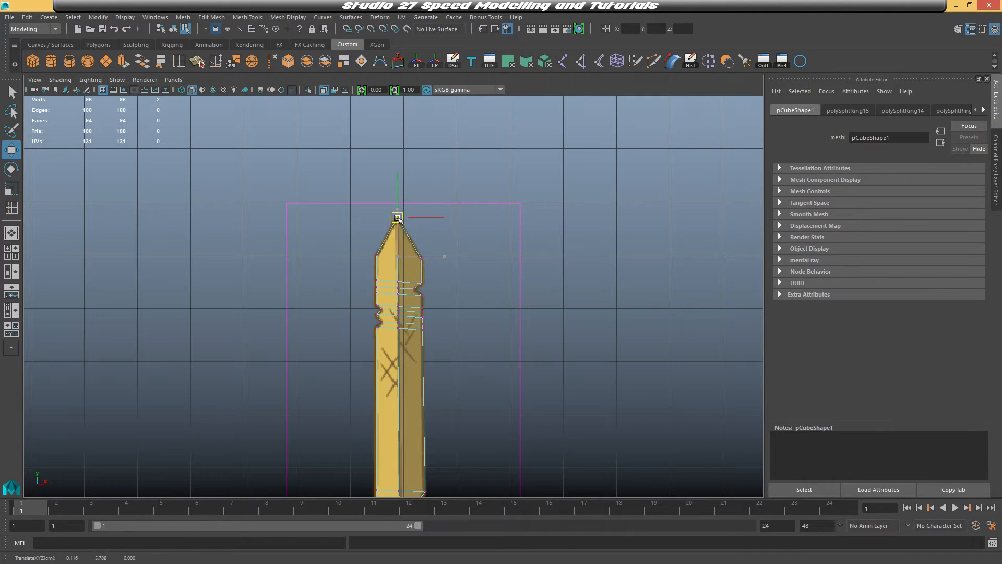
Select the blade and scale it slightly along its thickness in the perspective view
key(space)
key(space)
alt+drag(673, 162, 580, 238)
right_drag(428, 188, 479, 174)
click(431, 212)
alt+drag(433, 214, 438, 339)
key(r)
drag(353, 414, 367, 414)
alt+middle_drag(405, 282, 396, 332)
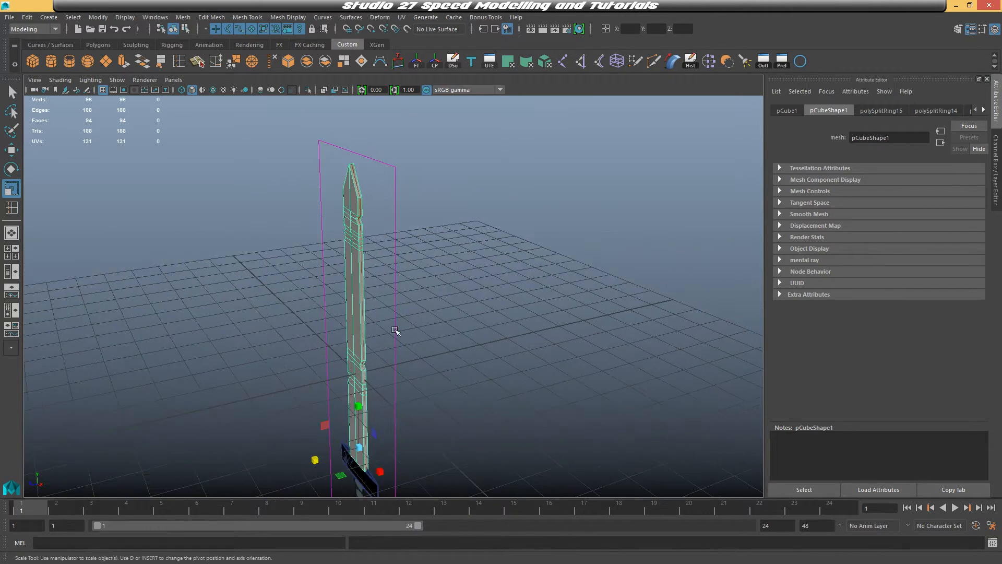
Orbit around the blade and switch between views to examine its shape and thickness
alt+drag(396, 332, 472, 336)
right_drag(452, 243, 481, 234)
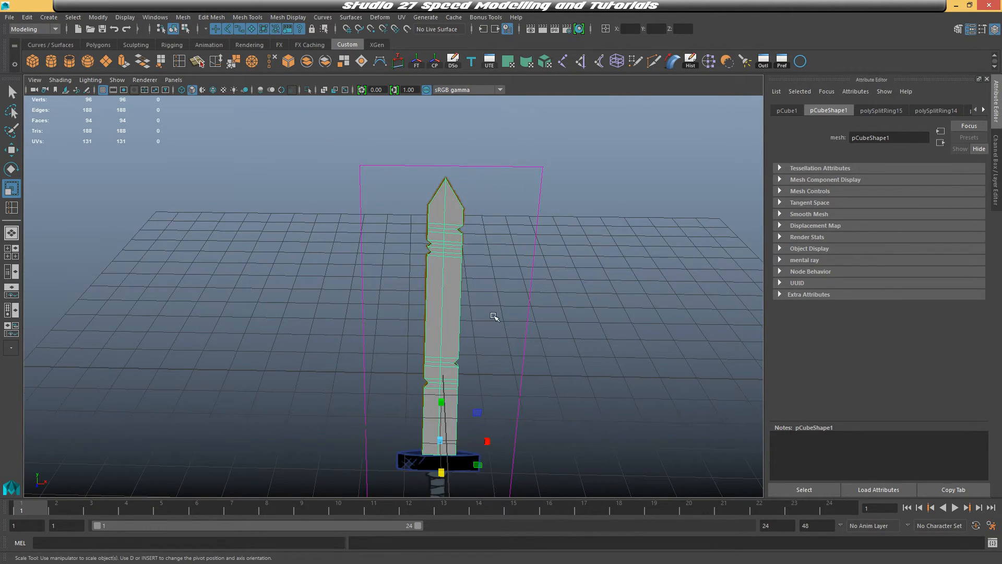
alt+drag(494, 317, 524, 306)
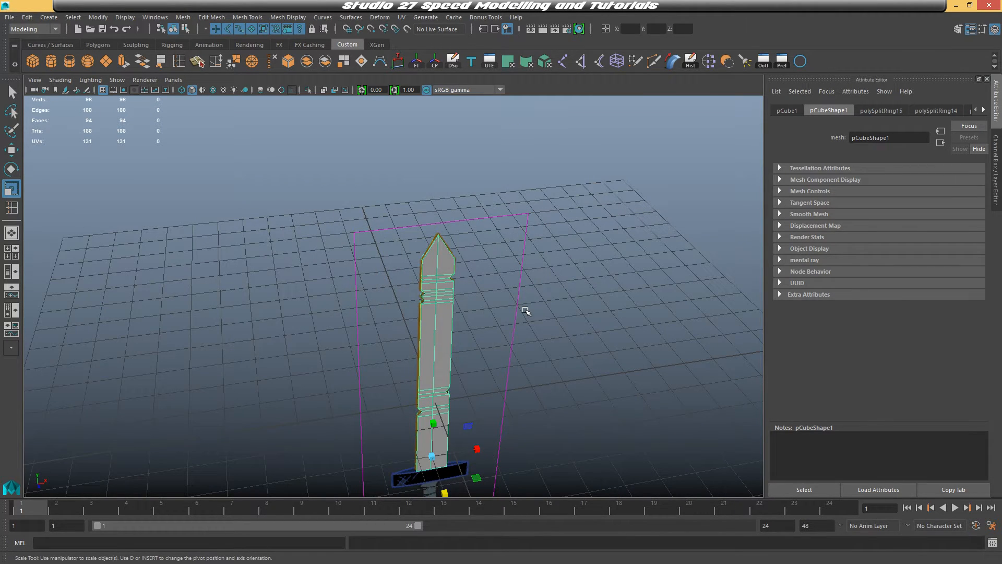
right_drag(443, 254, 416, 265)
key(space)
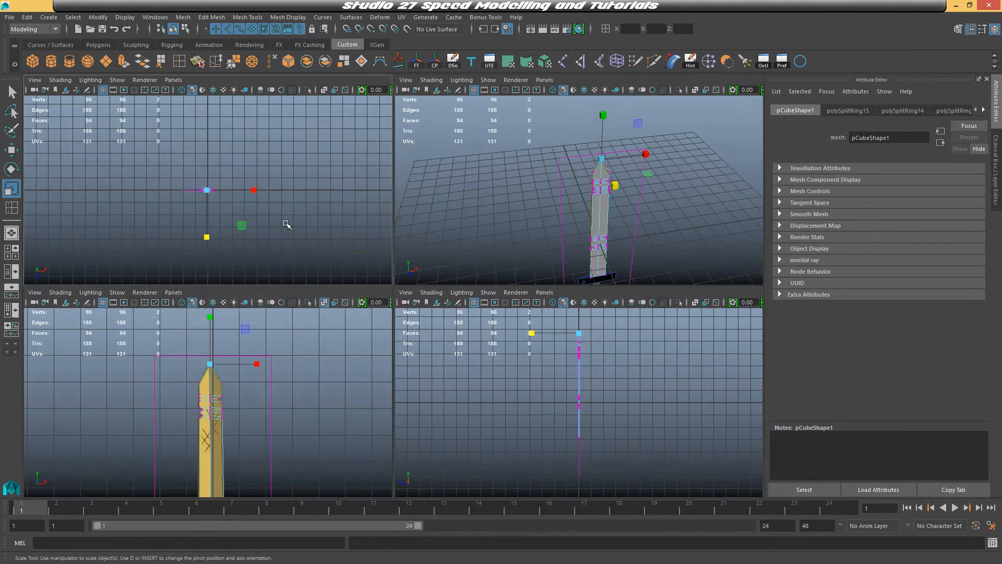
key(space)
scroll(368, 288, up, 5)
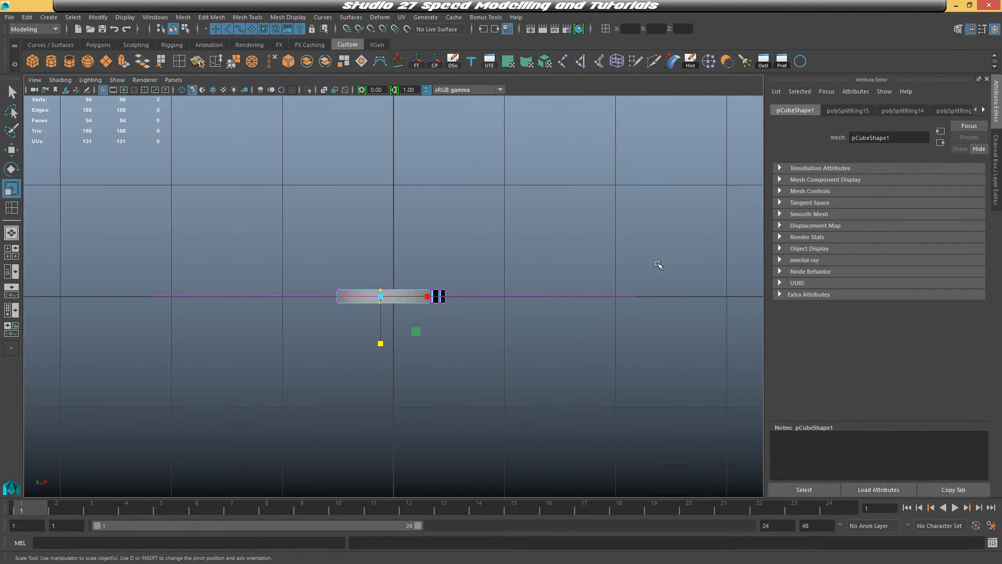
key(space)
key(space)
alt+drag(602, 255, 558, 255)
scroll(555, 259, up, 2)
alt+middle_drag(539, 274, 518, 218)
alt+drag(518, 218, 526, 218)
key(F8)
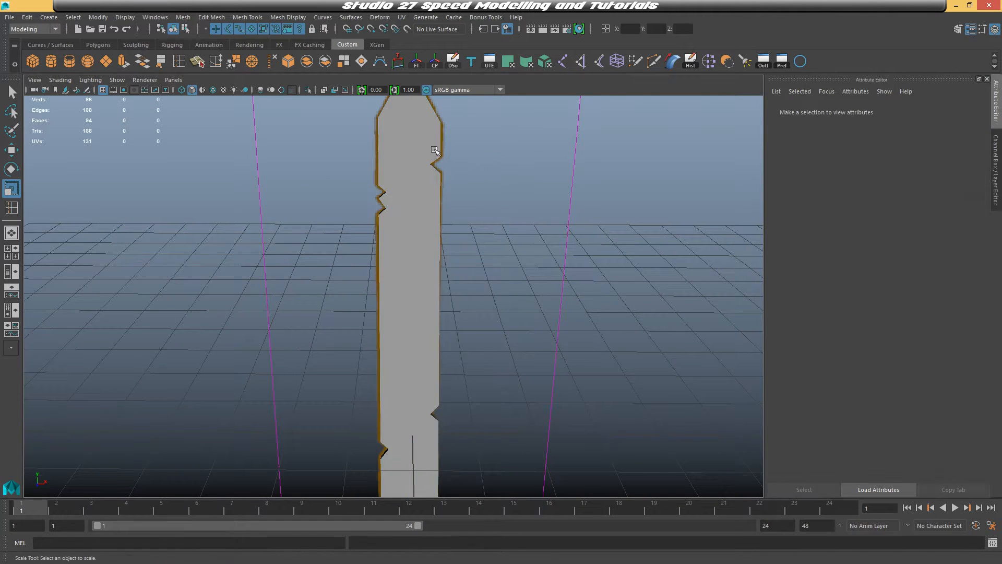
alt+drag(519, 152, 546, 226)
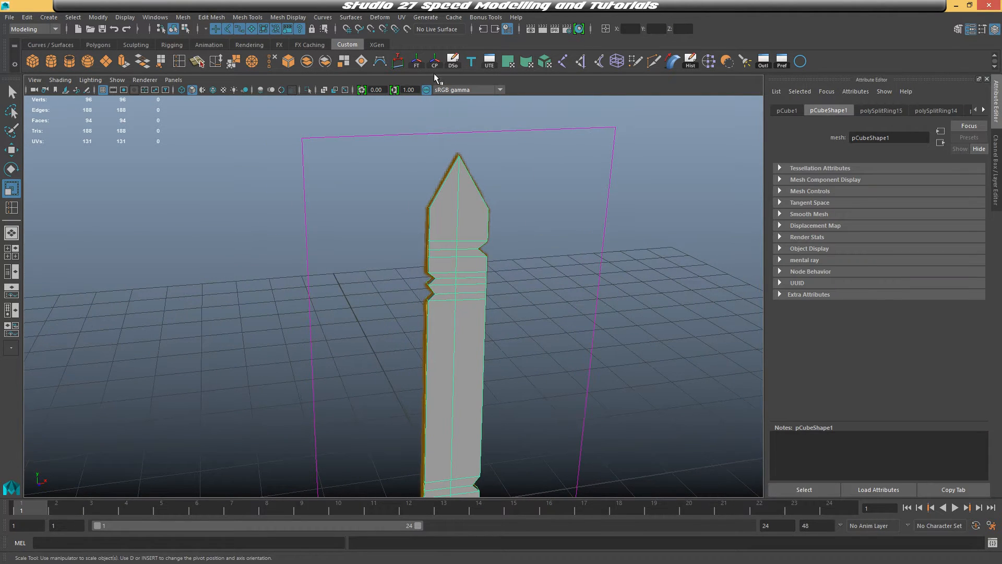
Add a lattice deformer to the blade and set its S divisions to 3
click(379, 17)
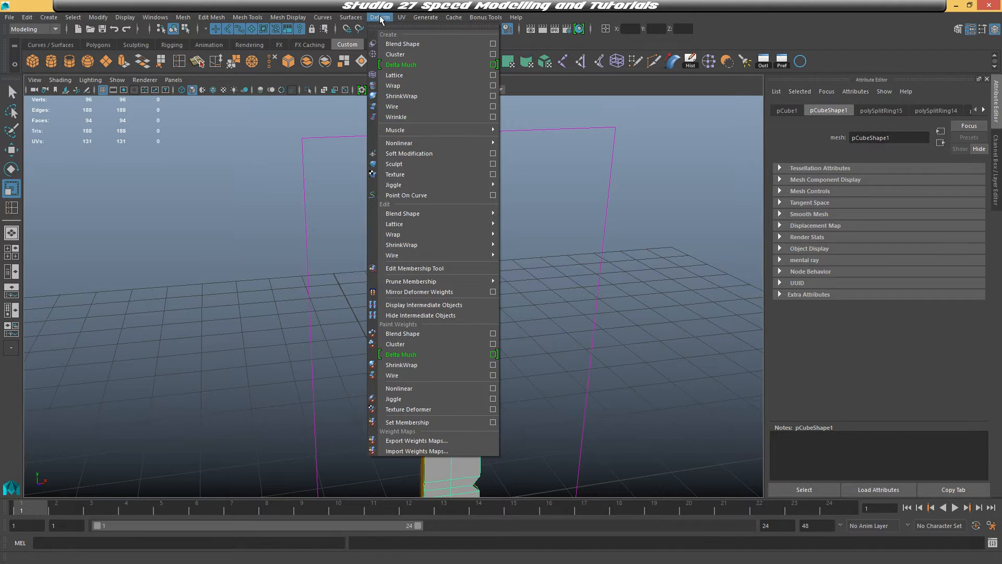
click(399, 75)
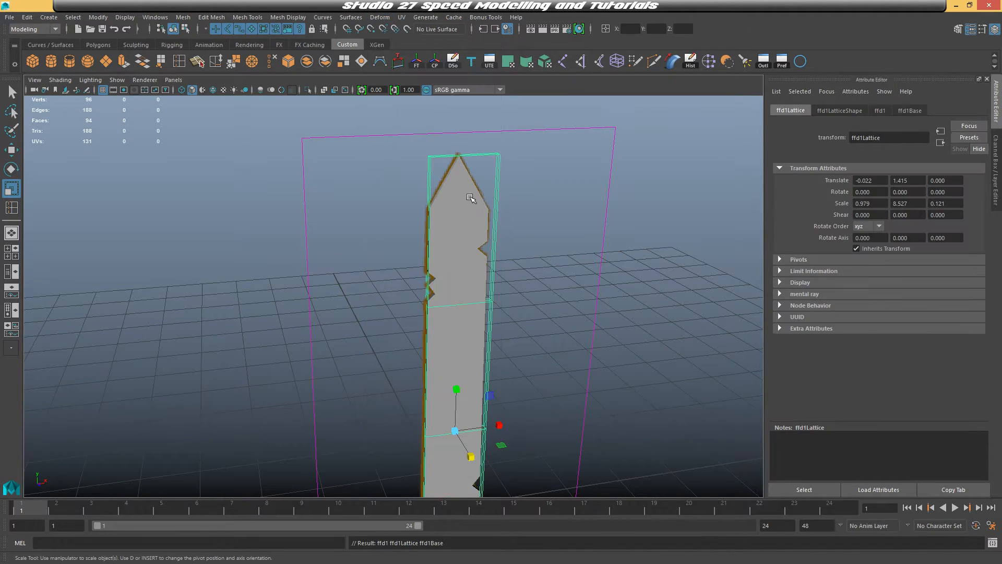
alt+drag(470, 198, 505, 216)
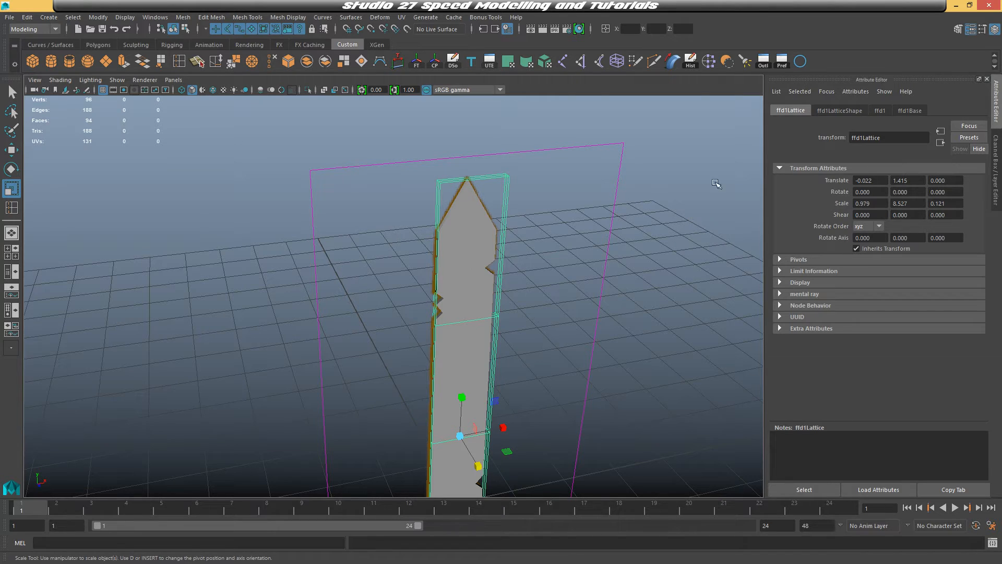
click(997, 151)
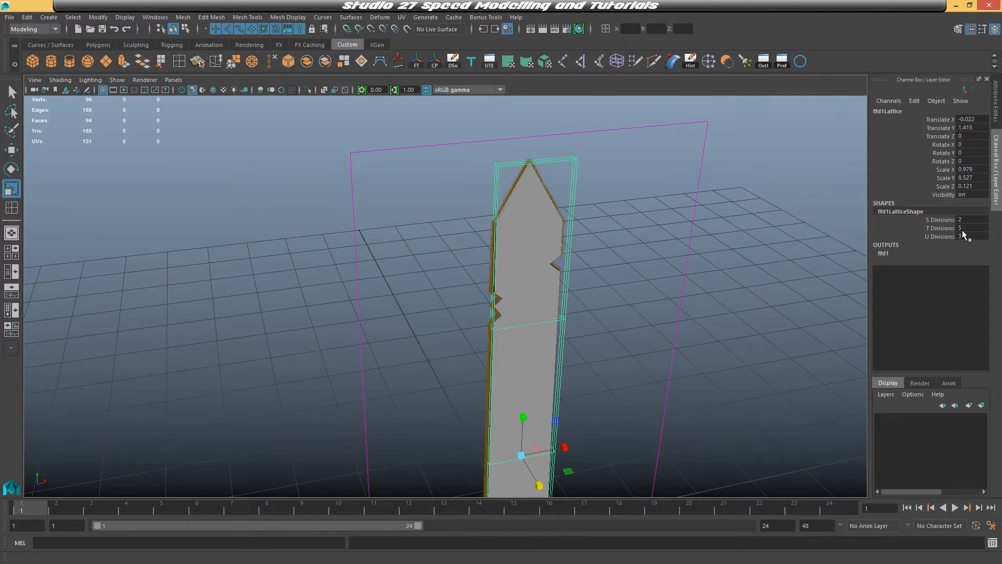
click(997, 104)
click(881, 111)
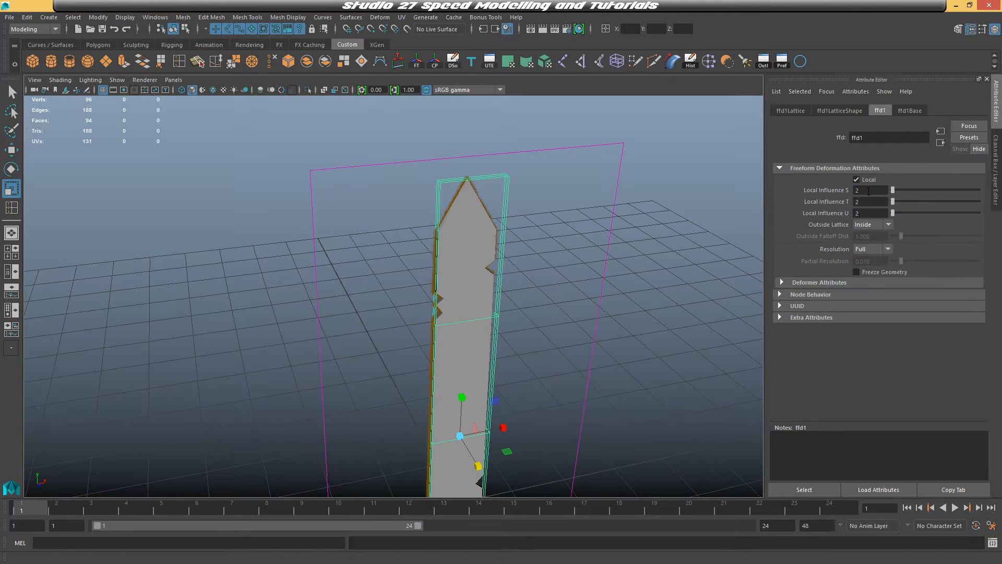
click(995, 167)
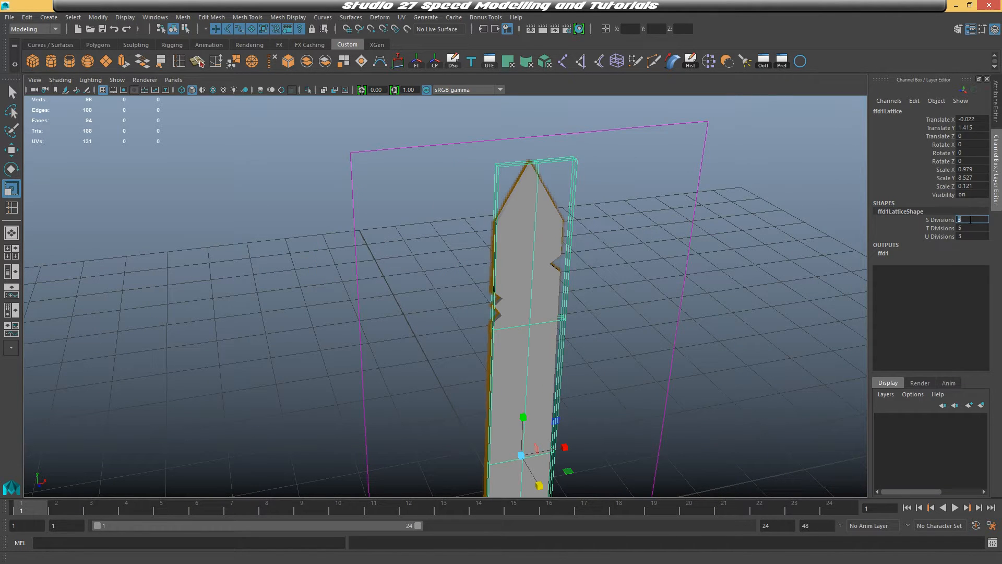
key(Return)
Select lattice points from the top view and scale them along Z to thin the blade
alt+drag(712, 268, 667, 233)
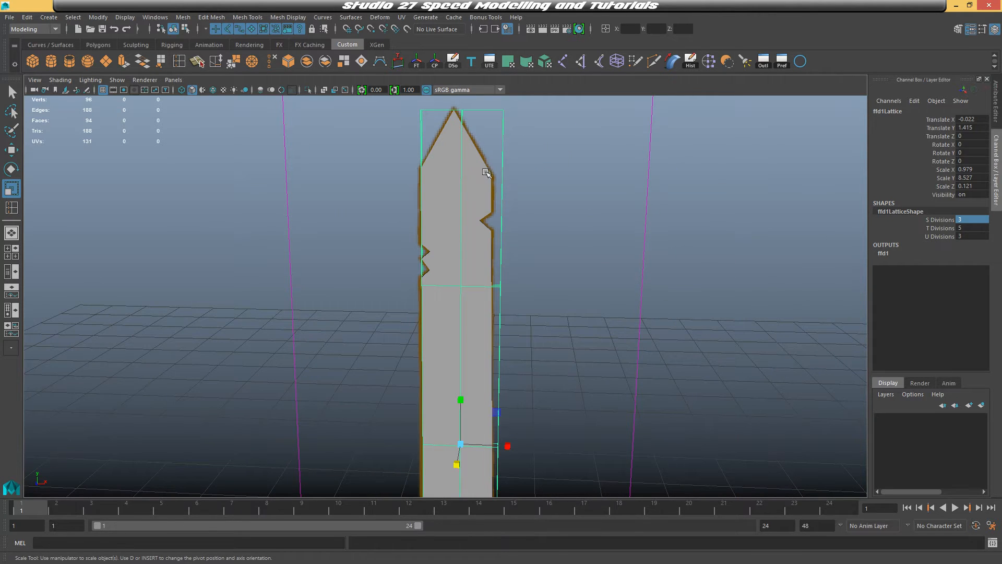
alt+middle_drag(486, 172, 568, 165)
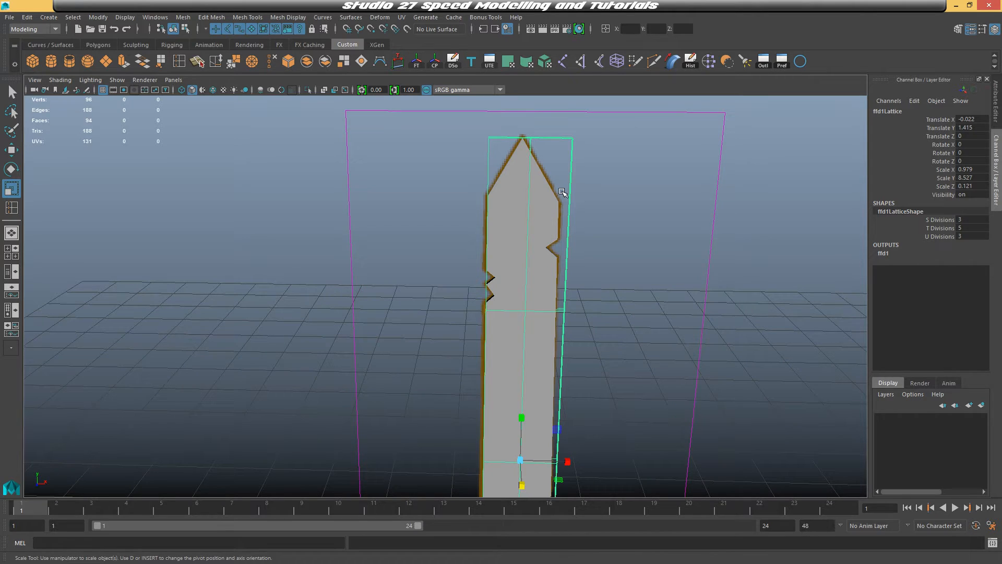
right_drag(571, 139, 566, 107)
key(space)
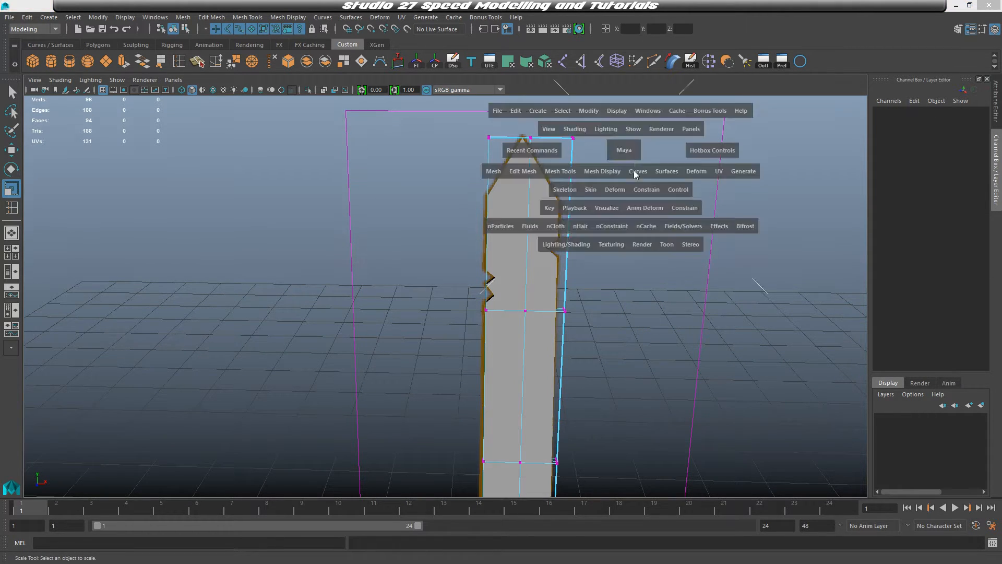
key(space)
drag(481, 223, 539, 353)
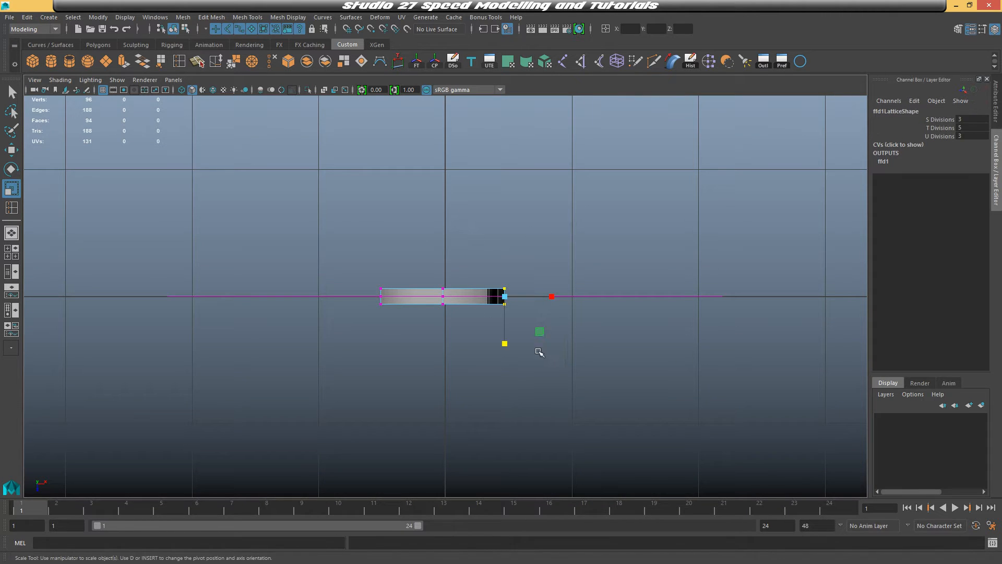
shift+drag(393, 332, 397, 340)
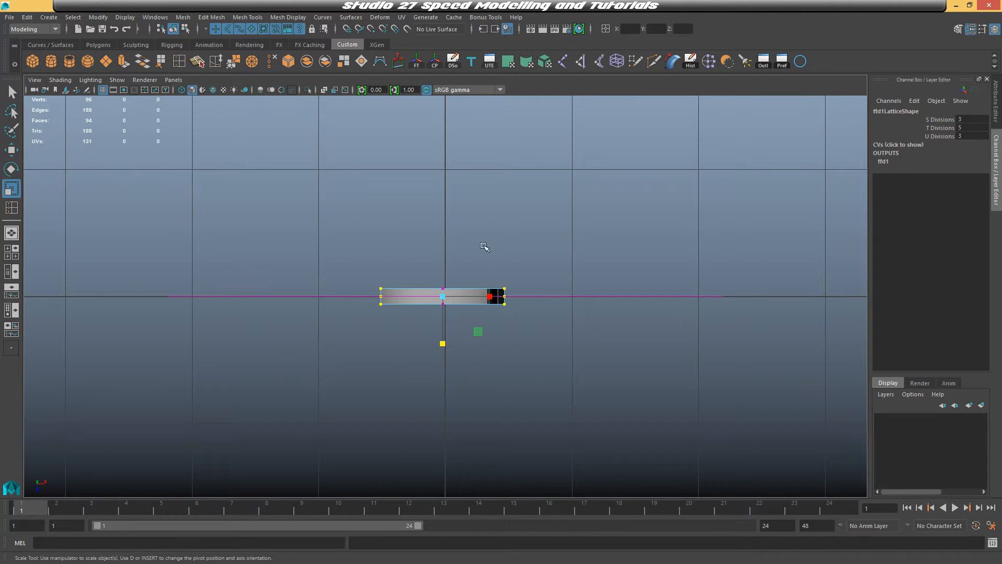
key(space)
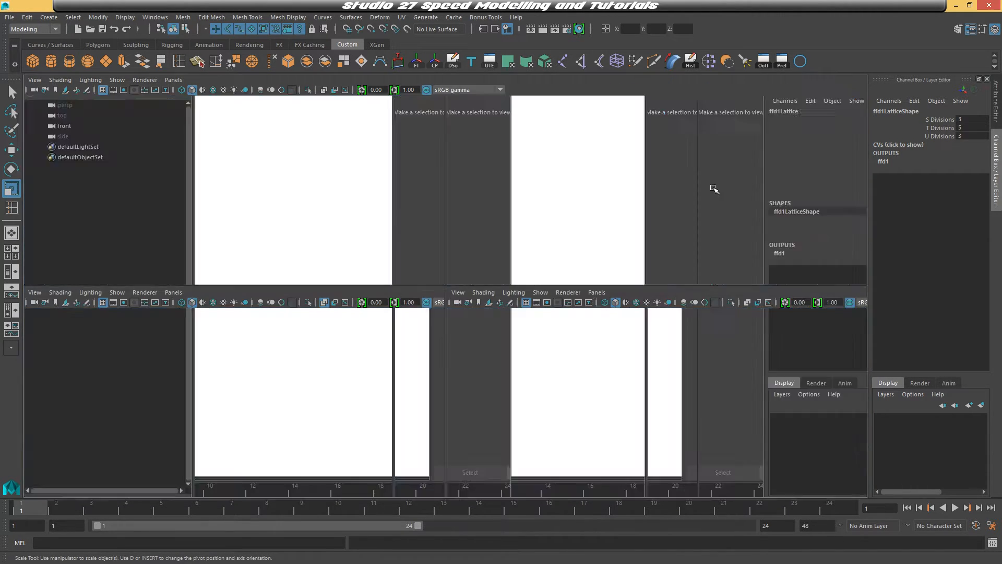
key(space)
mouse_move(737, 277)
alt+mouse_down()
mouse_move(644, 240)
mouse_move(596, 393)
mouse_move(561, 397)
mouse_move(413, 244)
mouse_move(496, 277)
mouse_move(560, 288)
mouse_move(700, 246)
mouse_move(617, 239)
mouse_move(687, 256)
mouse_move(505, 442)
alt+mouse_up()
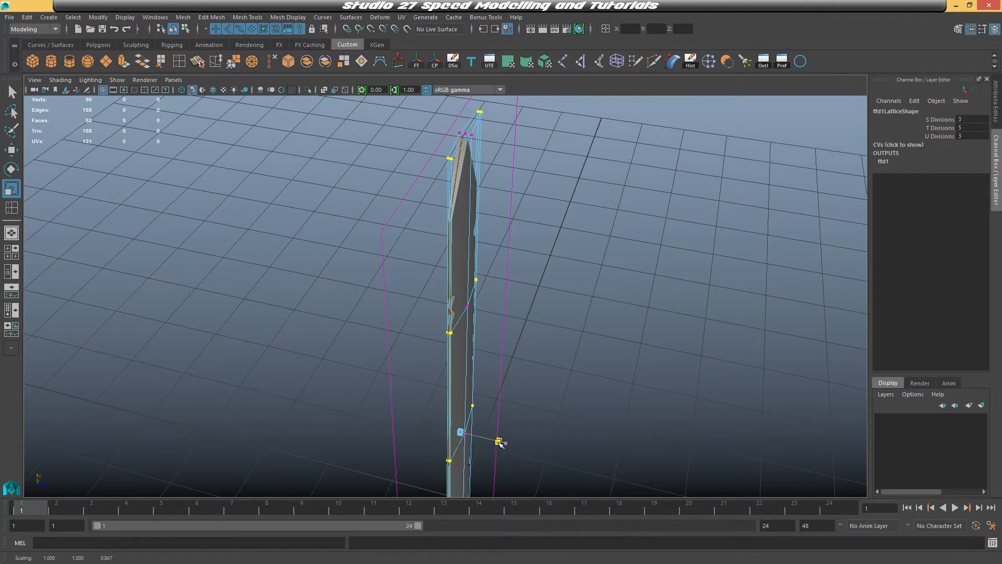
Return to object mode with the blade selected and delete its construction history to bake the lattice
key(f)
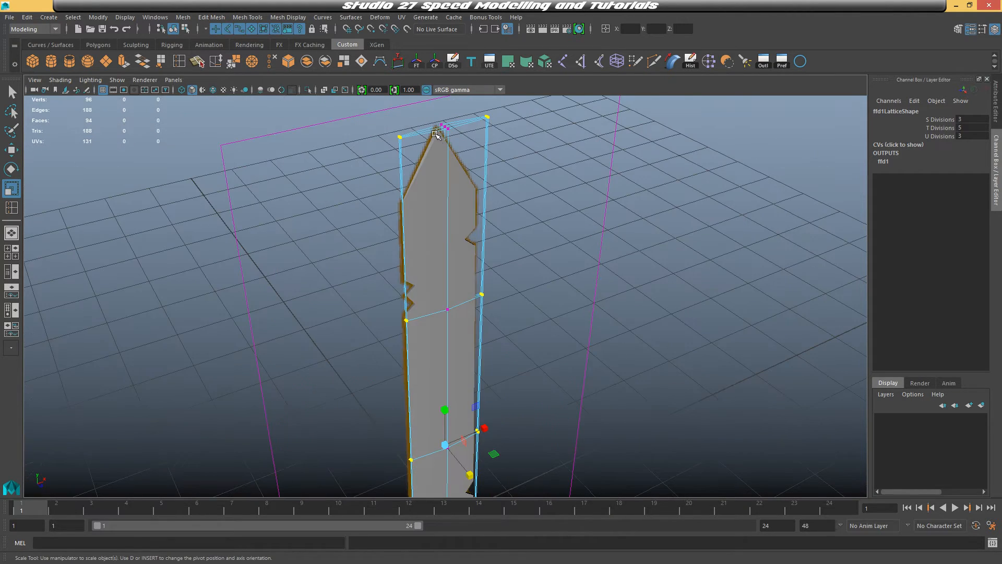
alt+drag(438, 137, 449, 188)
right_click(462, 178)
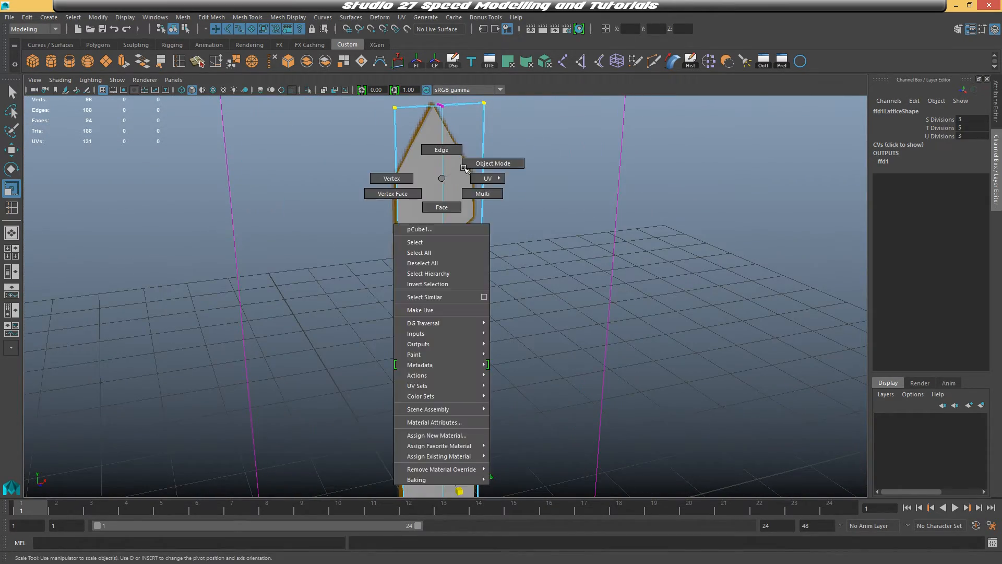
click(461, 178)
scroll(462, 179, down, 3)
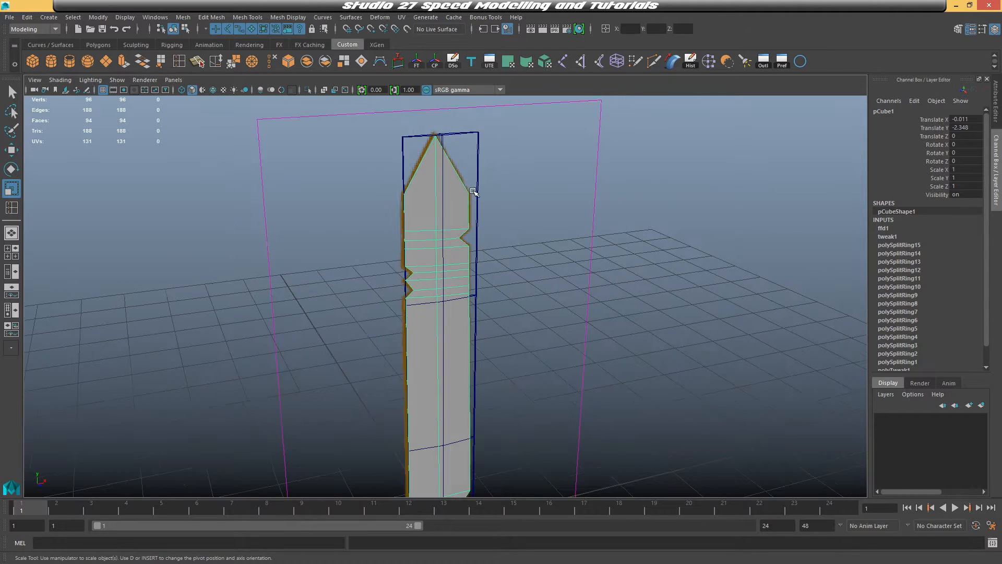
alt+middle_drag(489, 246, 538, 235)
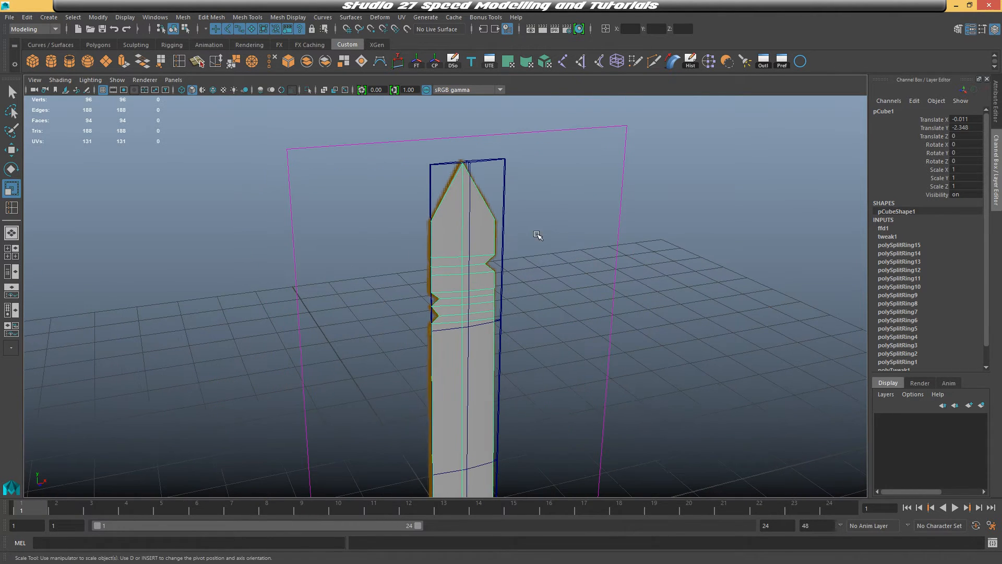
click(27, 17)
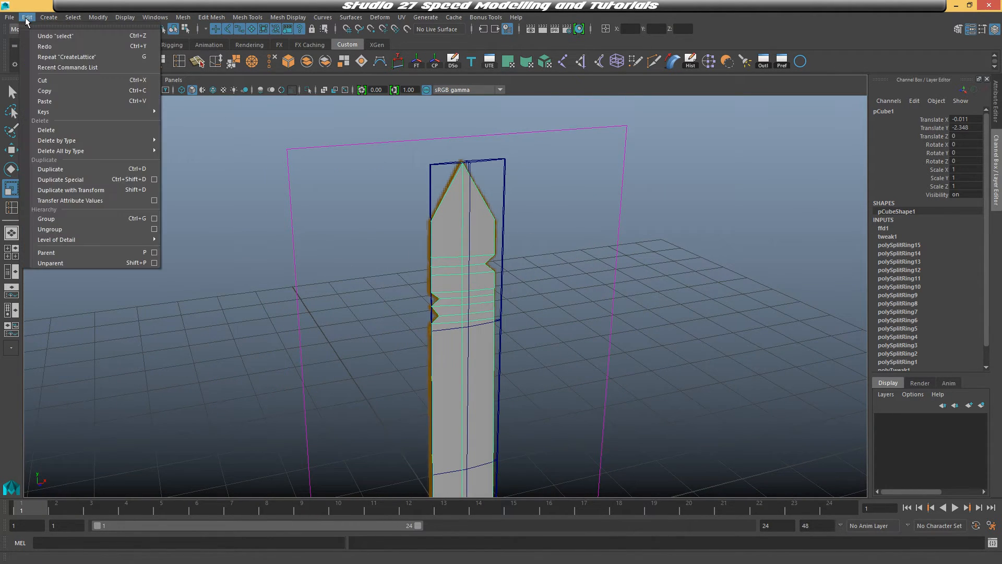
mouse_move(79, 141)
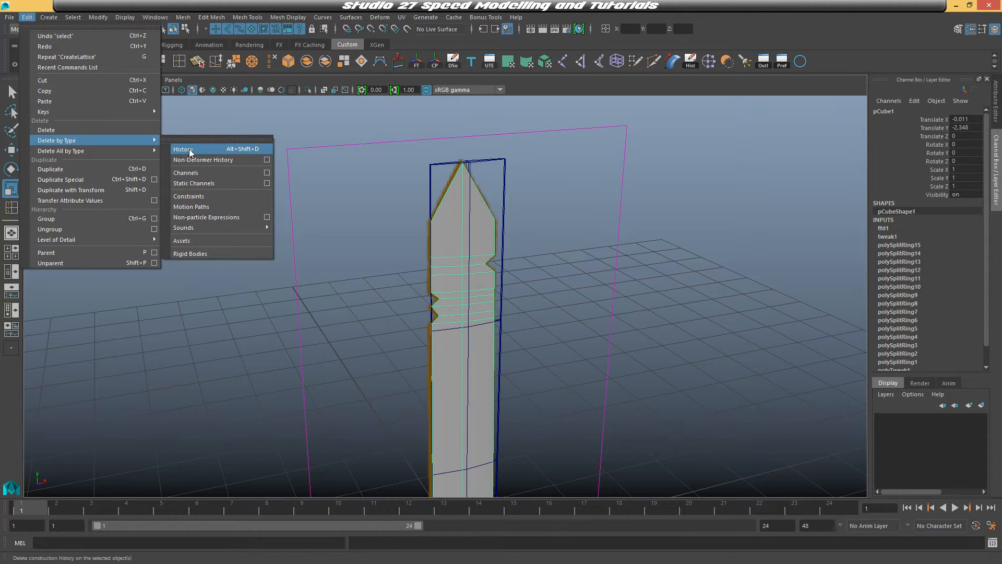
click(191, 148)
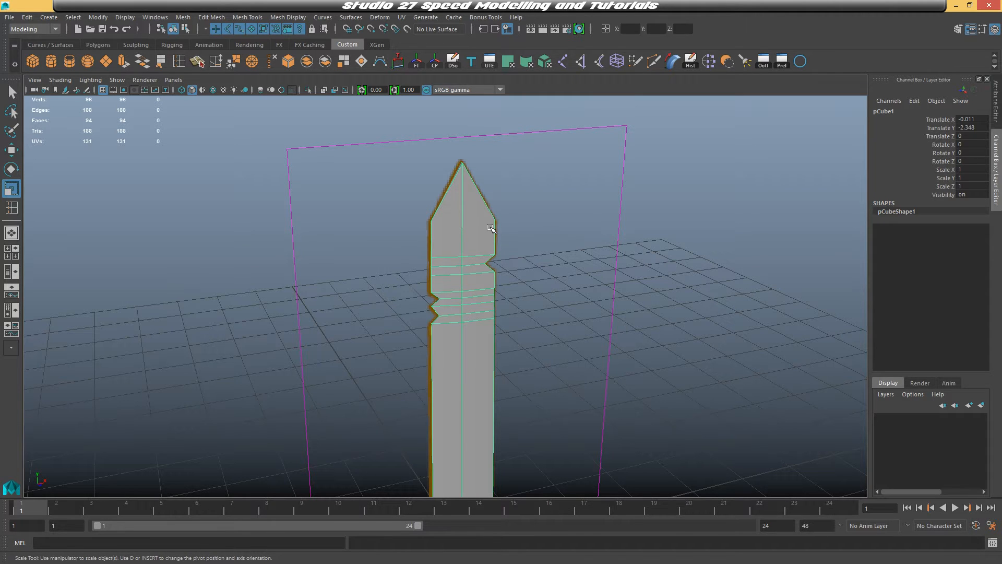
Select the reference image plane and move it back along Z beside the blade
alt+drag(521, 216, 416, 218)
right_drag(418, 239, 385, 236)
alt+drag(418, 234, 339, 246)
right_drag(338, 268, 307, 261)
drag(310, 193, 333, 238)
right_drag(345, 253, 394, 235)
click(558, 218)
alt+drag(559, 217, 577, 311)
scroll(526, 154, up, 3)
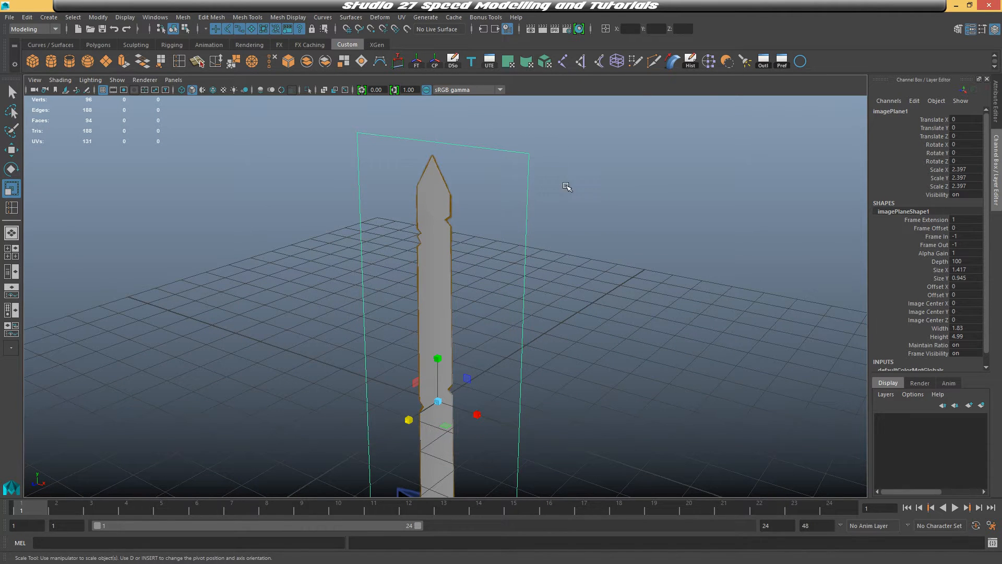
key(w)
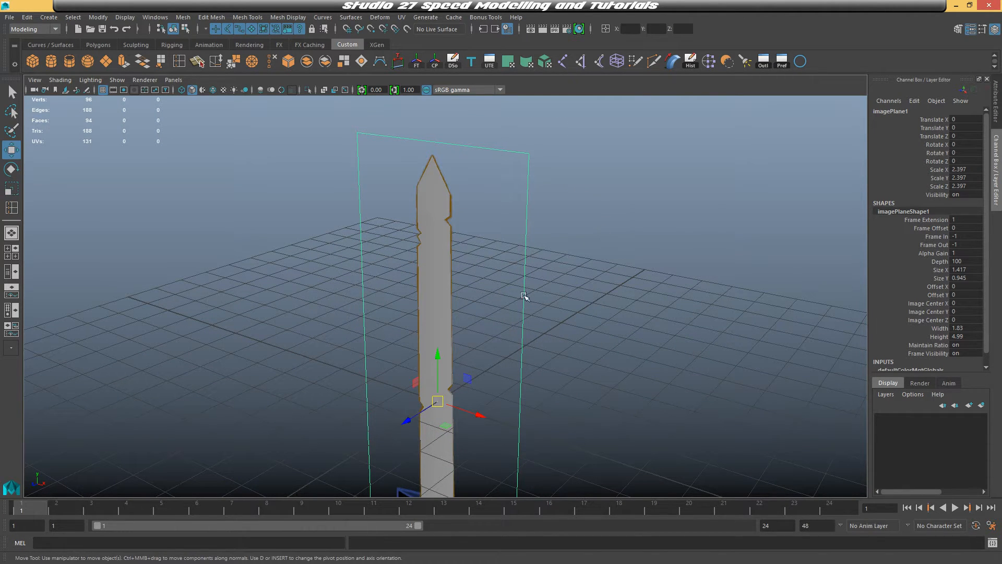
drag(410, 421, 534, 340)
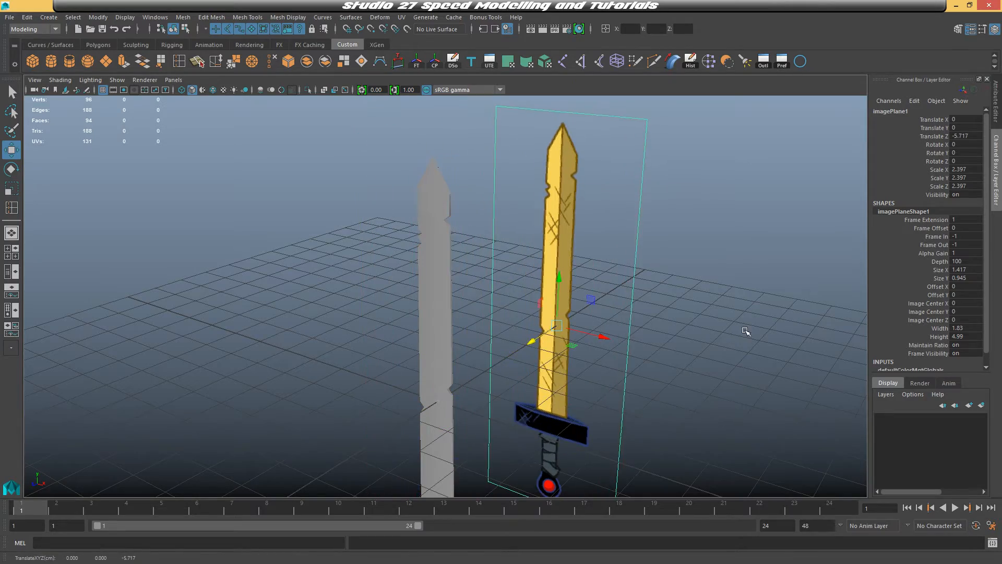
Select the edge loop running along the blade's centre and apply Bevel to it
click(746, 331)
click(446, 323)
alt+drag(481, 358, 496, 282)
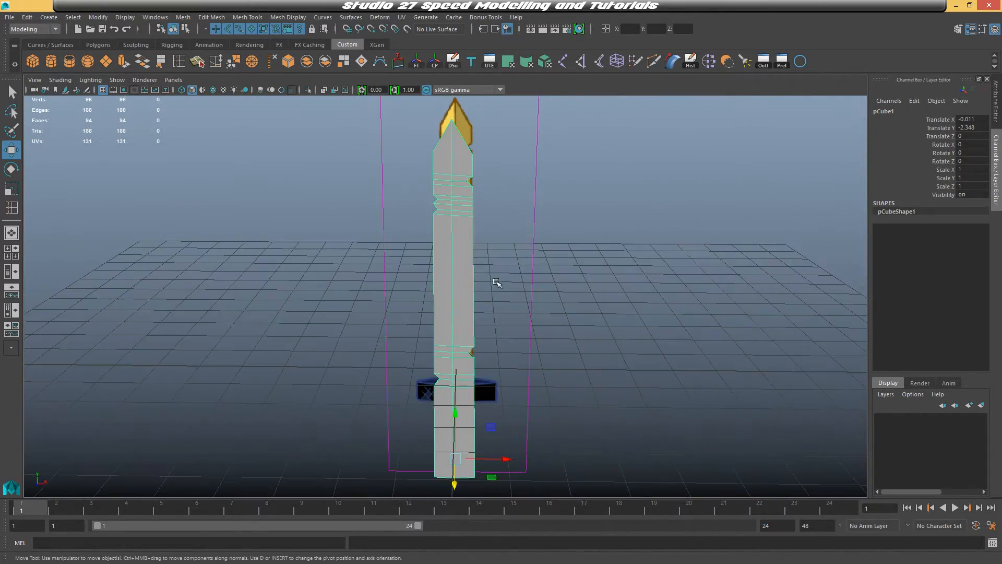
right_click(459, 242)
click(458, 215)
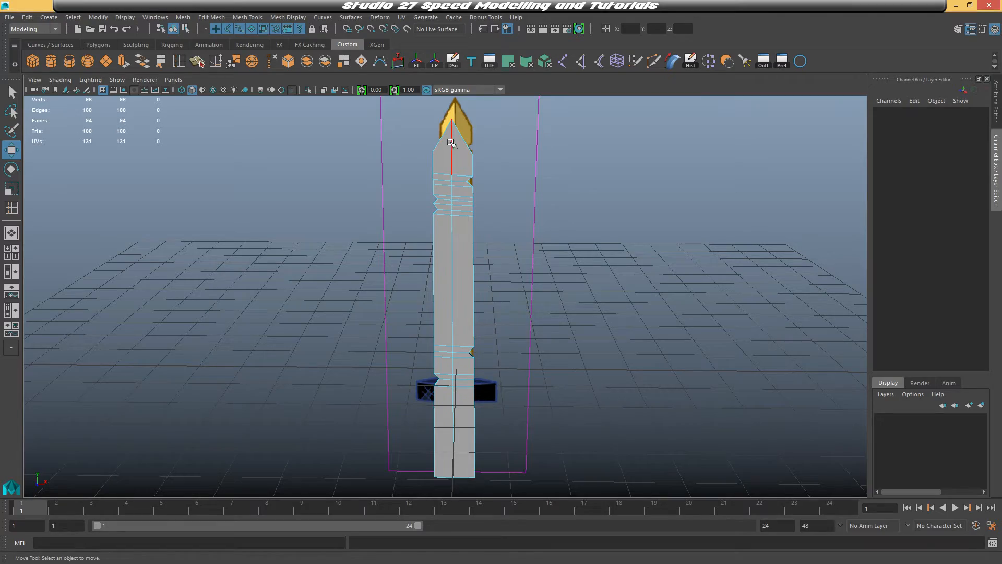
alt+drag(531, 251, 460, 256)
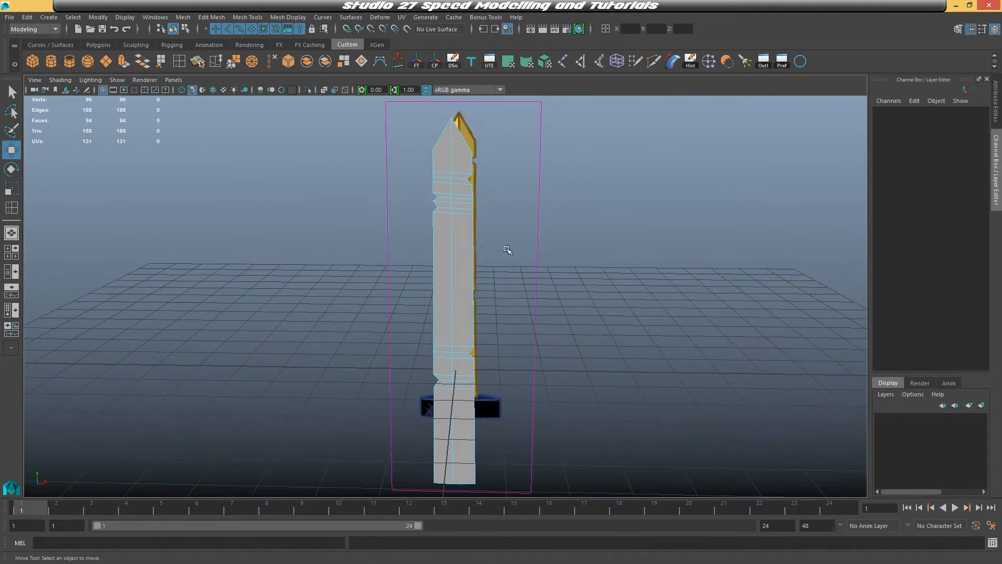
click(454, 256)
double_click(456, 256)
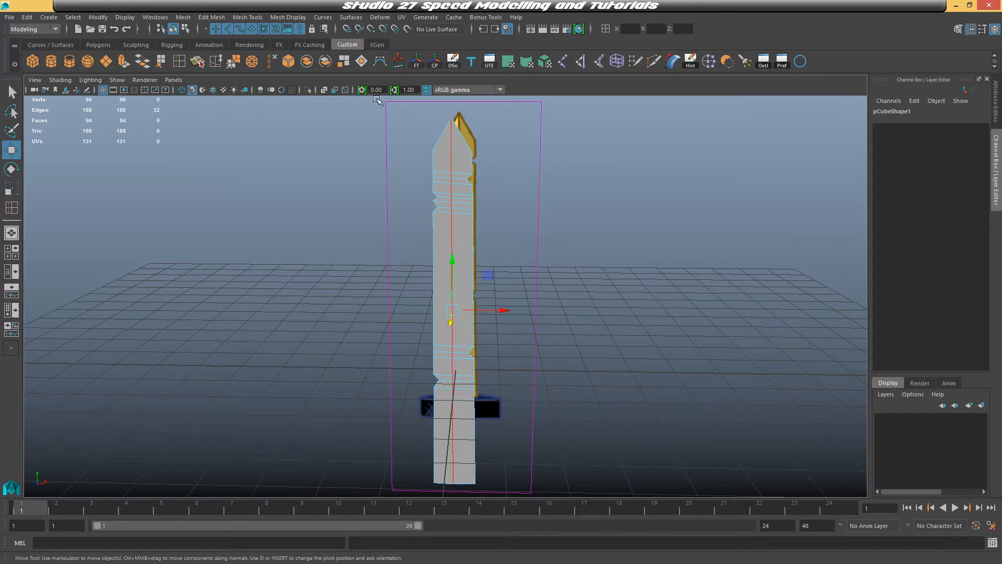
click(239, 18)
mouse_move(213, 20)
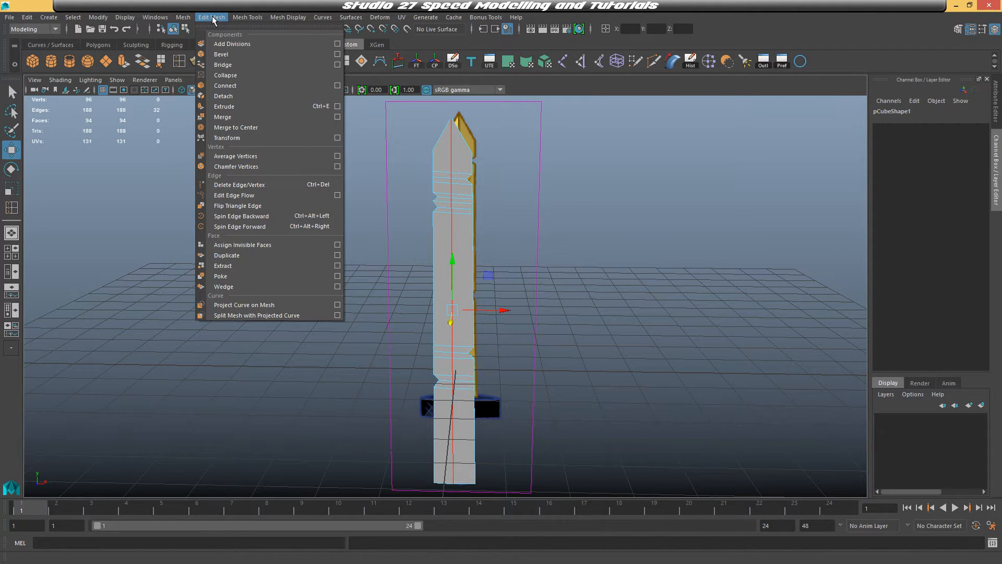
click(227, 55)
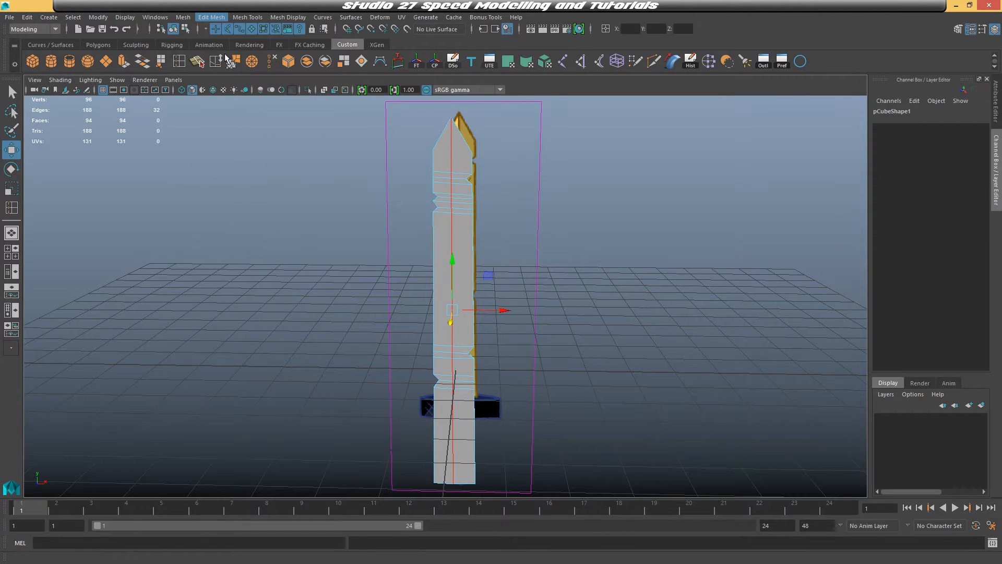
Set the bevel's fraction to 0.1 and its segments to 2
scroll(526, 251, up, 2)
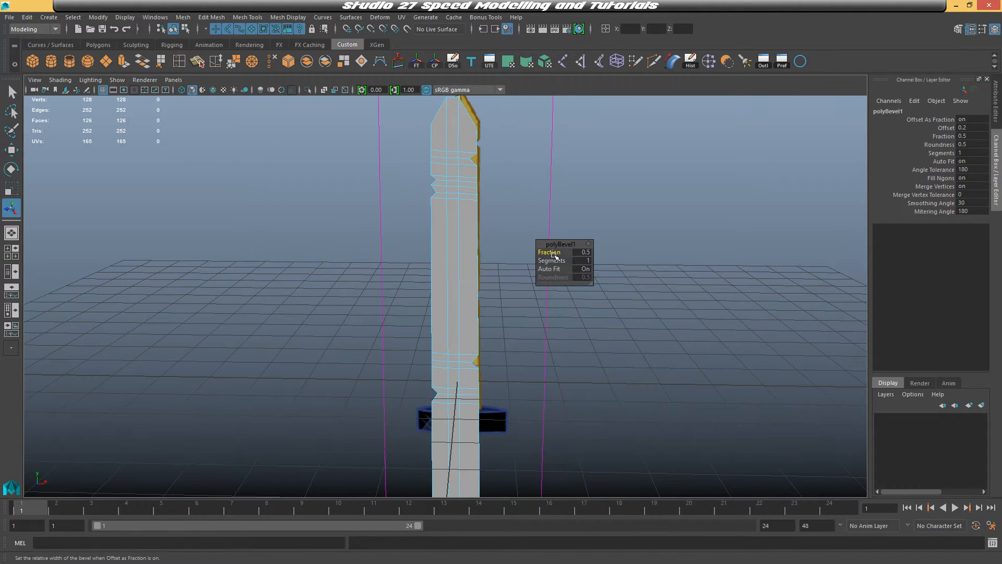
drag(554, 253, 552, 255)
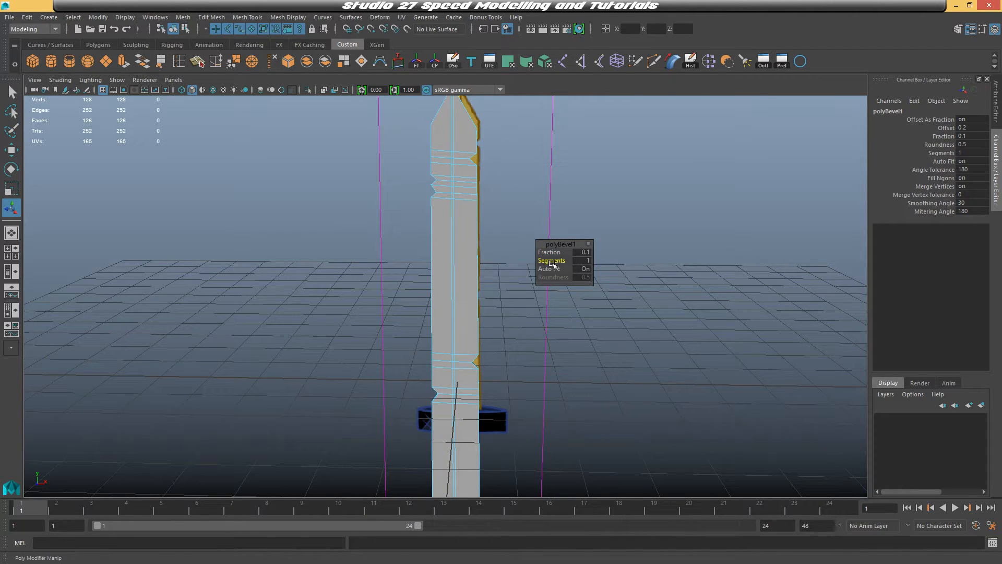
alt+middle_drag(476, 207, 470, 248)
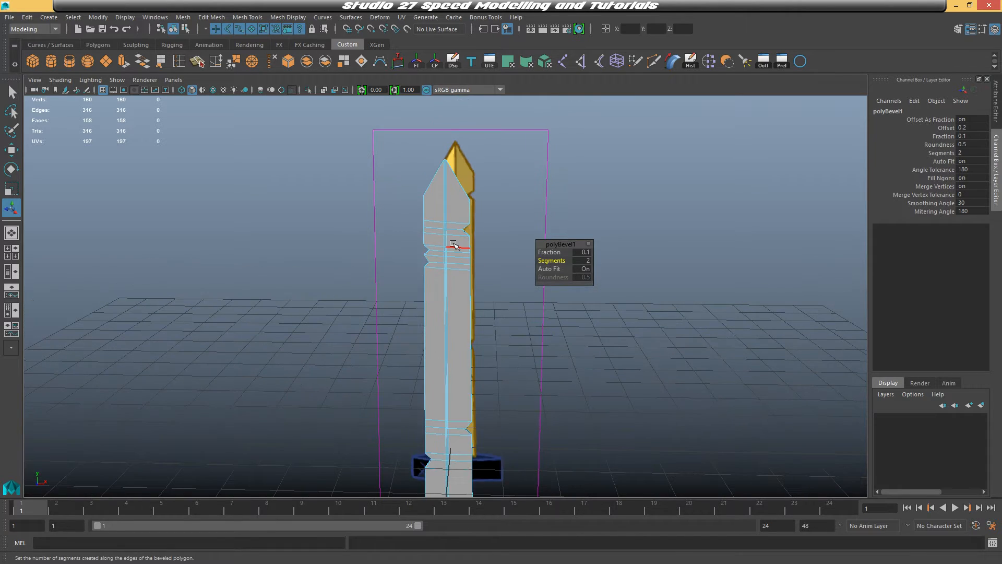
click(613, 238)
alt+drag(615, 239, 429, 277)
click(429, 278)
alt+drag(500, 316, 502, 285)
Add a new lattice deformer to the beveled blade
click(292, 18)
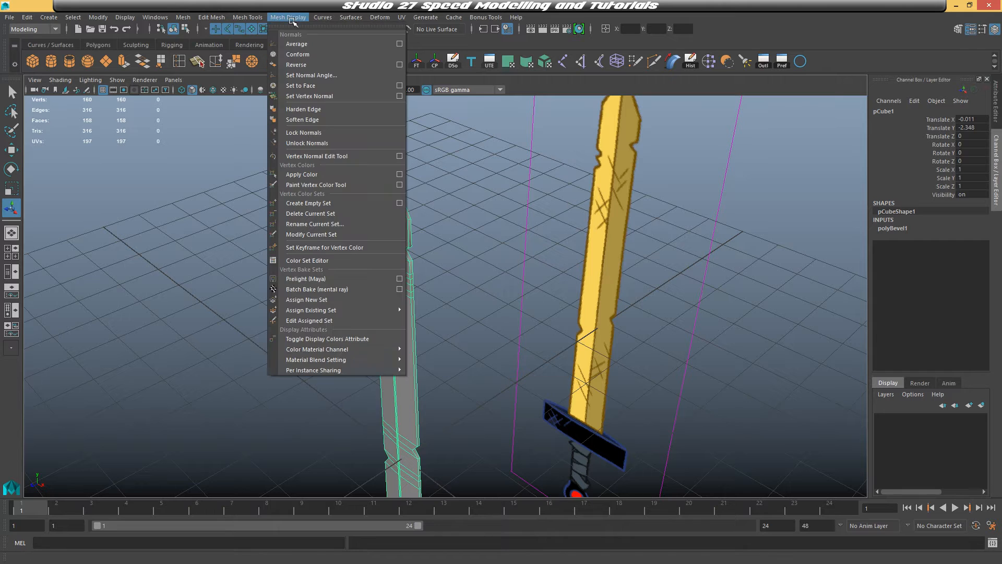
click(380, 17)
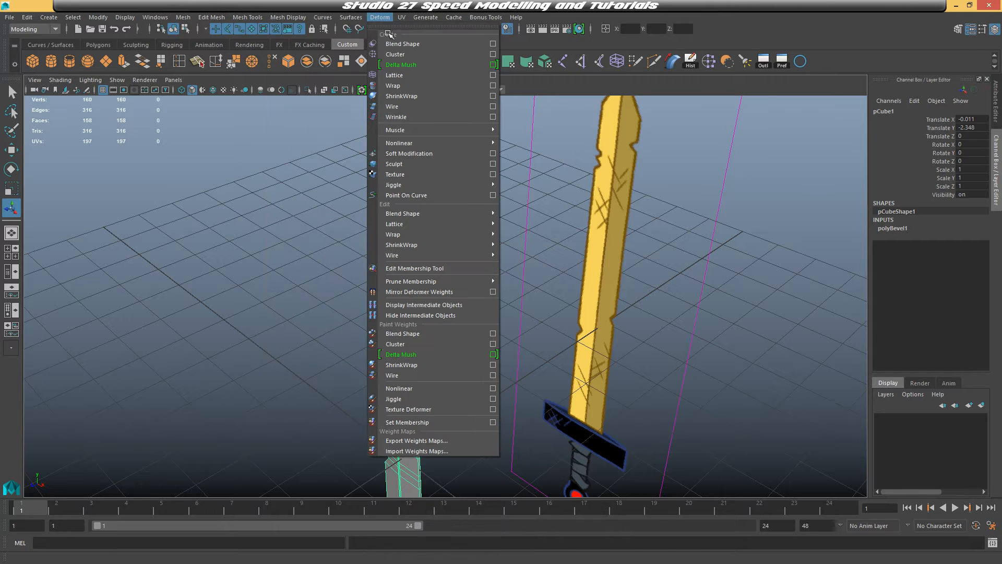
click(404, 71)
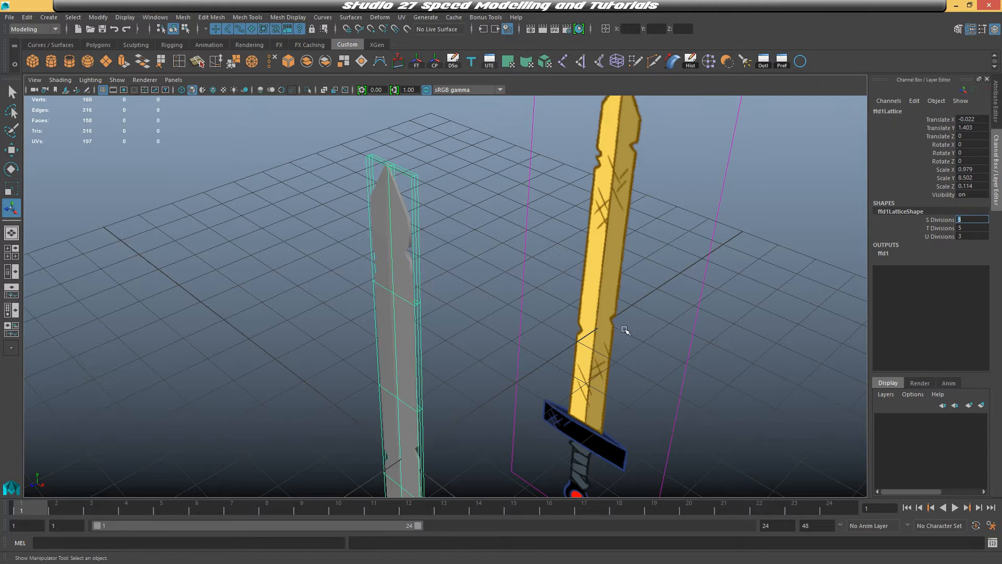
Select the lattice points and scale them to shape the blade's thickness
right_drag(416, 187, 400, 161)
key(space)
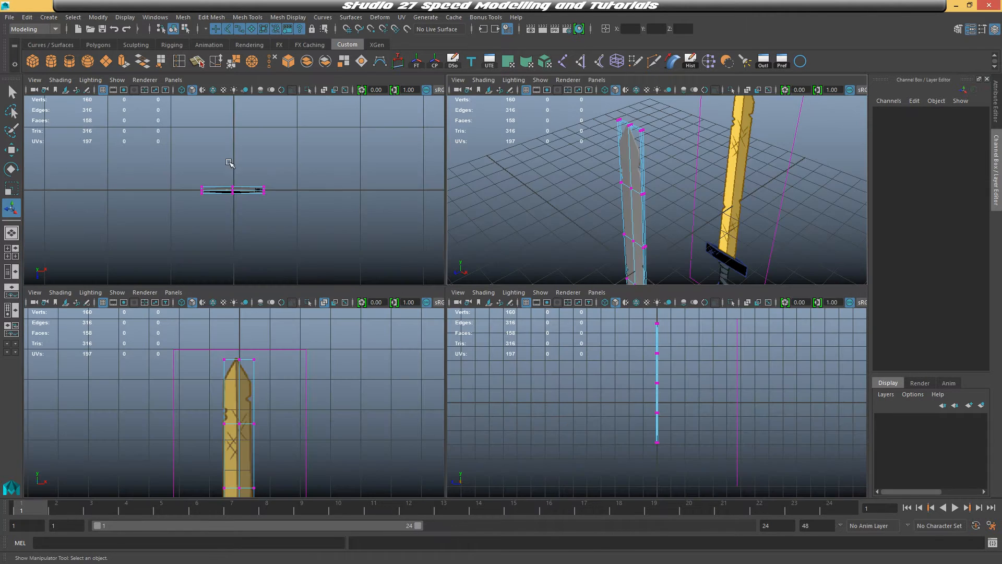
key(space)
drag(462, 253, 596, 371)
key(space)
key(space)
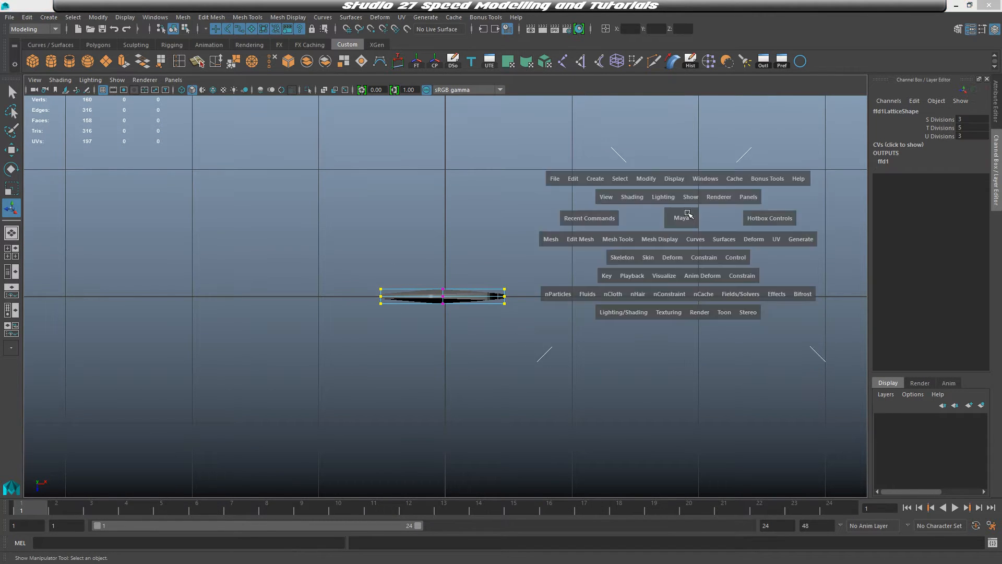
alt+drag(670, 243, 644, 247)
key(r)
alt+middle_drag(491, 318, 517, 285)
drag(392, 376, 419, 376)
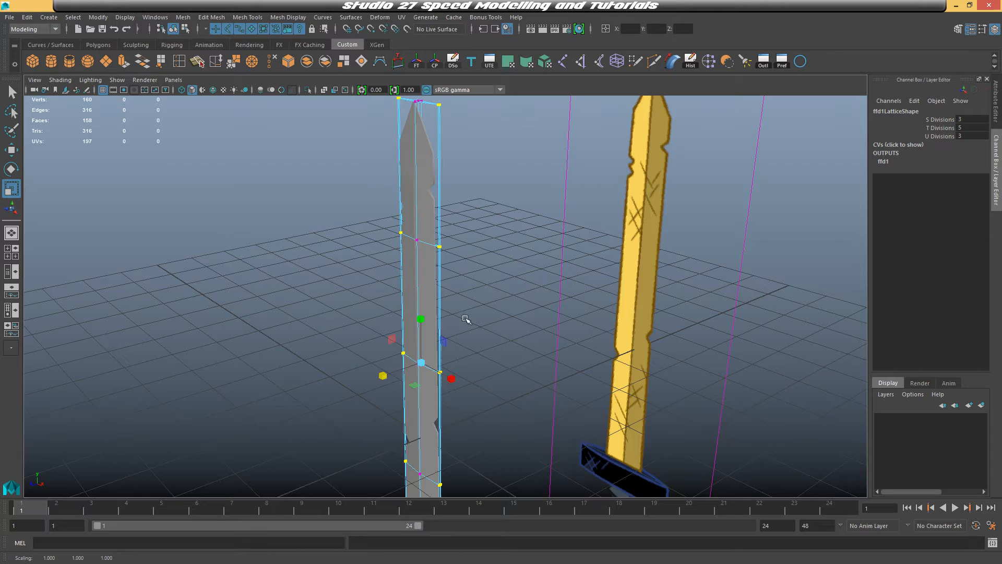
Select the blade mesh and delete its construction history
right_drag(427, 177, 446, 160)
click(427, 165)
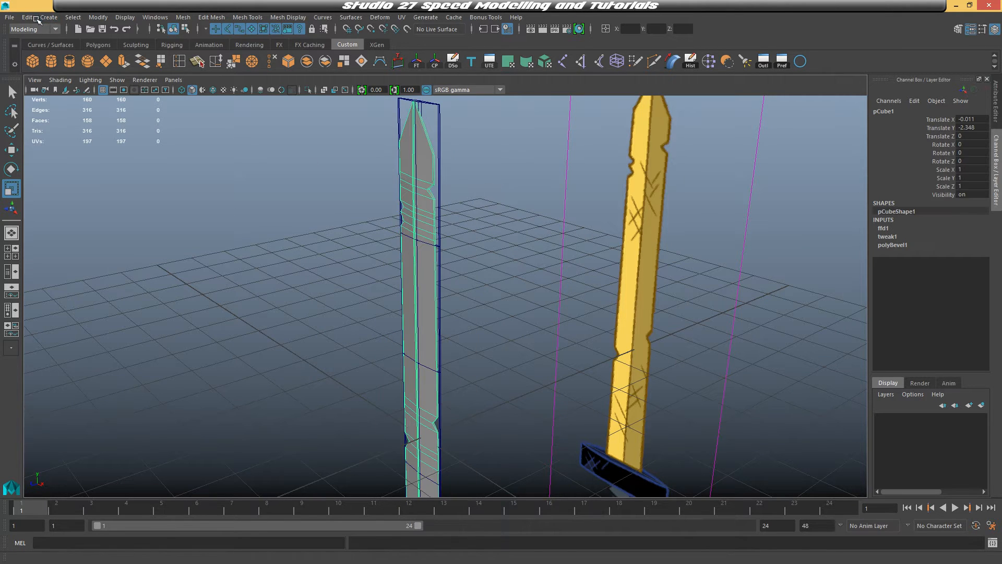
click(27, 18)
mouse_move(155, 142)
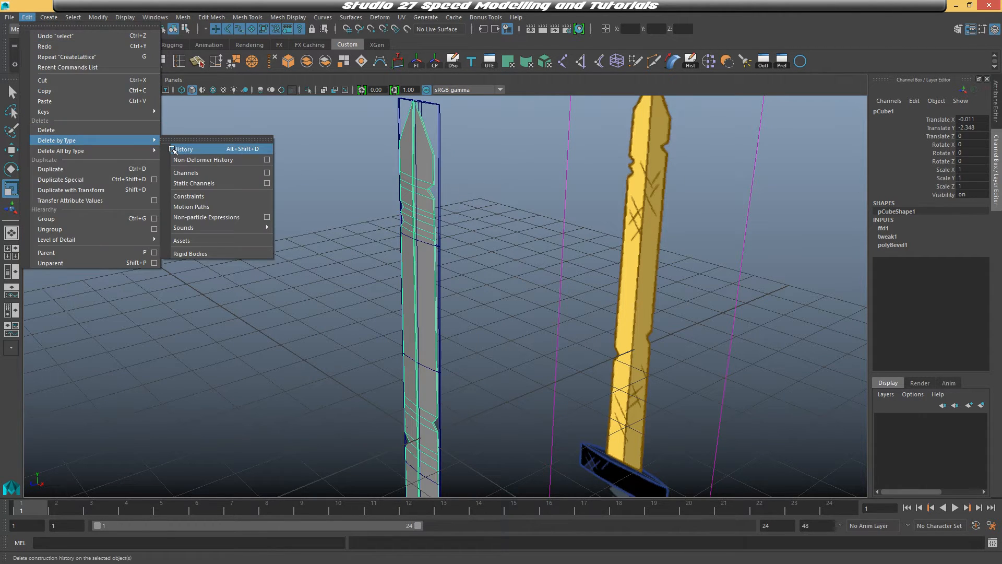
click(183, 149)
Create a polygon cylinder and set its axis subdivisions to 14
alt+drag(390, 206, 534, 288)
key(space)
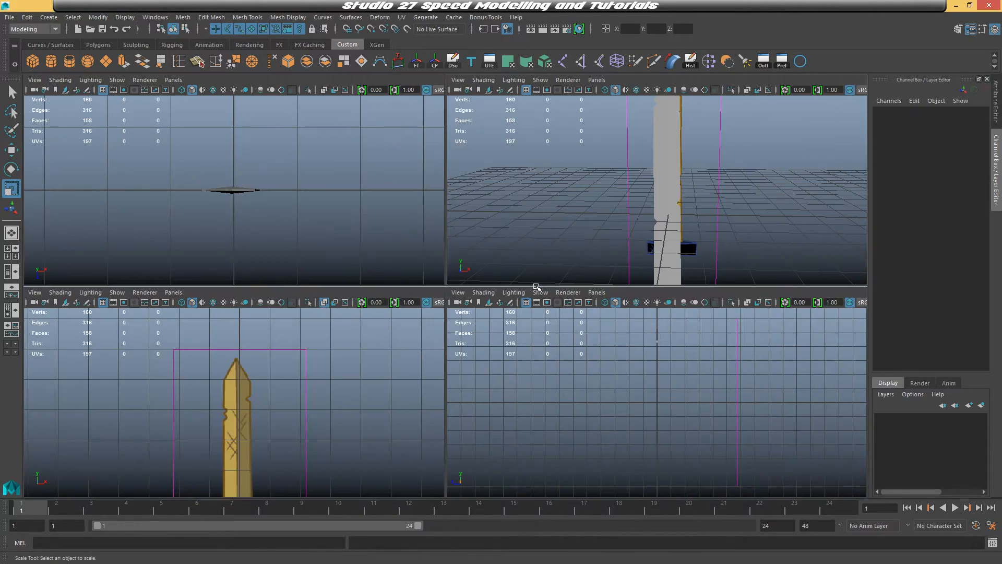
key(space)
scroll(426, 274, up, 3)
click(426, 274)
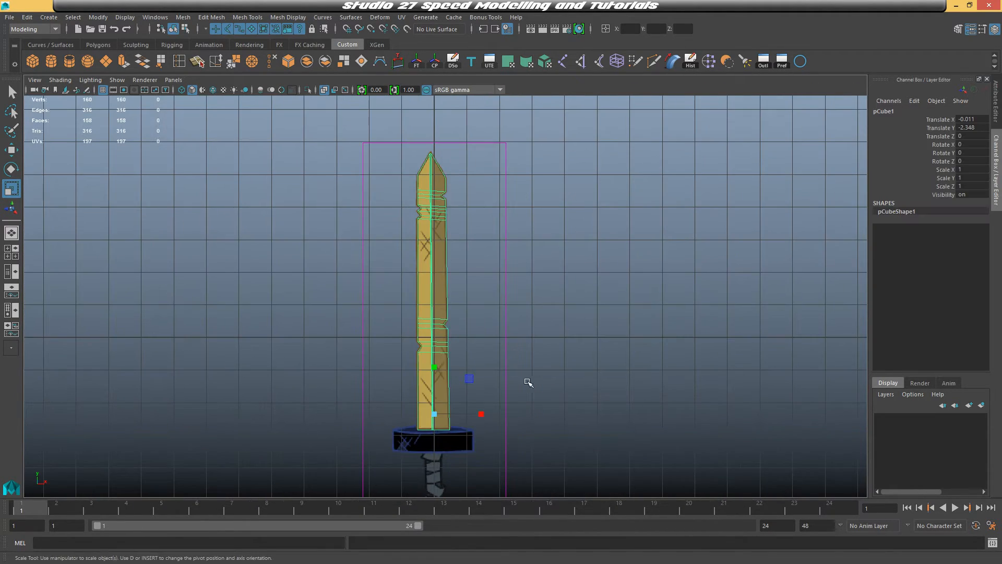
alt+middle_drag(528, 382, 533, 301)
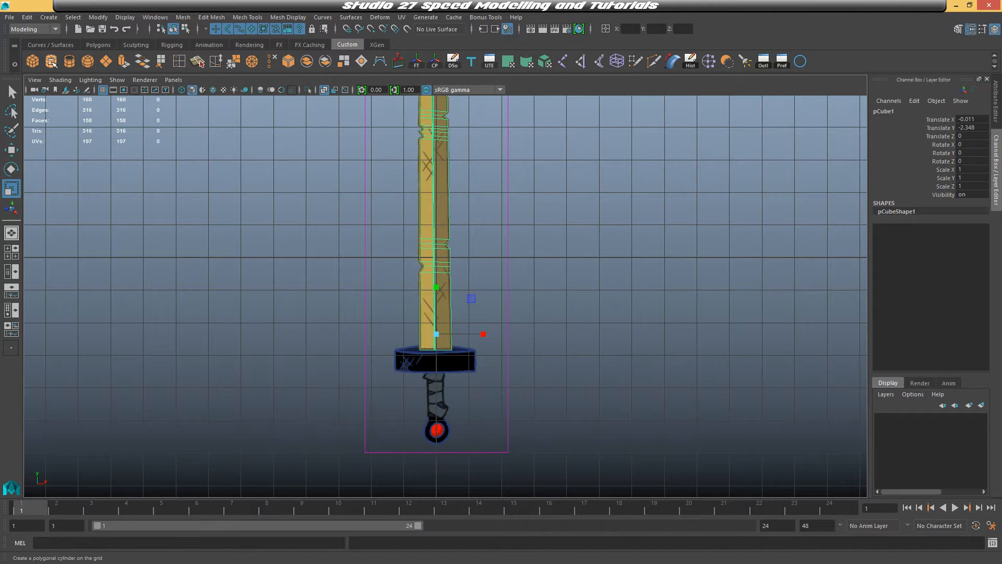
click(52, 62)
key(f)
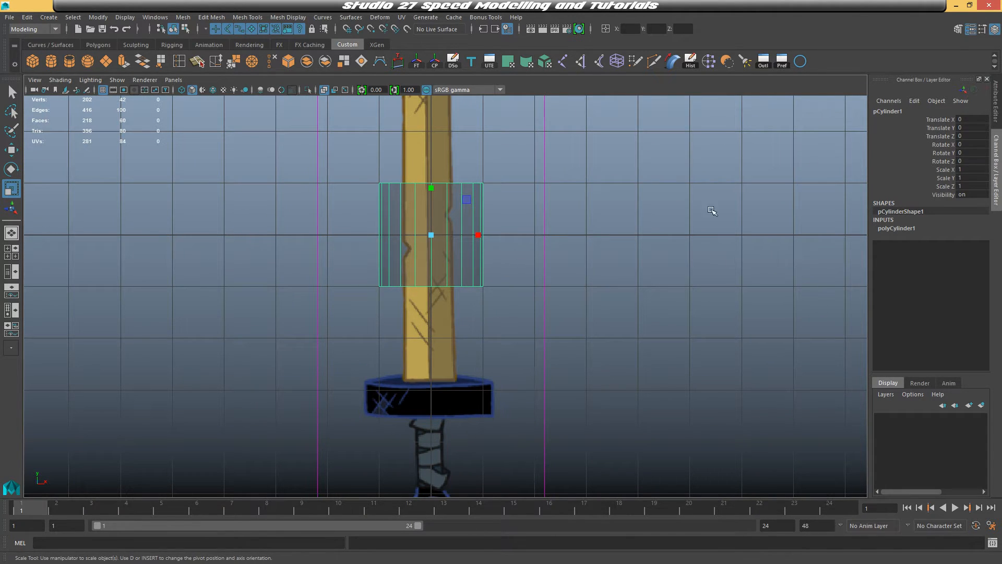
click(894, 231)
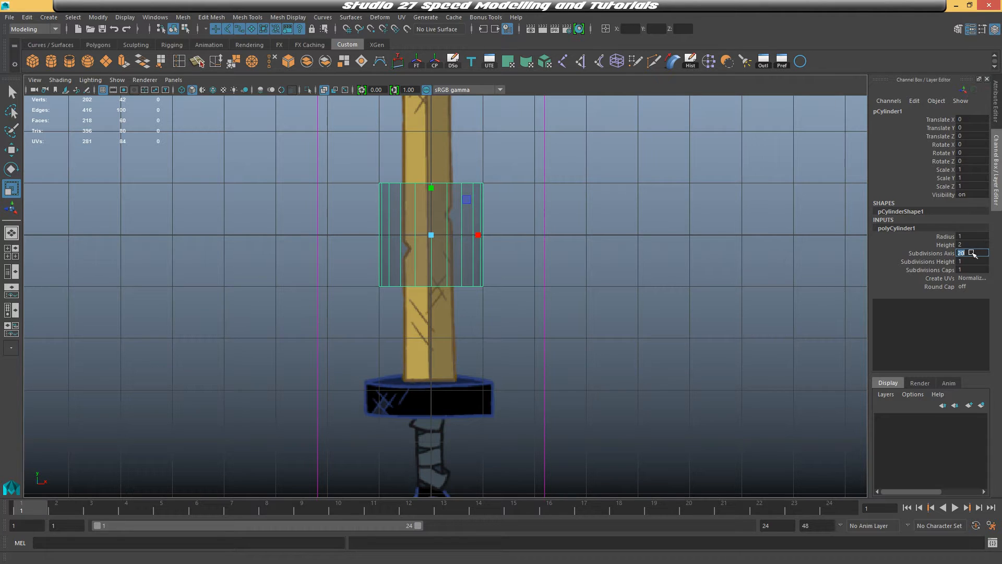
click(971, 253)
text(14)
key(Return)
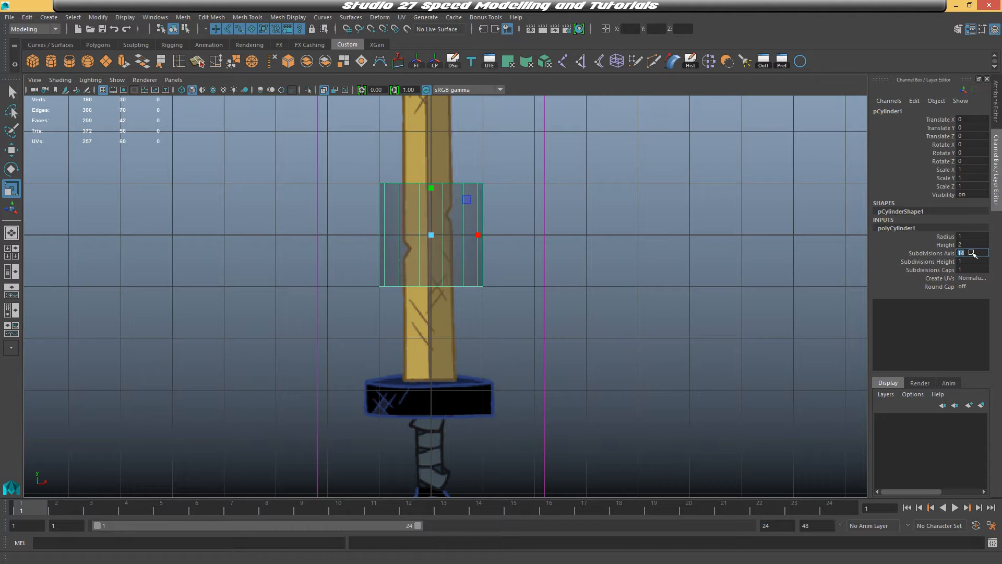
Move the cylinder down to the crossguard and scale it to match the guard's width and height
alt+middle_drag(556, 242, 595, 206)
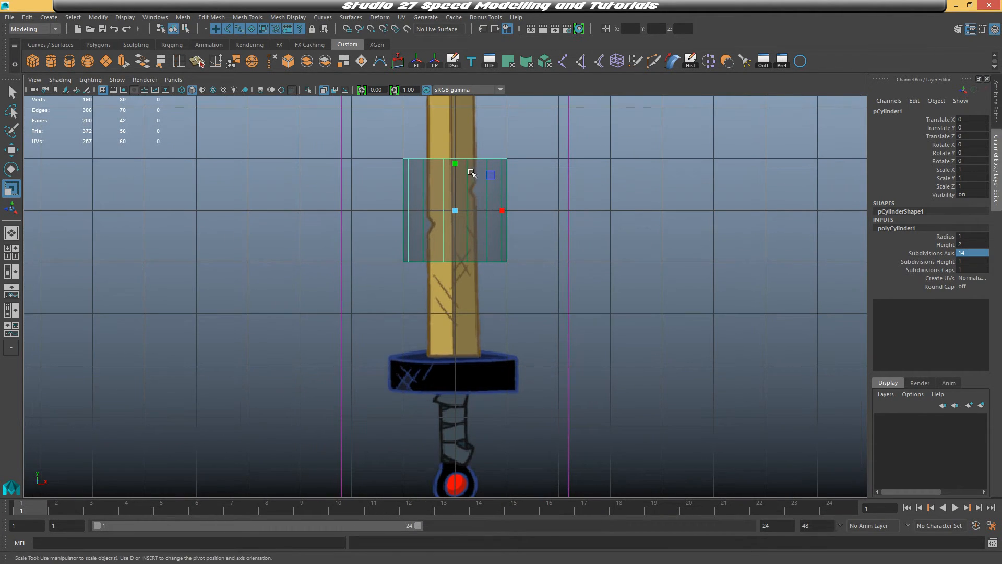
drag(455, 163, 461, 360)
key(w)
scroll(455, 327, up, 2)
key(r)
alt+middle_drag(572, 319, 601, 231)
key(w)
drag(488, 255, 488, 260)
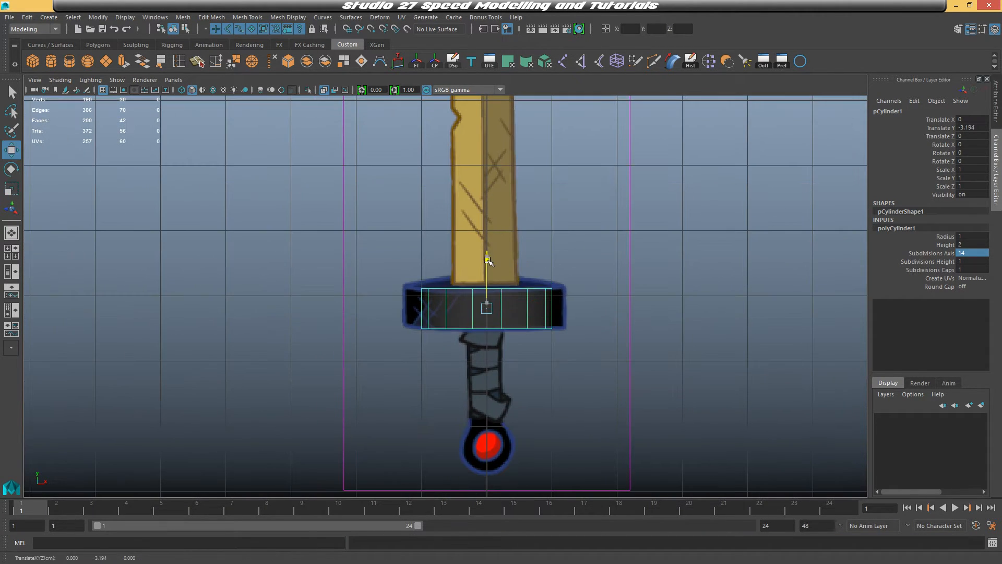
alt+middle_drag(618, 223, 639, 203)
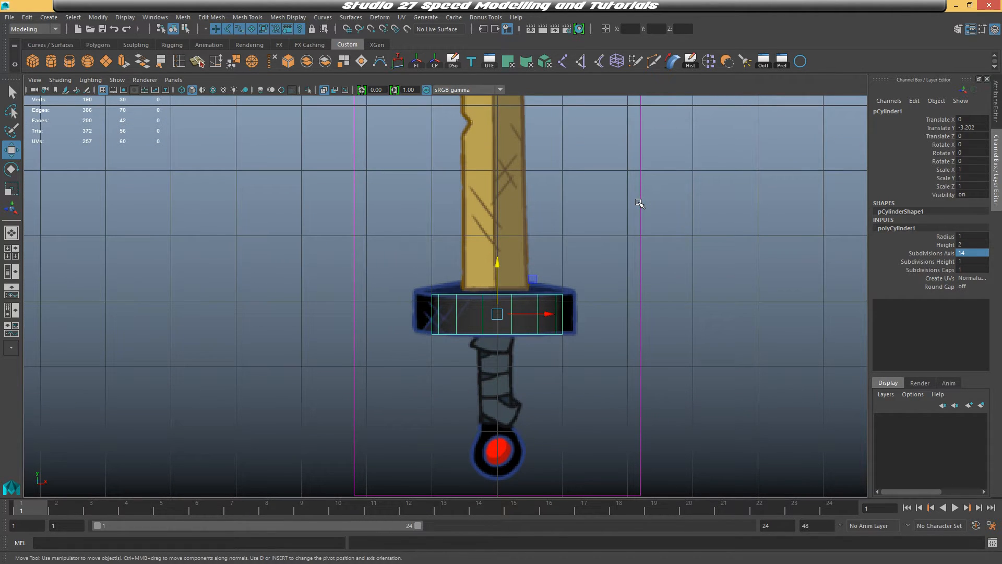
alt+middle_drag(603, 238, 607, 210)
alt+right_drag(610, 233, 628, 226)
alt+middle_drag(628, 226, 615, 218)
alt+right_drag(611, 230, 711, 189)
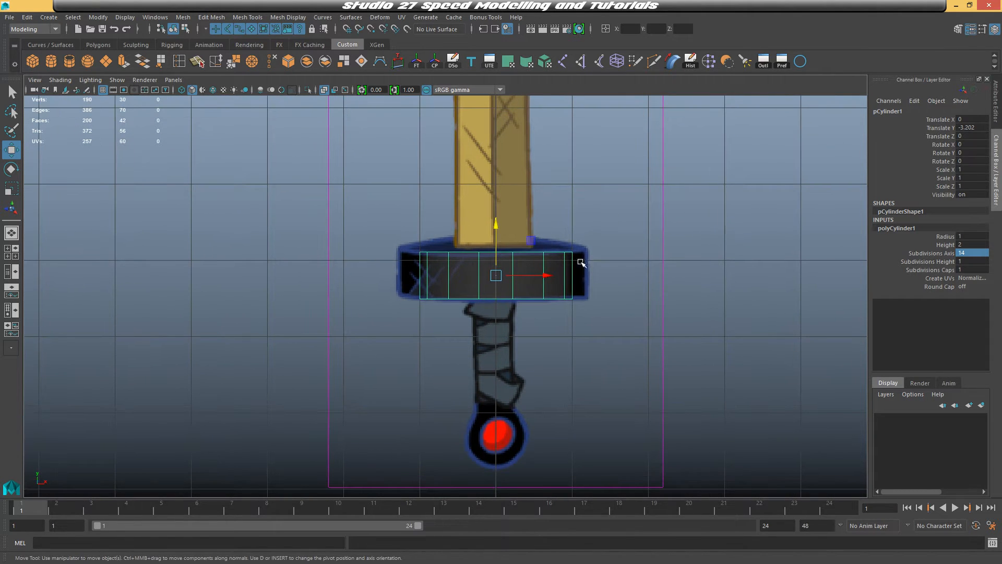
key(r)
drag(501, 232, 497, 220)
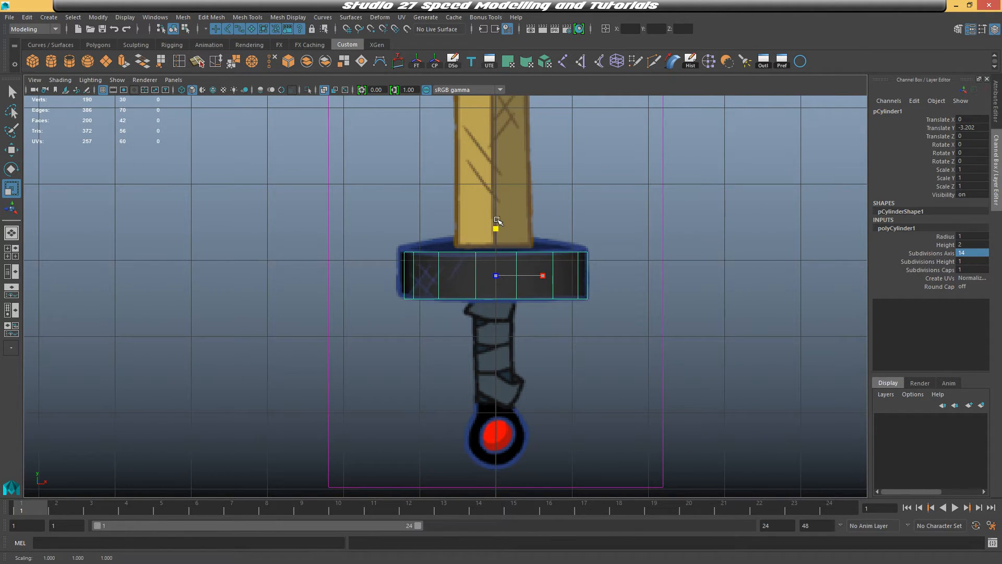
key(w)
drag(547, 275, 543, 275)
Scale the cylinder along its depth into a flat oval and reposition it at the guard
key(space)
key(space)
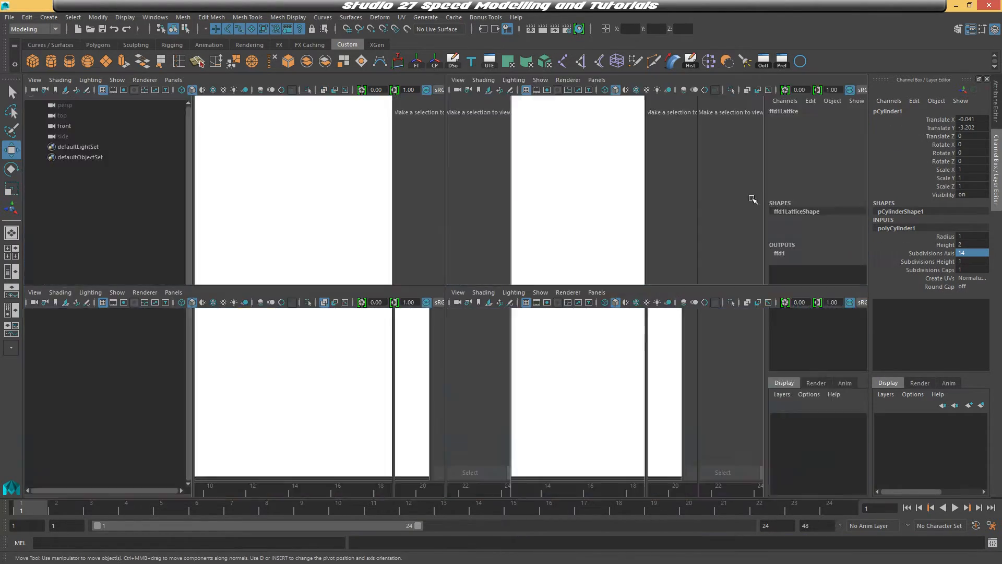
alt+drag(575, 230, 620, 216)
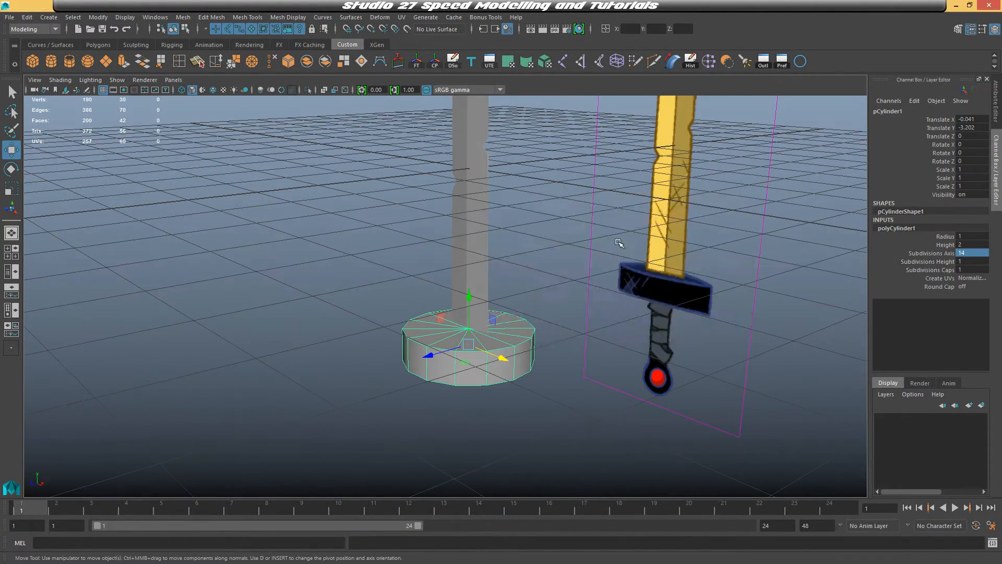
key(space)
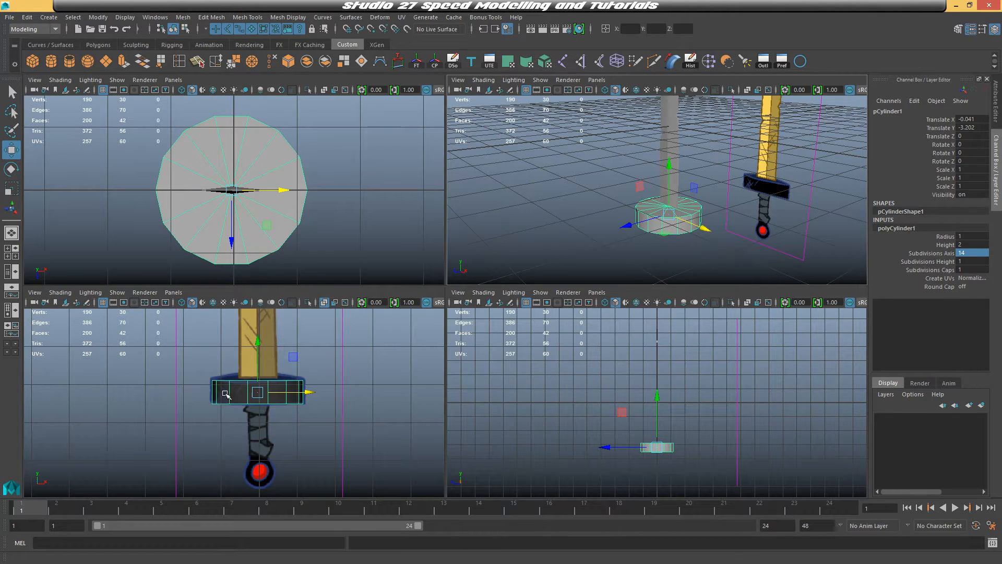
key(space)
key(r)
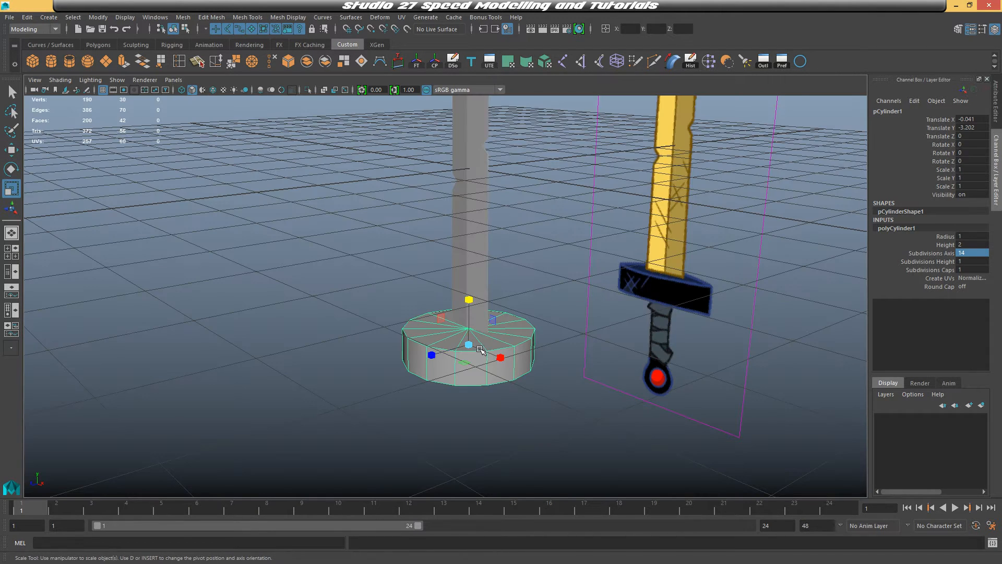
drag(432, 355, 656, 349)
key(w)
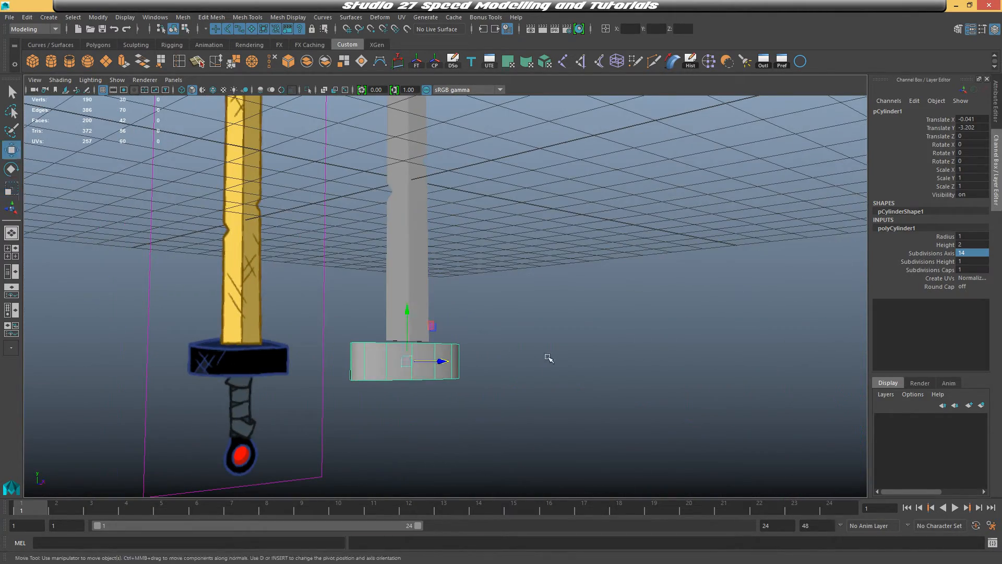
drag(409, 318, 409, 296)
alt+drag(409, 296, 502, 320)
Select the cylinder's top and bottom edge loops and bevel them with fraction 0.1 and 2 segments
right_drag(529, 252, 540, 228)
double_click(505, 348)
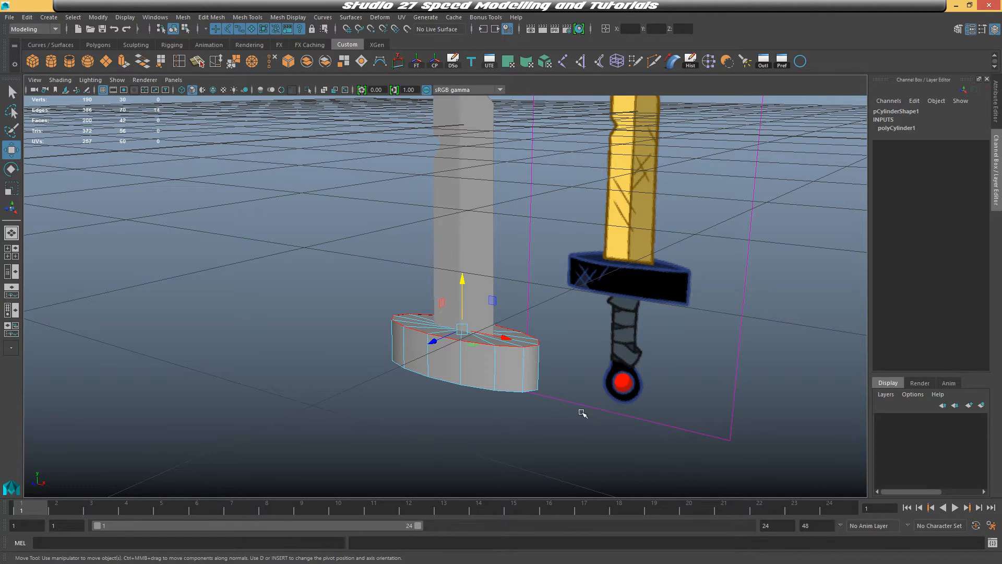
shift+double_click(479, 386)
alt+drag(531, 412, 553, 402)
click(257, 16)
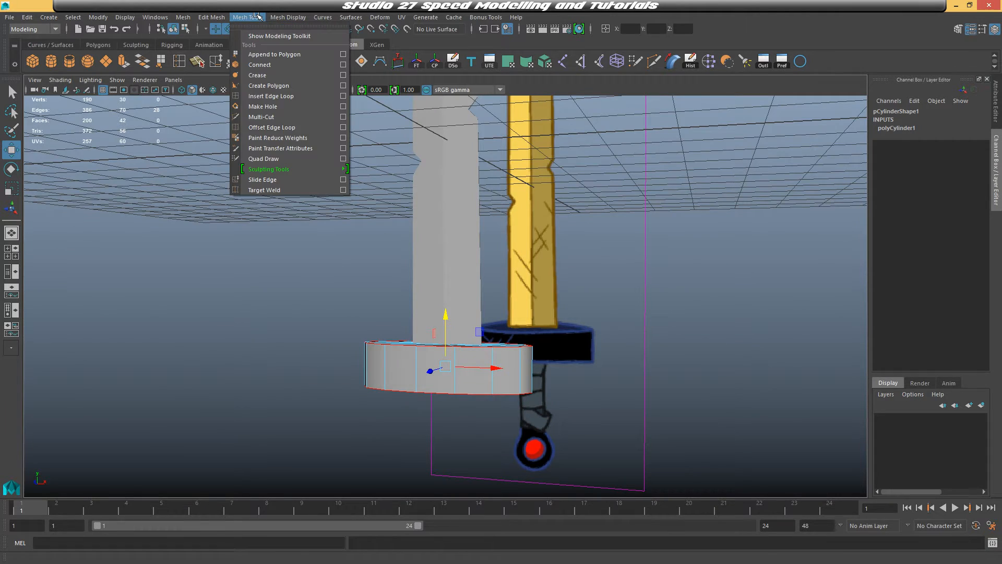
mouse_move(221, 16)
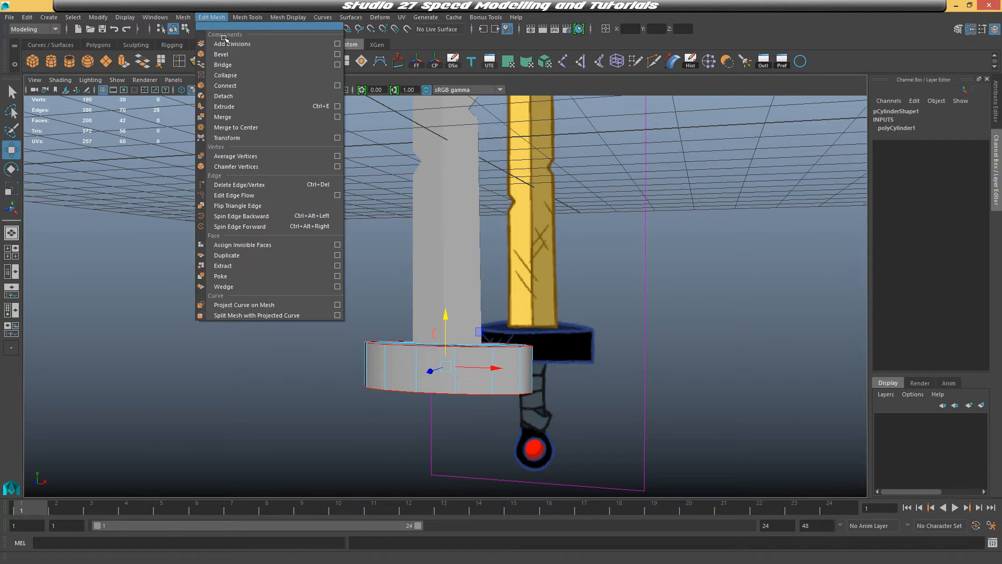
click(237, 54)
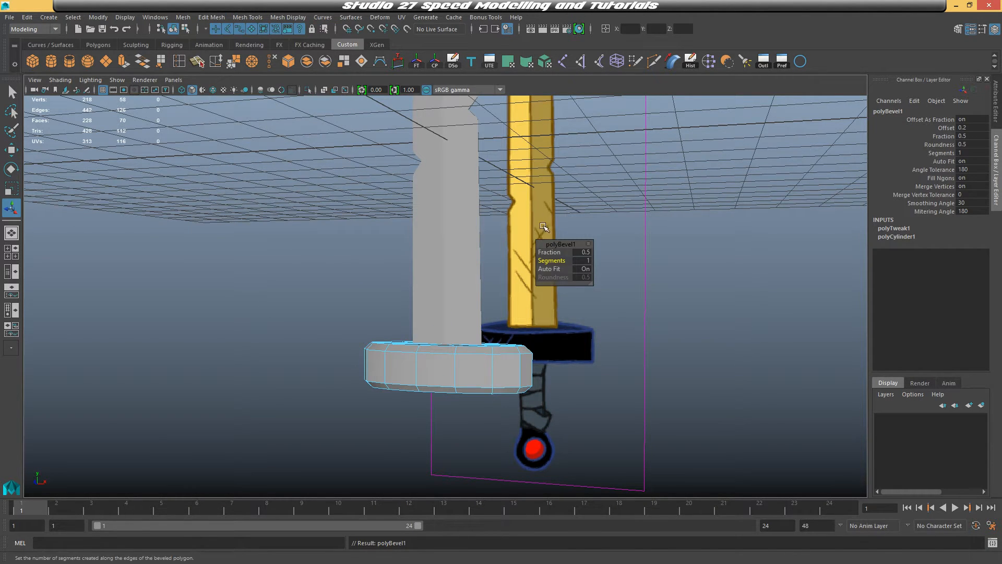
drag(546, 253, 511, 356)
right_drag(489, 349, 546, 240)
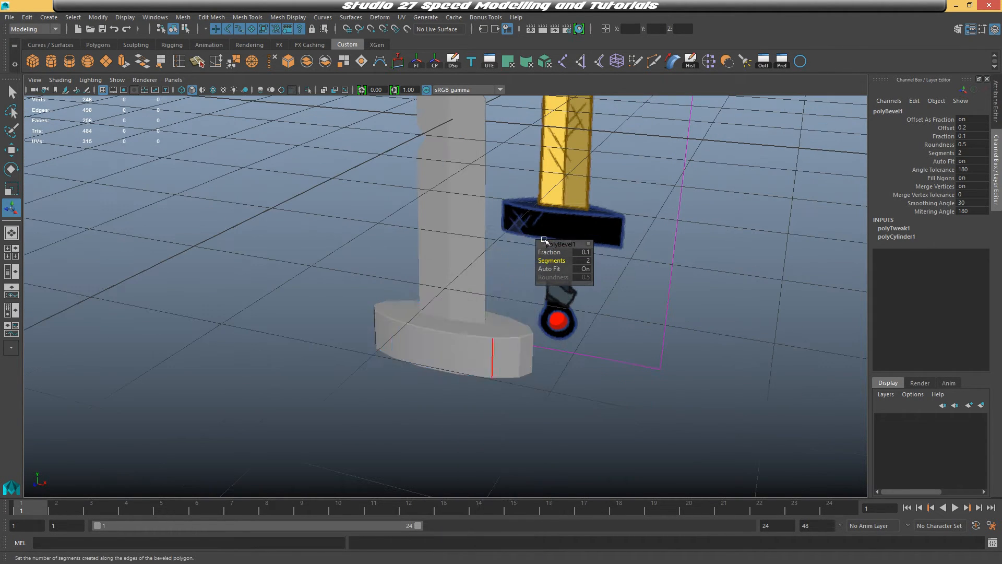
Orbit around the beveled crossguard to inspect it from several angles
click(477, 354)
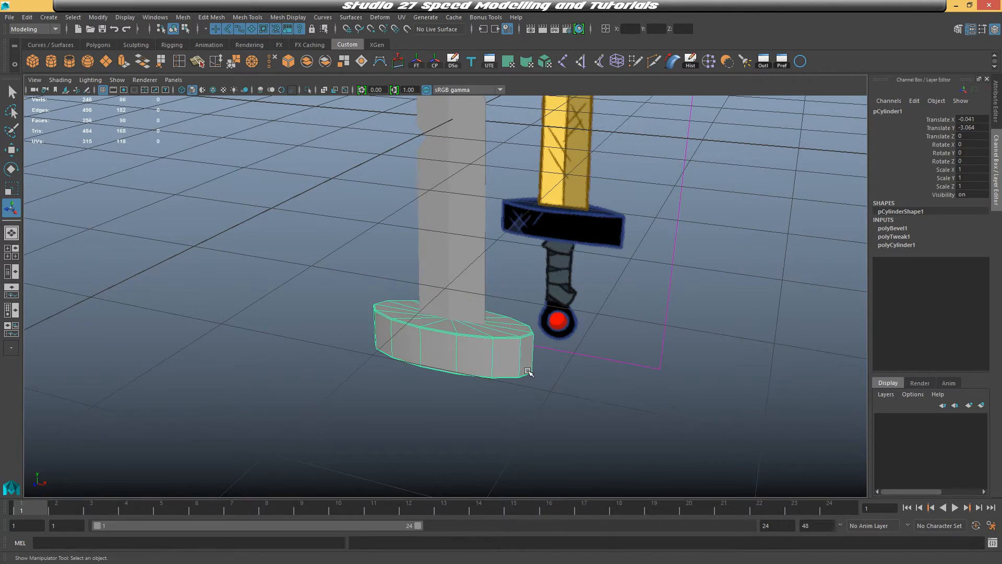
click(600, 421)
alt+drag(569, 409, 589, 314)
click(459, 280)
click(621, 384)
scroll(597, 327, up, 3)
click(543, 442)
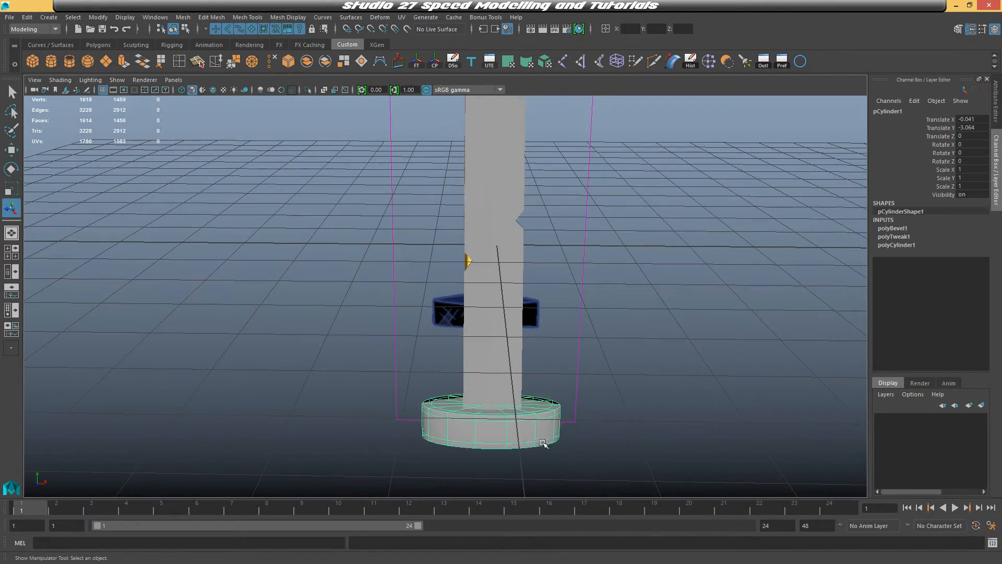
alt+drag(543, 443, 573, 378)
click(702, 331)
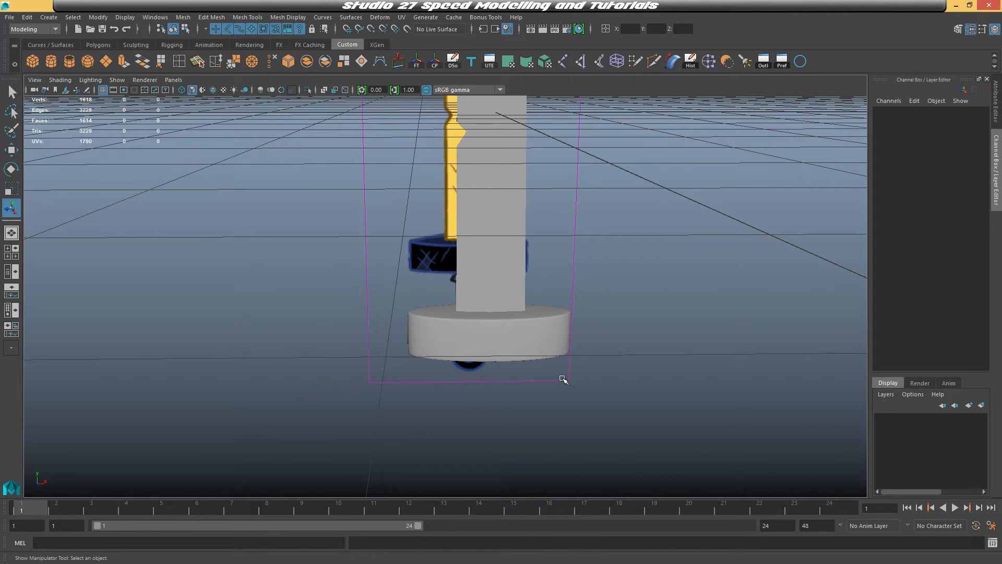
Move the crossguard slightly down in the front view to line up with the reference
key(space)
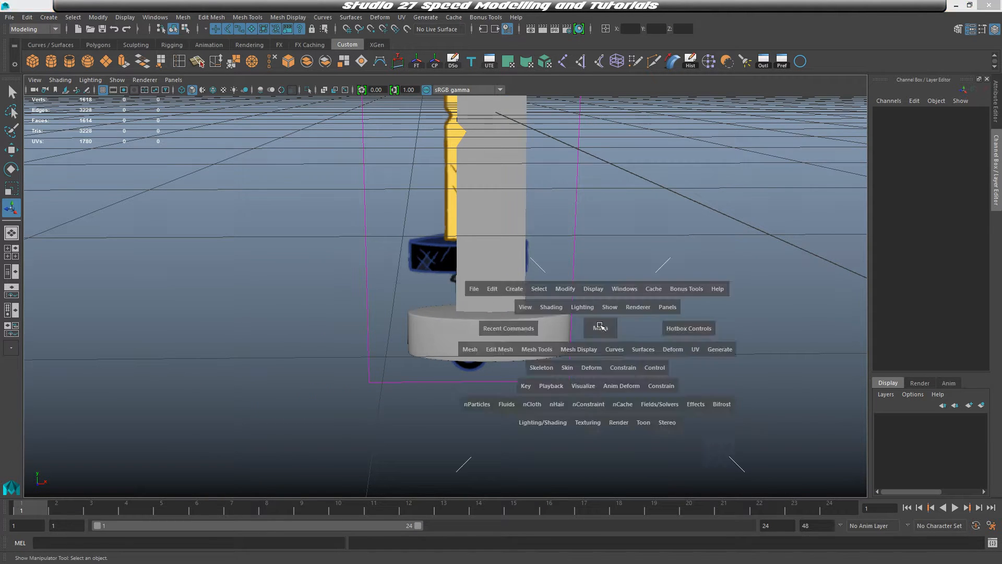
key(space)
click(570, 225)
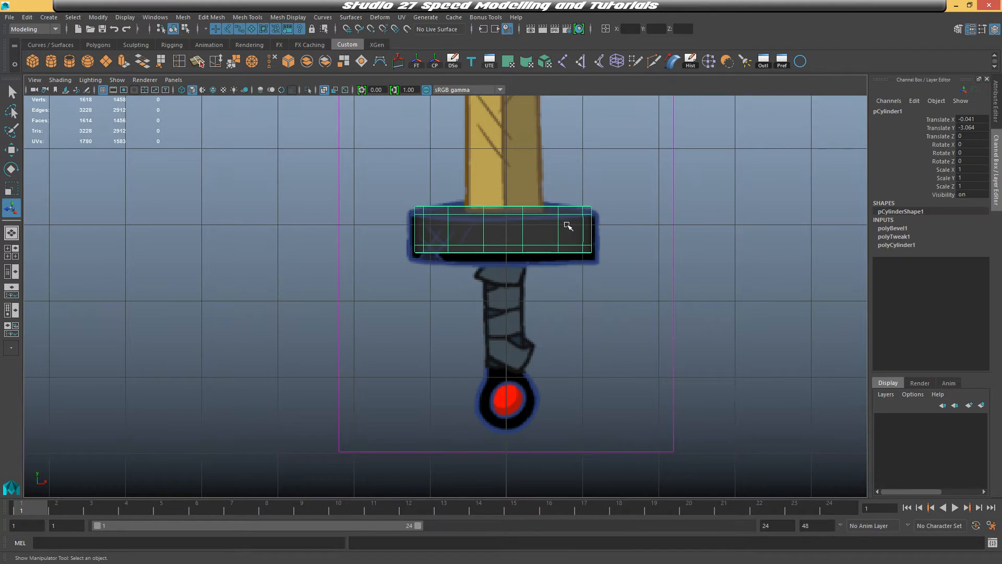
alt+middle_drag(570, 224, 525, 263)
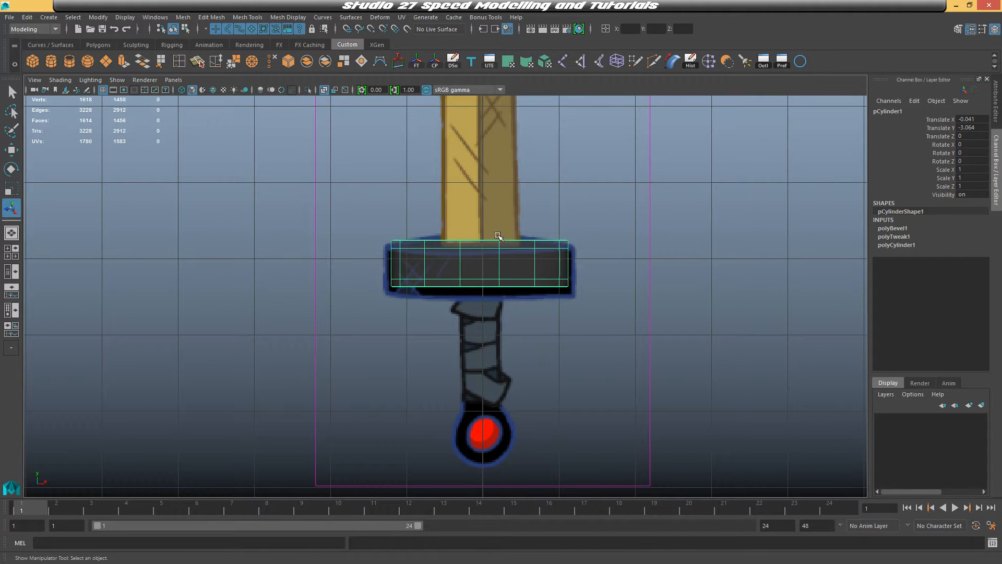
key(w)
drag(480, 214, 480, 226)
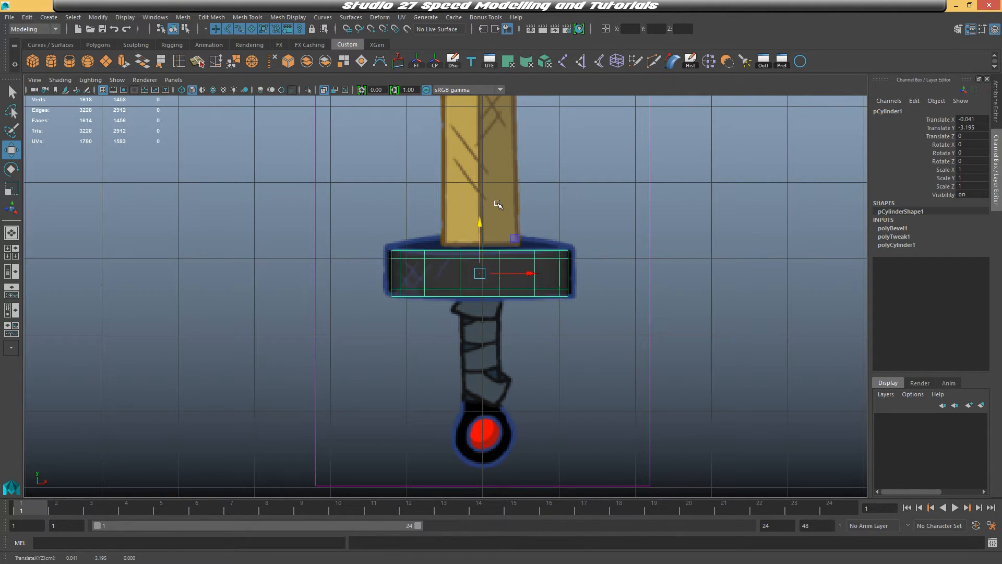
Select the blade's bottom vertices and move them down into the crossguard
click(499, 205)
drag(410, 203, 603, 274)
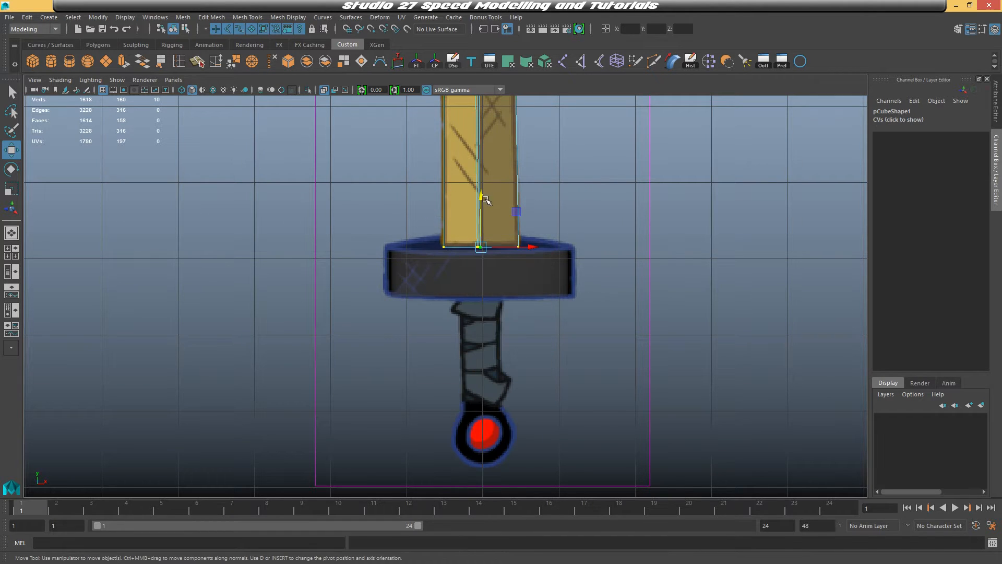
drag(482, 202, 481, 209)
key(space)
key(space)
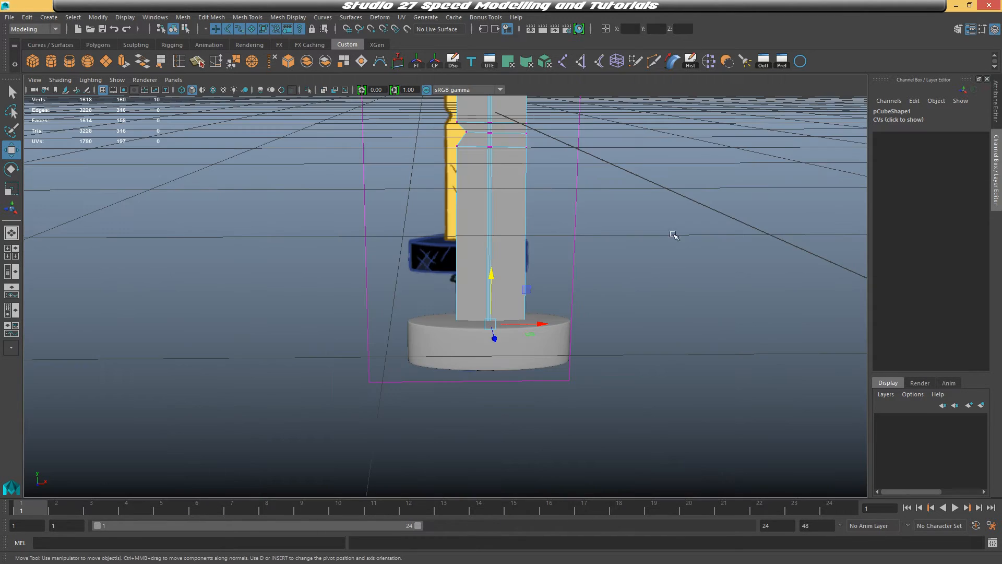
Orbit around the crossguard and blade to inspect them, then return to the front view
alt+drag(624, 289, 597, 296)
scroll(597, 296, up, 3)
click(403, 392)
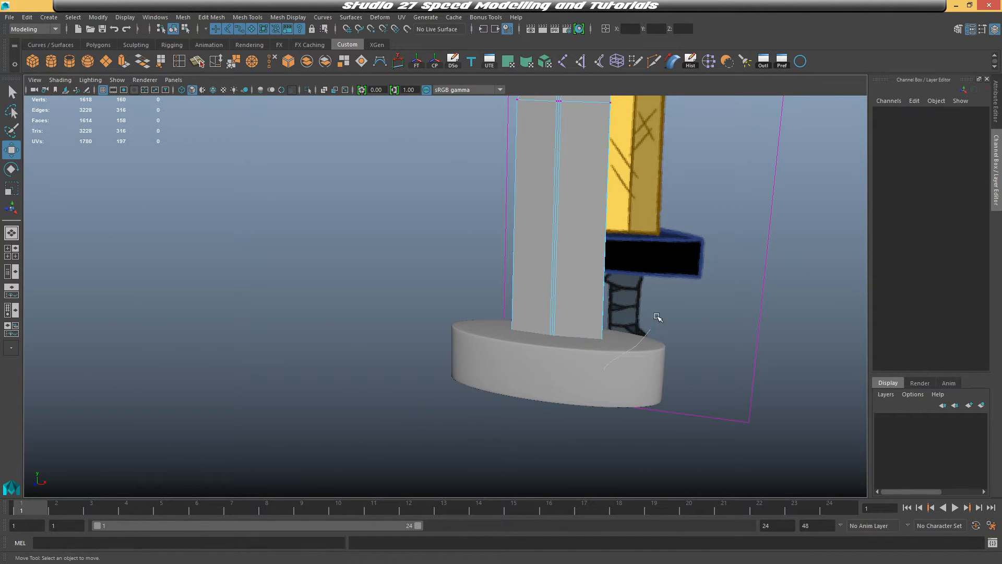
right_drag(657, 317, 661, 237)
click(644, 374)
alt+drag(725, 419, 553, 376)
click(690, 406)
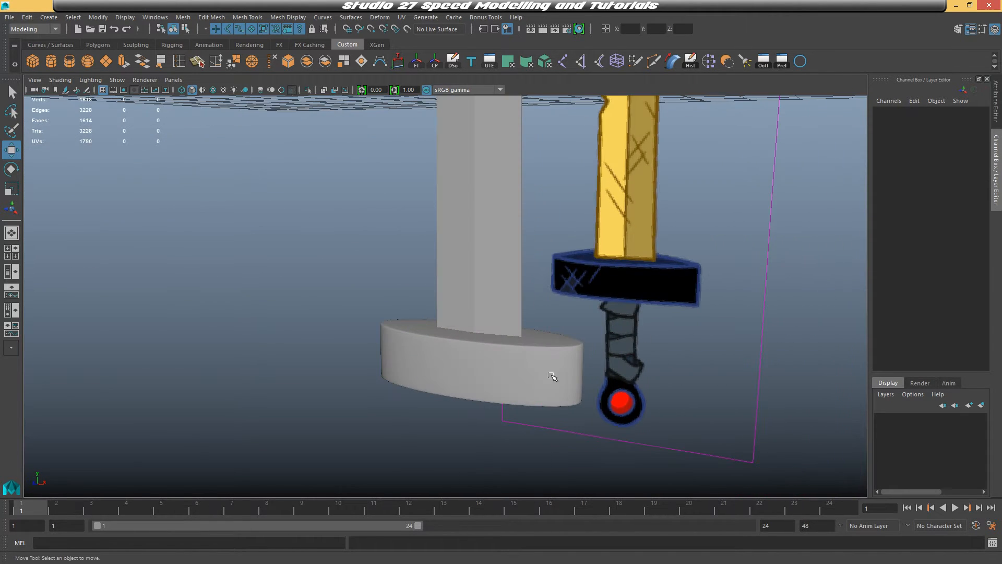
key(space)
key(space)
alt+middle_drag(438, 366, 433, 279)
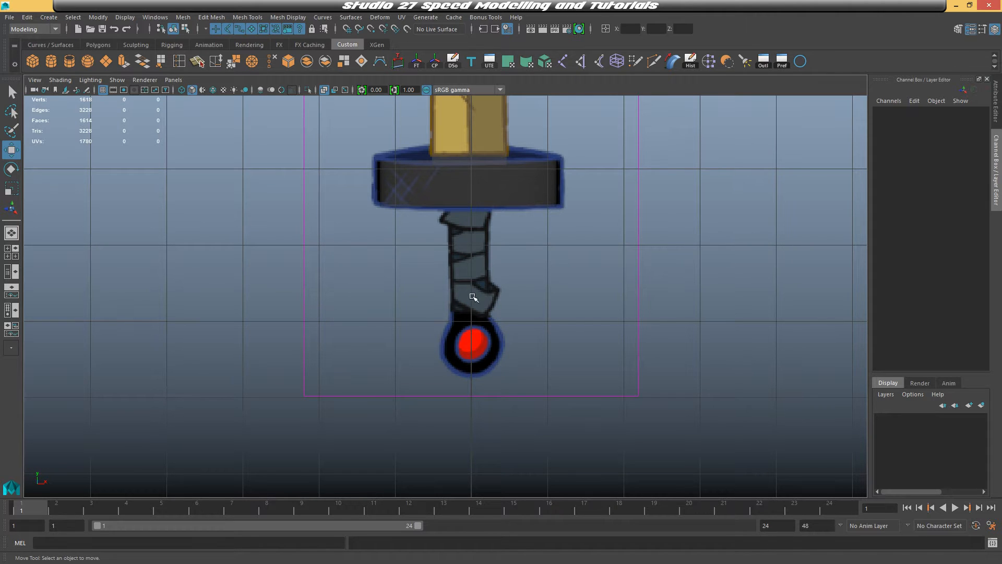
Create a polygon cylinder, move it down to the pommel, and set its Rotate X to 90
click(52, 63)
scroll(531, 228, down, 5)
alt+middle_drag(491, 139, 479, 229)
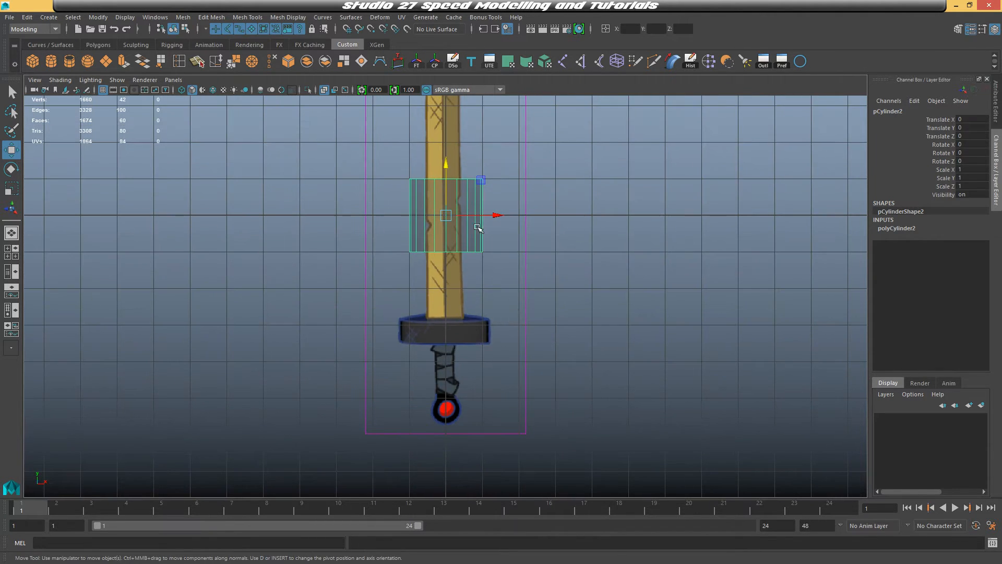
drag(449, 163, 519, 380)
key(e)
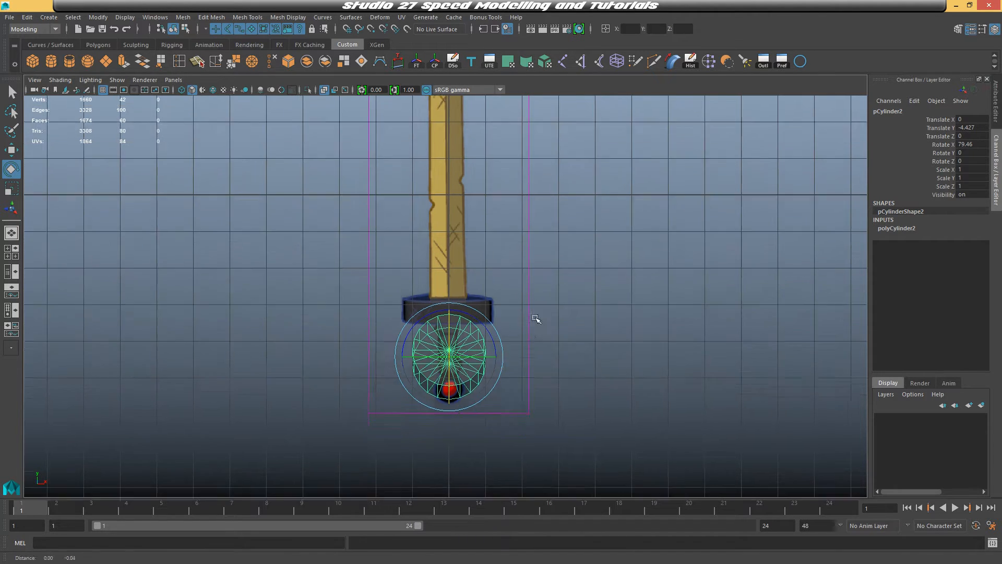
scroll(538, 297, up, 2)
click(972, 144)
text(9)
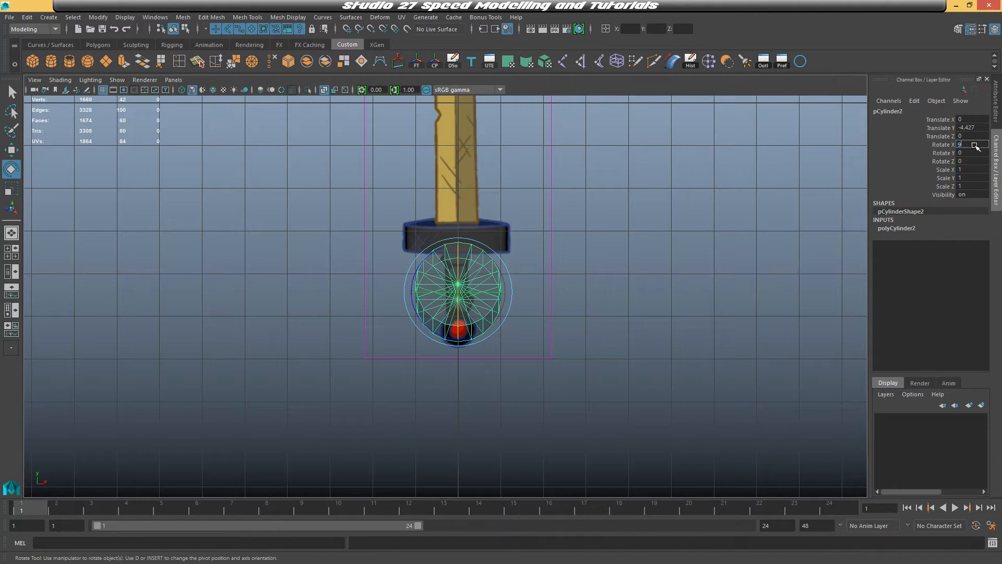
text(0)
key(Return)
Move the cylinder onto the pommel and scale it uniformly to about 0.42 to match the red circle
alt+middle_drag(680, 231, 709, 188)
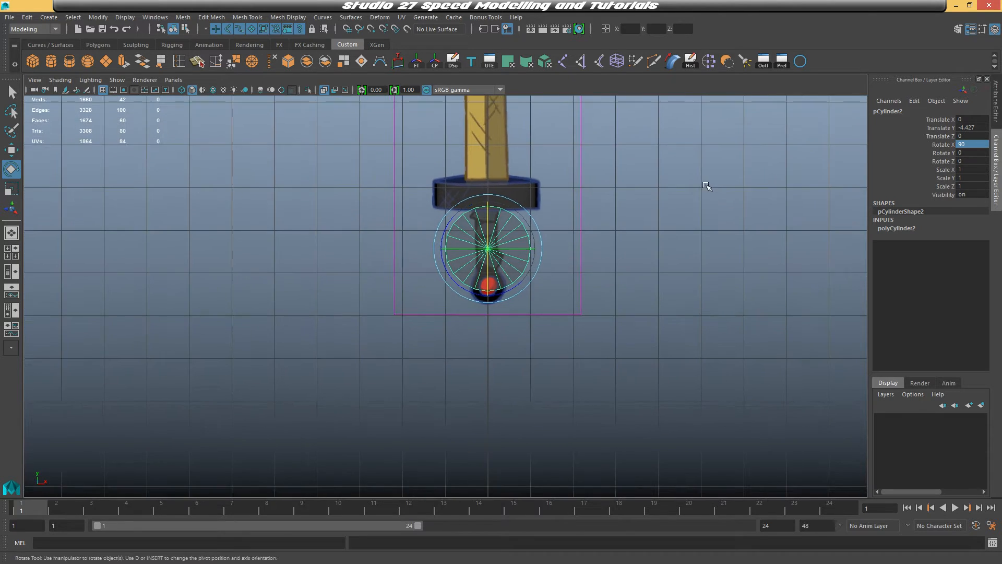
alt+right_drag(709, 188, 710, 324)
alt+middle_drag(687, 232, 655, 264)
key(w)
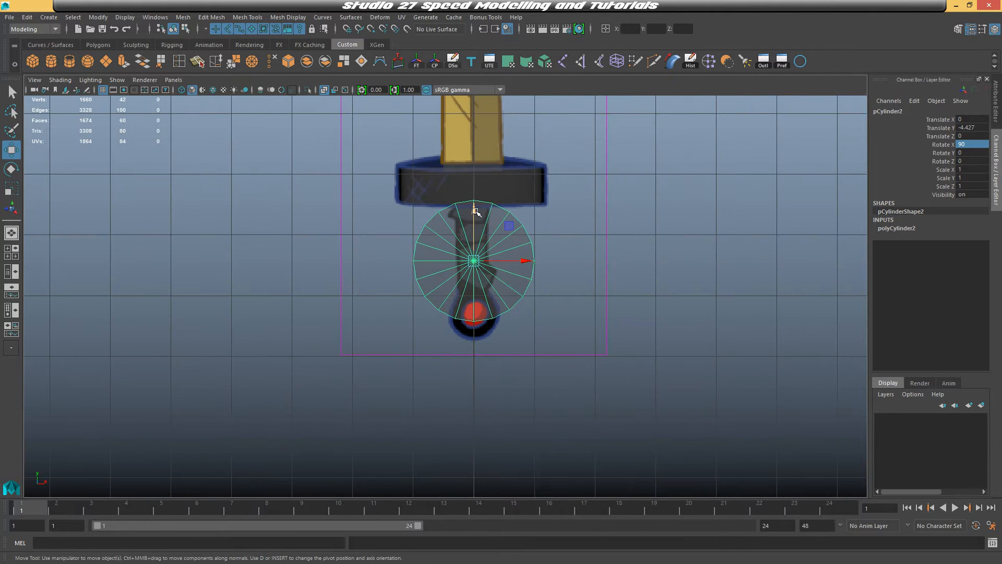
drag(476, 211, 476, 265)
key(r)
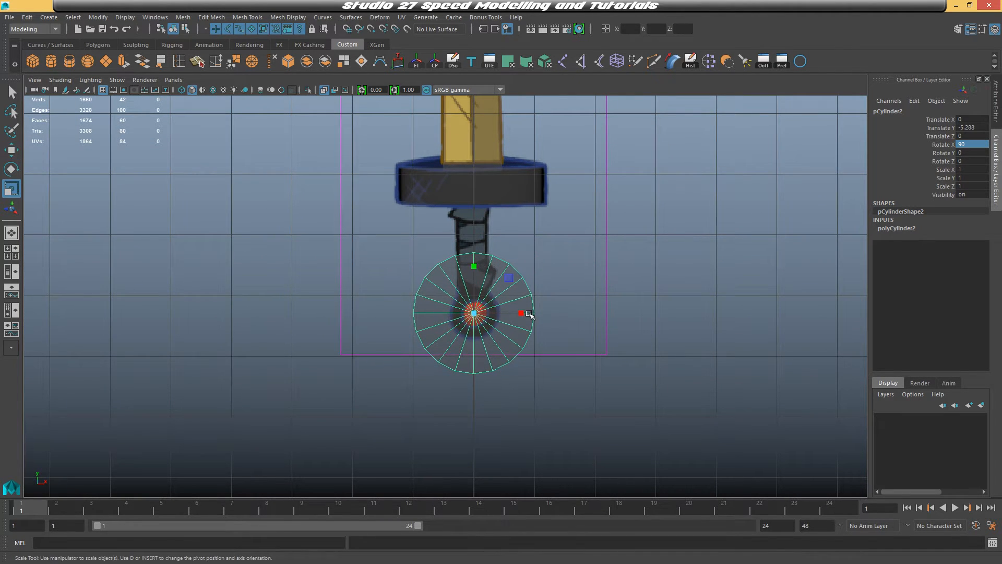
scroll(530, 315, up, 1)
drag(474, 313, 408, 343)
scroll(528, 324, up, 2)
alt+middle_drag(558, 320, 494, 267)
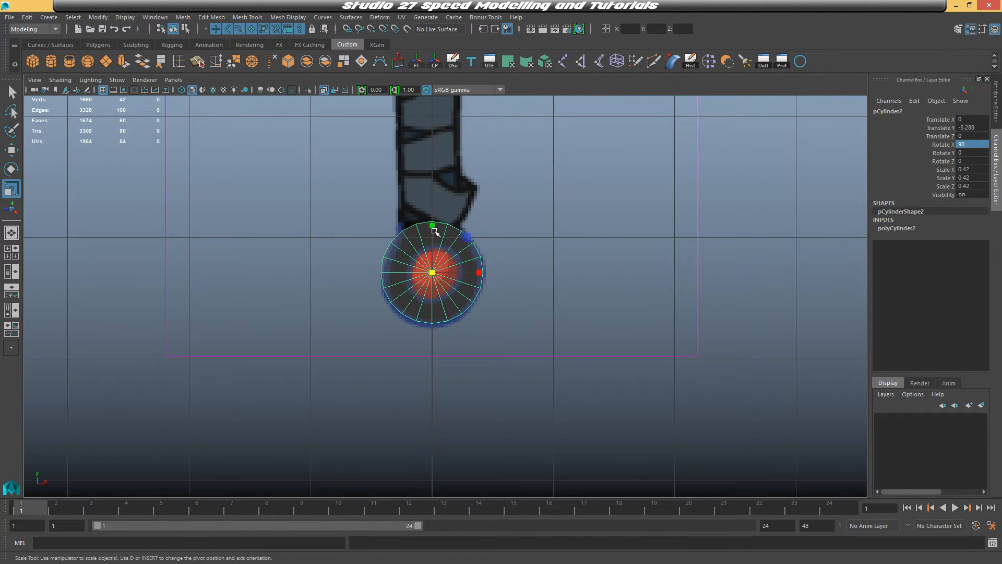
Fine-tune the cylinder's position so it is centred on the pommel reference
key(w)
drag(433, 228, 434, 232)
scroll(479, 255, up, 1)
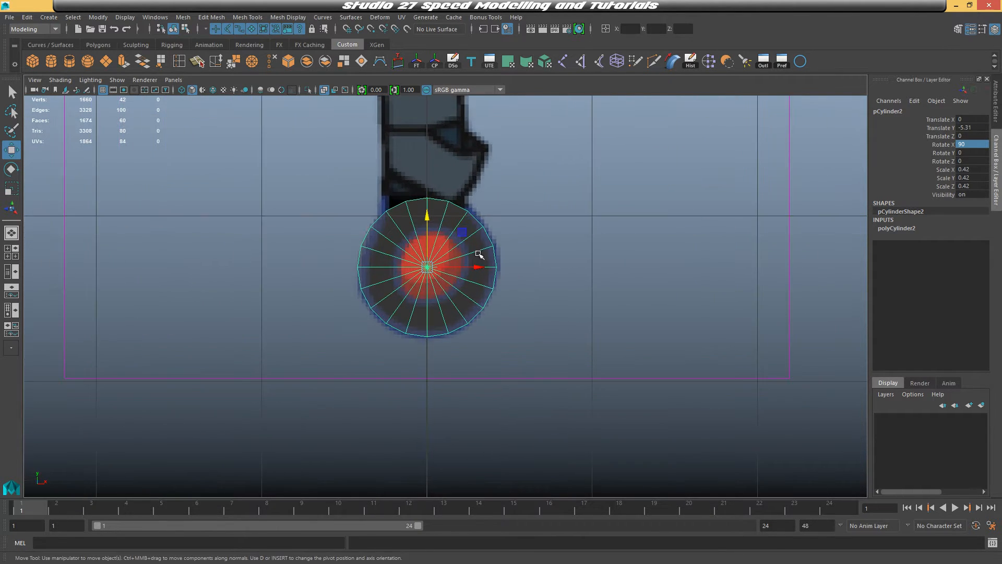
scroll(479, 254, up, 1)
alt+middle_drag(518, 252, 506, 316)
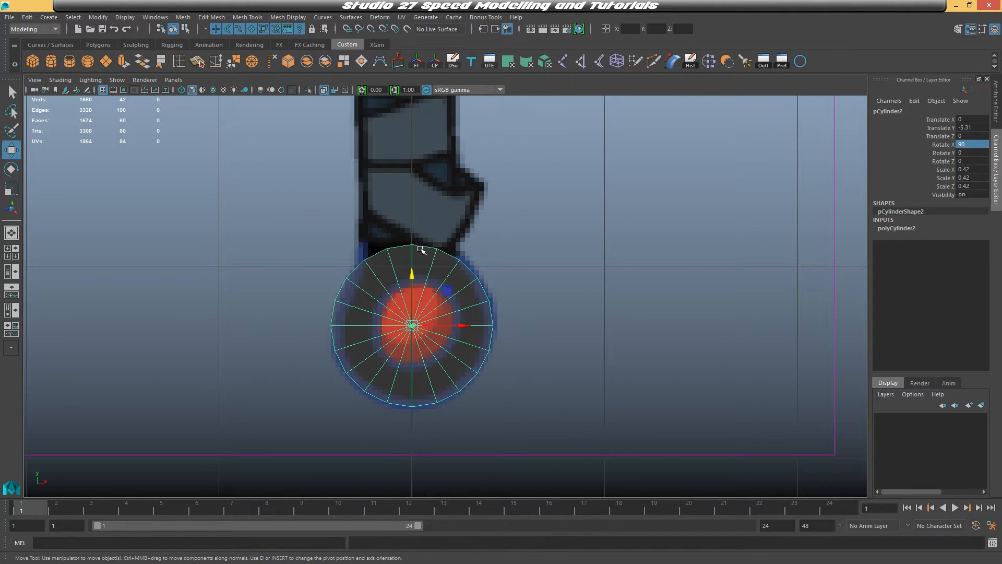
right_drag(421, 249, 415, 243)
Switch to the perspective view and scale the pommel cylinder along its axis
key(space)
key(space)
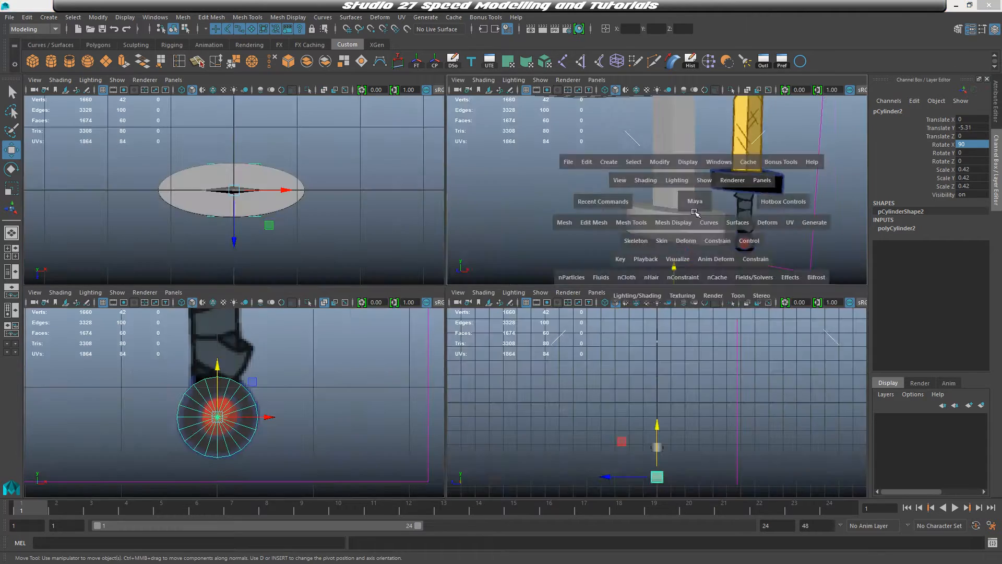
alt+drag(692, 211, 626, 282)
alt+middle_drag(627, 281, 502, 92)
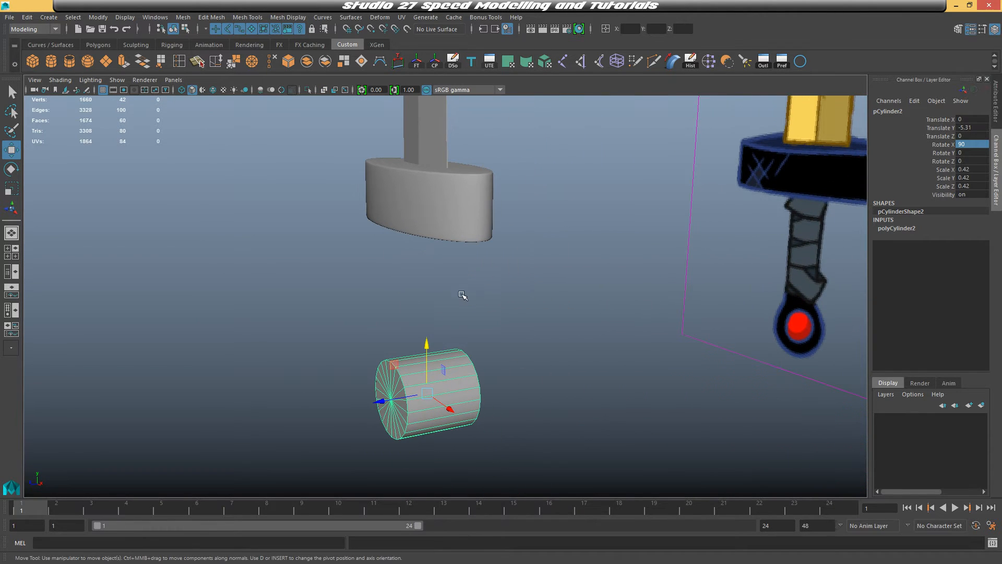
key(r)
drag(386, 402, 422, 404)
key(space)
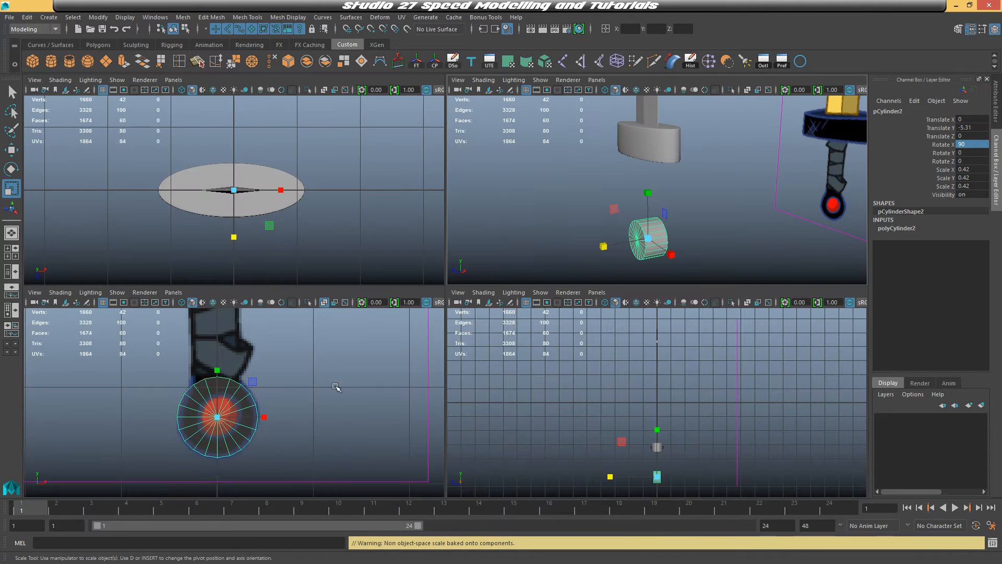
key(space)
Select the pommel's top face and extrude it up to the crossguard to form the handle
right_click(446, 253)
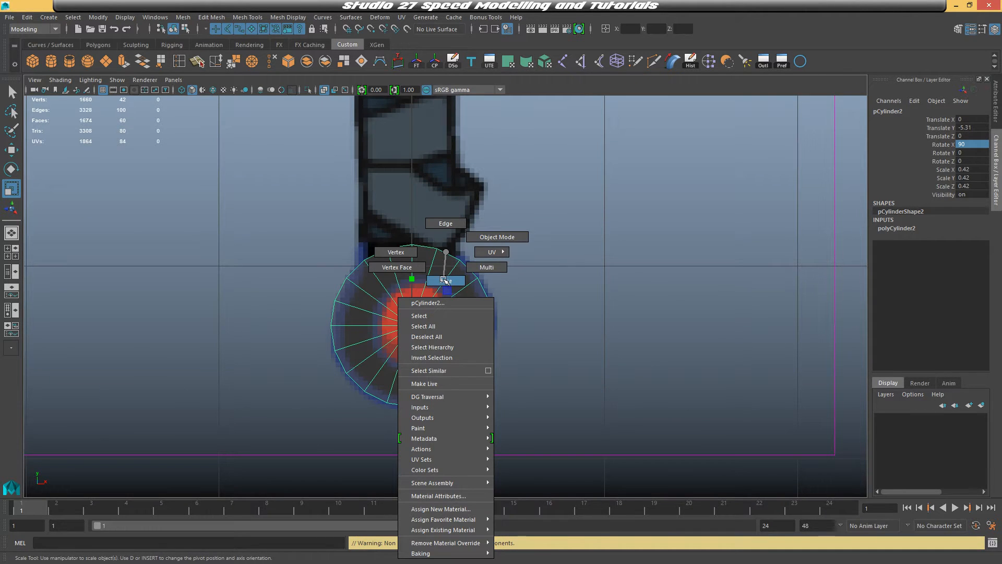
right_drag(445, 280, 446, 280)
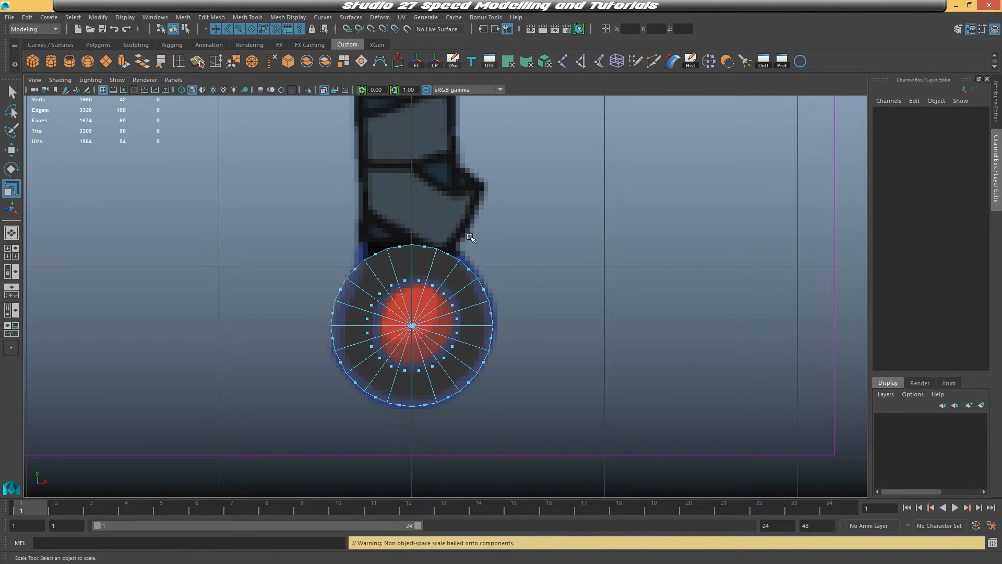
drag(366, 234, 386, 251)
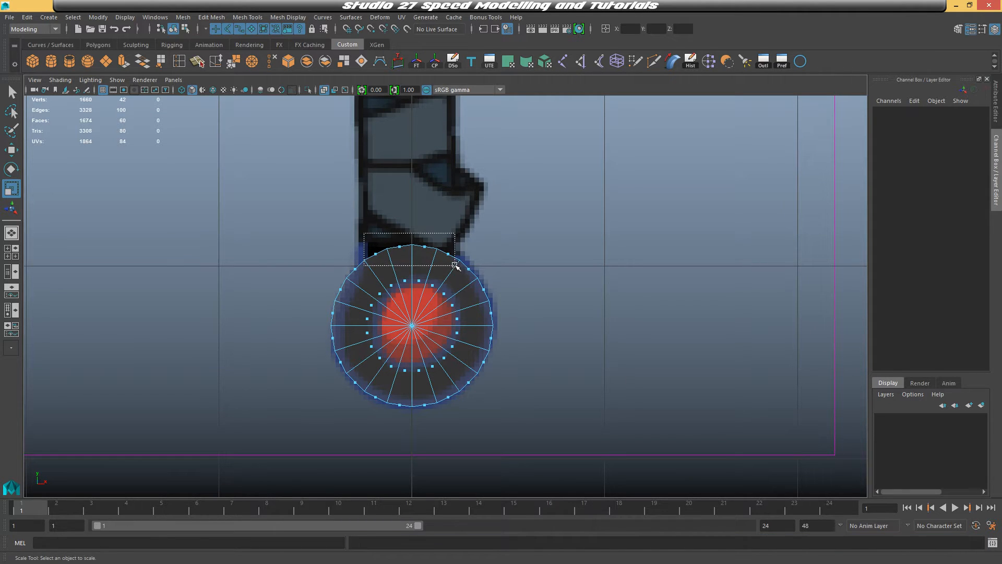
drag(455, 266, 455, 265)
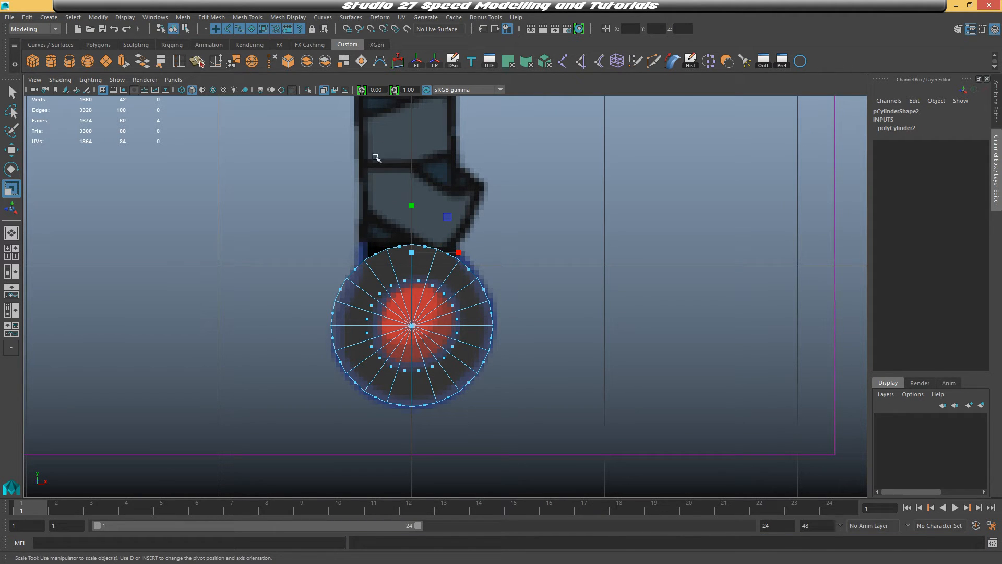
alt+middle_drag(532, 183, 582, 274)
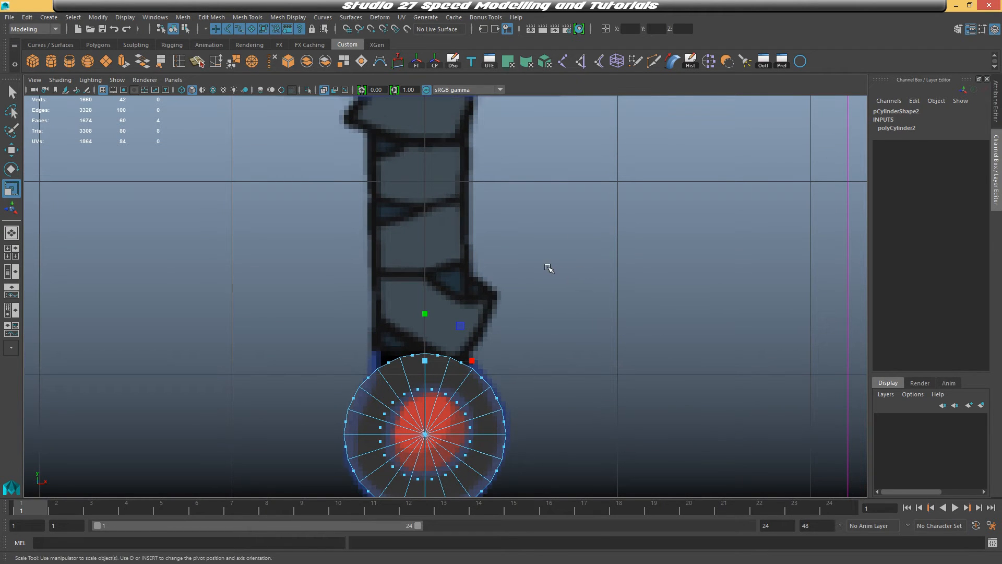
key(w)
key(ctrl+e)
drag(421, 312, 422, 98)
alt+middle_drag(522, 267, 526, 360)
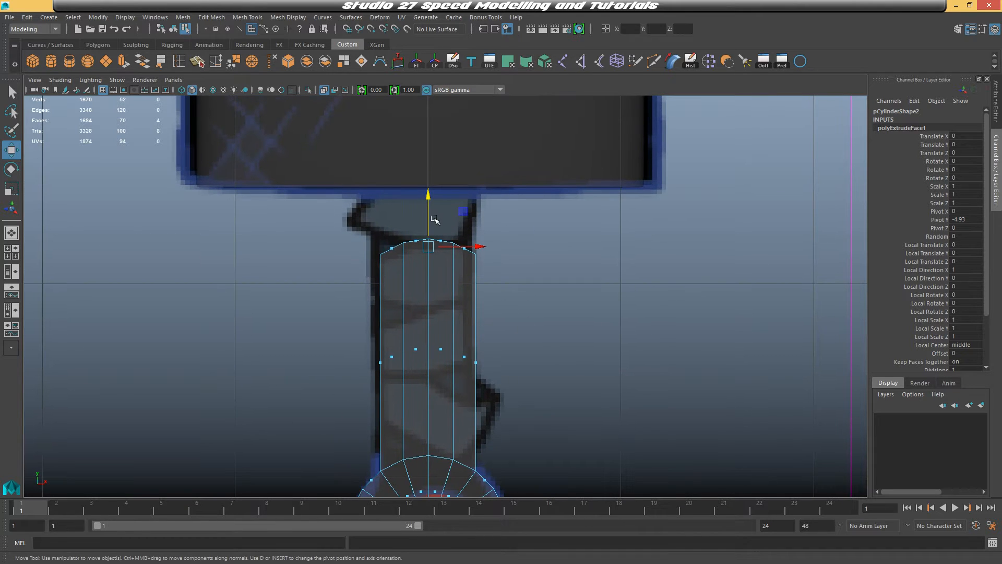
Adjust the extruded handle's height and width to fit the reference grip
click(429, 186)
drag(423, 156, 424, 119)
alt+middle_drag(435, 146, 497, 146)
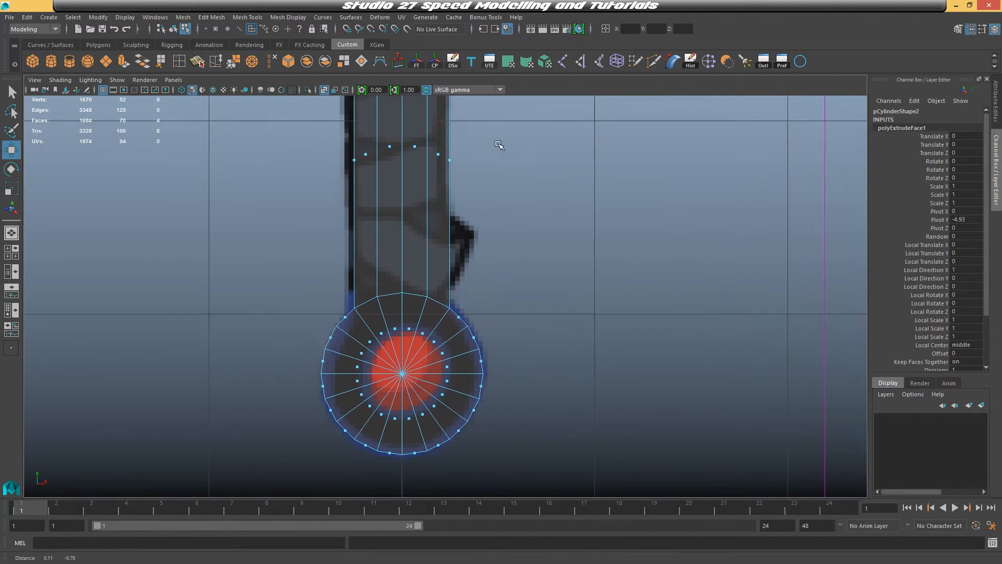
scroll(492, 273, up, 5)
scroll(566, 300, down, 8)
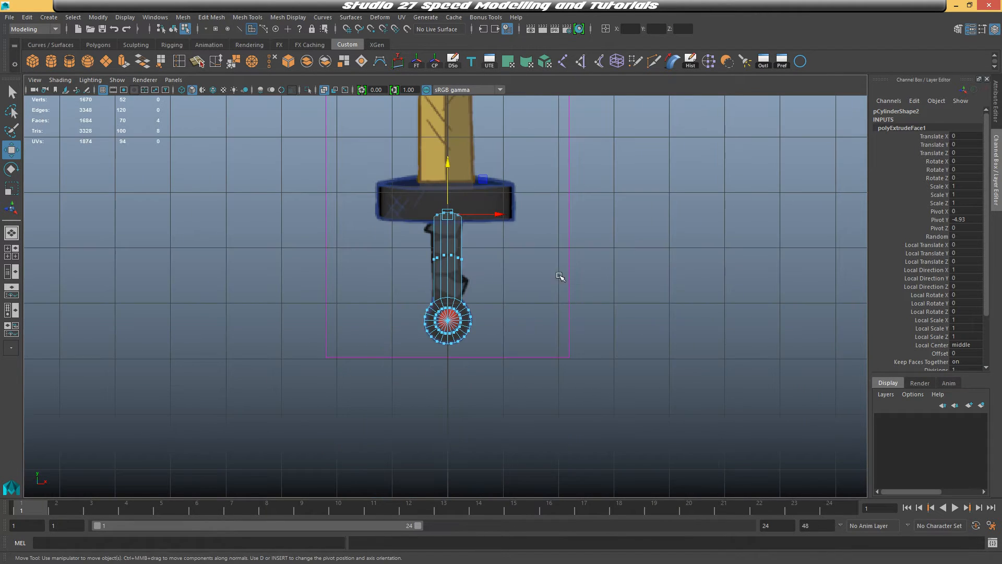
scroll(557, 268, up, 3)
scroll(549, 262, up, 5)
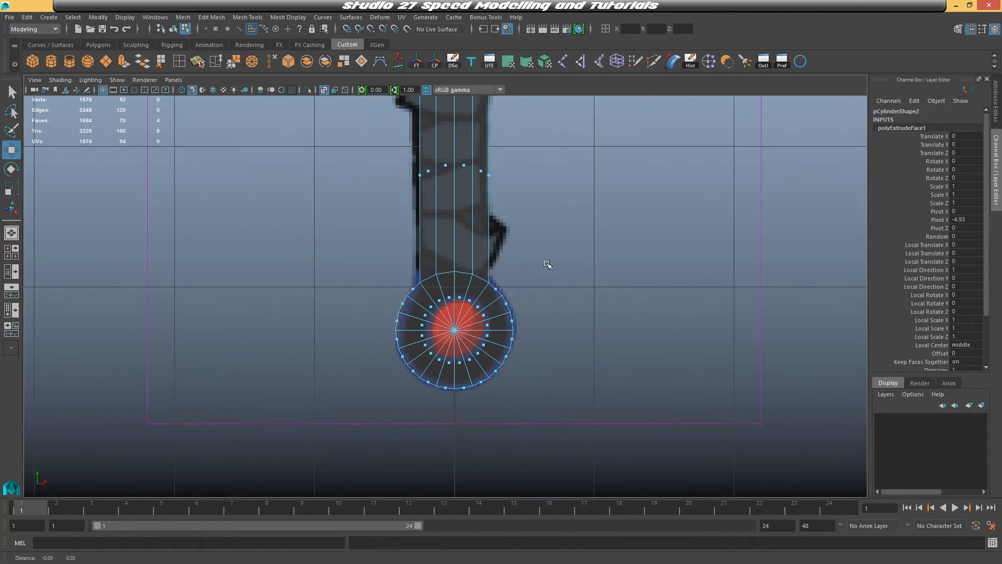
alt+middle_drag(549, 265, 548, 330)
right_drag(464, 252, 414, 253)
scroll(410, 358, up, 2)
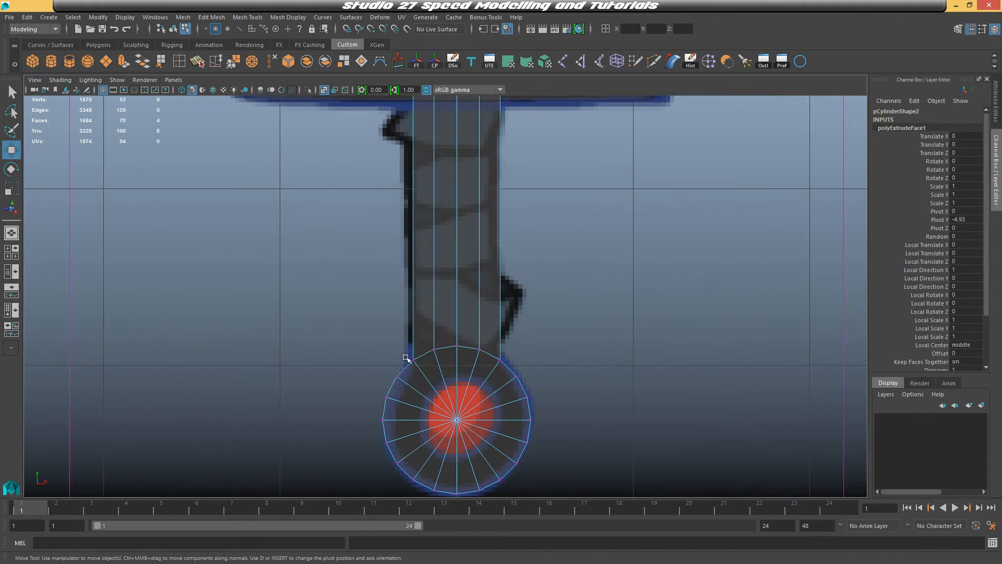
Move the handle's edge vertices to line up with the reference outline
drag(406, 354, 388, 449)
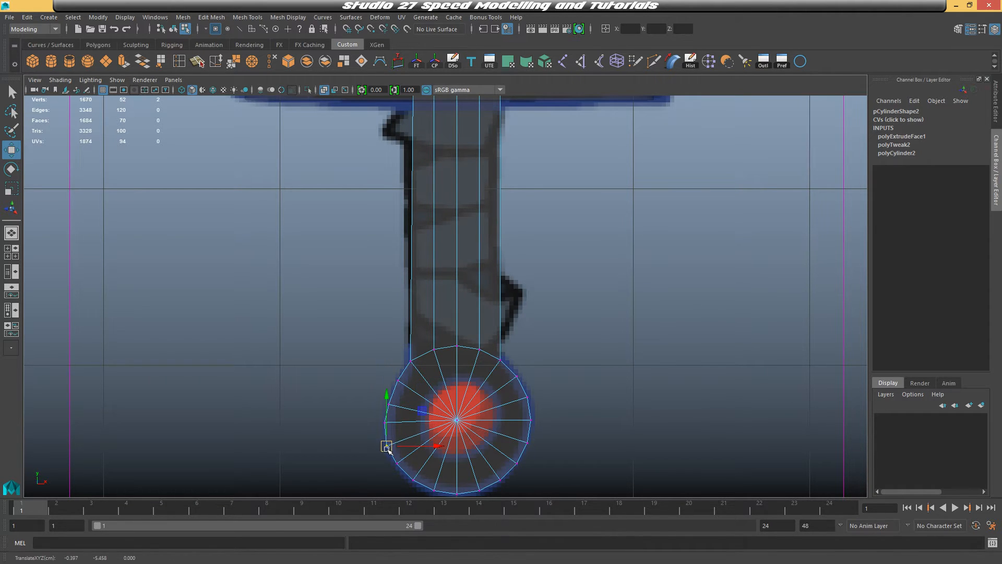
click(498, 356)
alt+middle_drag(562, 169, 579, 231)
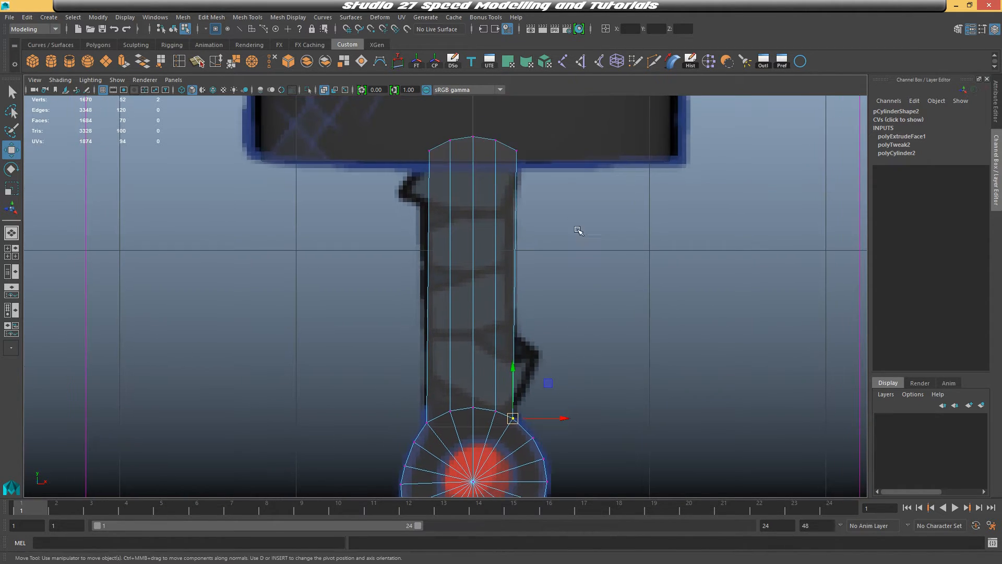
click(517, 150)
drag(516, 150, 473, 149)
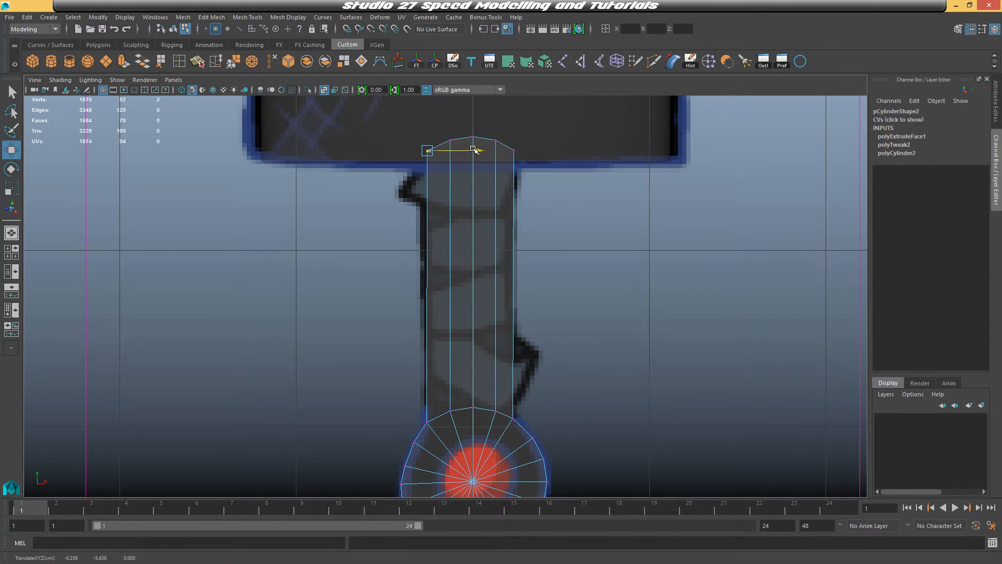
Select and nudge the pommel's rim vertices to match the round reference shape
alt+middle_drag(542, 266, 512, 103)
scroll(552, 268, up, 1)
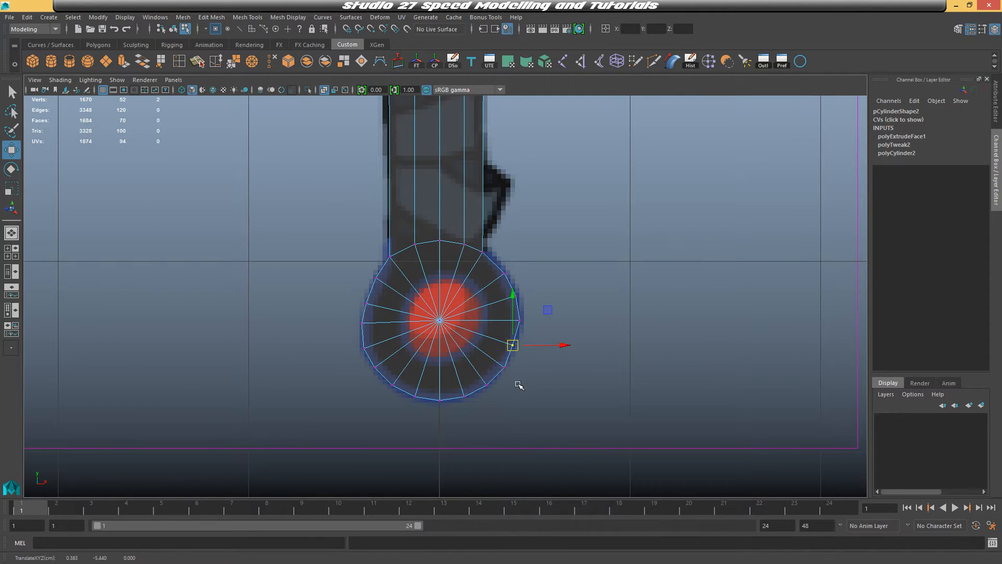
click(504, 368)
click(485, 384)
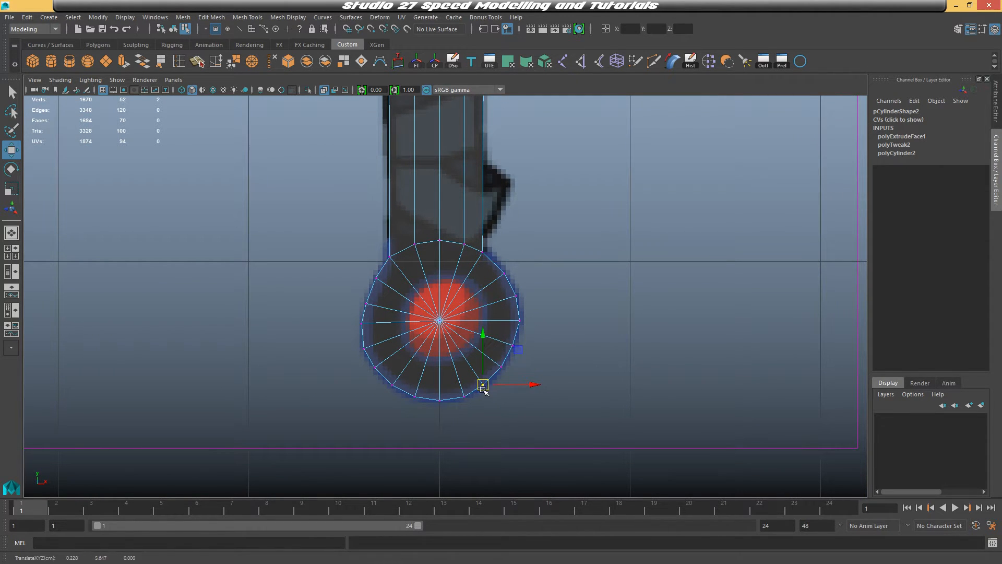
click(461, 396)
click(440, 400)
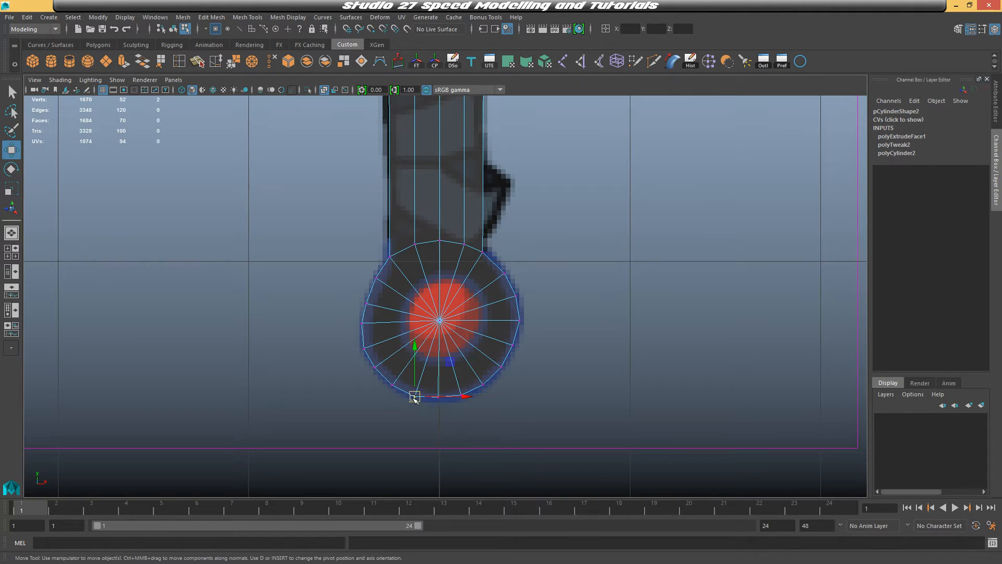
click(415, 396)
click(390, 383)
drag(350, 336, 379, 372)
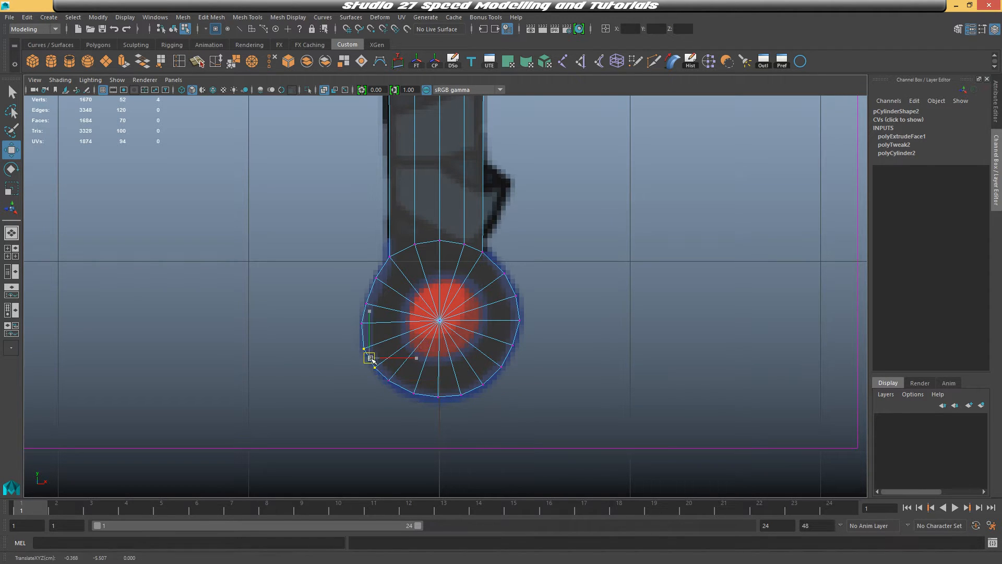
click(522, 319)
drag(570, 320, 573, 320)
alt+middle_drag(701, 166, 688, 210)
Orbit in perspective to check the handle and rescale the pommel cylinder's depth
key(space)
key(space)
alt+drag(497, 293, 438, 275)
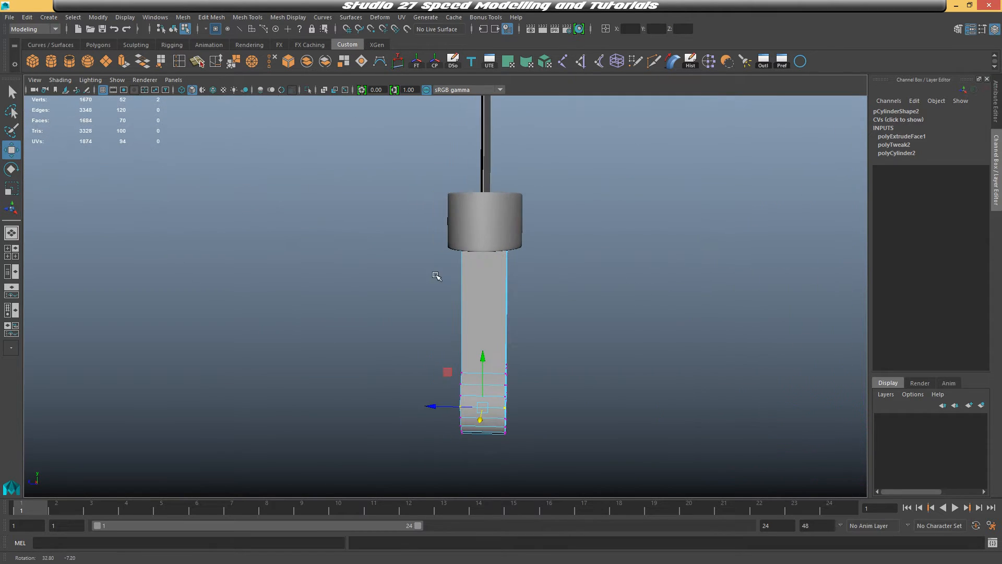
right_drag(484, 293, 537, 240)
click(495, 295)
alt+drag(553, 325, 478, 362)
scroll(488, 340, up, 3)
alt+middle_drag(492, 332, 555, 281)
key(r)
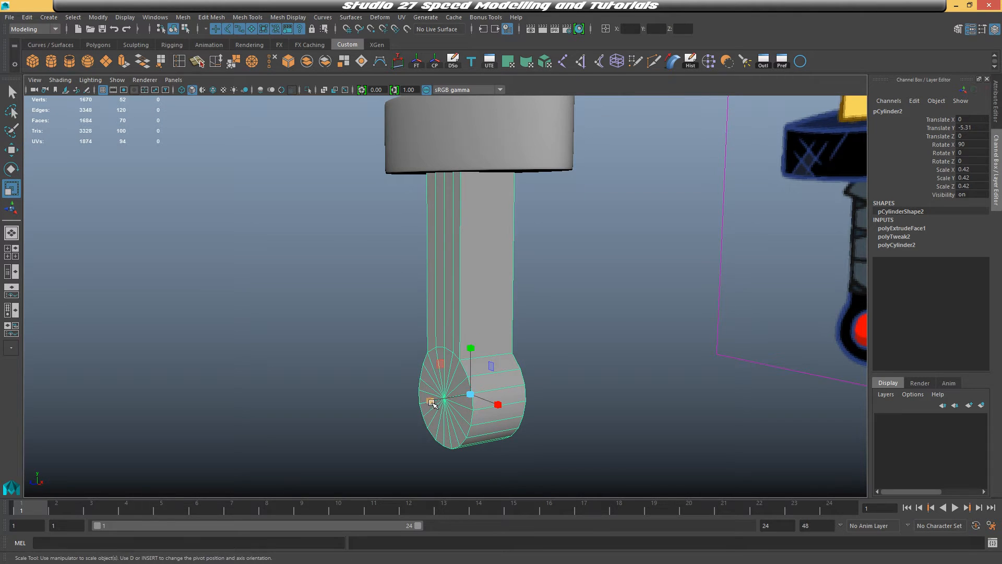
alt+drag(431, 403, 433, 333)
right_drag(401, 303, 402, 286)
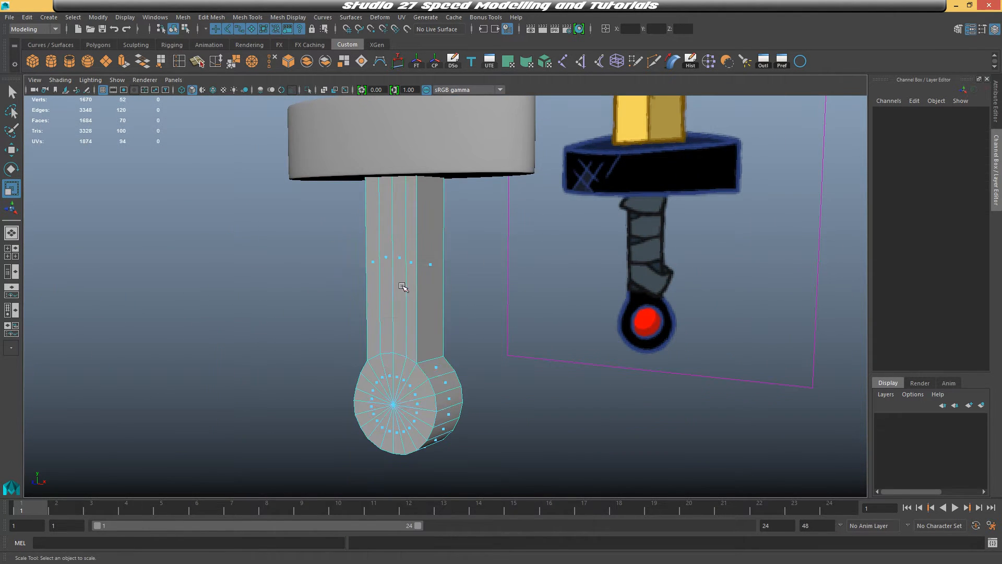
Extrude the pommel's front faces outward about 0.028 and scale the extrusion to about 0.933
key(space)
key(space)
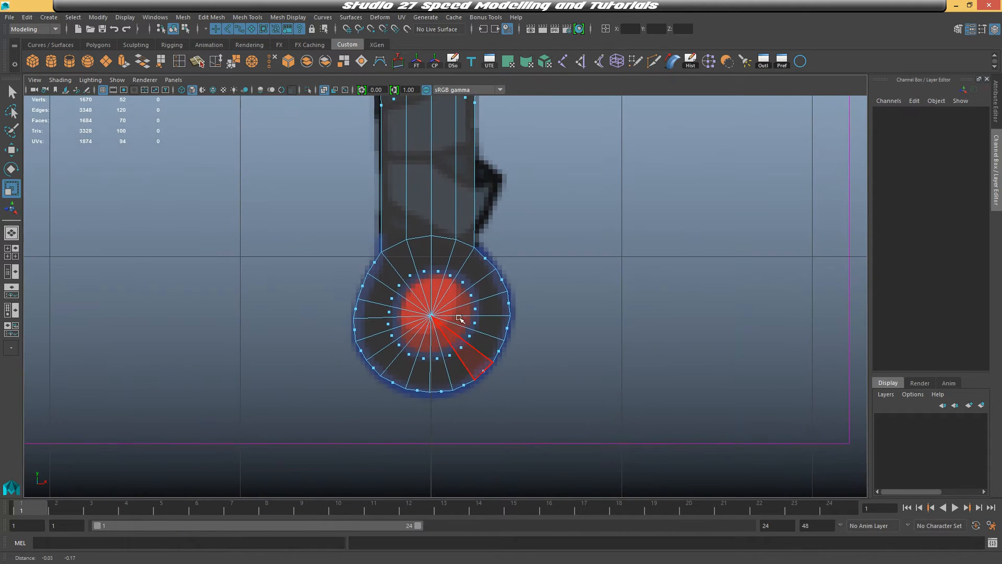
drag(463, 338, 482, 362)
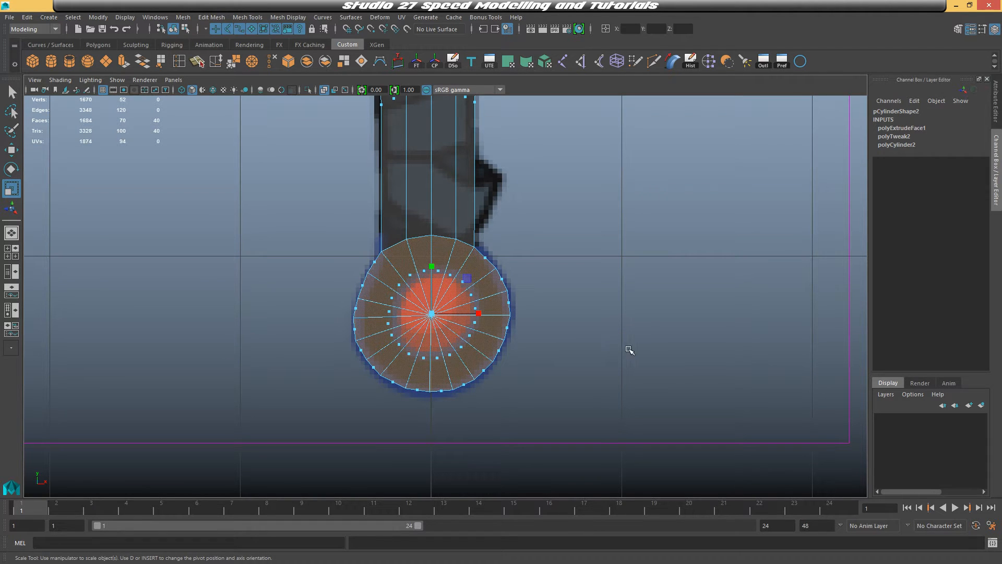
key(ctrl+e)
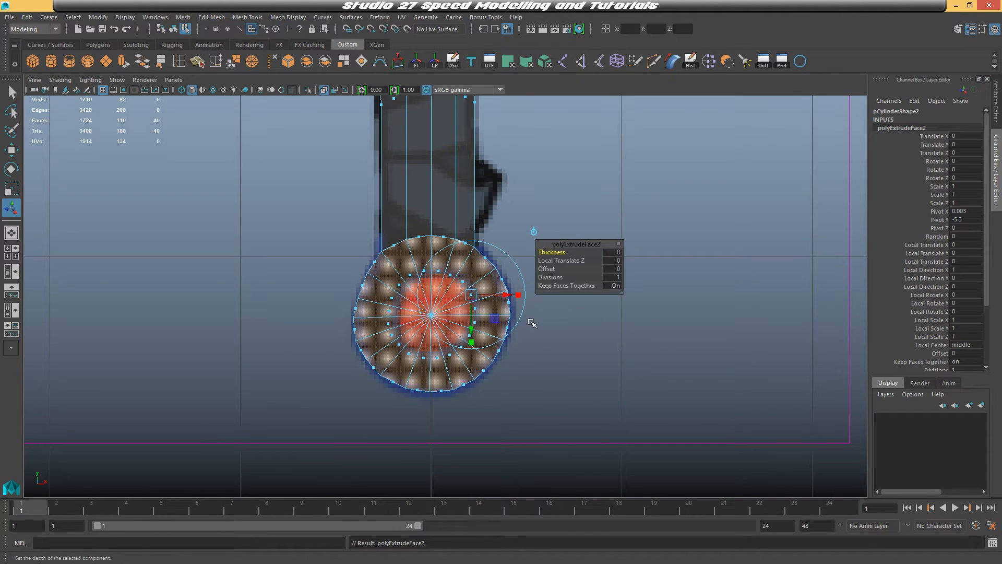
key(space)
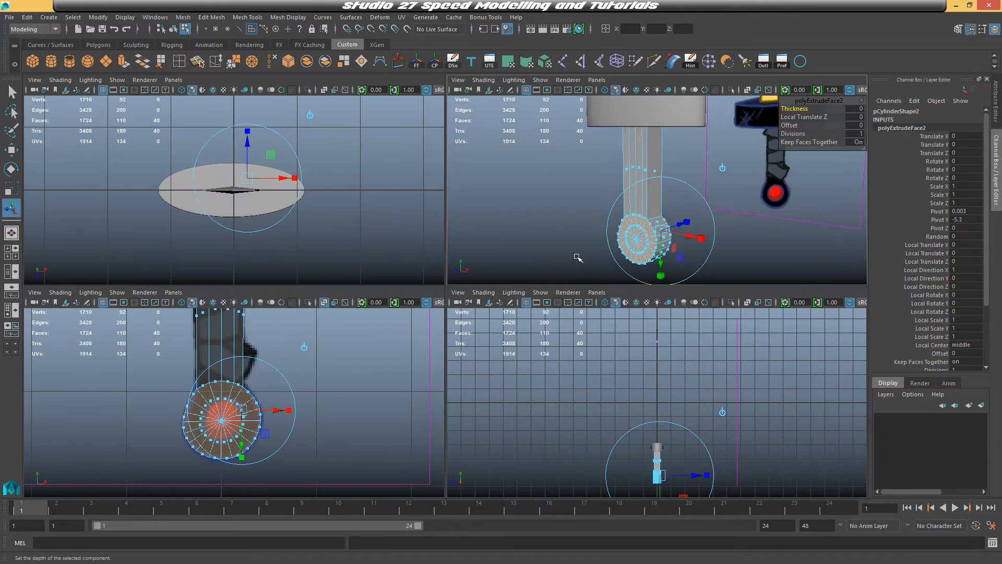
key(space)
alt+drag(559, 202, 572, 246)
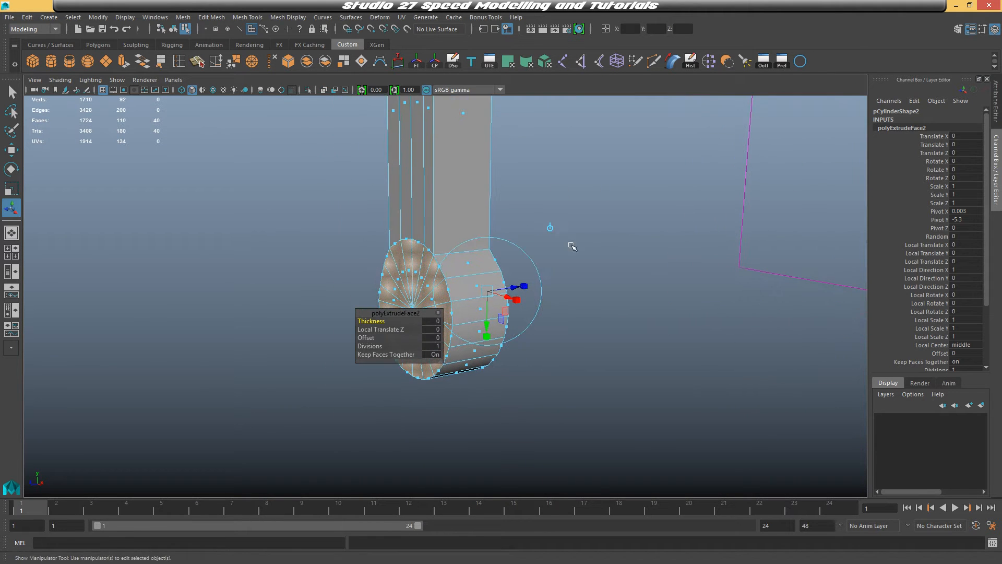
drag(515, 286, 432, 271)
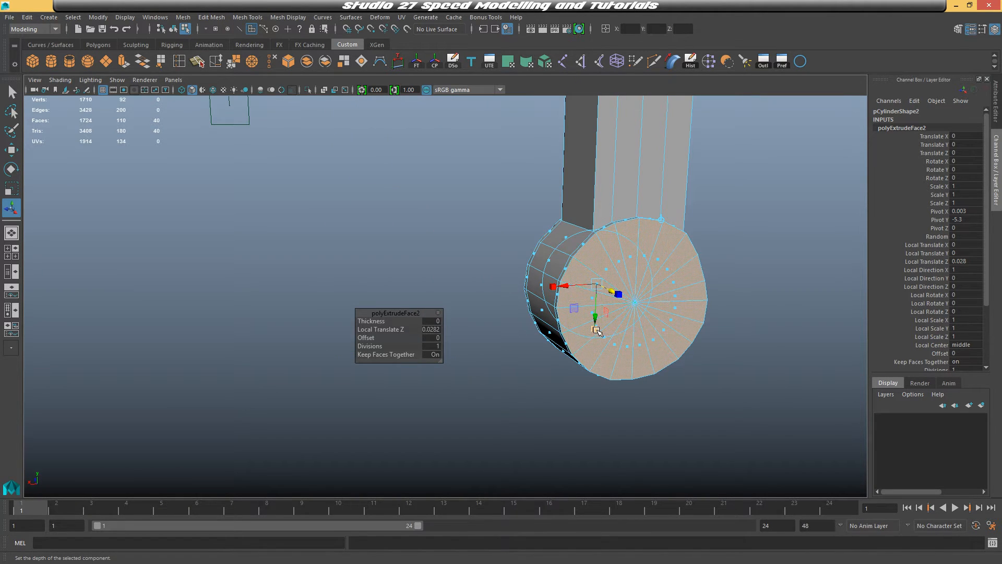
drag(592, 280, 694, 297)
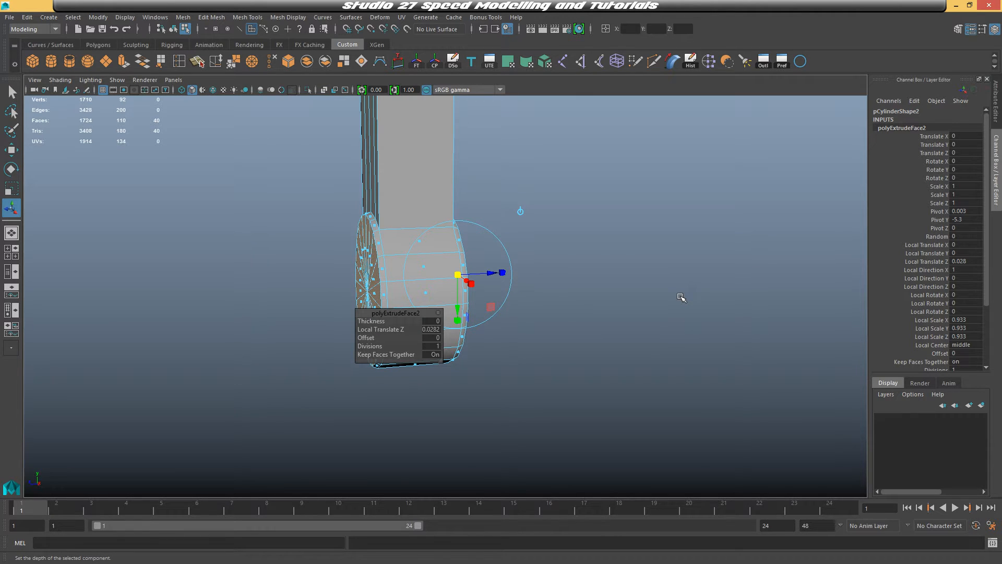
Extrude the front faces again, scaling them inward to about 0.417 and pushing them out about 0.025
key(ctrl+e)
alt+middle_drag(517, 314, 467, 362)
mouse_move(438, 319)
mouse_down()
mouse_move(448, 321)
mouse_move(385, 329)
mouse_move(488, 336)
mouse_move(437, 334)
mouse_up()
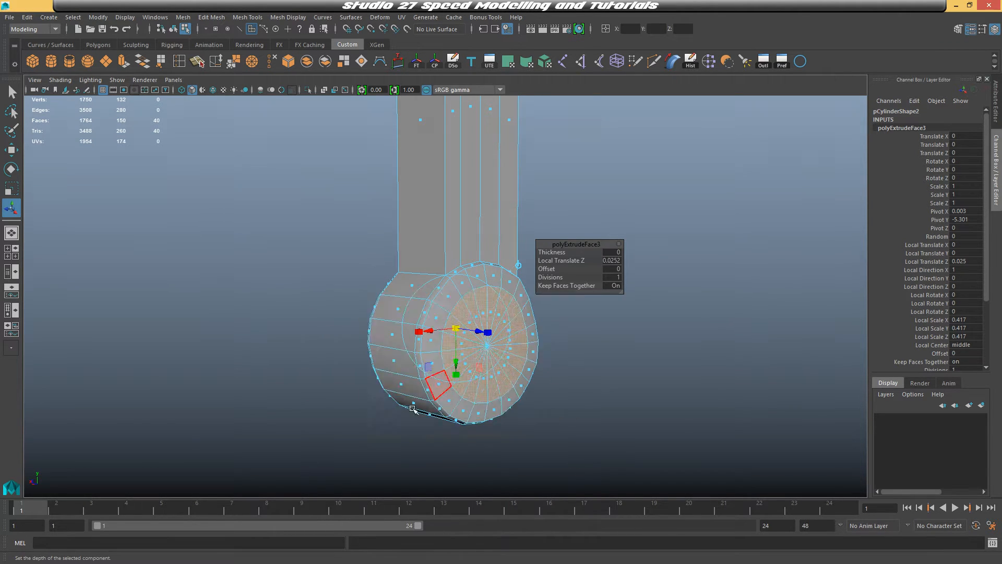
In the front view, move the pommel's inner ring vertices one by one to follow the red gem's outline
key(space)
key(space)
alt+right_drag(330, 411, 425, 406)
alt+middle_drag(477, 423, 569, 339)
alt+right_drag(581, 273, 598, 269)
alt+middle_drag(569, 245, 574, 296)
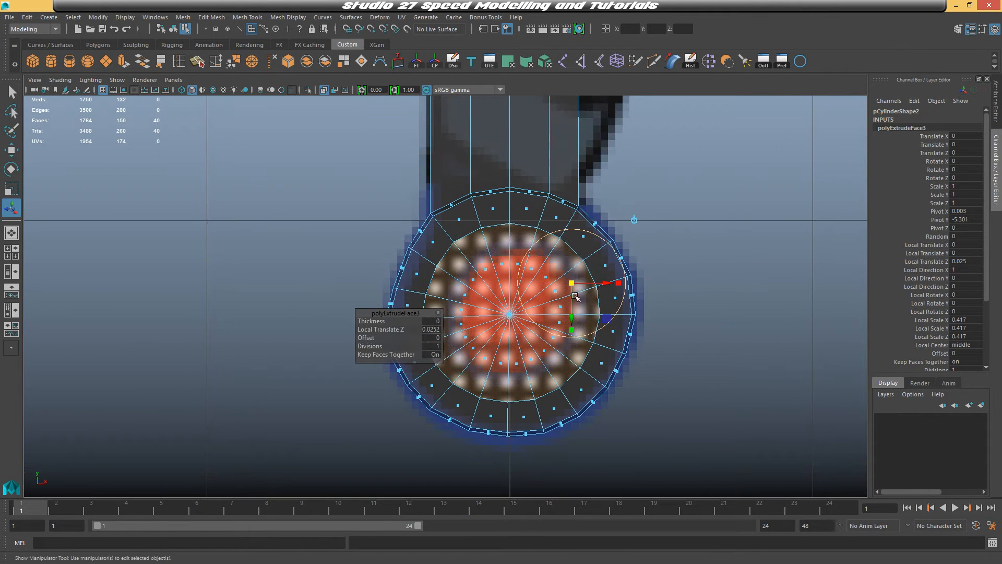
right_click(505, 223)
right_drag(464, 218, 463, 219)
drag(472, 219, 490, 254)
key(w)
drag(503, 216, 516, 231)
drag(511, 225, 511, 246)
drag(530, 219, 534, 248)
drag(553, 230, 554, 255)
drag(446, 233, 476, 269)
drag(428, 257, 433, 302)
drag(429, 298, 428, 326)
drag(424, 323, 419, 350)
drag(421, 350, 444, 373)
drag(436, 366, 461, 393)
drag(453, 385, 489, 406)
drag(483, 399, 518, 412)
drag(510, 403, 510, 373)
mouse_move(527, 391)
mouse_down()
mouse_move(543, 409)
mouse_move(532, 373)
mouse_up()
drag(552, 379, 588, 376)
drag(581, 369, 601, 352)
drag(593, 343, 578, 329)
mouse_move(591, 305)
mouse_down()
mouse_move(610, 323)
mouse_move(584, 309)
mouse_move(606, 295)
mouse_up()
drag(599, 286, 570, 268)
alt+middle_drag(729, 231, 678, 253)
key(space)
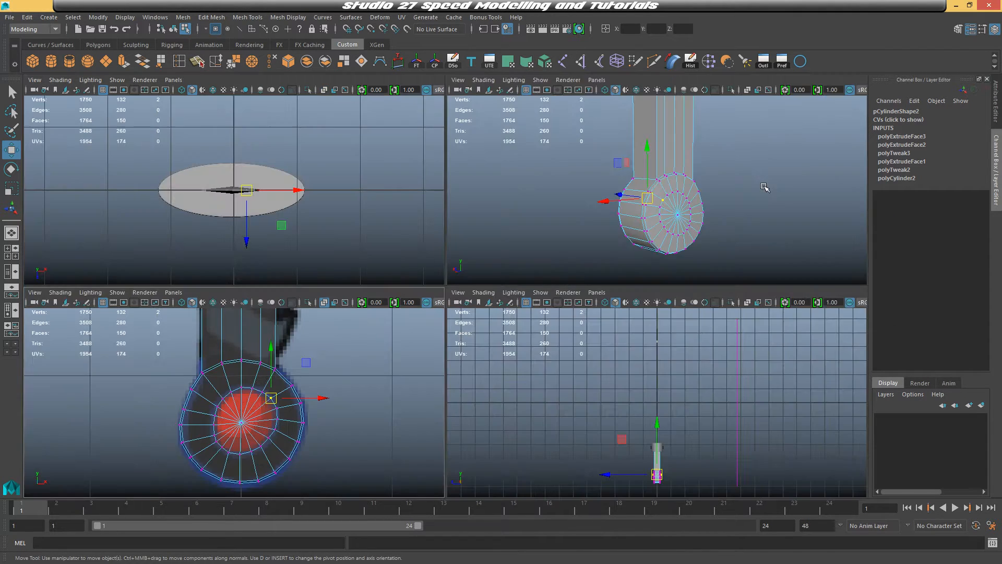
Select the pommel's inner gem faces and extrude them slightly inward, about -0.006
key(space)
mouse_move(671, 242)
alt+mouse_down()
mouse_move(624, 320)
mouse_move(549, 331)
alt+mouse_up()
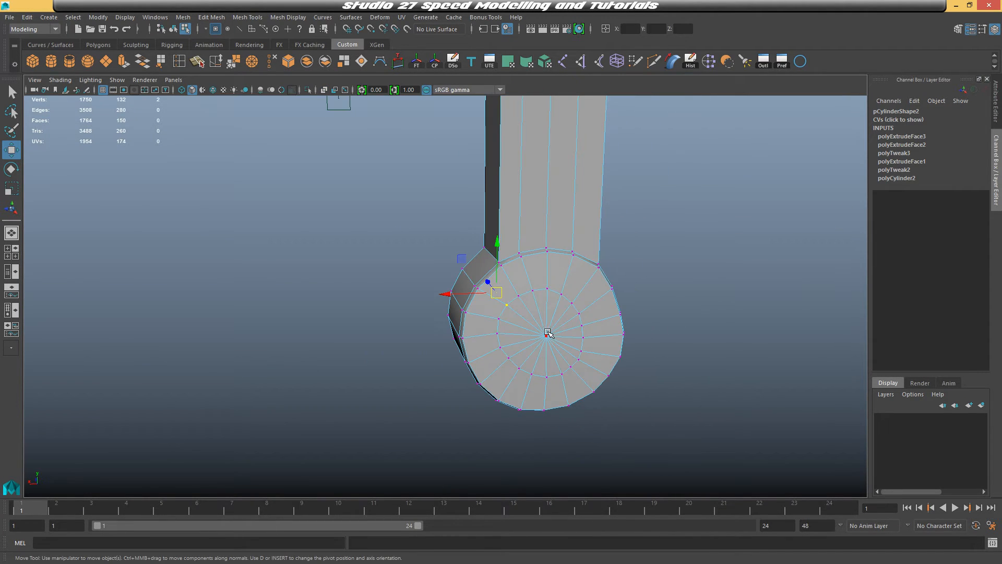
right_drag(548, 330, 548, 282)
key(space)
key(space)
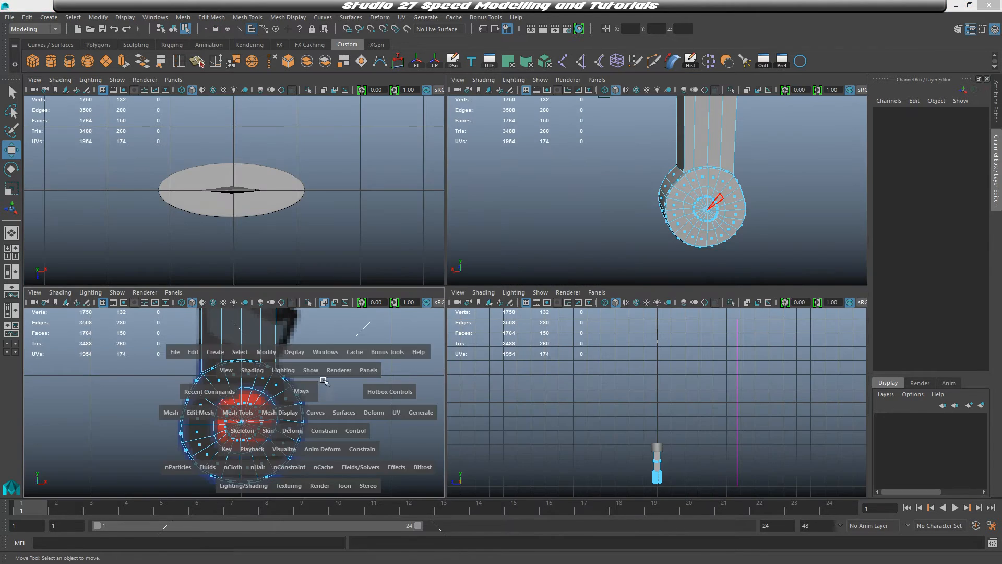
click(417, 286)
drag(496, 346, 512, 379)
key(space)
key(space)
alt+drag(619, 297, 533, 302)
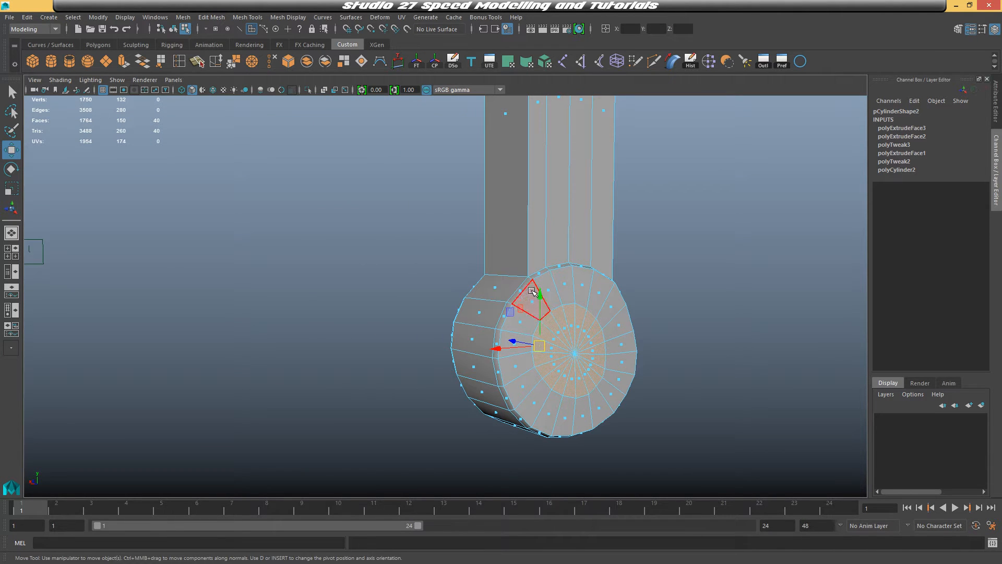
key(ctrl+e)
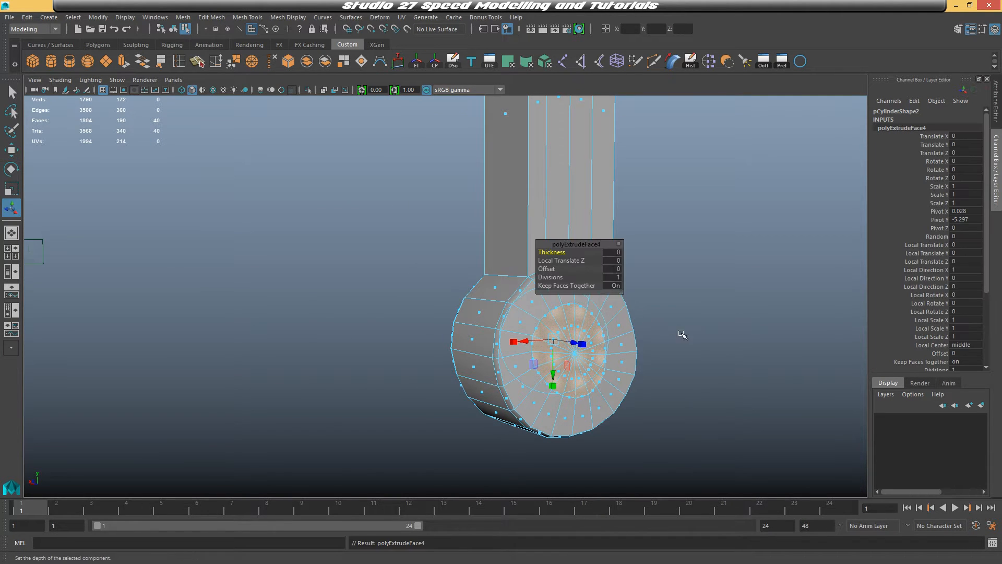
alt+drag(682, 336, 410, 348)
drag(379, 290, 377, 290)
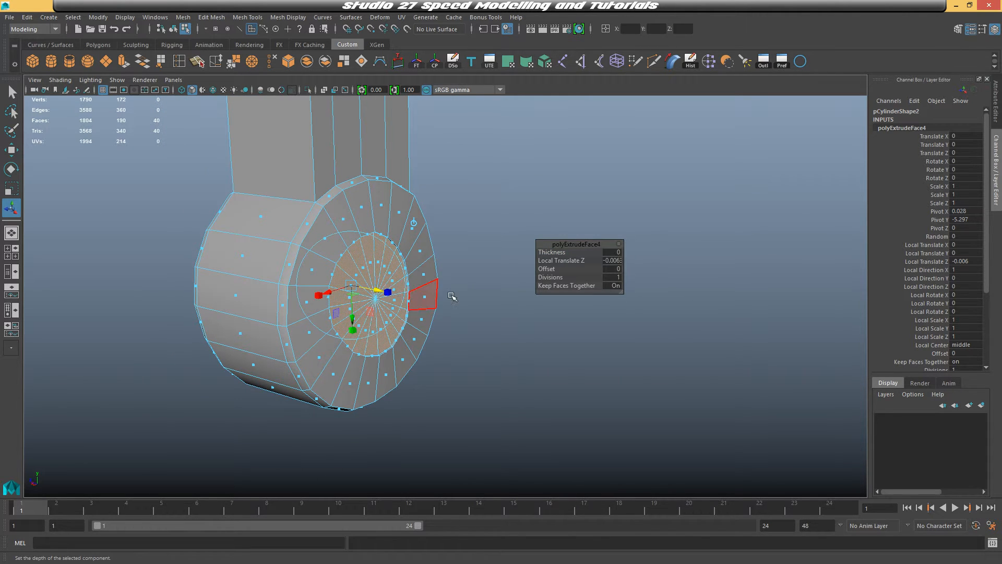
Preview the pommel in smooth mode and orbit around it to check the shape
scroll(452, 296, up, 2)
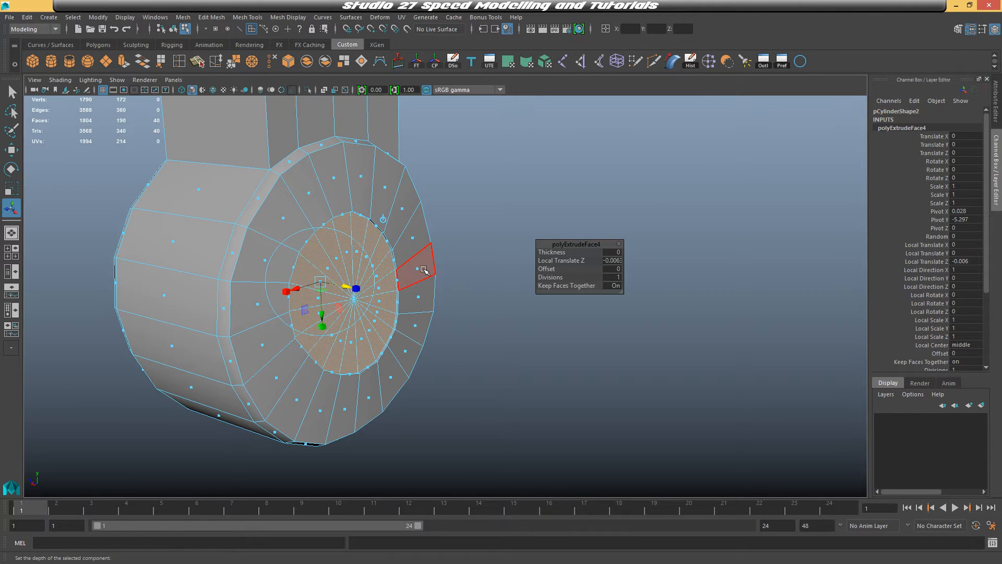
mouse_move(346, 289)
mouse_down()
mouse_move(335, 285)
mouse_move(479, 295)
mouse_move(339, 294)
mouse_move(318, 312)
mouse_move(449, 295)
mouse_move(767, 170)
mouse_move(229, 288)
mouse_move(354, 288)
mouse_up()
right_drag(395, 166, 442, 151)
click(293, 168)
alt+drag(340, 249, 407, 264)
click(407, 264)
key(3)
click(549, 286)
alt+drag(718, 315, 384, 297)
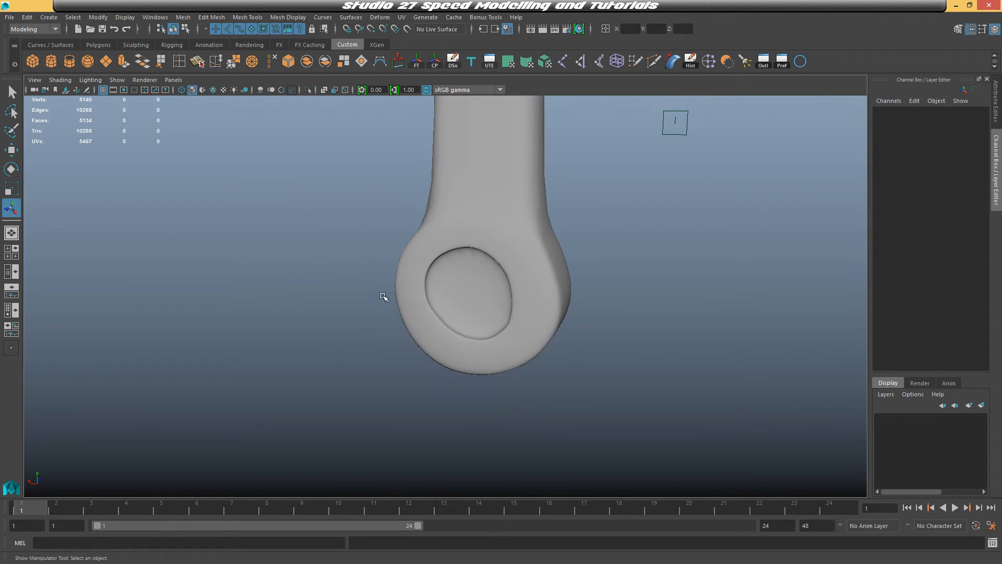
alt+drag(531, 221, 365, 253)
click(367, 253)
key(1)
alt+middle_drag(433, 235, 468, 303)
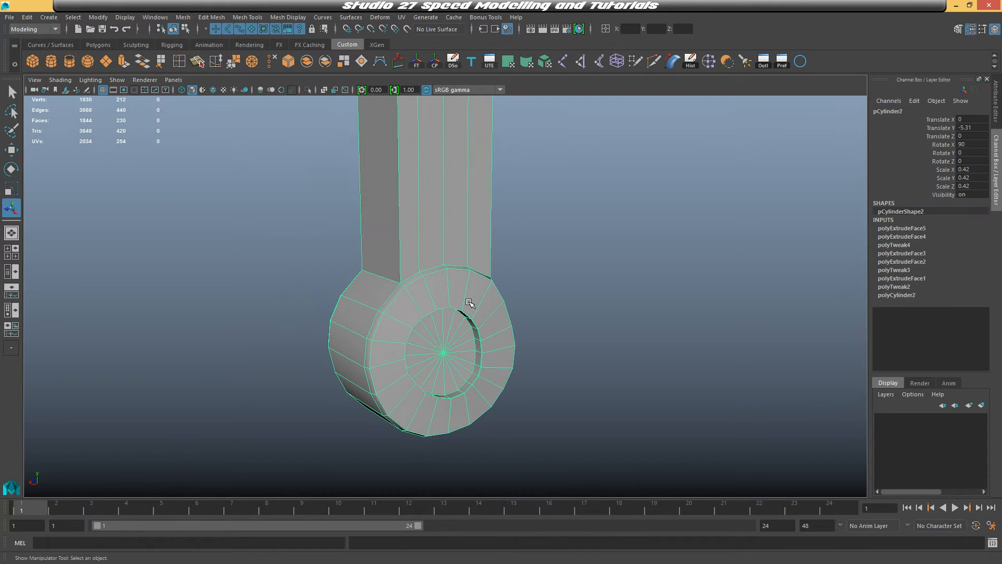
Insert an edge loop across the handle just above the pommel
click(250, 17)
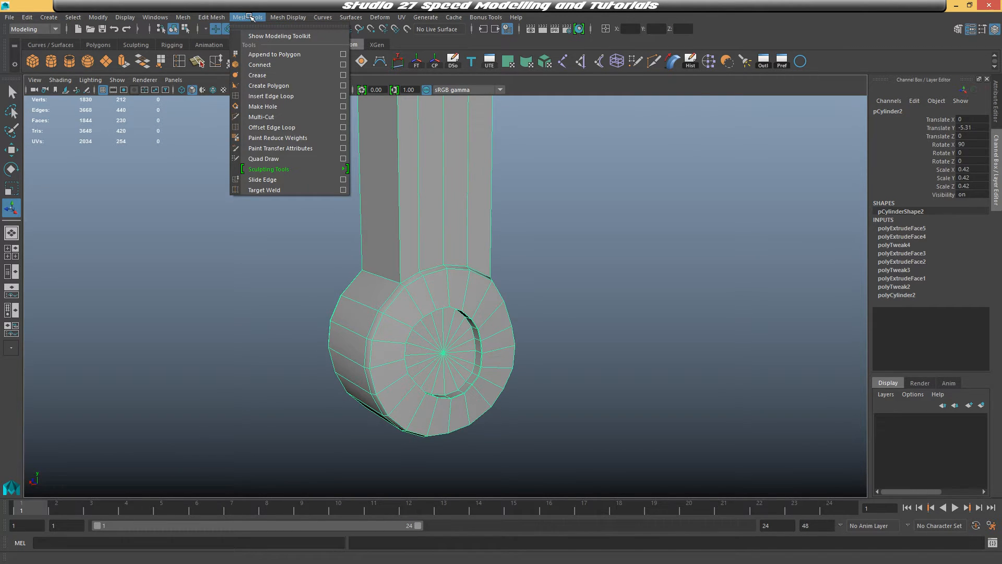
click(271, 97)
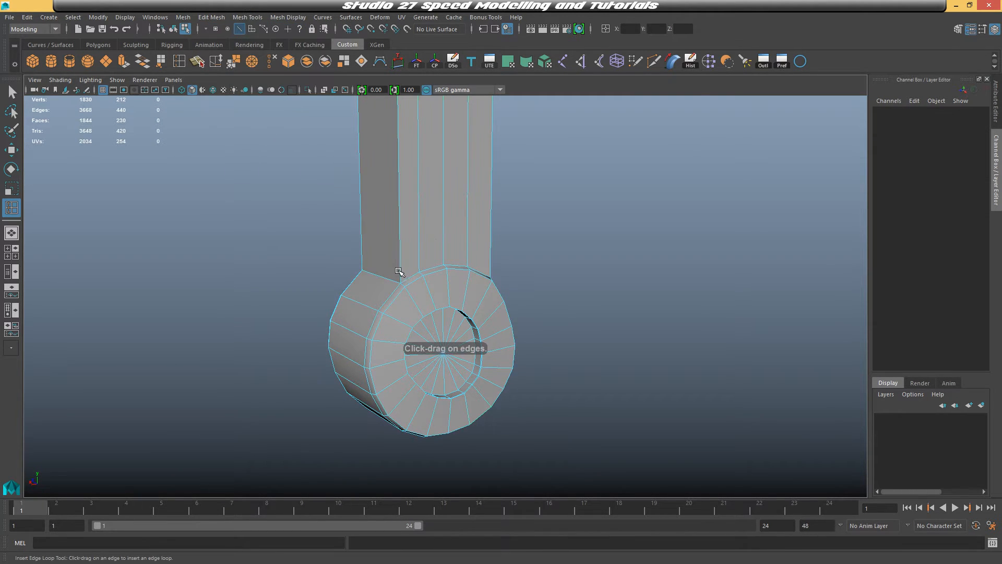
drag(399, 271, 401, 271)
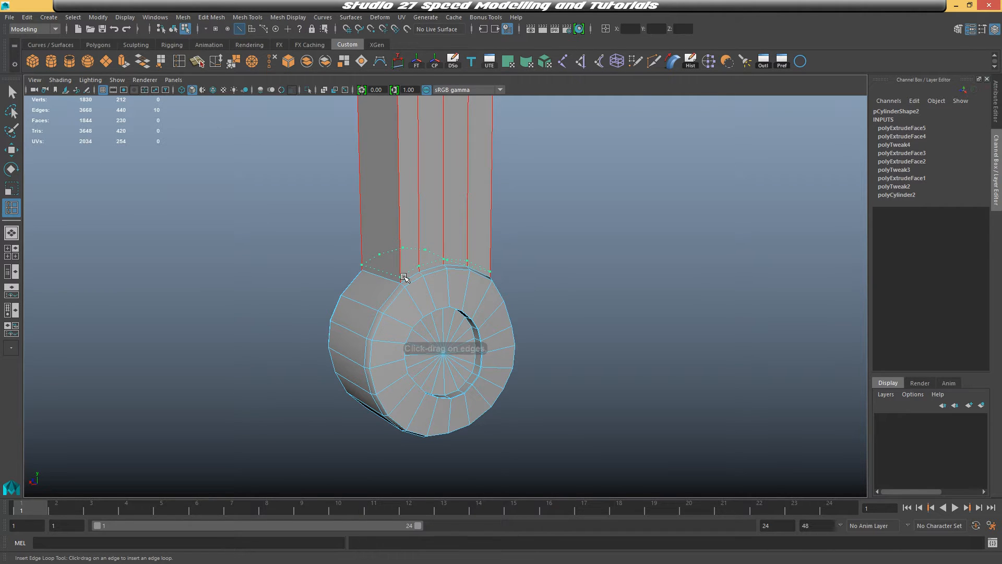
drag(405, 277, 405, 277)
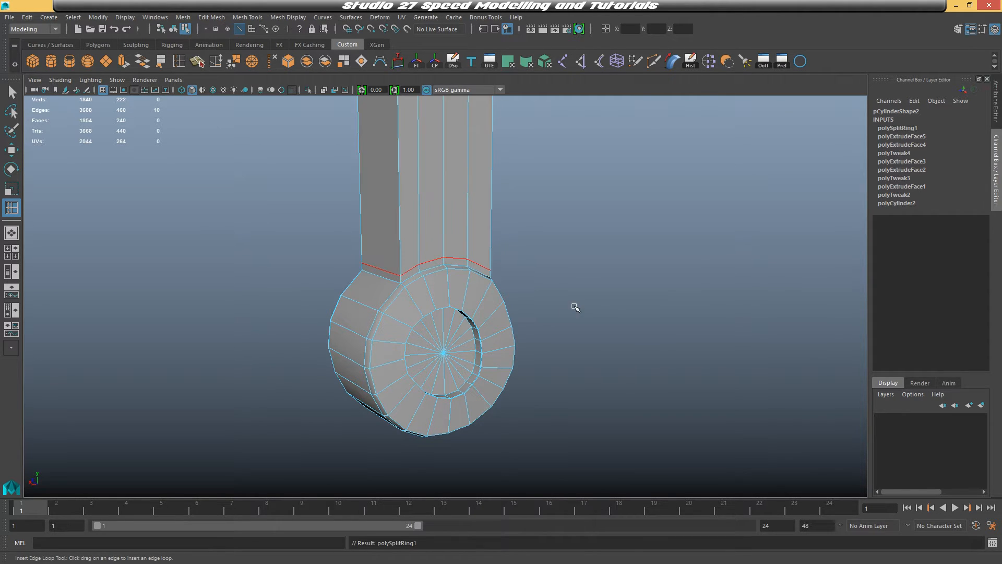
Check the handle and pommel in smooth preview, then return to normal display
key(q)
key(3)
right_drag(450, 242, 514, 222)
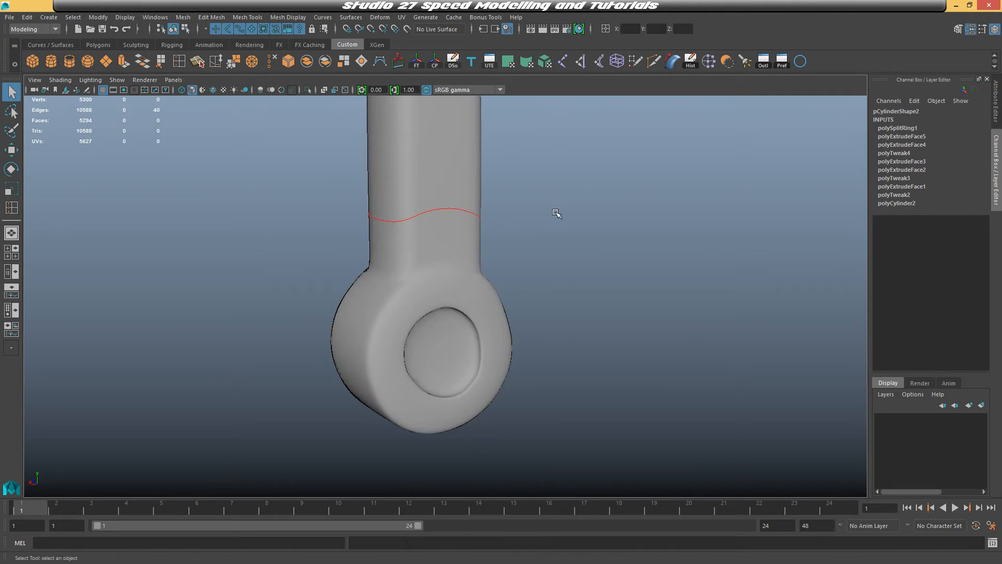
click(538, 277)
alt+drag(529, 294, 398, 207)
click(416, 307)
key(1)
scroll(473, 317, up, 3)
Try inserting an edge loop around the pommel's inner ring and moving it
click(180, 62)
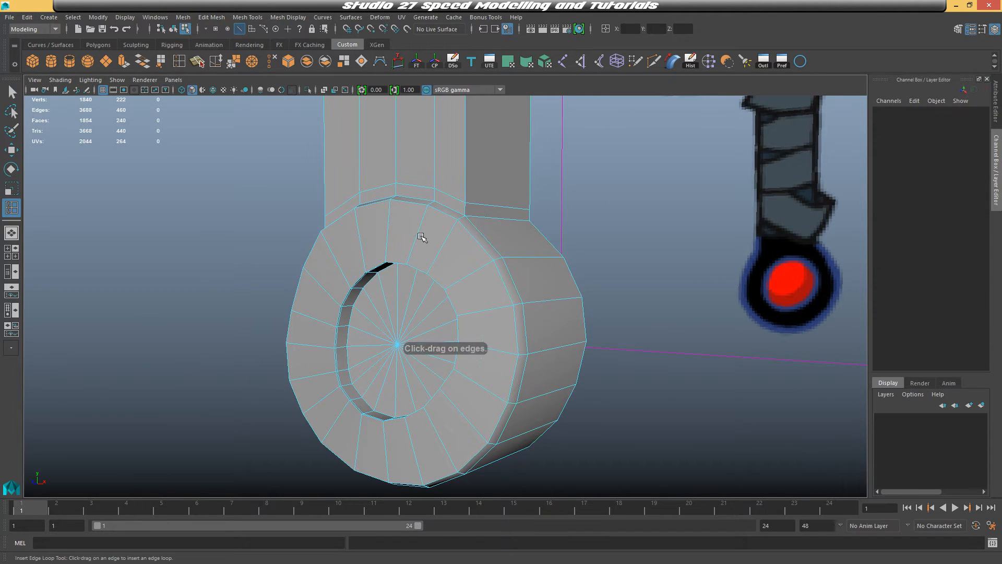
drag(441, 250, 428, 272)
key(w)
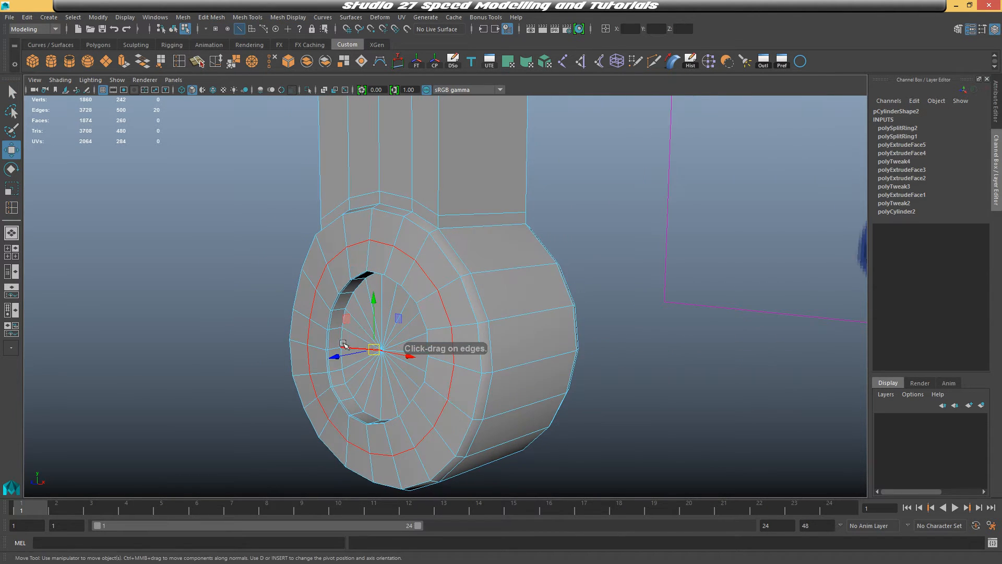
drag(339, 356, 333, 358)
alt+drag(402, 360, 374, 362)
key(3)
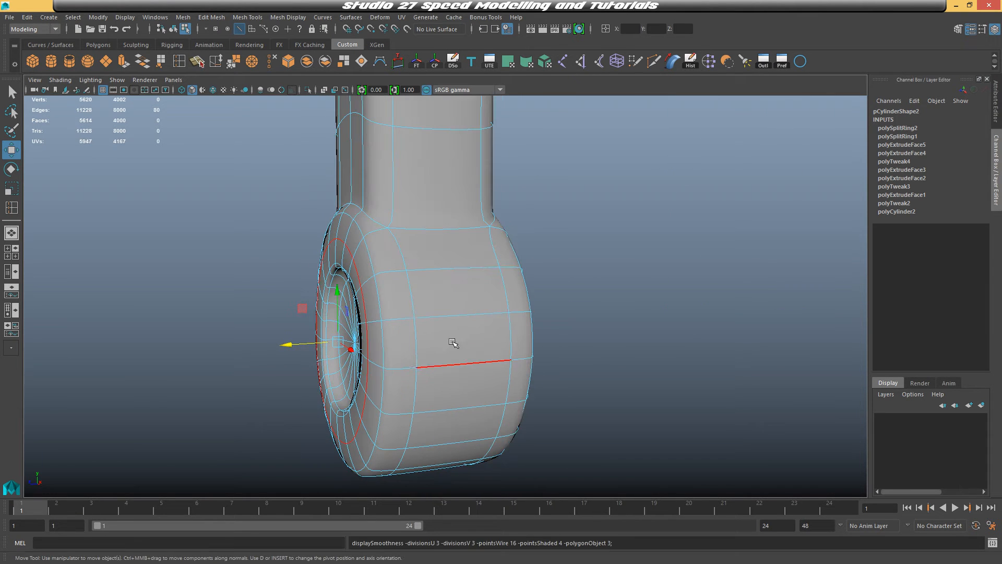
right_drag(463, 251, 518, 237)
click(662, 262)
mouse_move(662, 262)
alt+mouse_down()
mouse_move(569, 273)
mouse_move(647, 271)
alt+mouse_up()
key(ctrl+z)
key(ctrl+z)
key(ctrl+z)
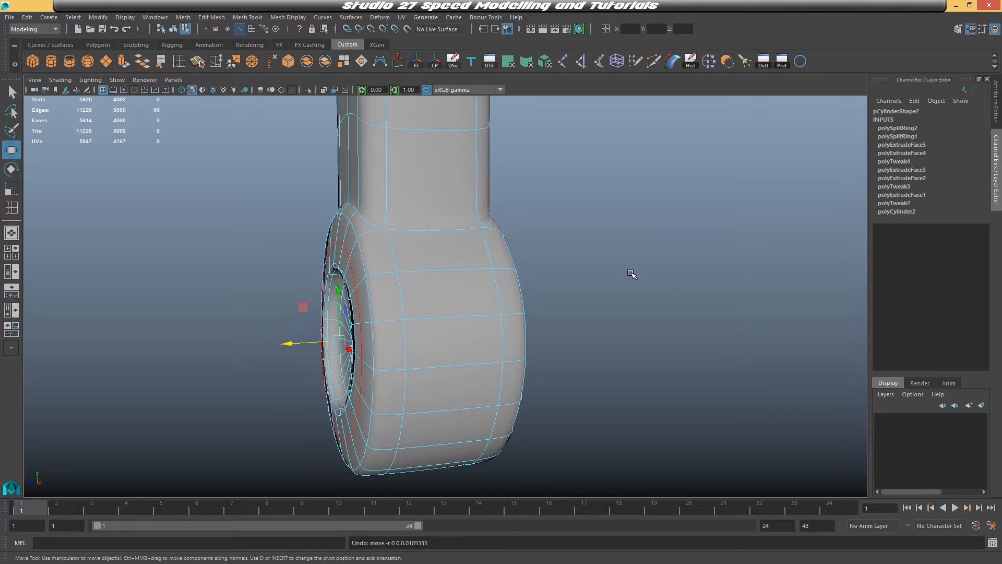
Duplicate the handle-and-pommel mesh and freeze the duplicate's transformations
right_drag(501, 252, 550, 236)
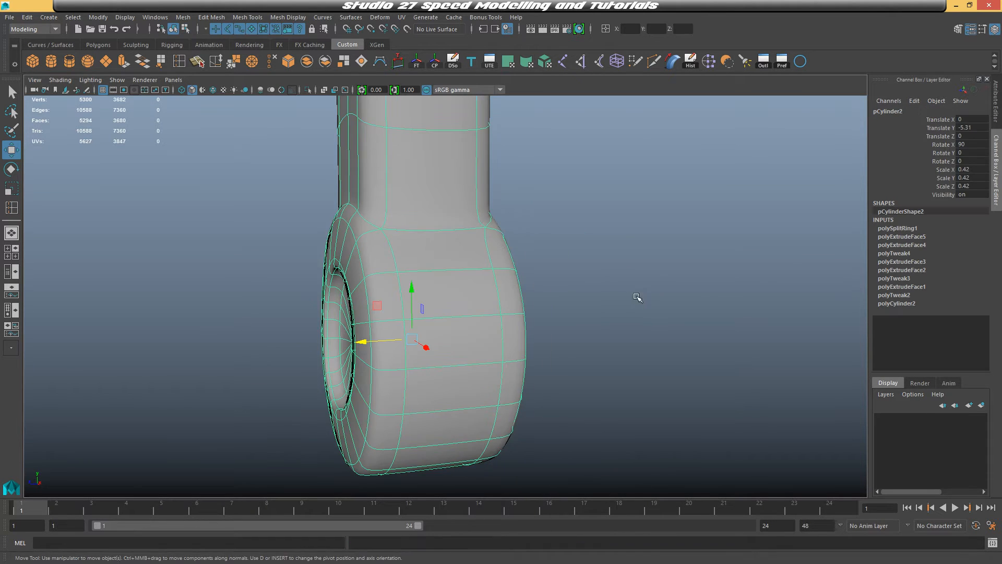
alt+drag(543, 294, 611, 295)
key(1)
alt+drag(546, 253, 510, 252)
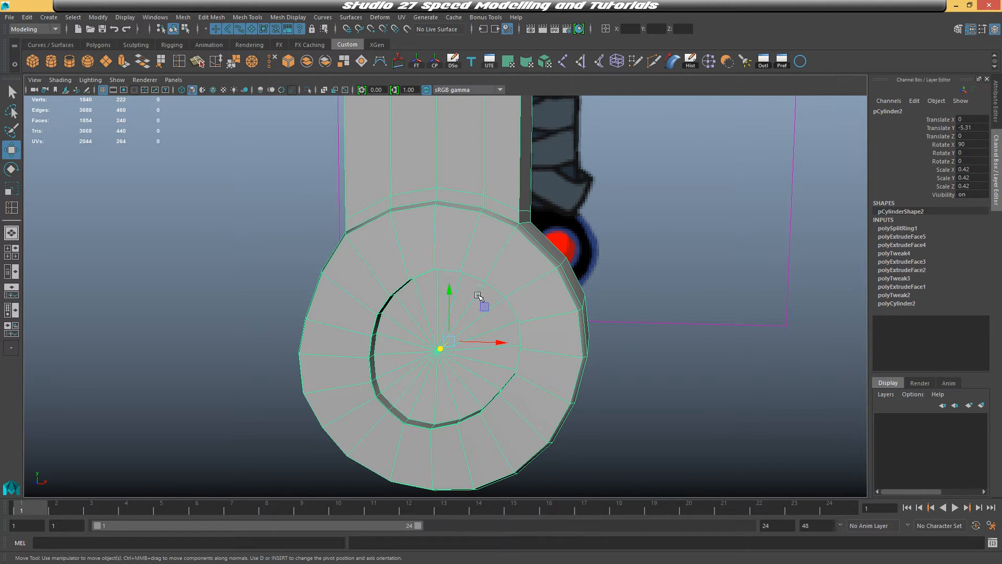
alt+middle_drag(491, 274, 509, 253)
scroll(506, 259, down, 3)
alt+drag(502, 268, 509, 264)
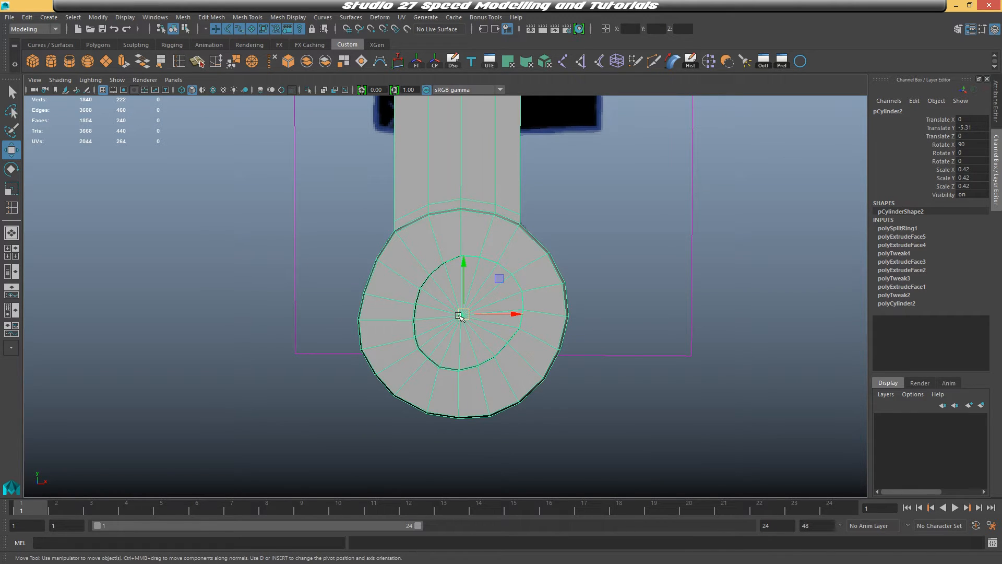
right_drag(457, 253, 459, 286)
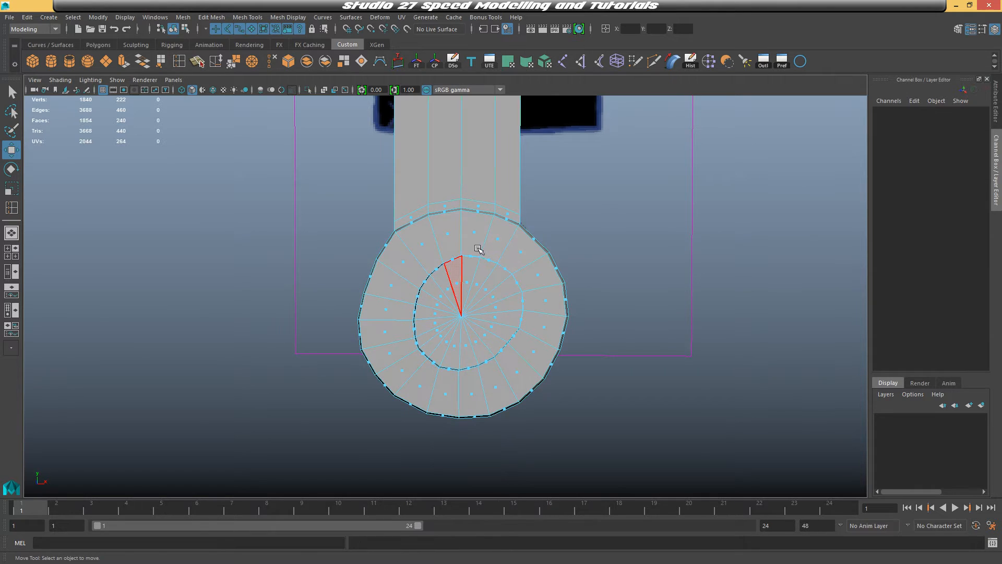
right_drag(489, 232, 532, 213)
alt+drag(603, 235, 629, 325)
key(ctrl+d)
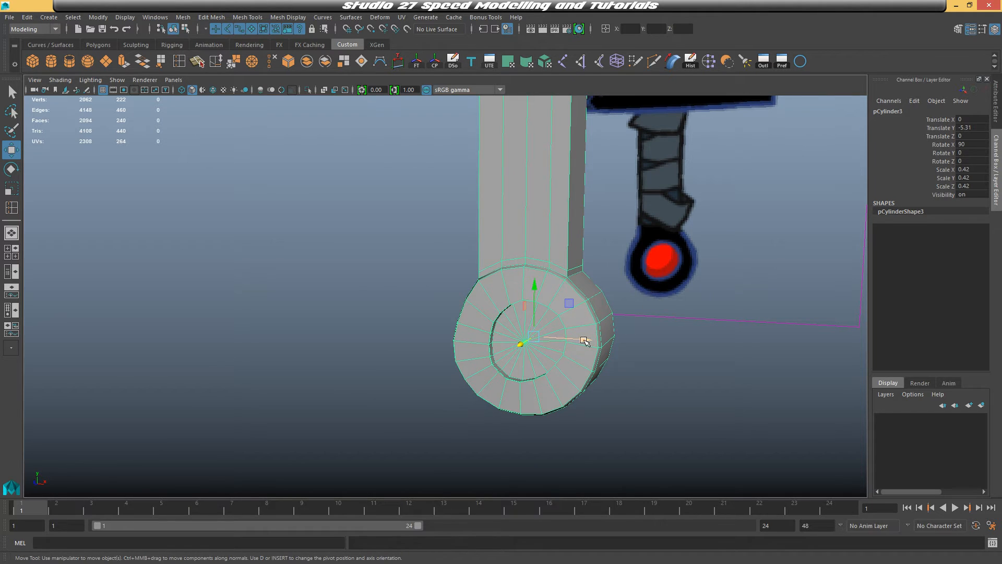
alt+middle_drag(664, 310, 622, 324)
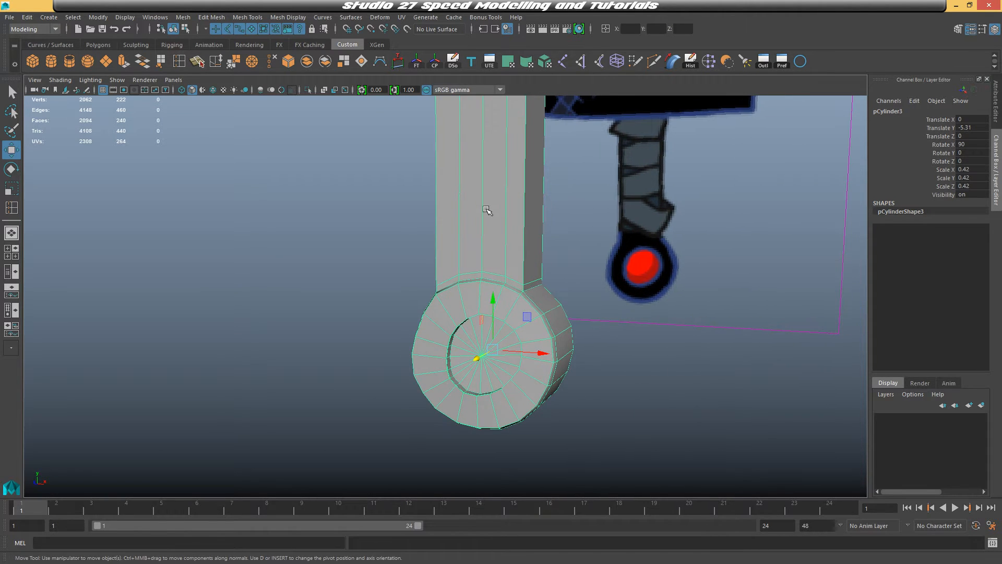
click(29, 18)
mouse_move(94, 16)
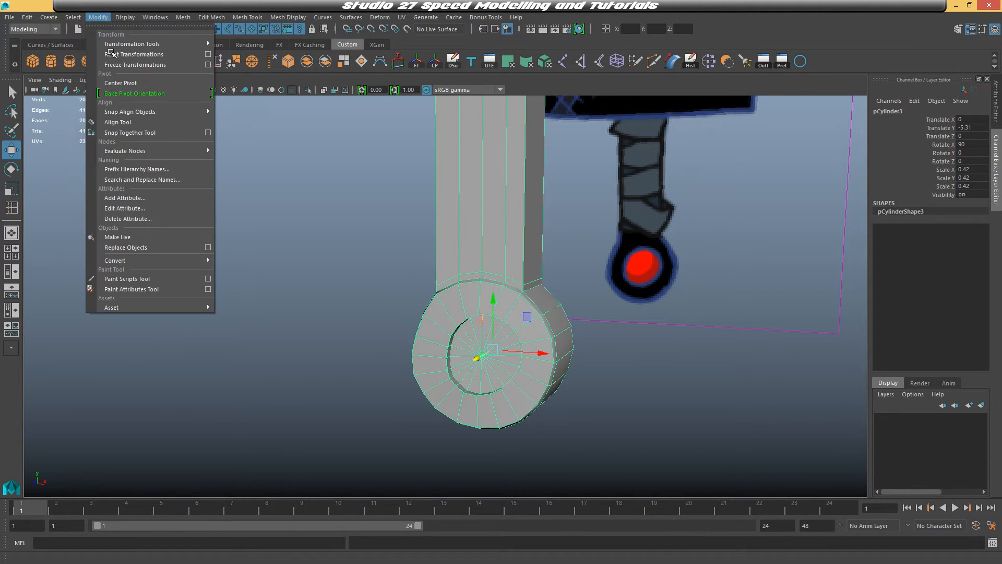
click(121, 64)
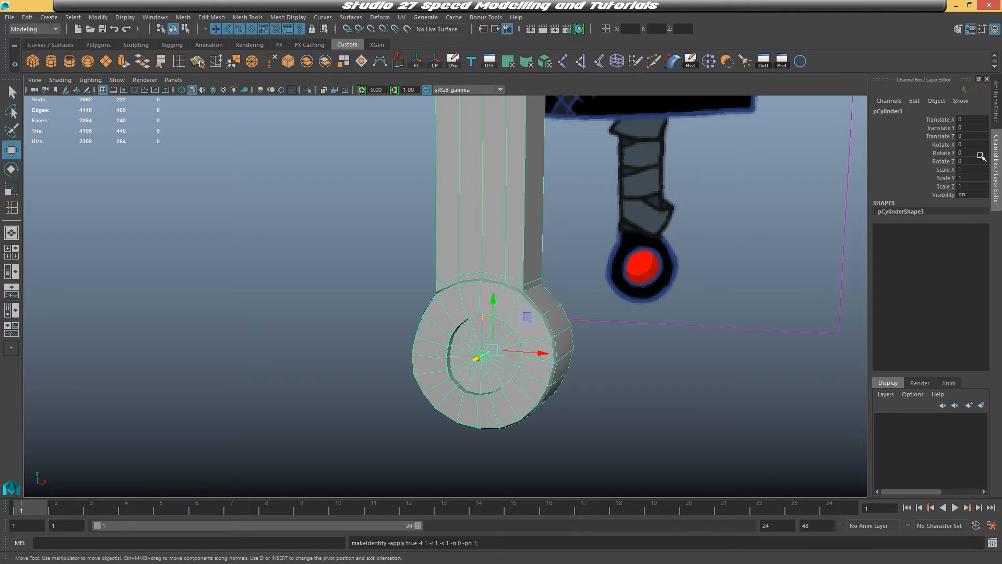
Select the duplicate's handle faces, grow the selection around the pommel, and delete them
alt+middle_drag(702, 268, 648, 196)
drag(489, 282, 706, 290)
scroll(741, 280, down, 1)
scroll(740, 281, down, 1)
right_drag(600, 183, 604, 206)
scroll(655, 210, down, 1)
alt+middle_drag(656, 211, 671, 315)
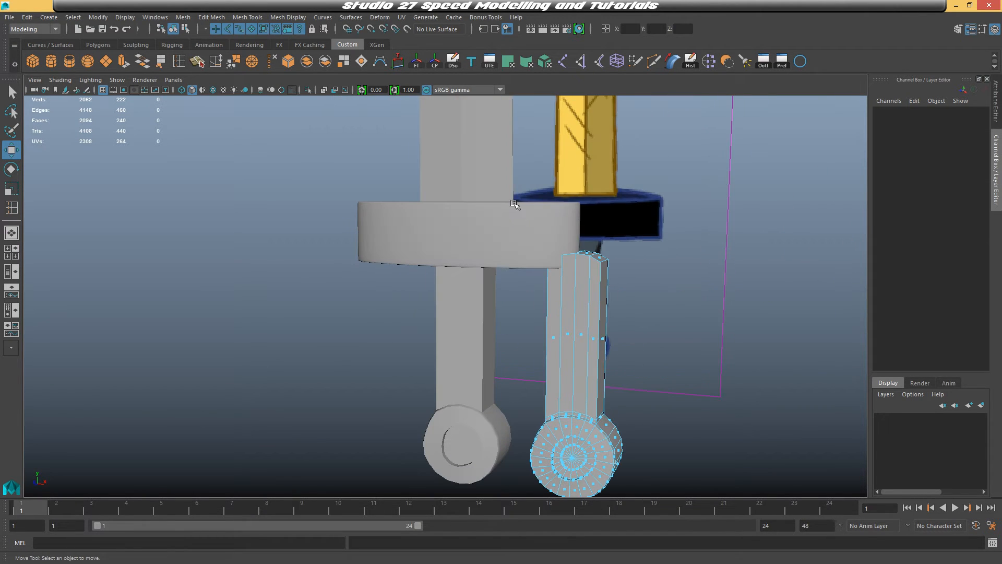
drag(515, 202, 689, 373)
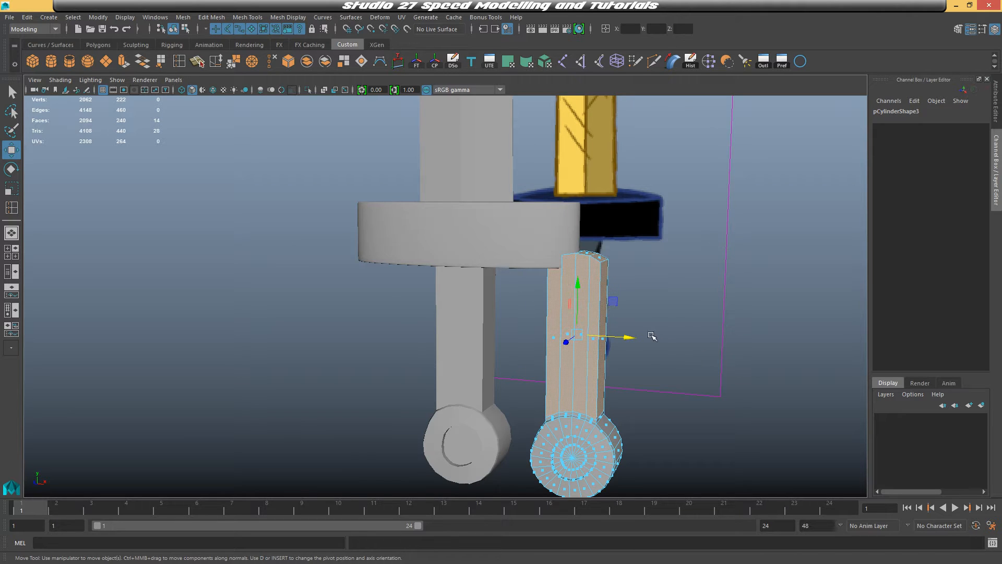
alt+middle_drag(653, 337, 644, 307)
scroll(682, 347, up, 2)
alt+middle_drag(683, 347, 577, 241)
alt+drag(590, 282, 531, 286)
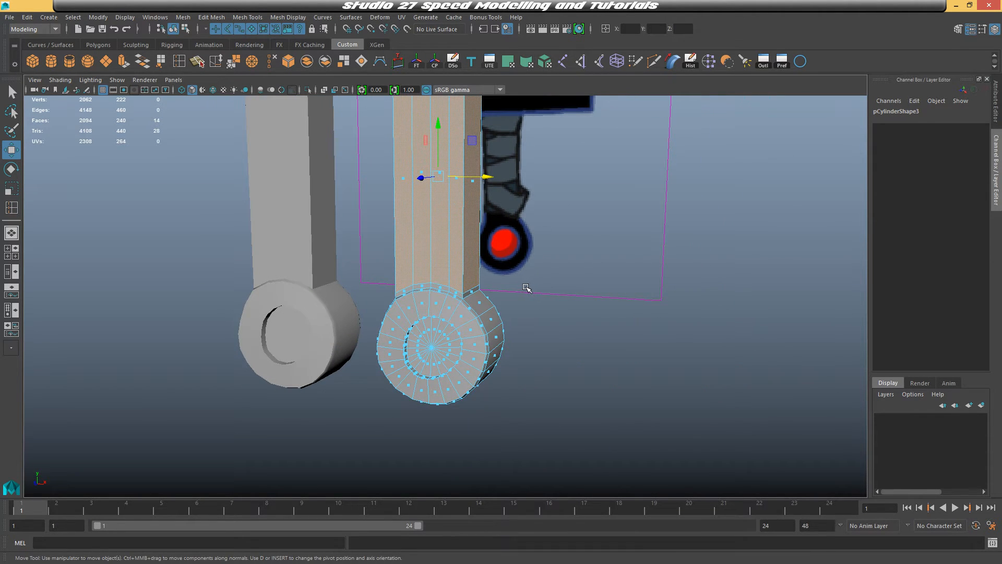
key(shift+period)
key(shift+period)
scroll(524, 286, up, 2)
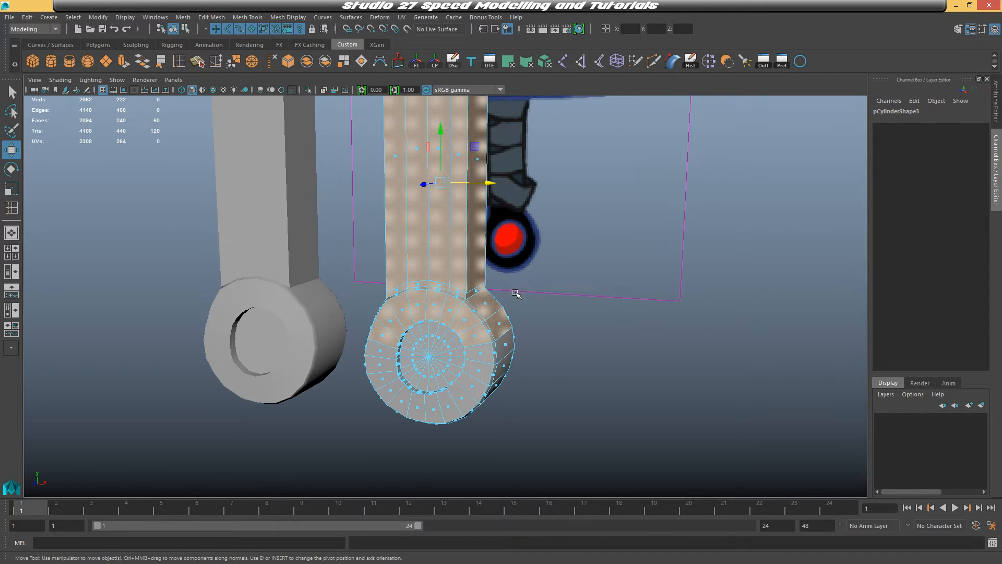
alt+middle_drag(517, 293, 504, 261)
key(shift+period)
key(shift+period)
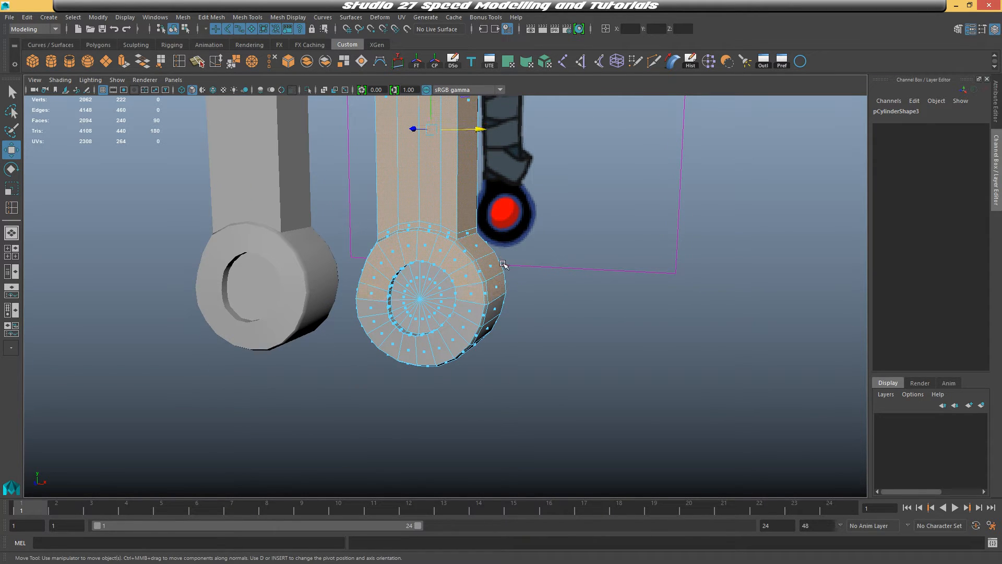
key(Delete)
Delete the duplicate's remaining outer pommel faces, keeping only the inner disk
alt+drag(504, 271, 434, 364)
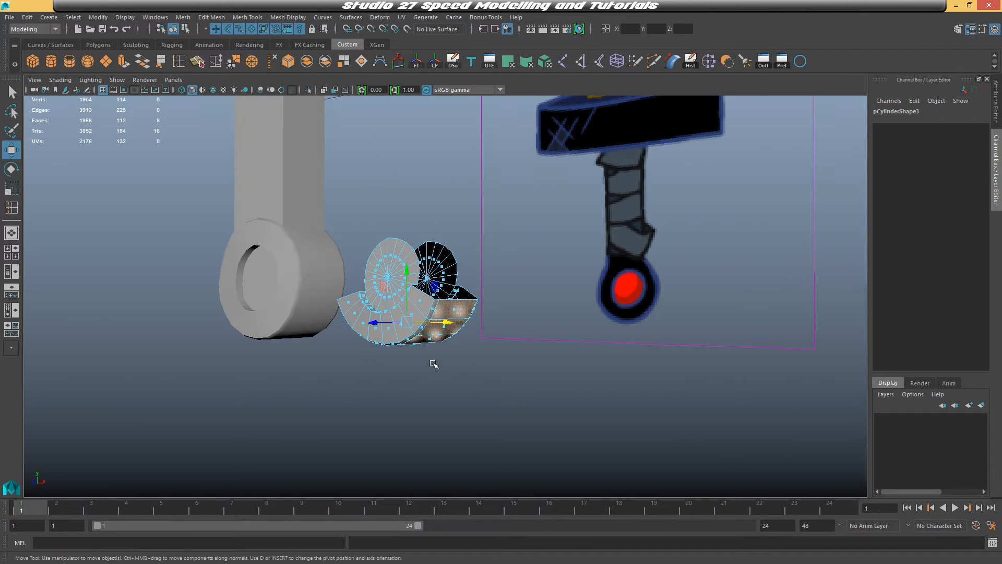
key(shift+period)
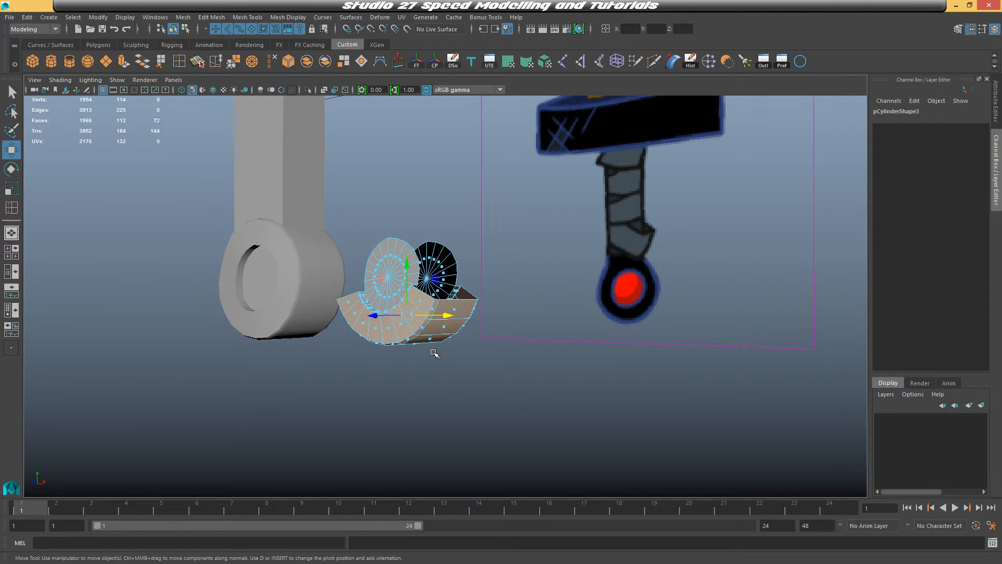
key(Delete)
alt+drag(436, 329, 395, 246)
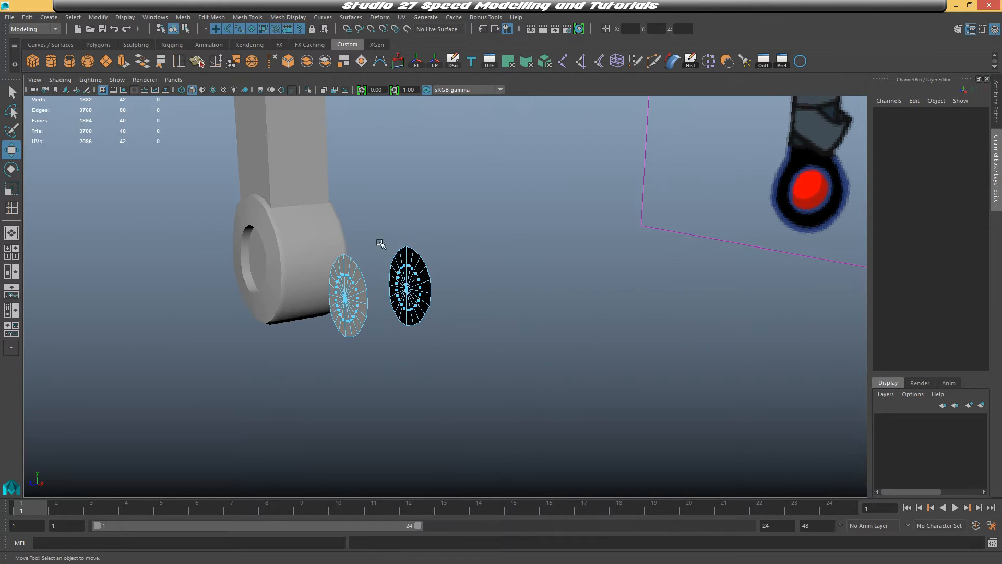
key(Delete)
right_drag(358, 292, 409, 238)
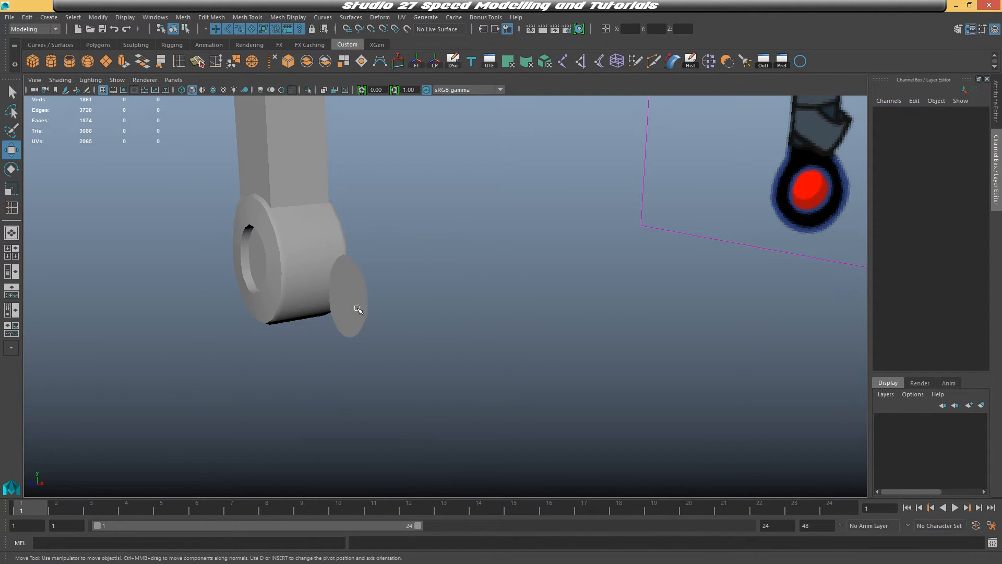
Set the leftover disk's Translate X to 0 to place it in the original pommel's ring
click(360, 311)
alt+drag(390, 345, 408, 368)
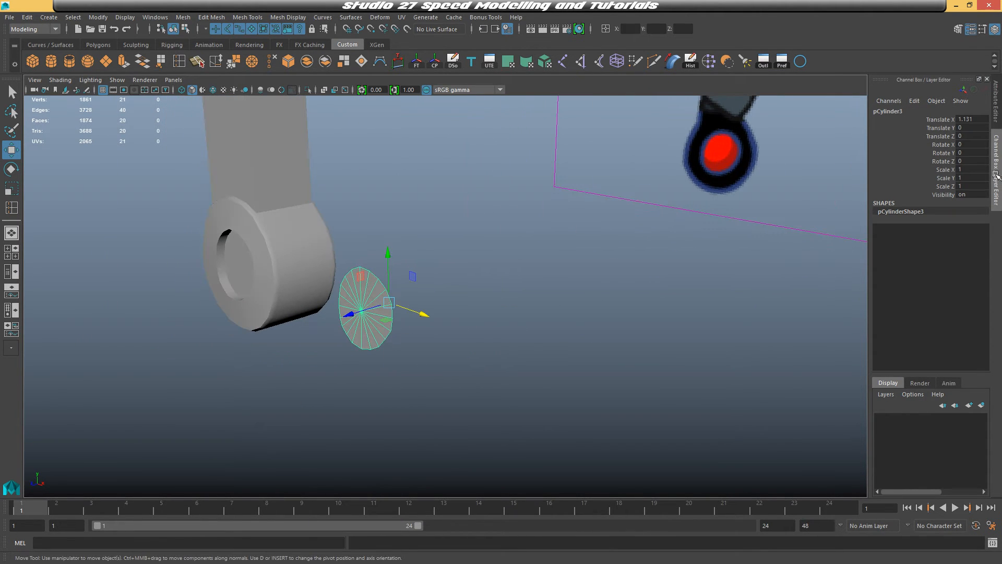
double_click(965, 119)
text(0)
key(Return)
Select the disk's faces, extrude them and push them slightly outward
scroll(466, 203, up, 3)
alt+drag(449, 235, 555, 253)
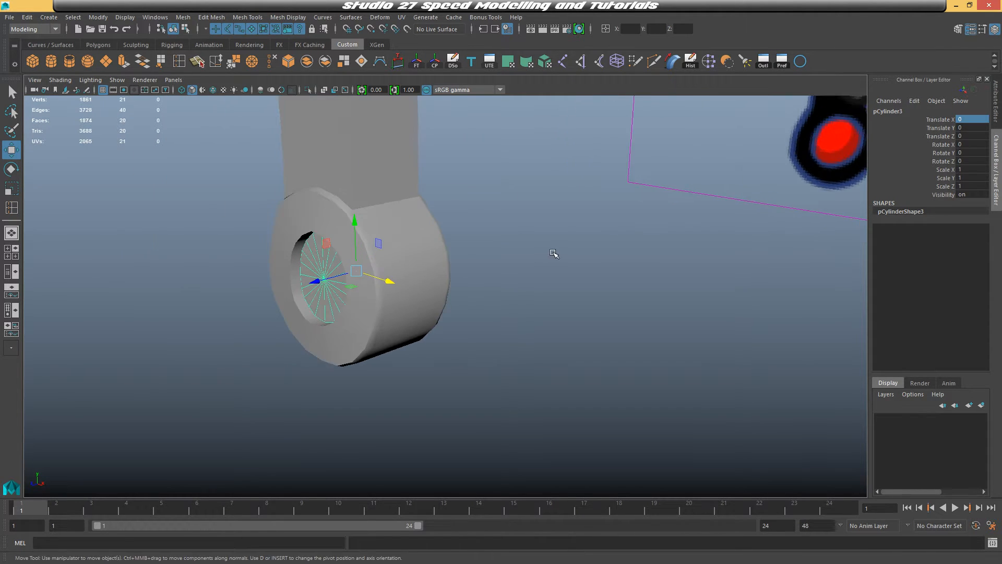
scroll(548, 254, up, 2)
drag(303, 278, 303, 277)
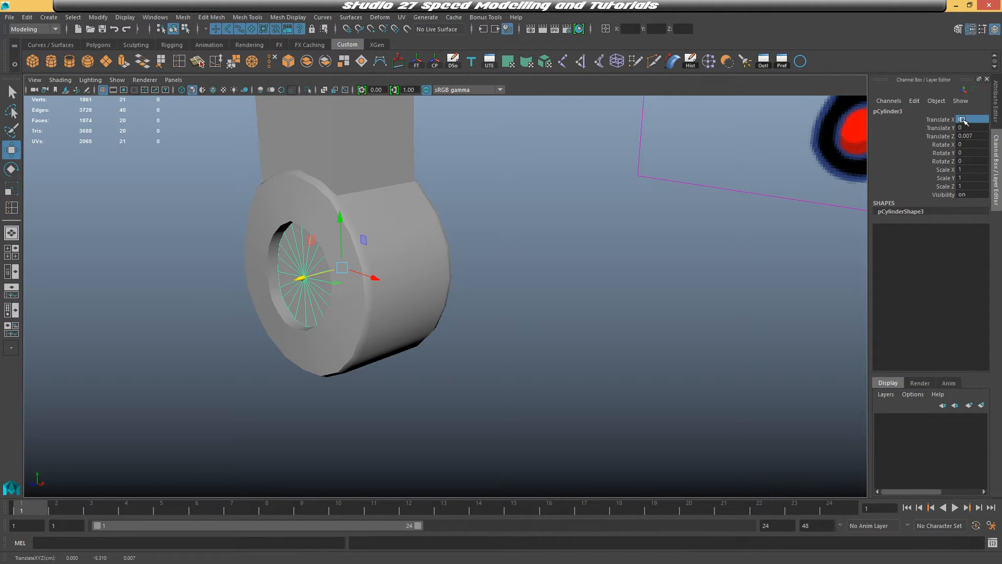
alt+drag(525, 221, 601, 229)
alt+middle_drag(600, 229, 647, 256)
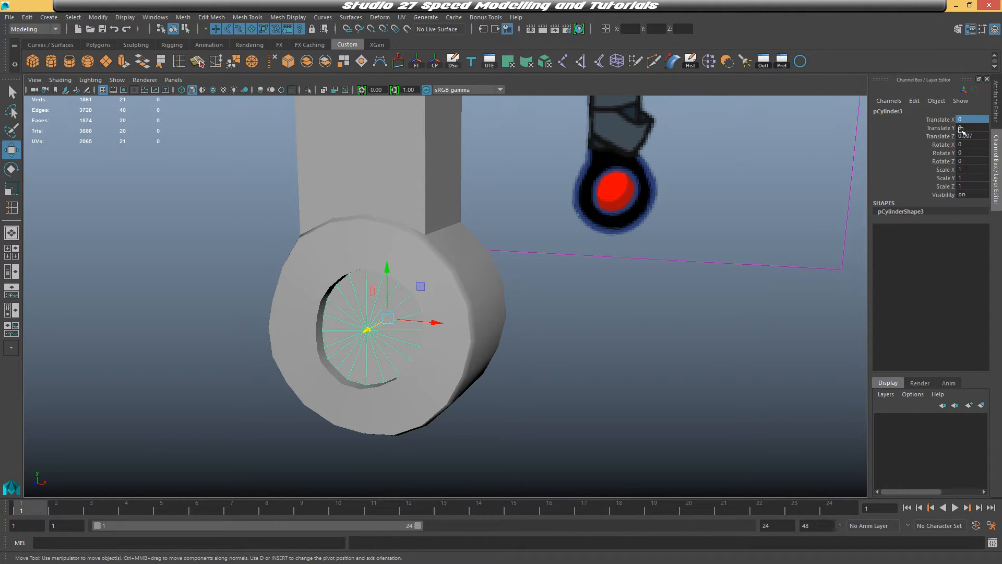
scroll(785, 262, up, 3)
alt+middle_drag(741, 240, 763, 221)
right_click(367, 336)
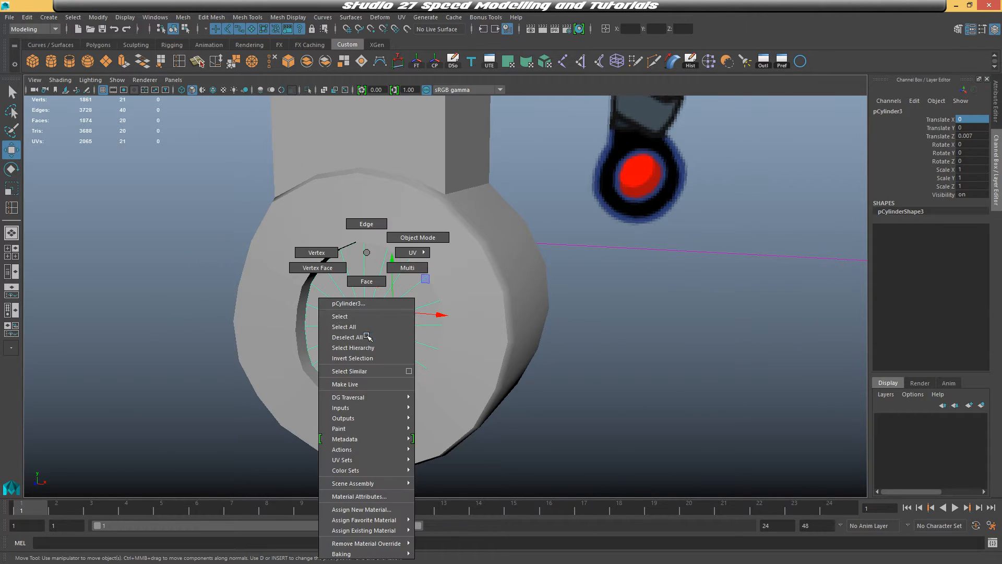
right_drag(367, 337, 365, 281)
alt+middle_drag(497, 311, 547, 258)
drag(337, 180, 533, 359)
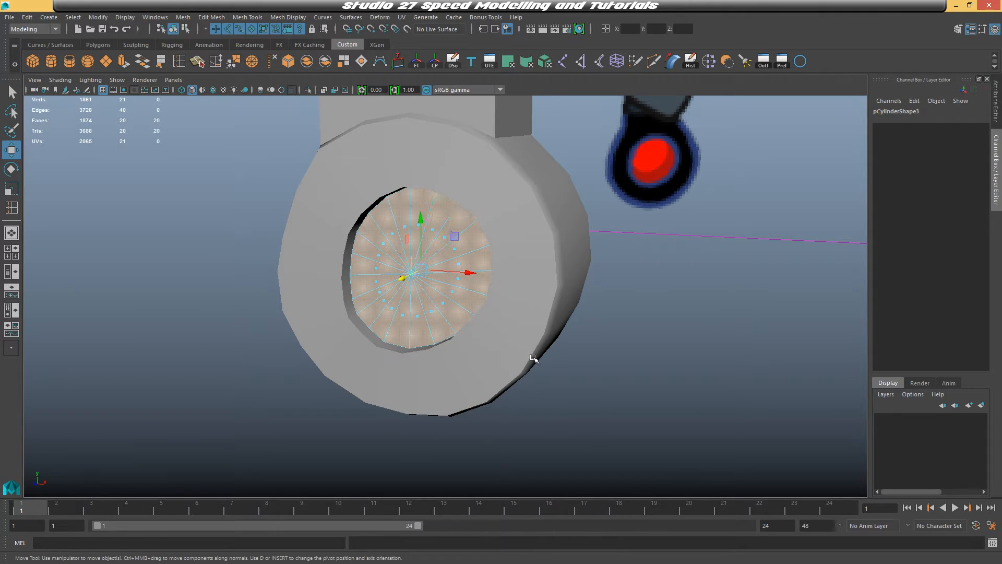
key(ctrl+e)
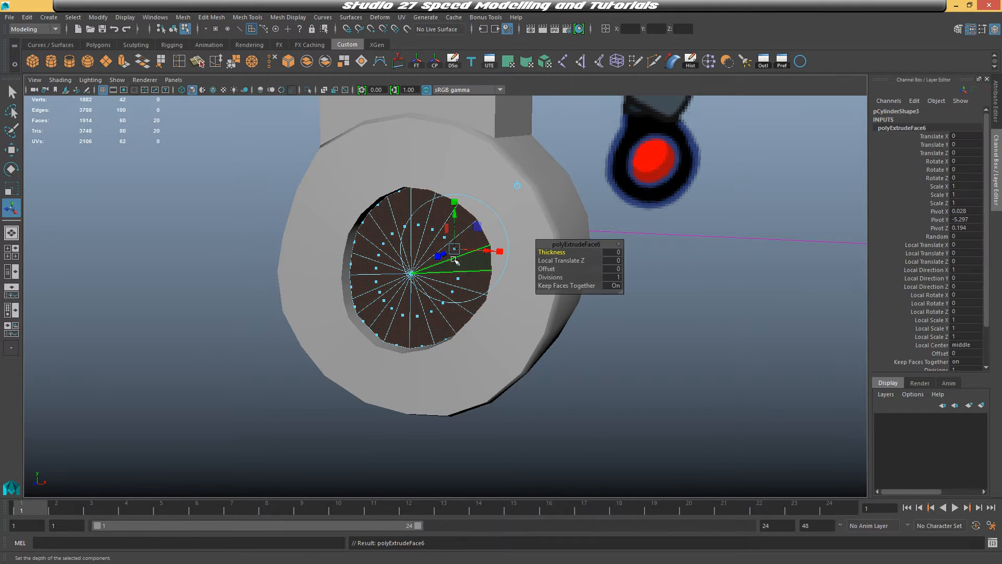
key(w)
drag(401, 281, 392, 285)
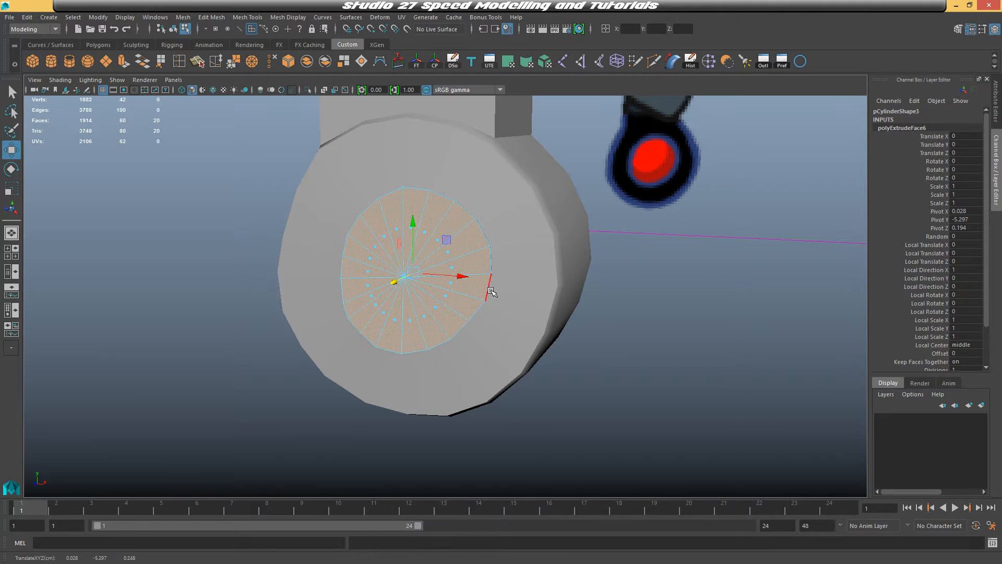
Extrude the disk faces again and scale them up to widen the inset
key(ctrl+e)
key(w)
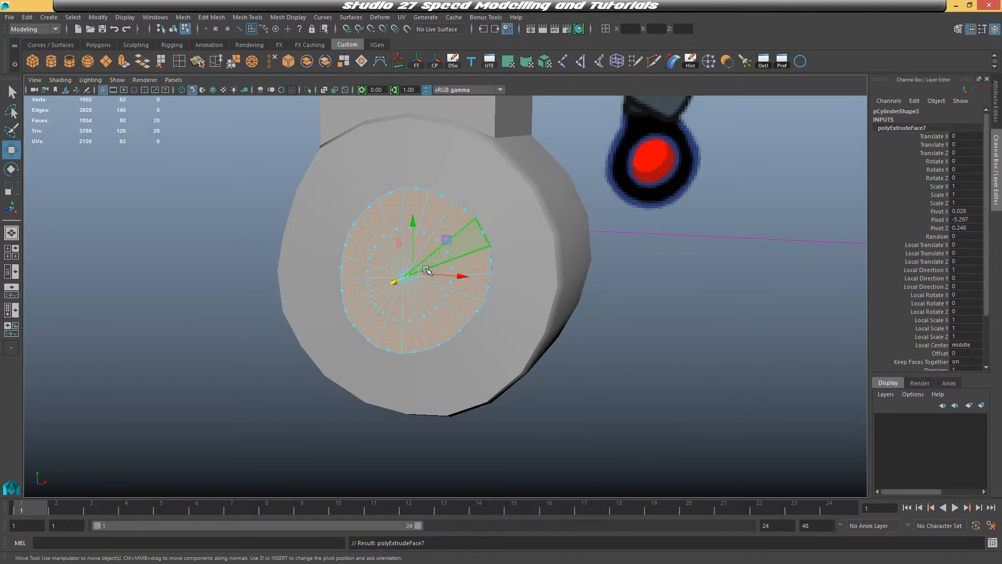
key(r)
drag(409, 277, 504, 272)
right_drag(463, 235, 500, 215)
Inspect the pommel and its inset disk from several angles in smooth preview
click(704, 244)
alt+drag(705, 244, 554, 250)
click(371, 262)
key(3)
click(521, 206)
key(3)
click(717, 278)
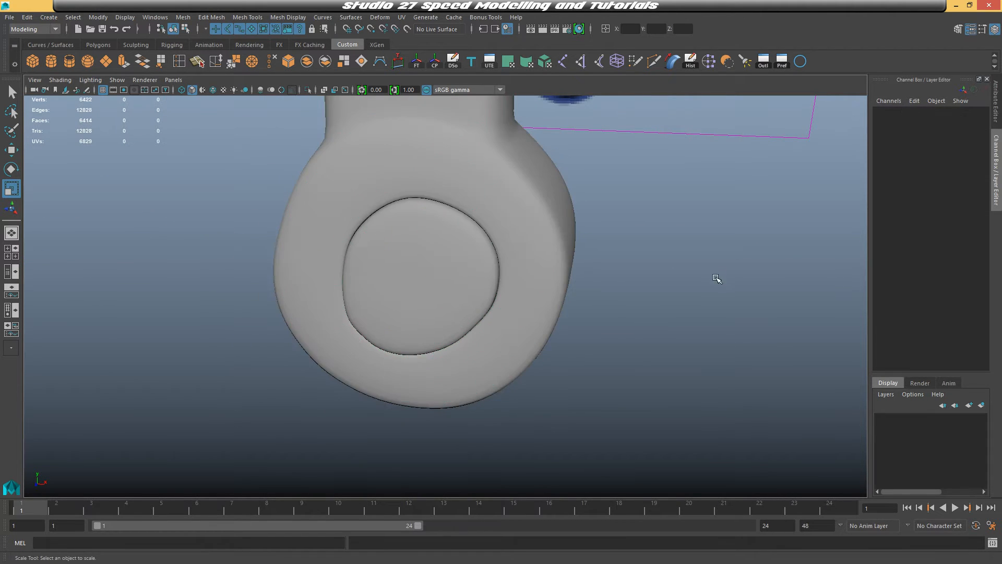
scroll(717, 278, down, 3)
alt+drag(540, 306, 450, 195)
click(450, 195)
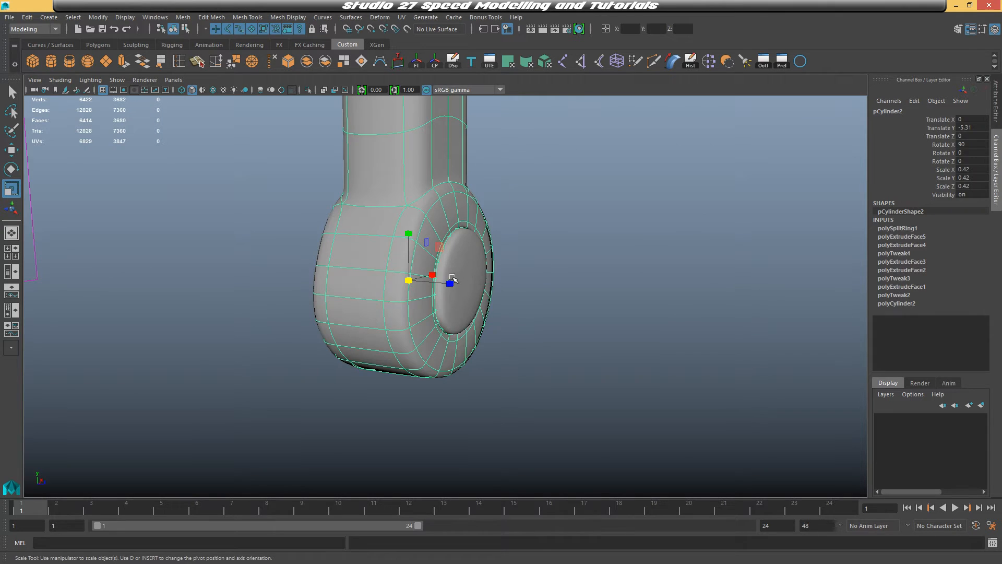
click(458, 276)
click(752, 291)
alt+drag(759, 290, 529, 256)
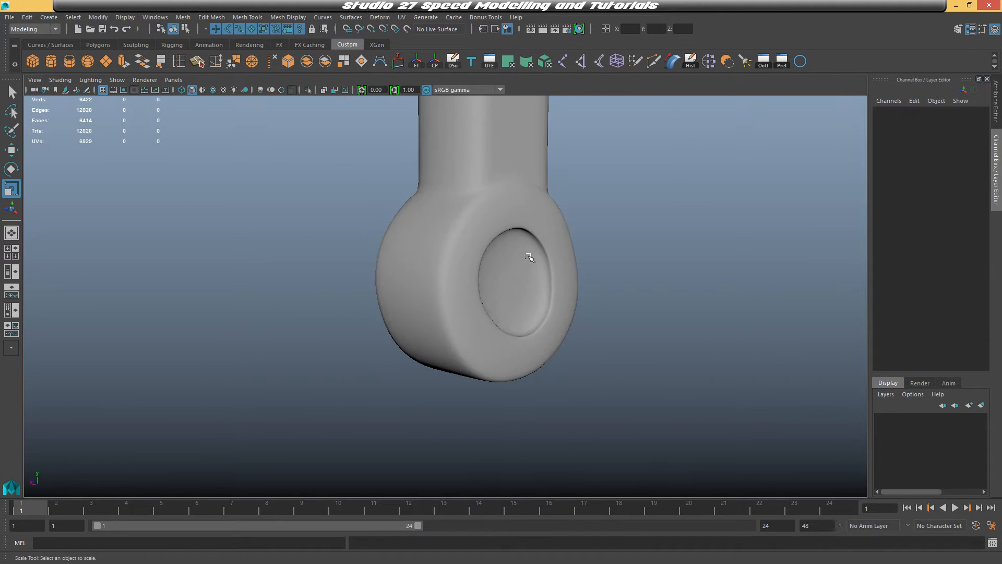
alt+drag(444, 298, 535, 296)
click(421, 246)
alt+drag(391, 335, 428, 337)
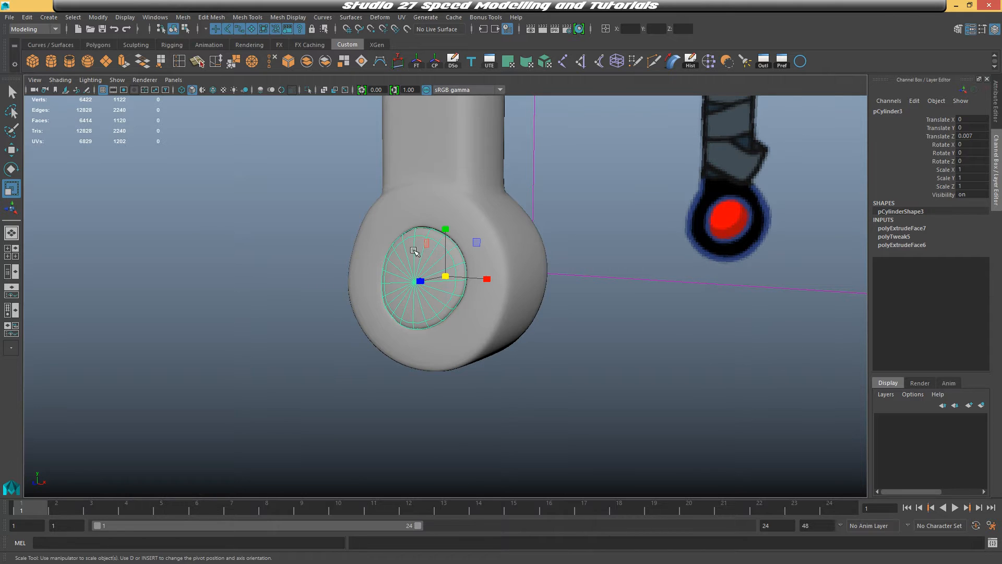
alt+drag(422, 282, 408, 296)
alt+drag(495, 286, 610, 300)
alt+middle_drag(596, 289, 615, 425)
alt+middle_drag(592, 330, 614, 410)
alt+drag(614, 410, 632, 371)
alt+drag(606, 334, 586, 298)
Try inserting an edge loop near the top of the handle
click(537, 294)
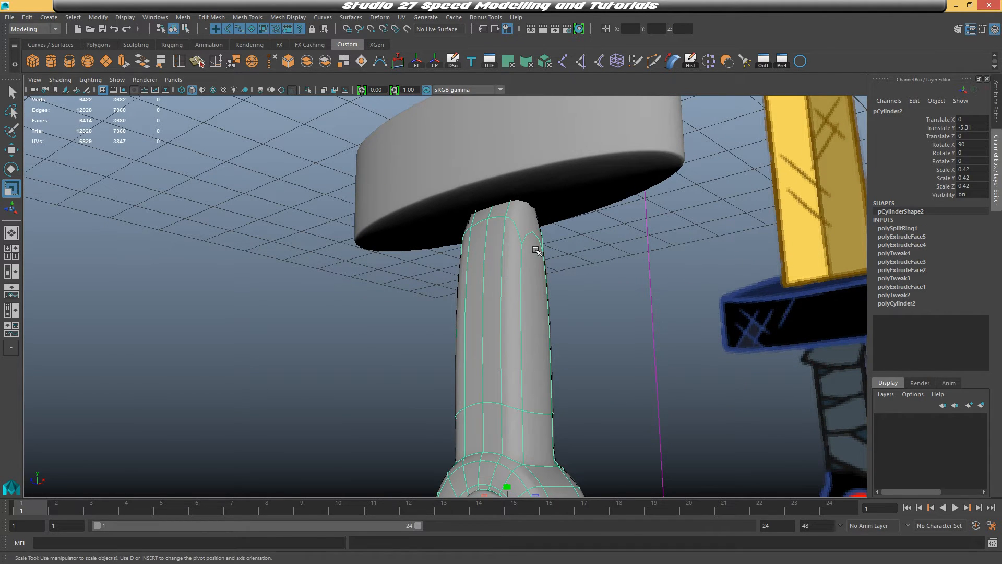
alt+drag(537, 250, 506, 273)
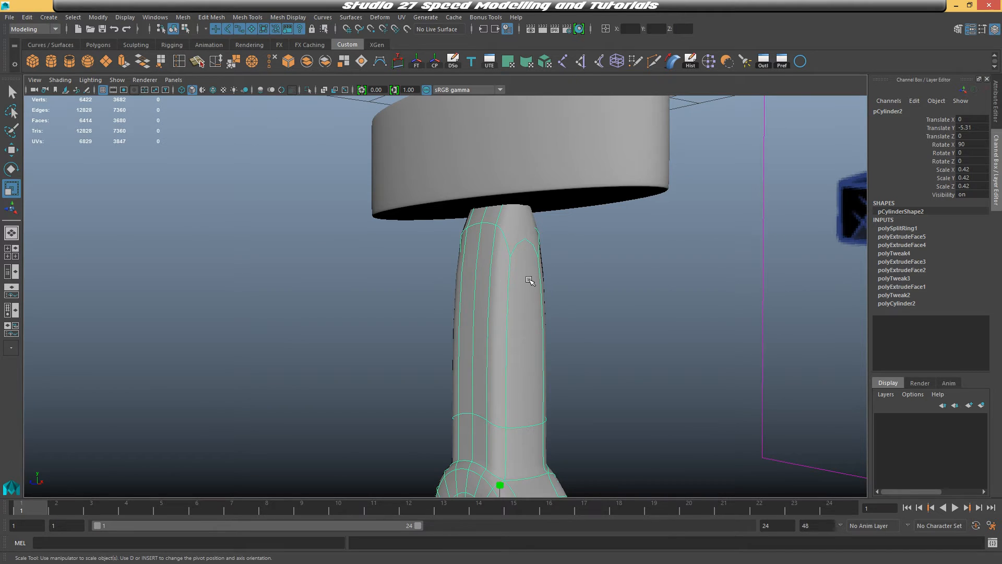
mouse_move(510, 253)
right_down()
mouse_move(511, 283)
mouse_move(510, 255)
right_up()
key(1)
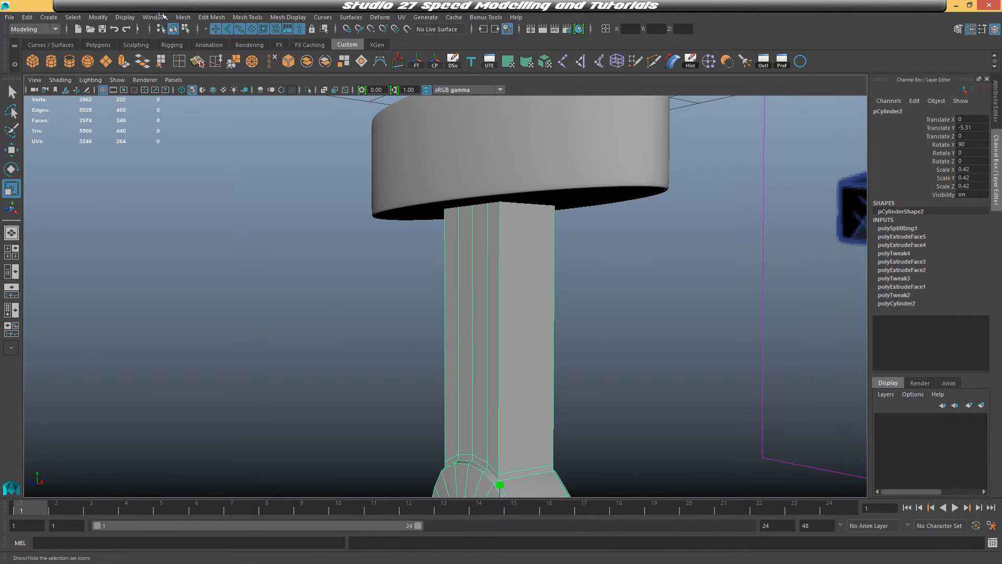
click(183, 17)
mouse_move(245, 18)
click(271, 96)
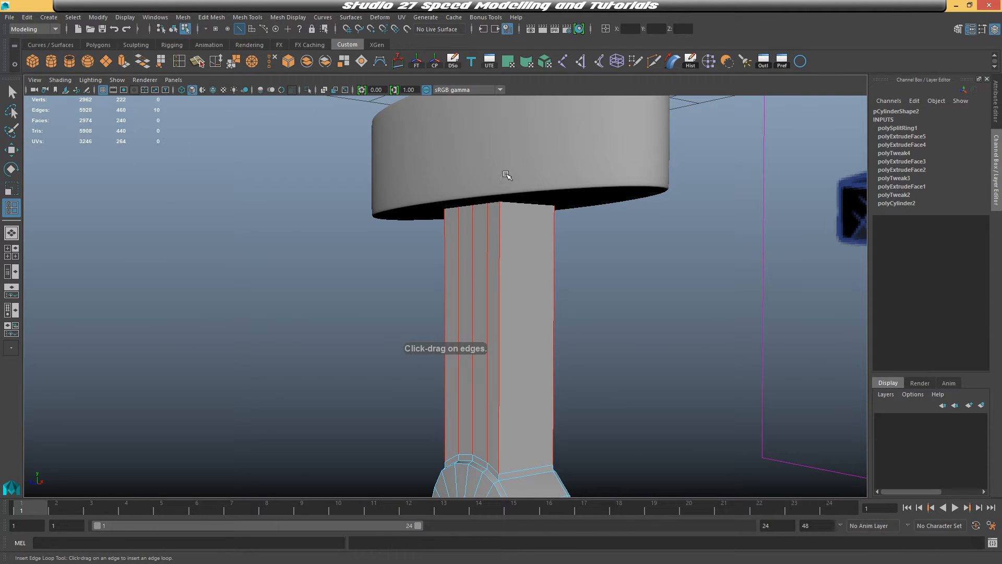
click(501, 210)
key(q)
key(3)
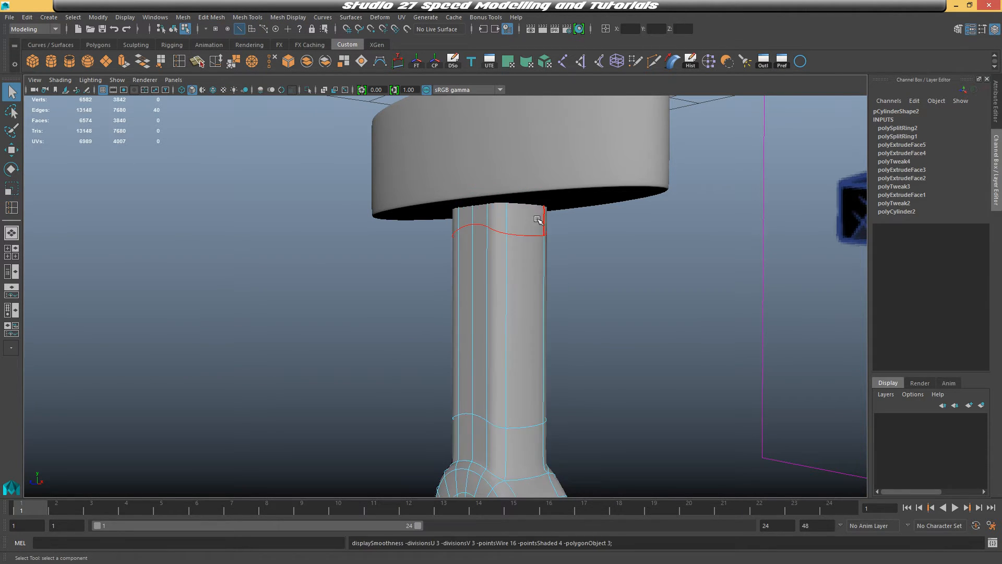
right_drag(516, 230, 516, 209)
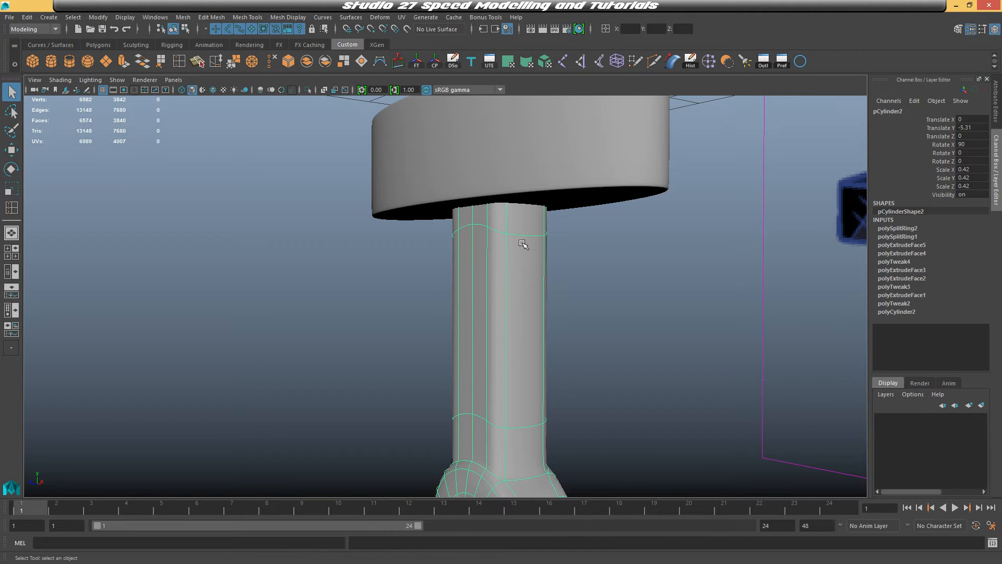
key(ctrl+z)
key(ctrl+z)
key(ctrl+z)
key(ctrl+z)
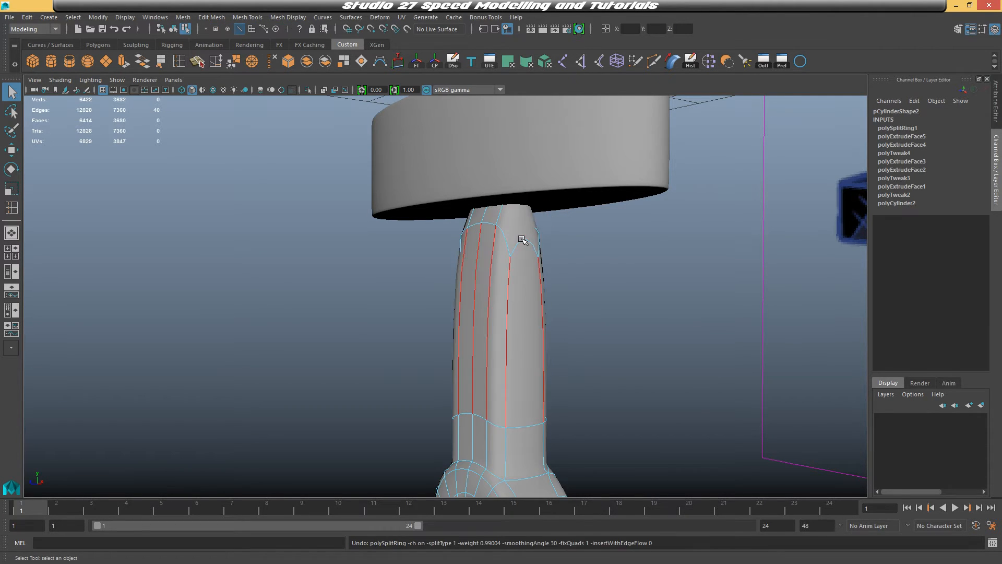
Select the extra vertical edge loops along the handle and delete them
key(1)
right_drag(522, 239, 524, 250)
click(525, 242)
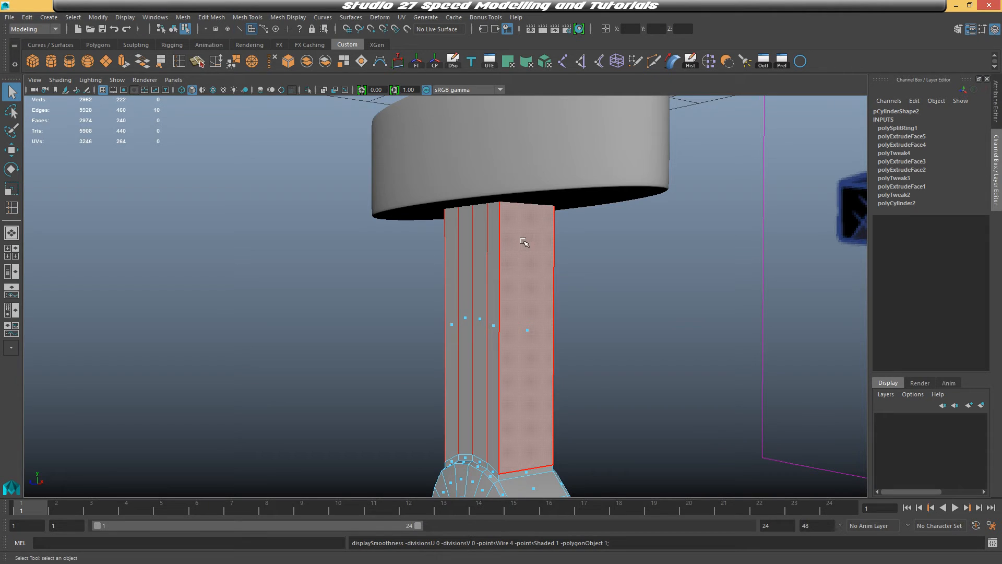
key(3)
key(Delete)
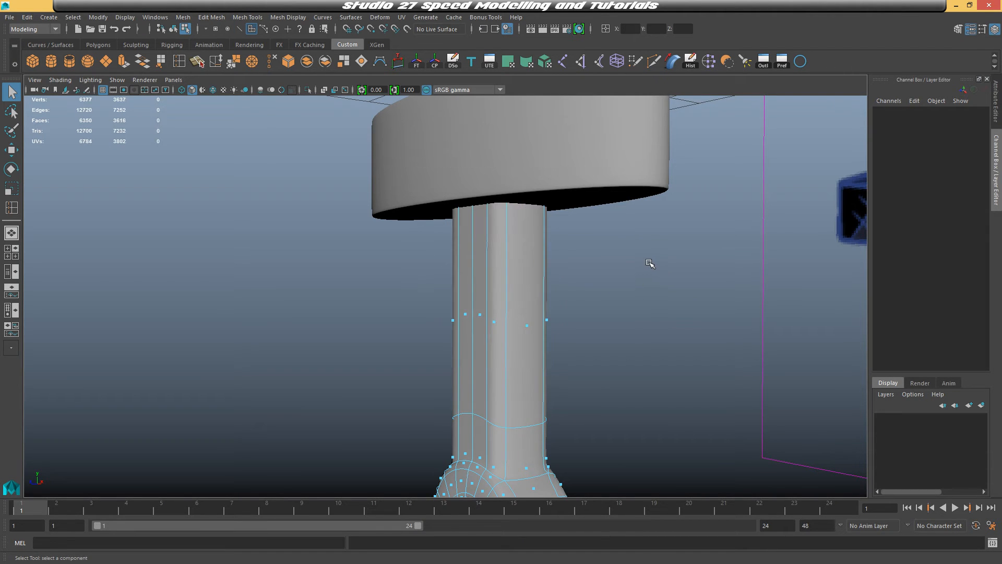
Inspect the handle, guard and pommel from several angles
right_drag(500, 241, 538, 216)
click(605, 246)
alt+right_drag(606, 245, 579, 291)
alt+drag(579, 291, 616, 284)
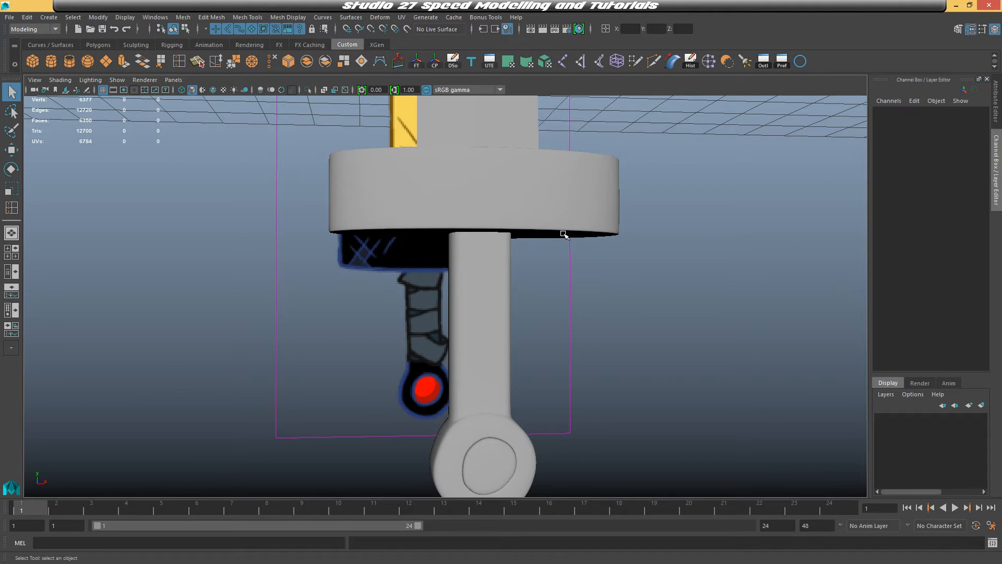
alt+drag(564, 235, 503, 220)
alt+right_drag(573, 239, 566, 279)
alt+middle_drag(567, 279, 567, 369)
alt+drag(567, 369, 615, 346)
alt+right_drag(615, 346, 584, 280)
alt+middle_drag(584, 280, 578, 358)
alt+drag(578, 358, 623, 366)
alt+middle_drag(623, 366, 604, 291)
scroll(596, 303, up, 3)
alt+drag(558, 310, 470, 271)
scroll(385, 223, up, 5)
key(w)
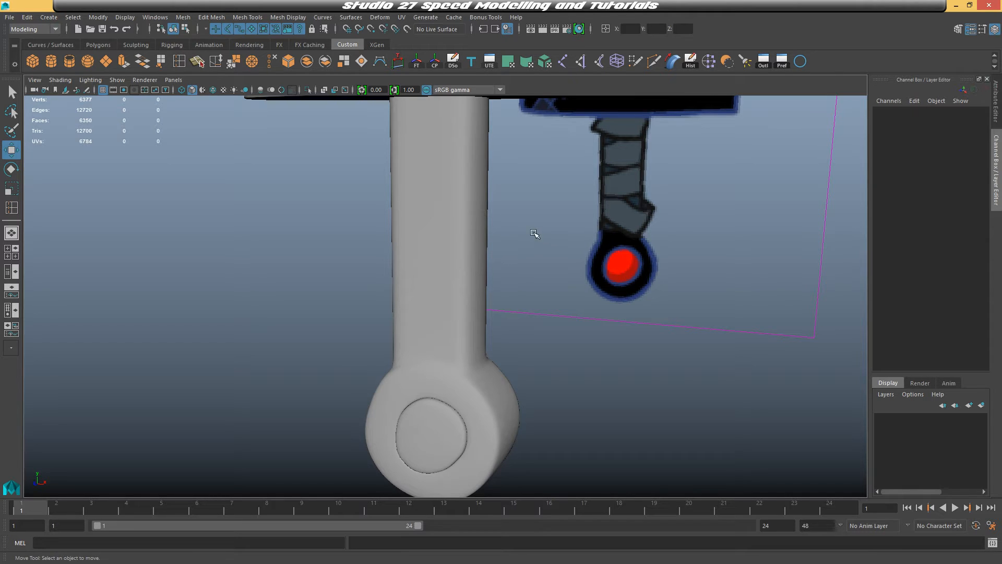
Create a polygon helix and move it down onto the sword's handle
click(48, 17)
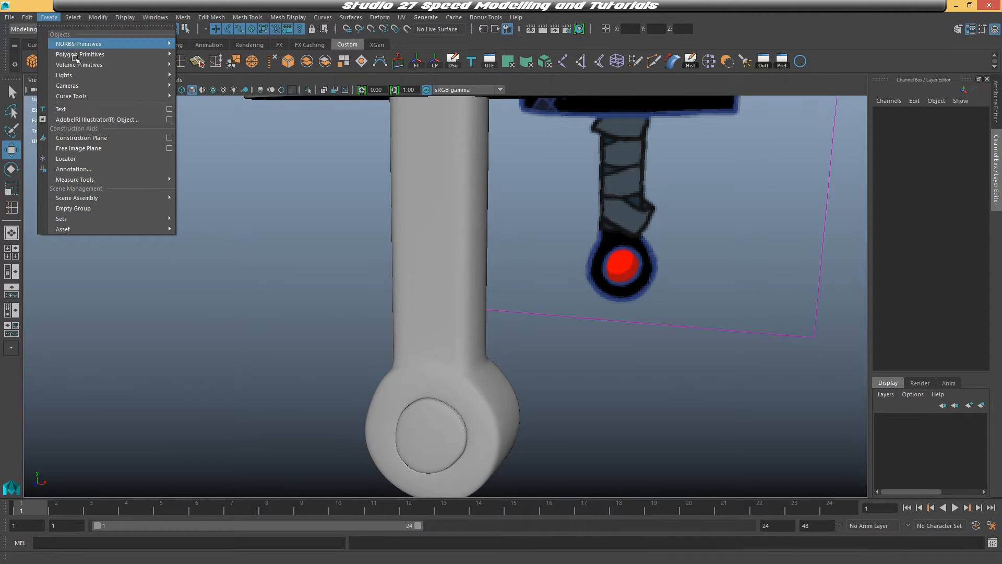
mouse_move(151, 57)
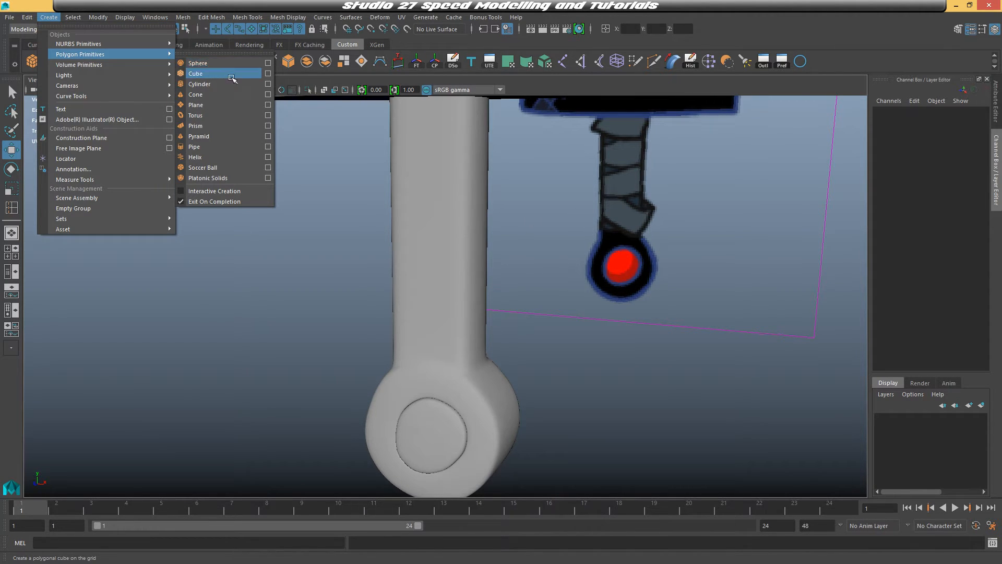
click(221, 158)
alt+right_drag(483, 282, 514, 201)
alt+middle_drag(515, 202, 523, 288)
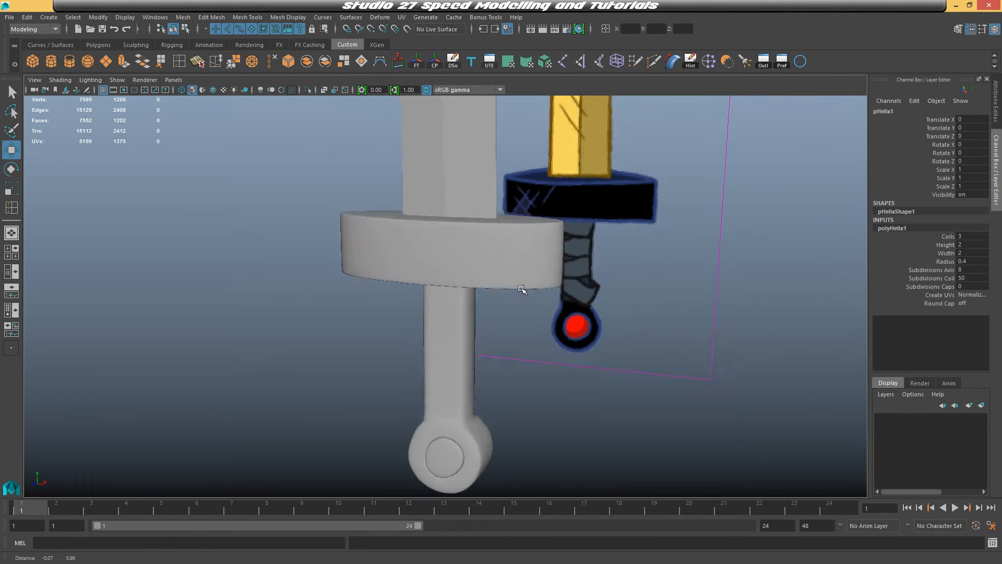
alt+right_drag(524, 289, 500, 166)
drag(448, 105, 448, 277)
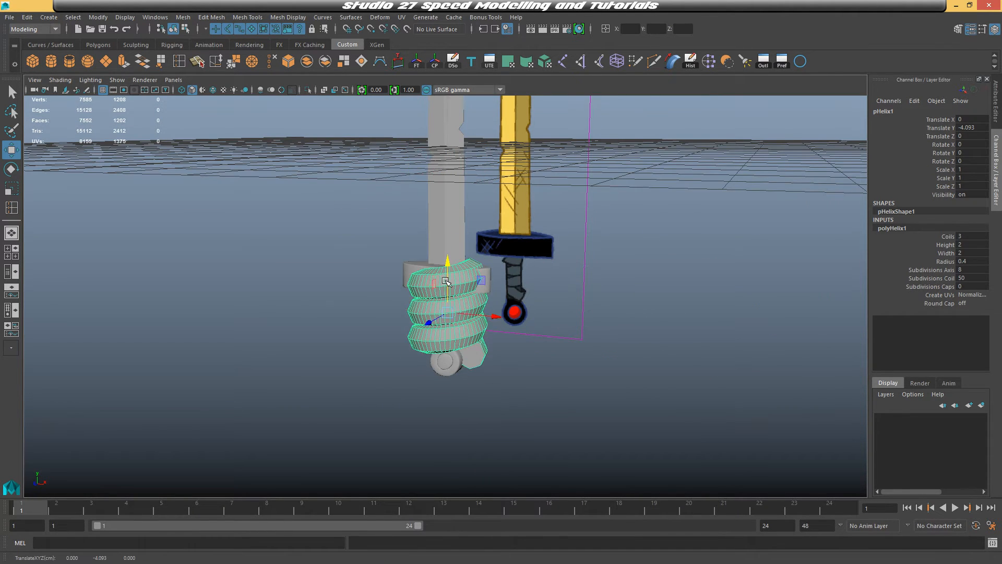
Set the helix to 4 coils and a height of 1.5
key(space)
key(space)
alt+middle_drag(490, 349, 456, 378)
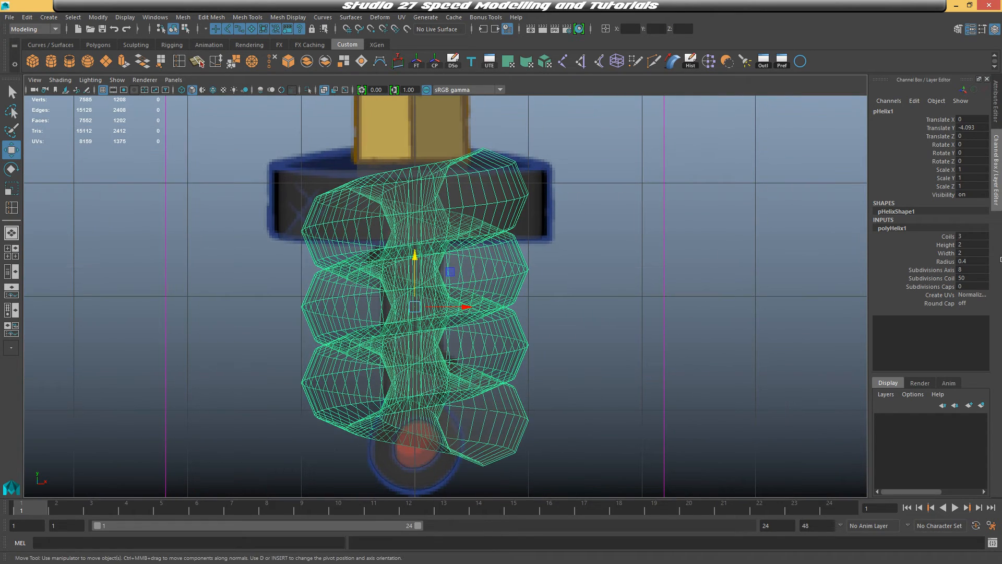
click(977, 236)
text(4)
key(Return)
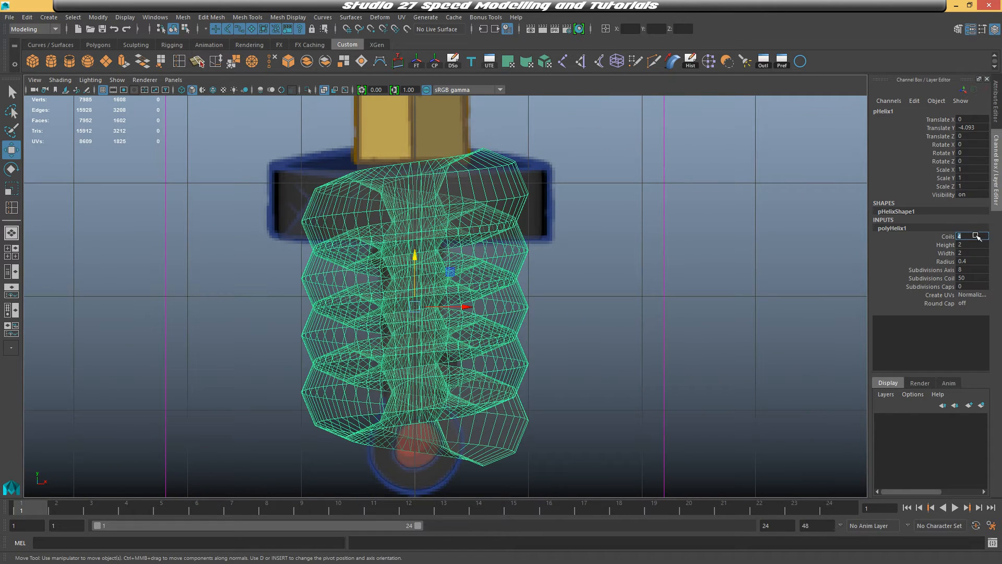
click(972, 245)
text(1.5)
key(Return)
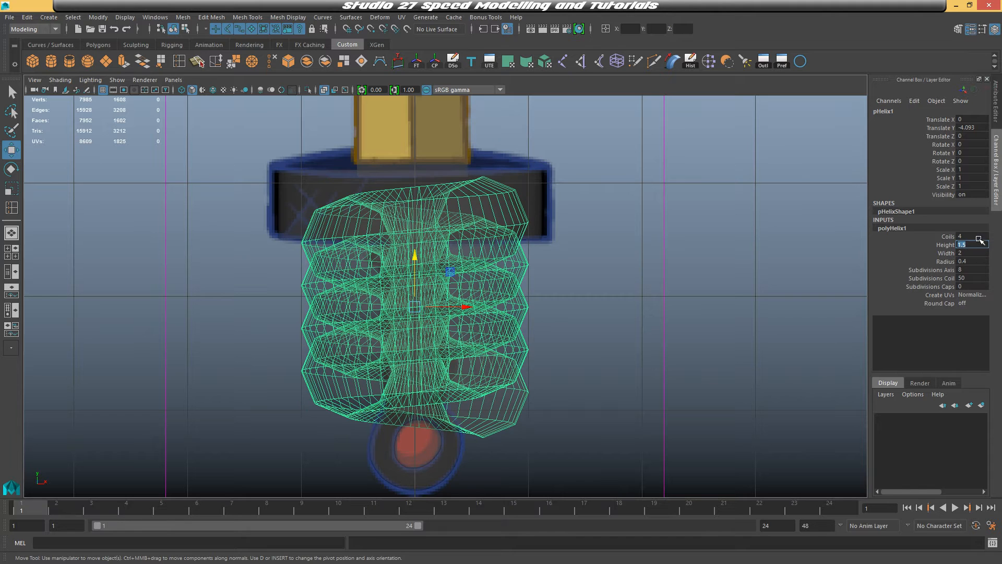
Set the helix width to 1 and its radius to 0.1
click(972, 253)
text(1)
key(Return)
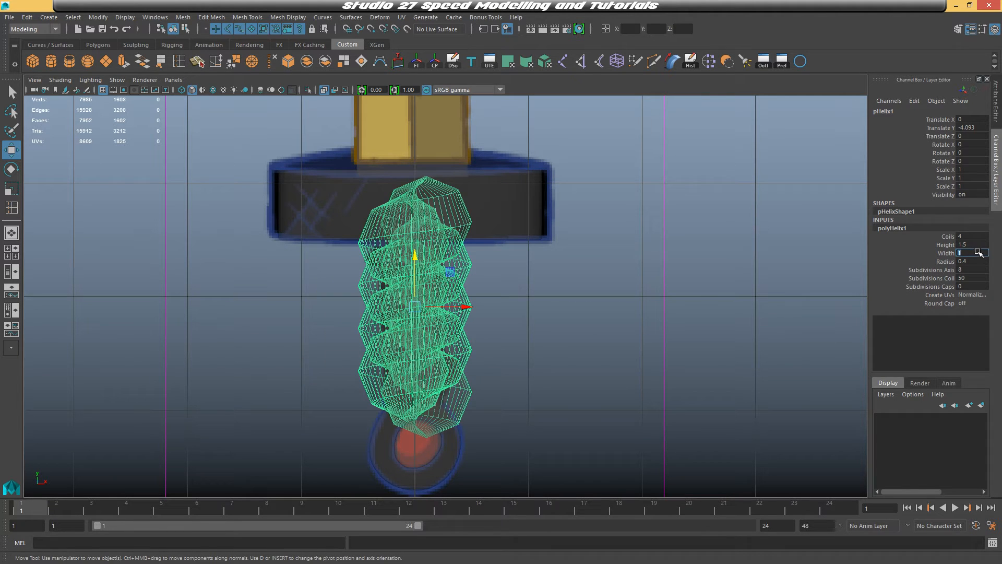
click(976, 261)
text(0.1)
key(Return)
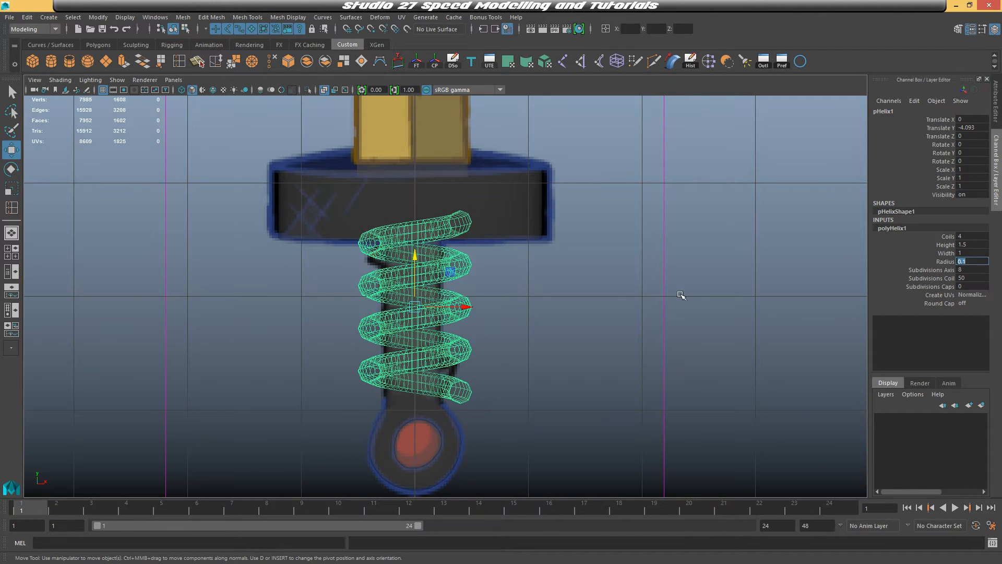
Set the helix height to 1.2 and nudge the helix slightly down the handle
scroll(680, 295, up, 2)
alt+middle_drag(630, 273, 629, 195)
drag(411, 182, 412, 192)
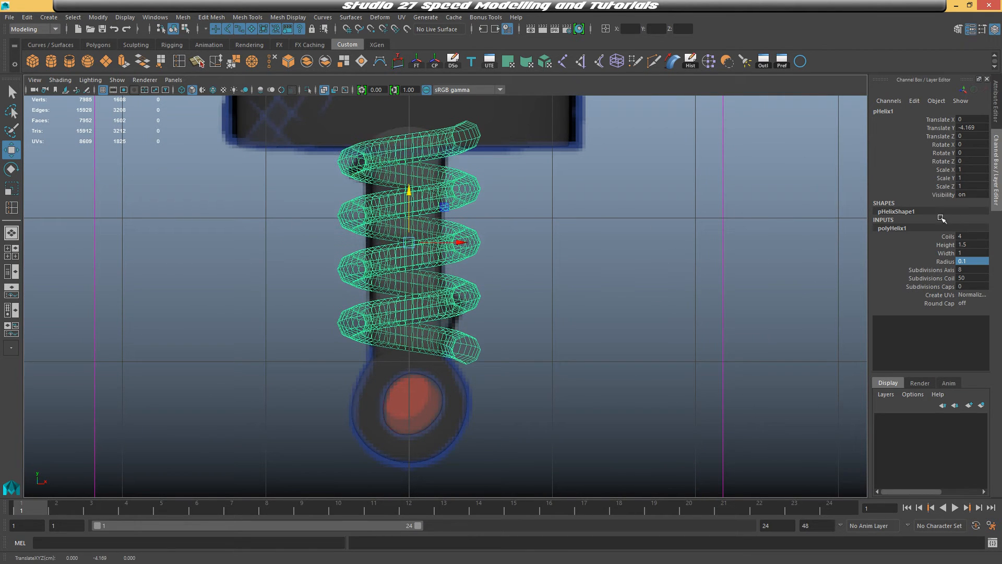
double_click(978, 244)
text(1.2)
key(Return)
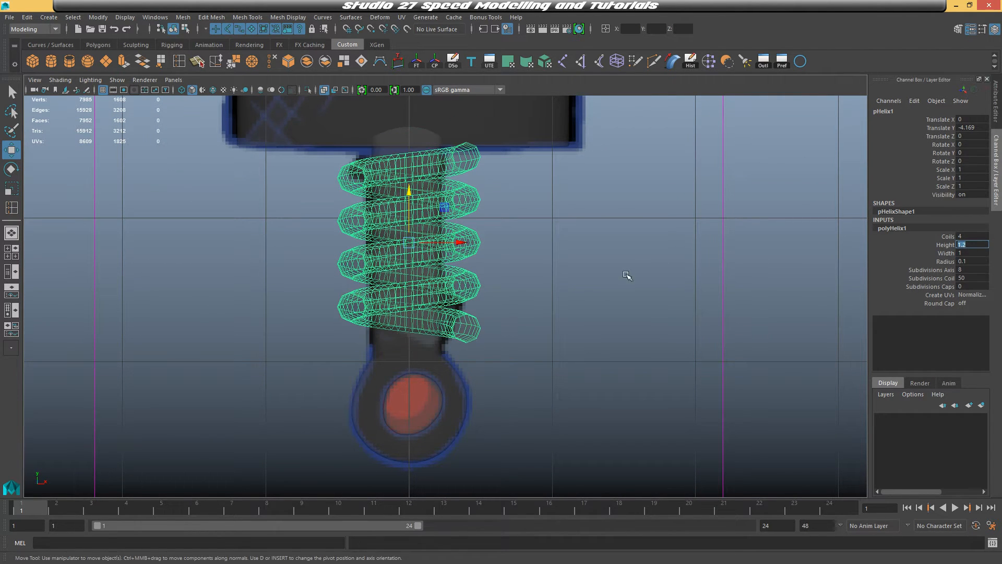
drag(411, 192, 410, 197)
Set the helix's coil subdivisions to 10
key(space)
key(space)
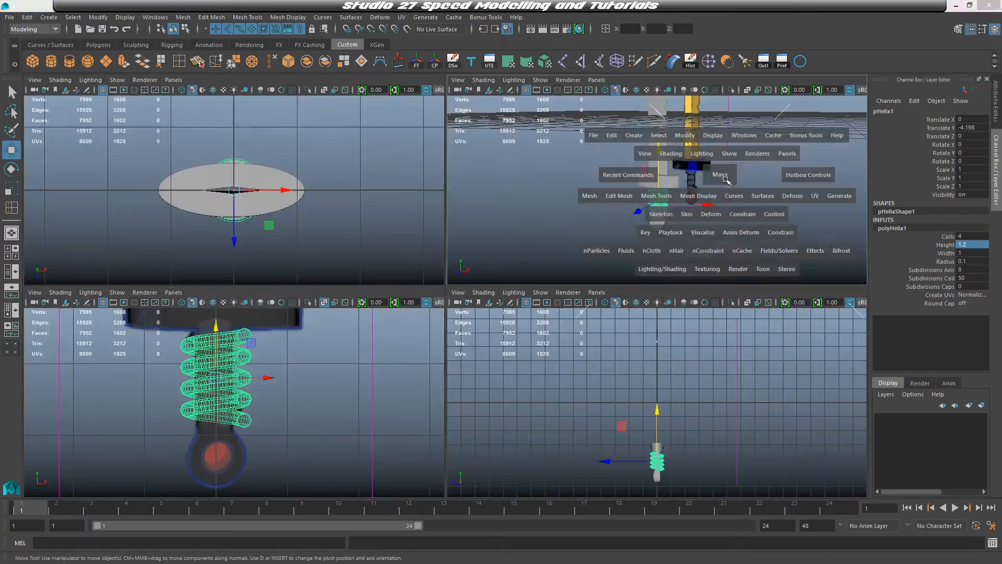
scroll(601, 219, up, 5)
alt+middle_drag(590, 225, 591, 286)
scroll(566, 143, up, 5)
alt+drag(591, 286, 527, 279)
alt+drag(478, 176, 548, 273)
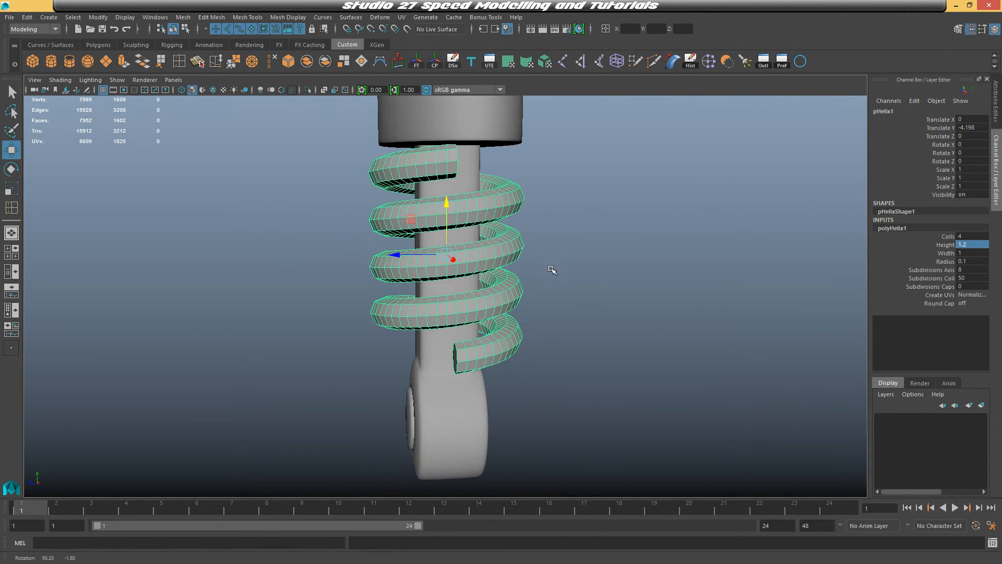
click(968, 277)
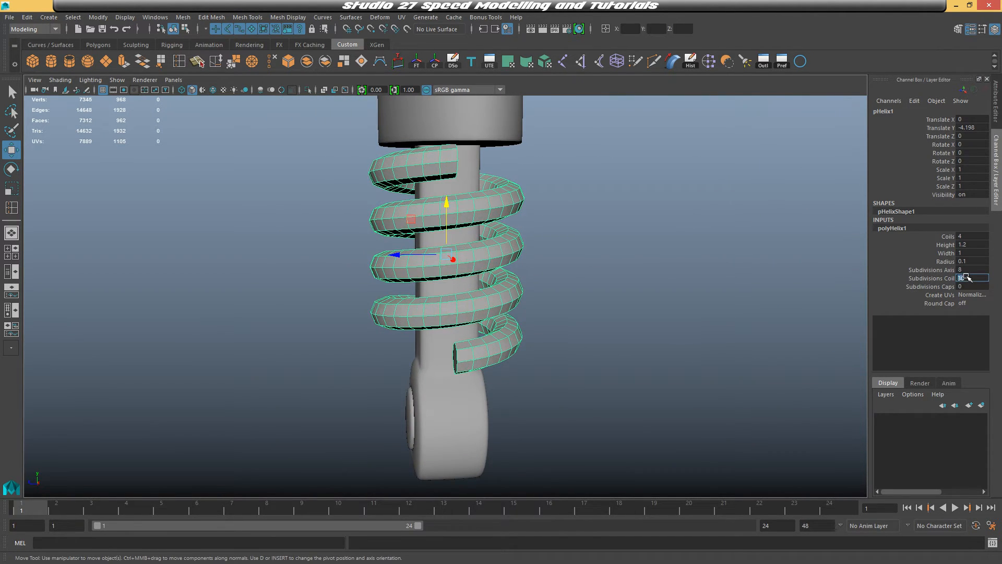
text(30)
alt+drag(631, 306, 820, 251)
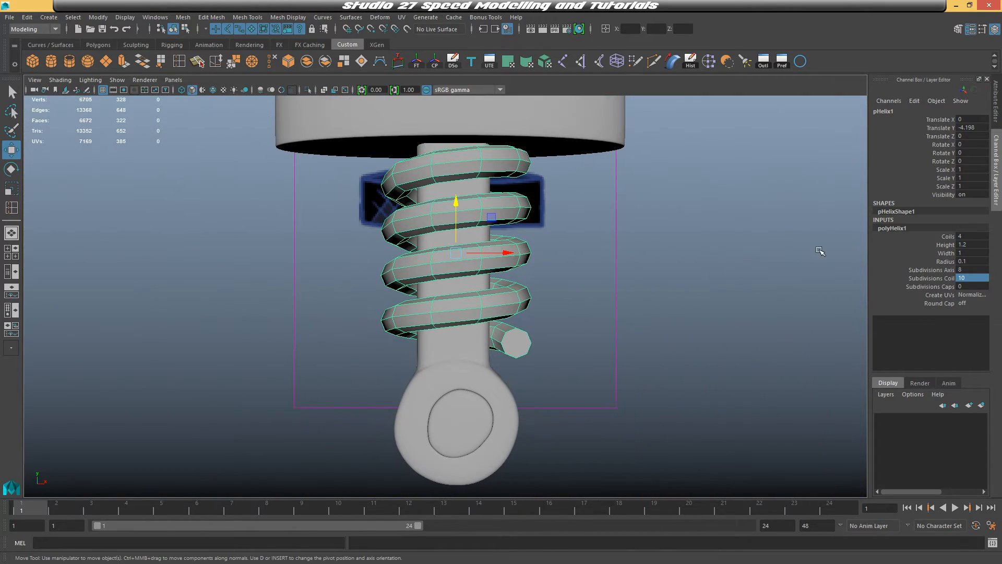
Set the helix width to 0.8 so it wraps tighter around the handle
click(977, 244)
double_click(972, 253)
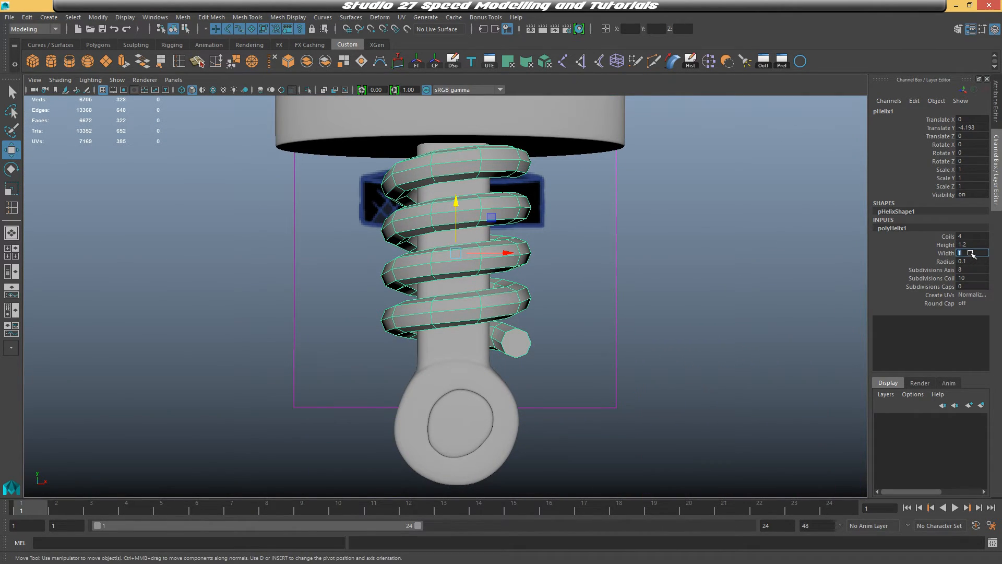
text(0.8)
key(Return)
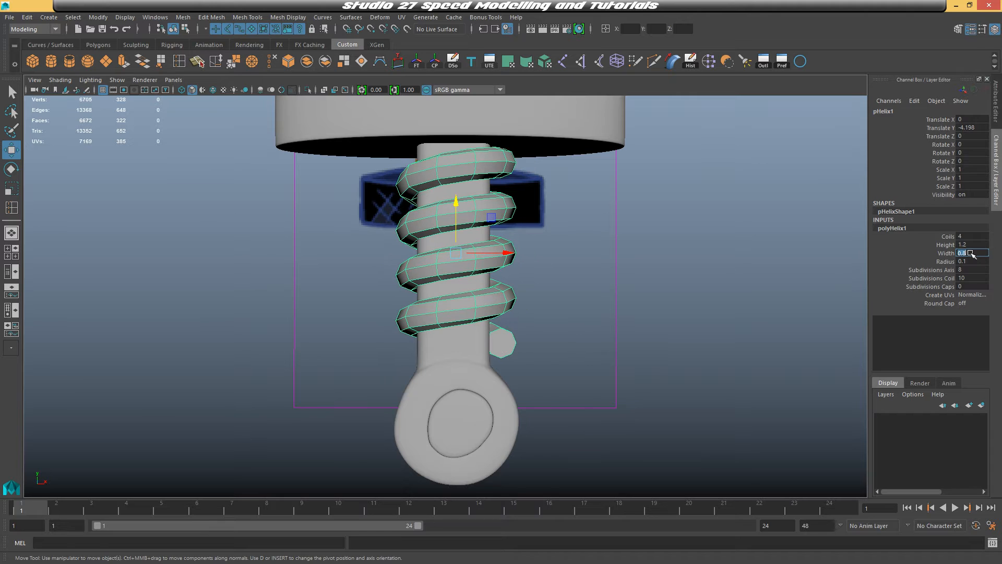
alt+drag(791, 261, 667, 311)
Select an edge loop running along the helix's coil
key(space)
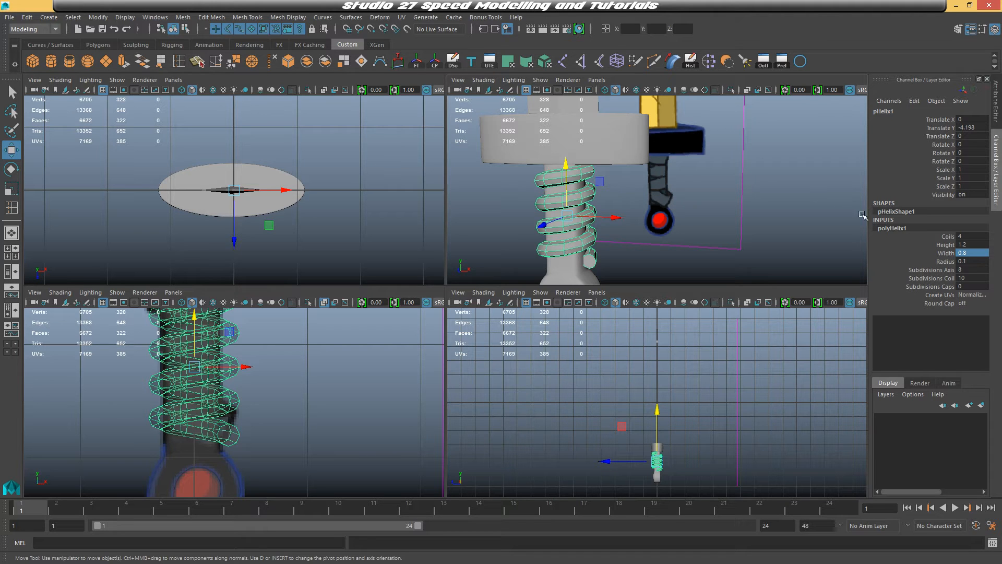
alt+drag(682, 217, 603, 136)
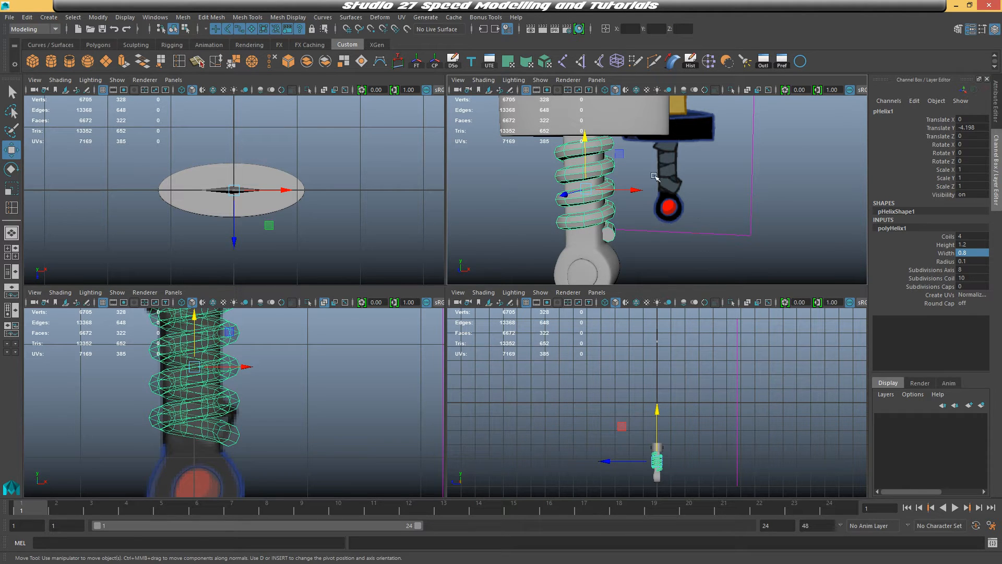
key(space)
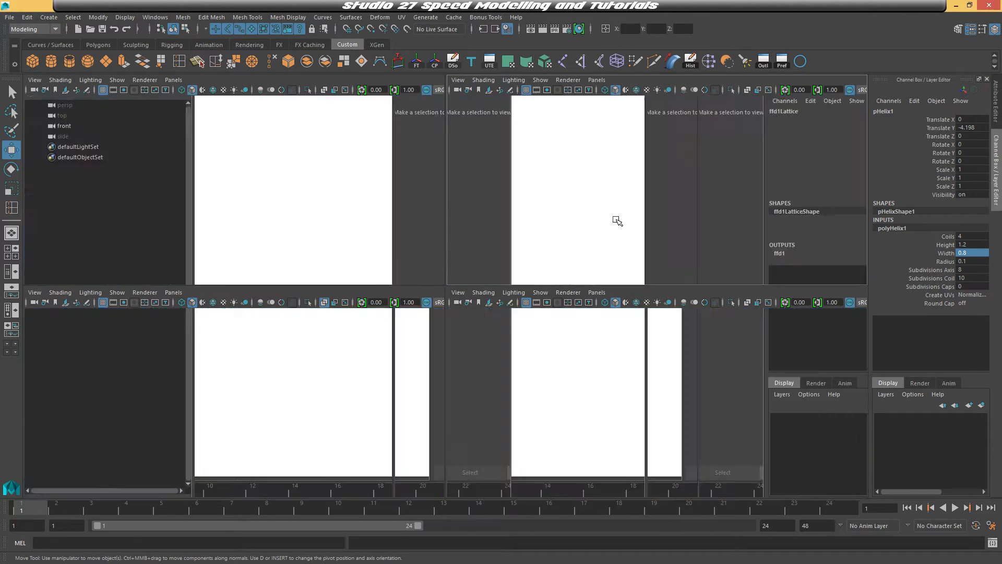
alt+middle_drag(617, 219, 687, 211)
alt+drag(687, 210, 627, 222)
right_click(448, 216)
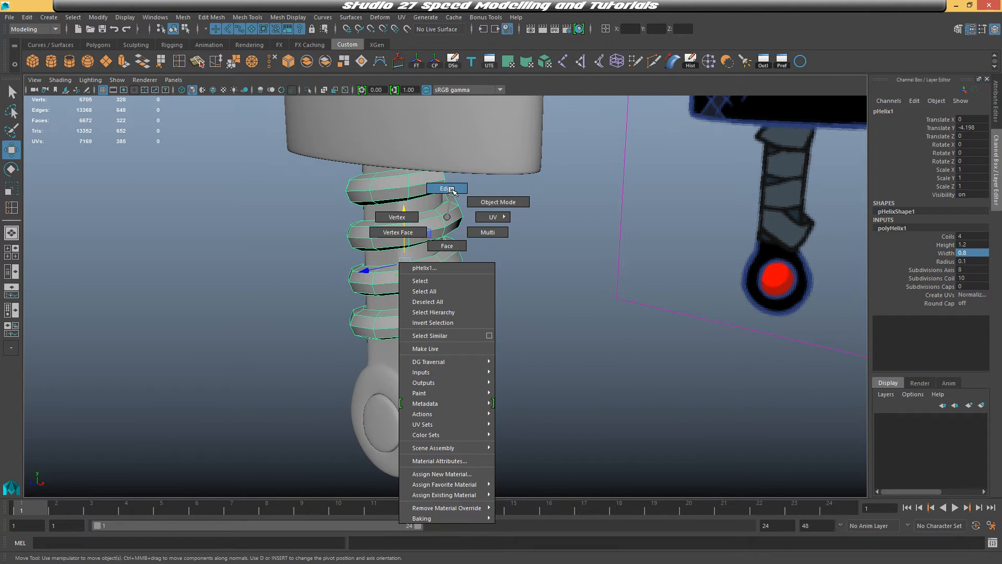
click(452, 191)
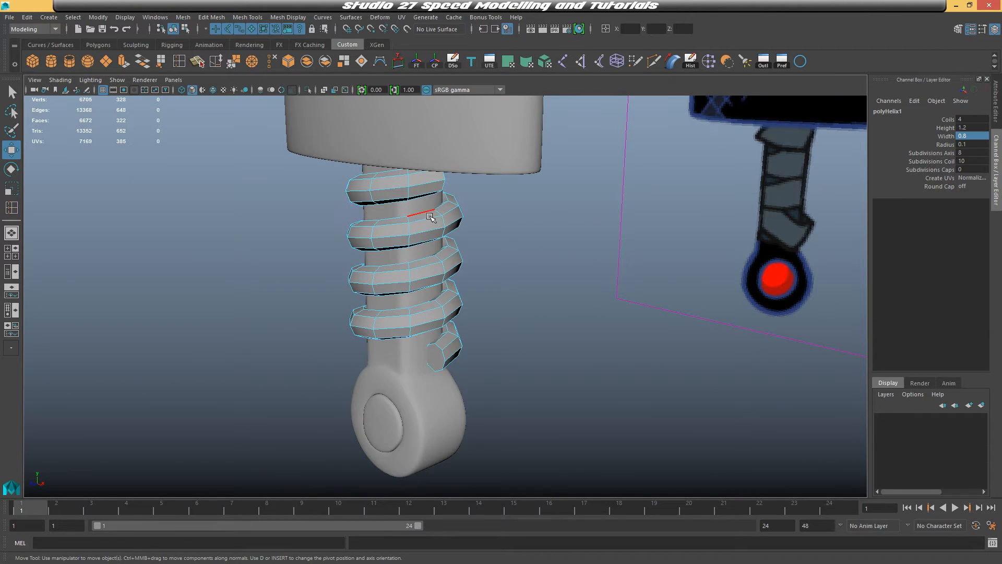
alt+drag(414, 212, 473, 240)
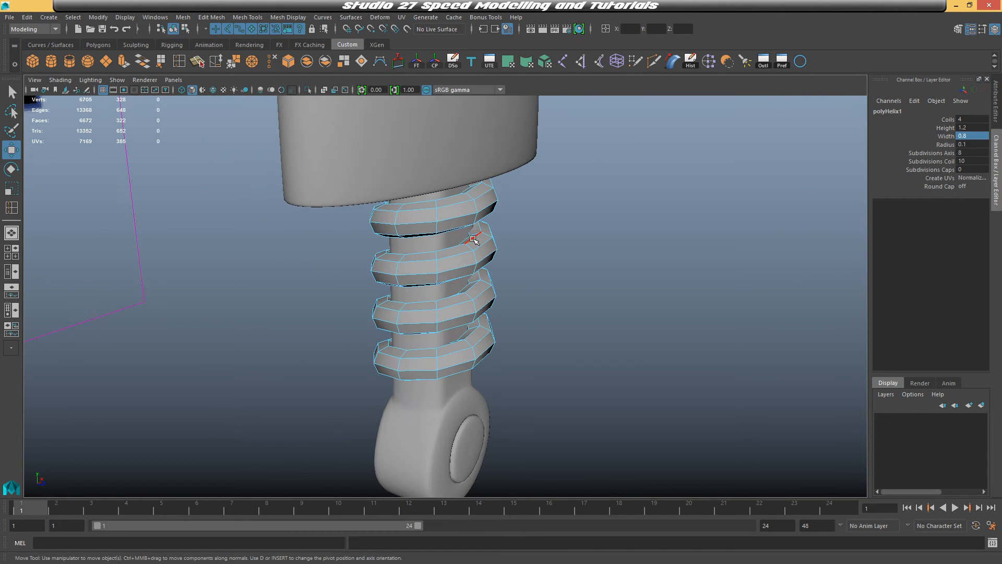
double_click(473, 239)
alt+drag(475, 238, 459, 250)
Convert the selected helix edges into a curve with Polygon Edges to Curve
click(27, 17)
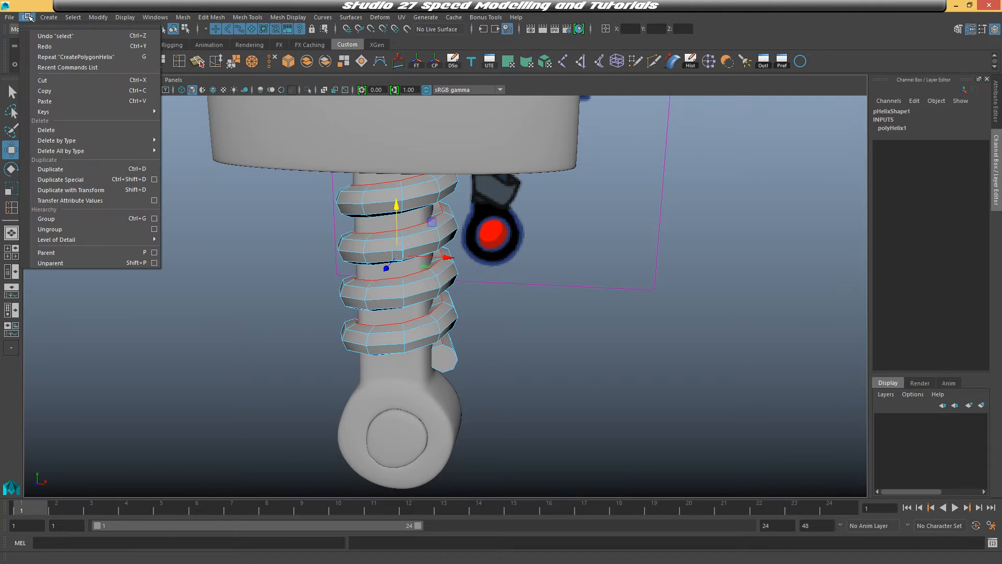
mouse_move(53, 17)
mouse_move(99, 18)
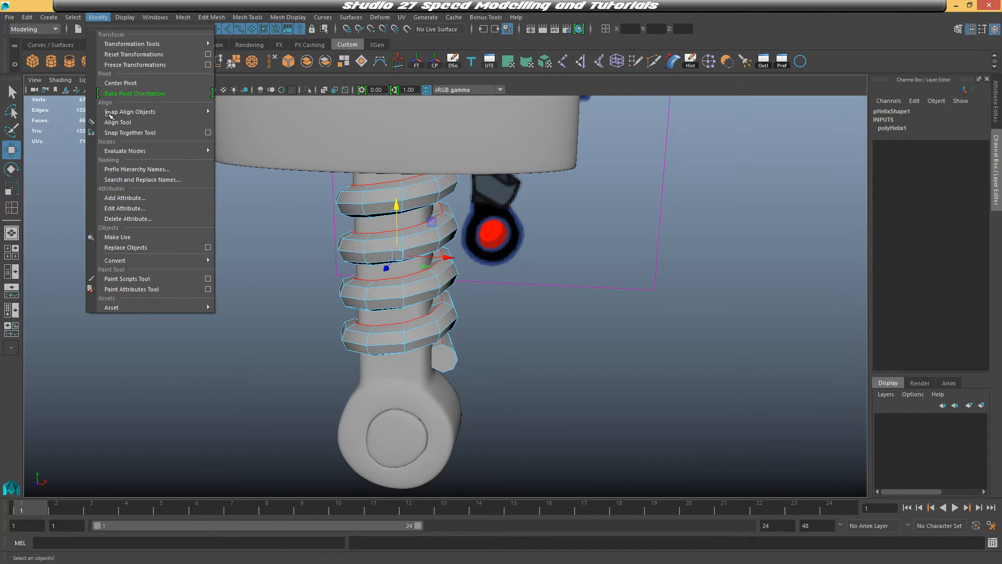
mouse_move(192, 261)
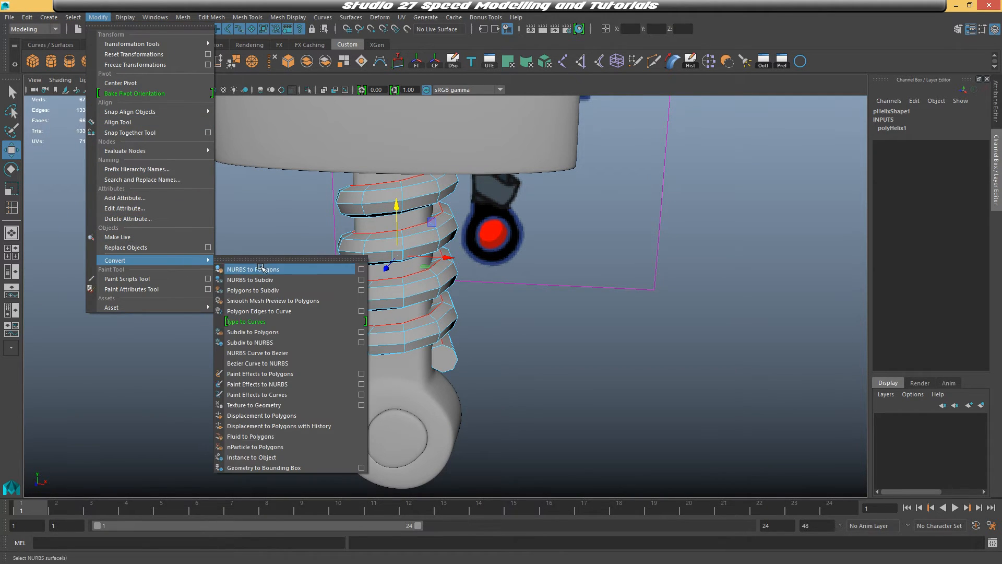
click(334, 312)
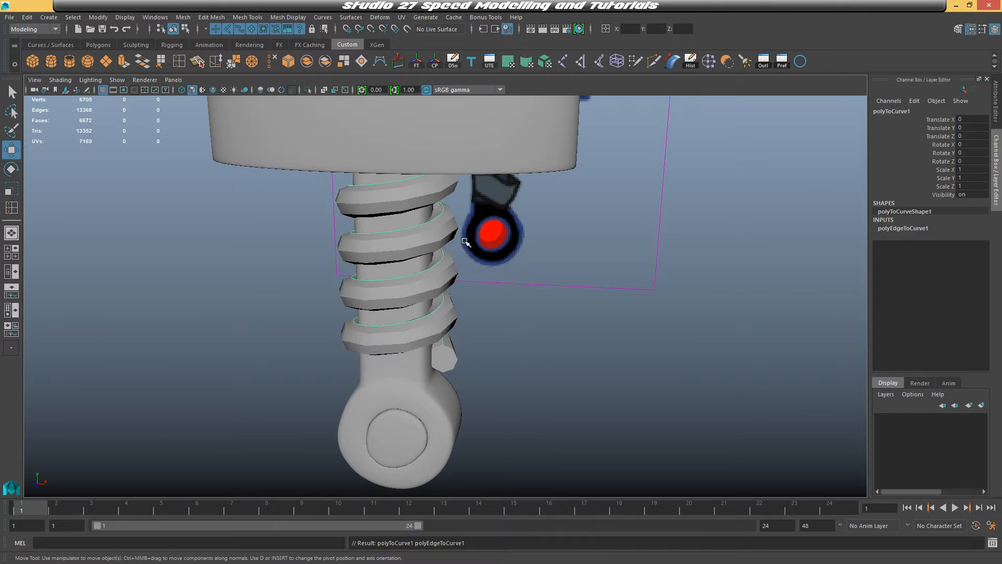
Select the helix mesh and delete it, keeping the new curve
alt+drag(466, 242, 423, 245)
click(424, 245)
key(Delete)
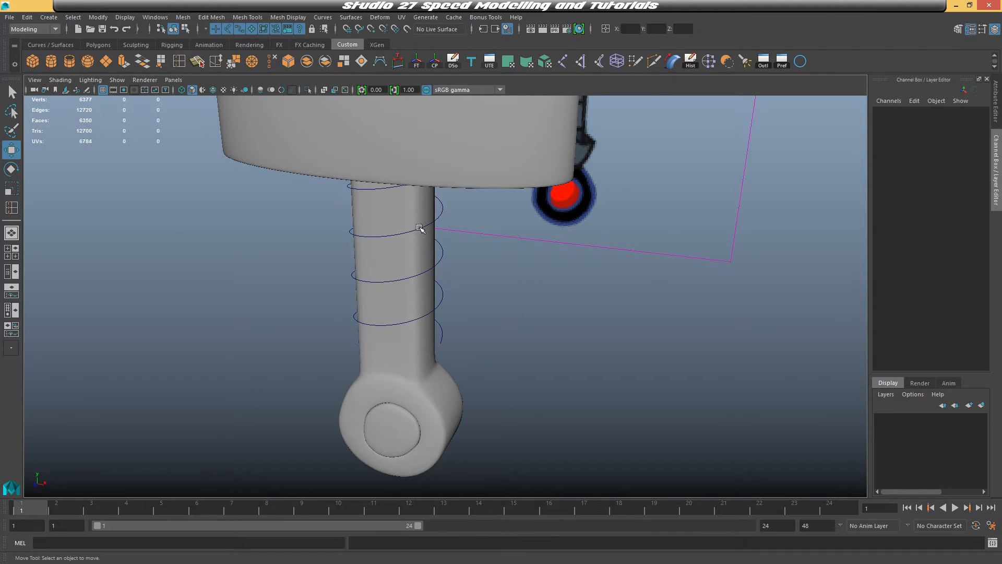
Select the spiral curve and switch to editing its control vertices
click(419, 228)
alt+drag(493, 293, 363, 277)
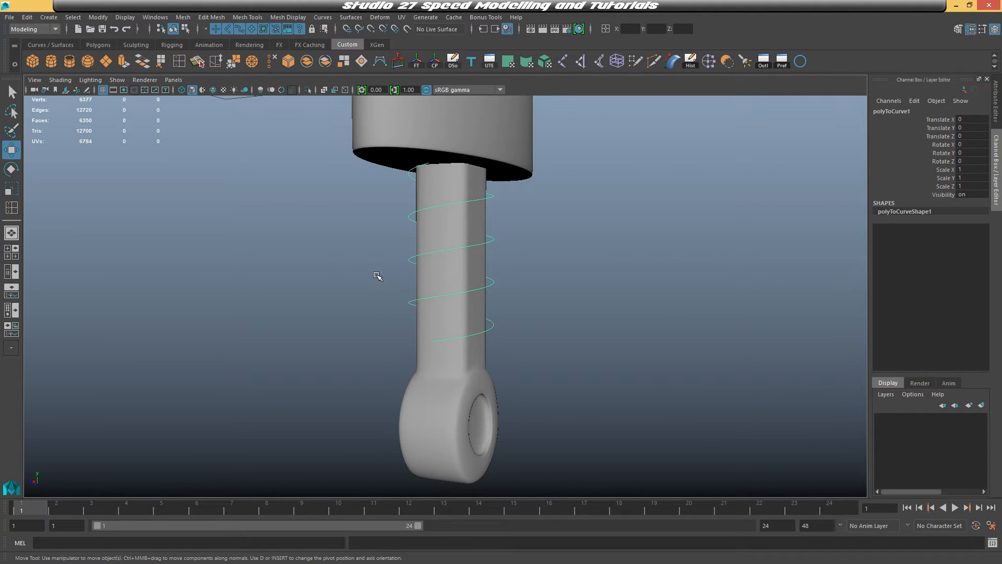
alt+drag(471, 285, 443, 227)
click(447, 202)
click(450, 199)
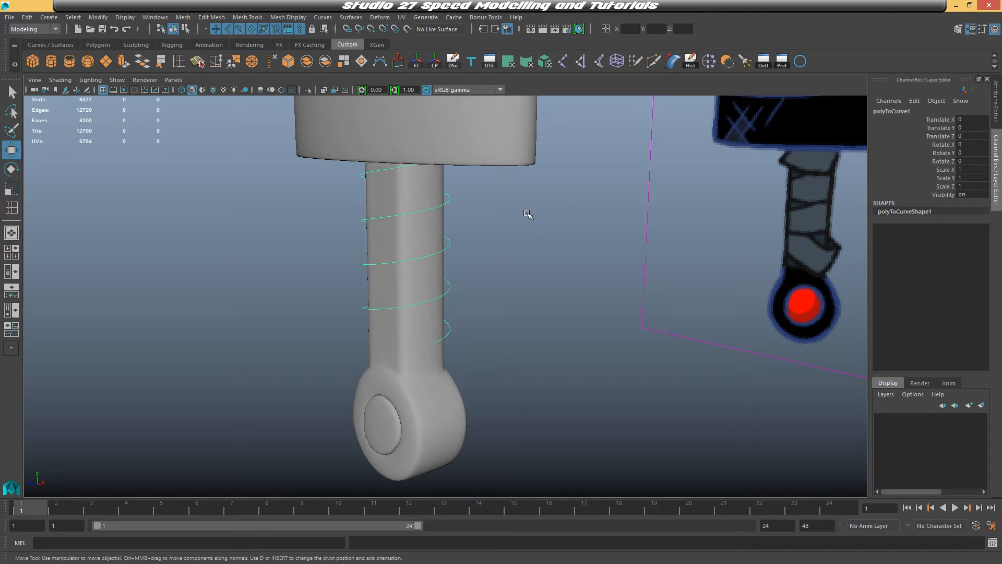
mouse_move(494, 234)
alt+mouse_down()
mouse_move(587, 240)
mouse_move(581, 251)
mouse_move(505, 225)
alt+mouse_up()
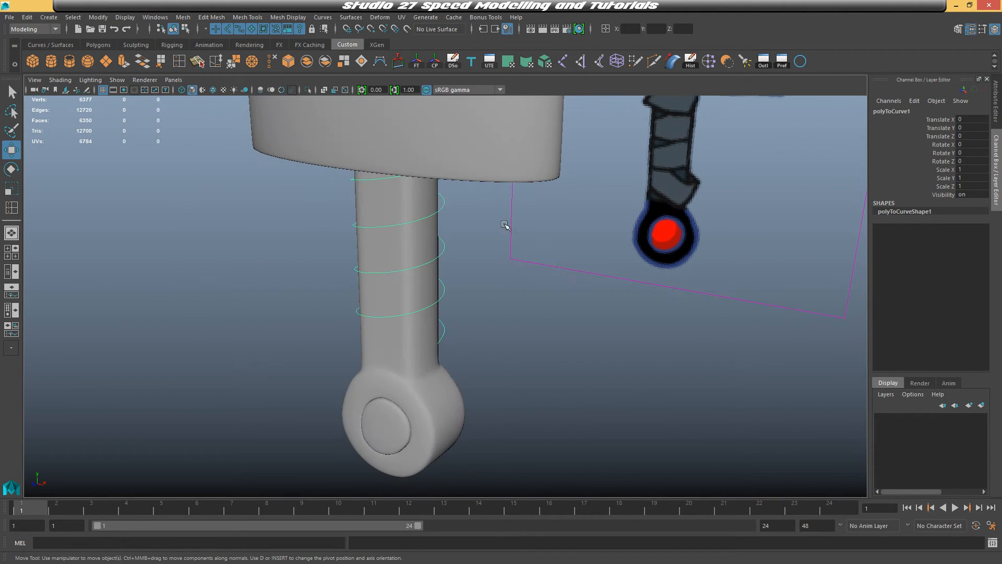
click(448, 207)
click(448, 213)
right_click(488, 226)
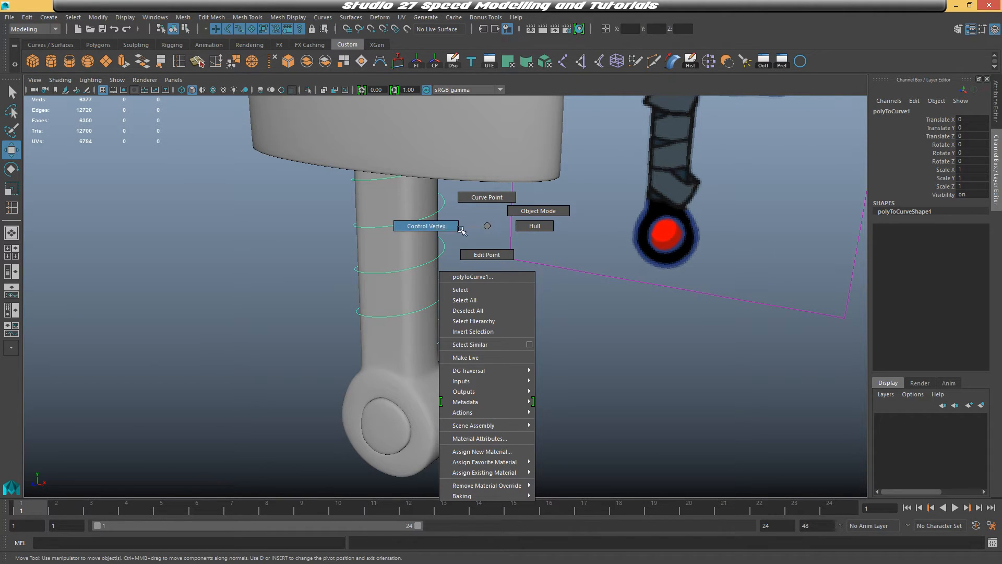
right_drag(446, 226, 447, 227)
alt+drag(489, 254, 530, 244)
drag(433, 196, 527, 226)
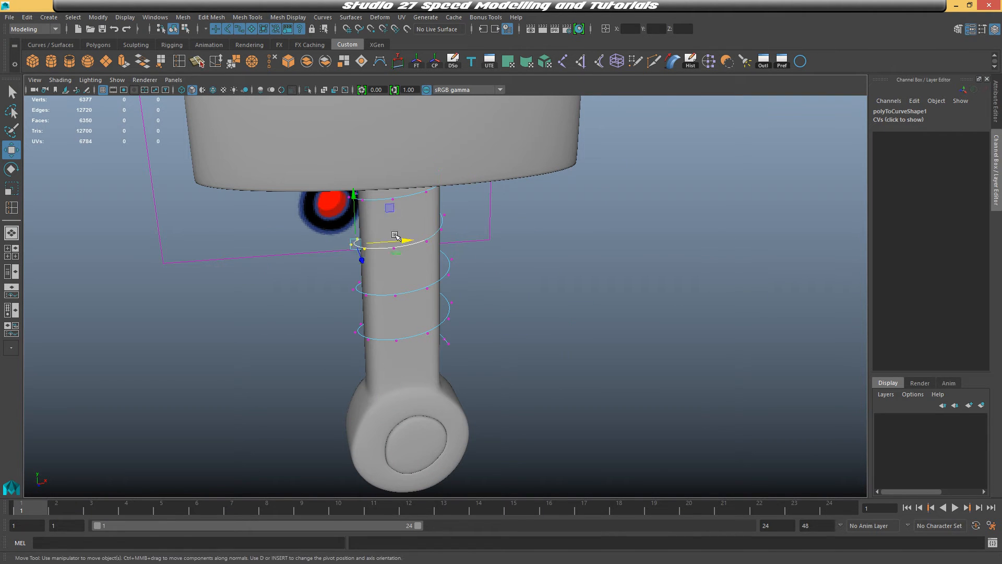
Move the spiral curve's control vertices to bend its ends in toward the handle
drag(349, 274, 372, 303)
drag(410, 285, 415, 286)
mouse_move(491, 267)
alt+mouse_down()
mouse_move(456, 258)
mouse_move(451, 276)
mouse_move(485, 260)
alt+mouse_up()
alt+drag(504, 263, 637, 252)
drag(508, 221, 478, 256)
drag(536, 240, 530, 240)
alt+drag(533, 242, 556, 240)
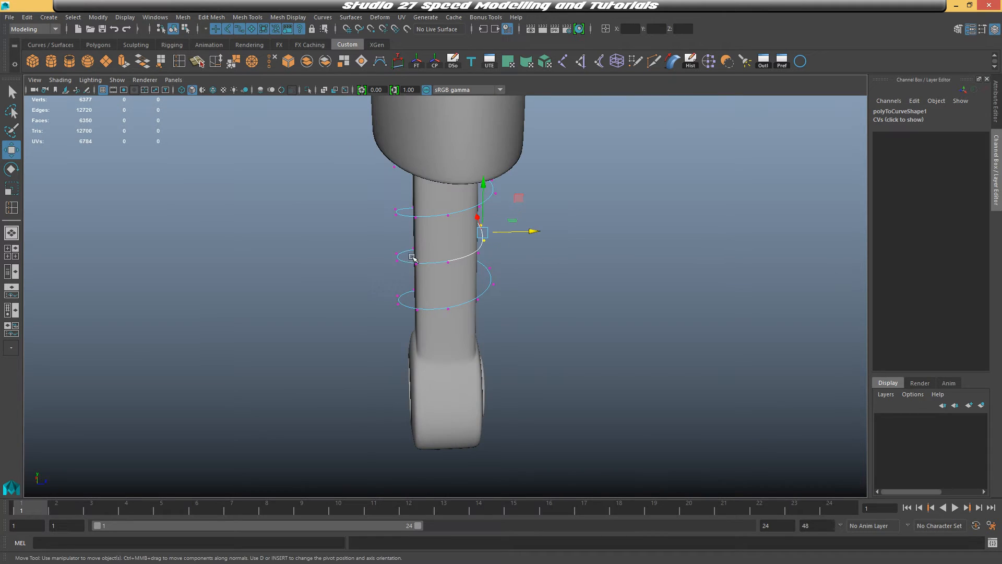
drag(386, 239, 480, 293)
drag(541, 275, 531, 275)
drag(377, 282, 453, 301)
alt+drag(453, 300, 351, 304)
alt+drag(493, 264, 501, 284)
drag(504, 293, 463, 239)
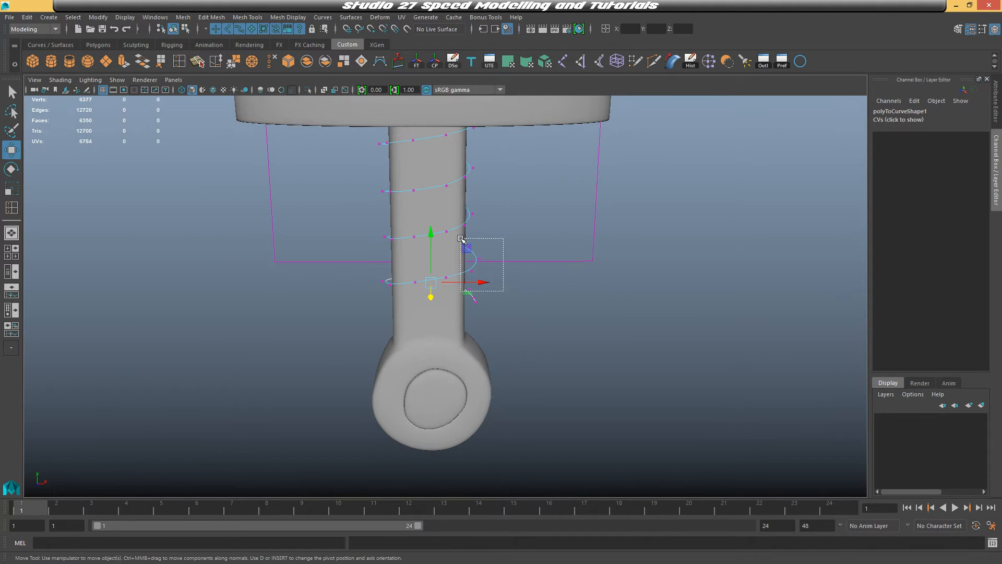
Keep moving the spiral curve's control vertices to tuck its ends in against the handle
drag(527, 277, 486, 232)
drag(398, 261, 485, 277)
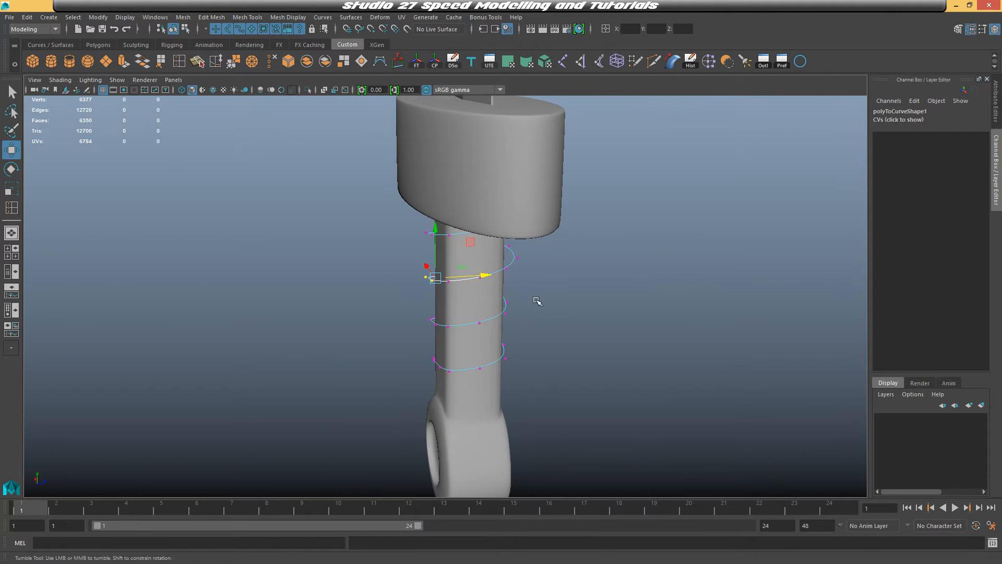
alt+drag(536, 300, 511, 292)
drag(526, 275, 490, 238)
drag(549, 256, 507, 238)
key(ctrl+z)
drag(560, 254, 610, 241)
drag(522, 206, 555, 216)
drag(554, 203, 453, 252)
right_drag(453, 252, 496, 233)
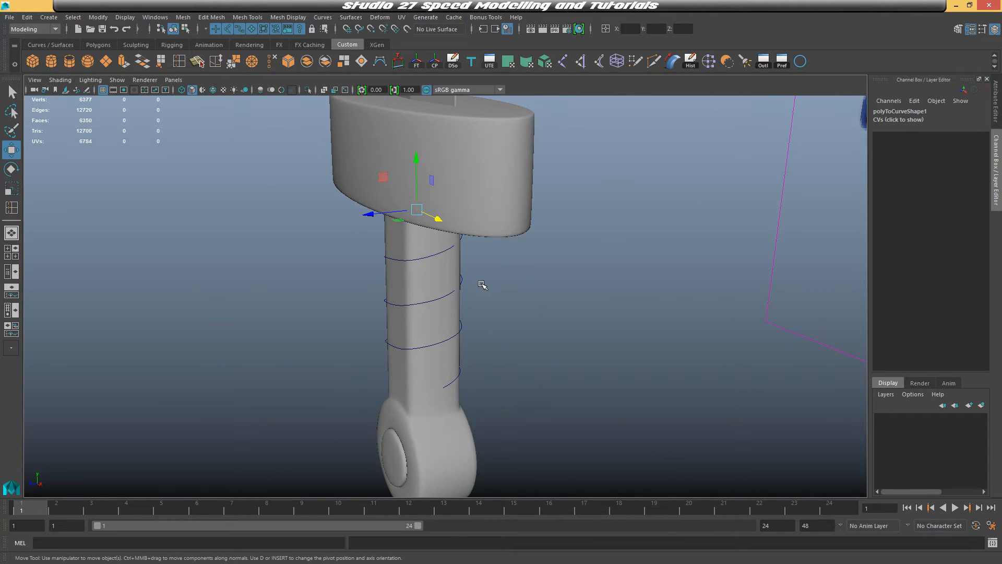
Select the spiral curve, duplicate it, and center the duplicate's pivot
alt+drag(482, 285, 491, 271)
right_drag(435, 253, 475, 236)
click(447, 252)
click(446, 251)
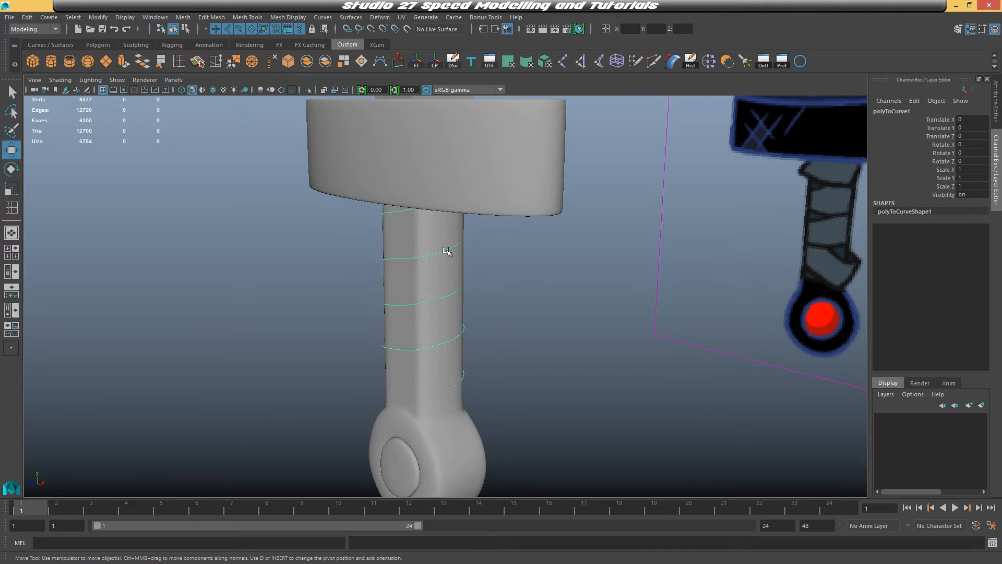
key(ctrl+d)
alt+drag(483, 277, 414, 127)
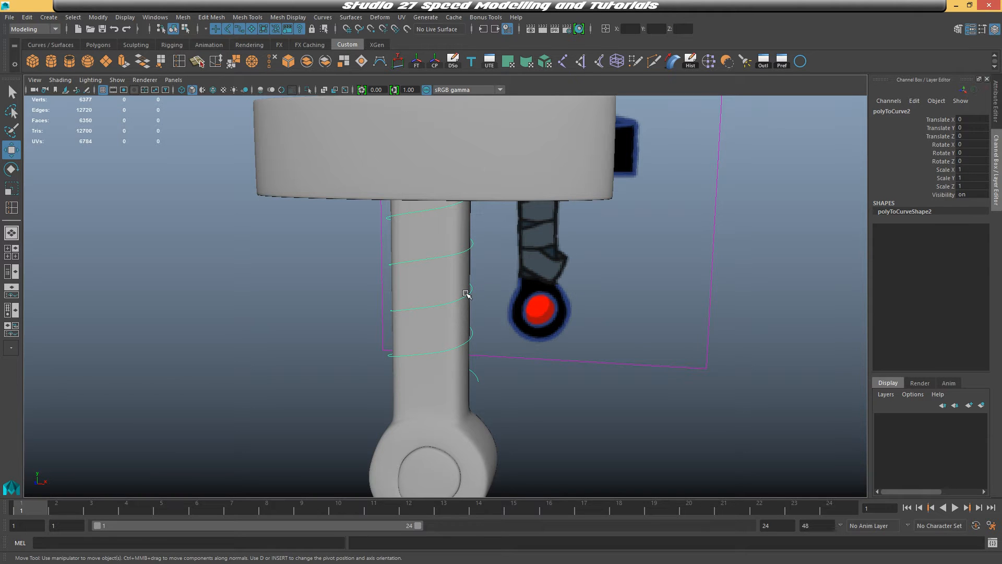
scroll(475, 295, down, 10)
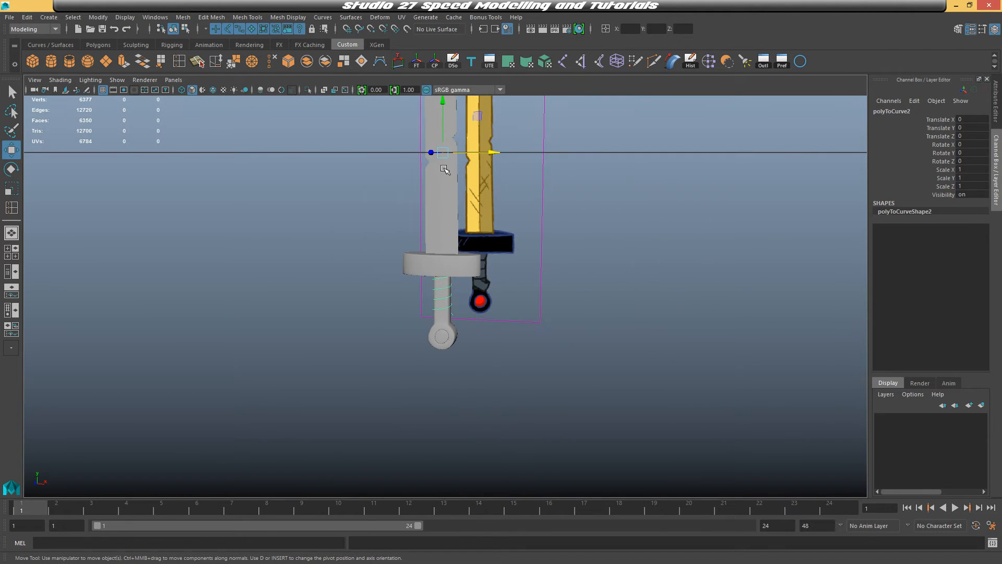
click(92, 17)
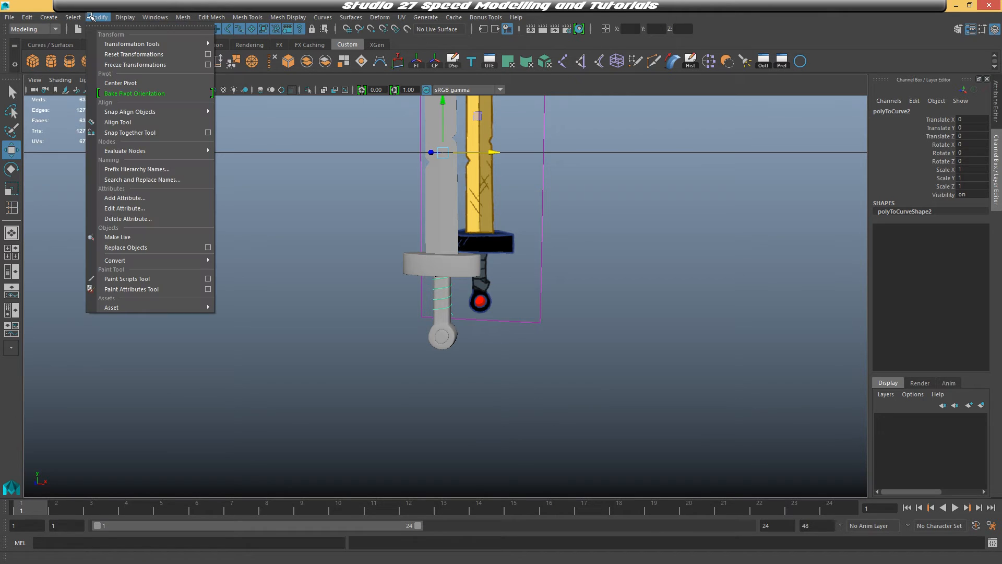
click(121, 83)
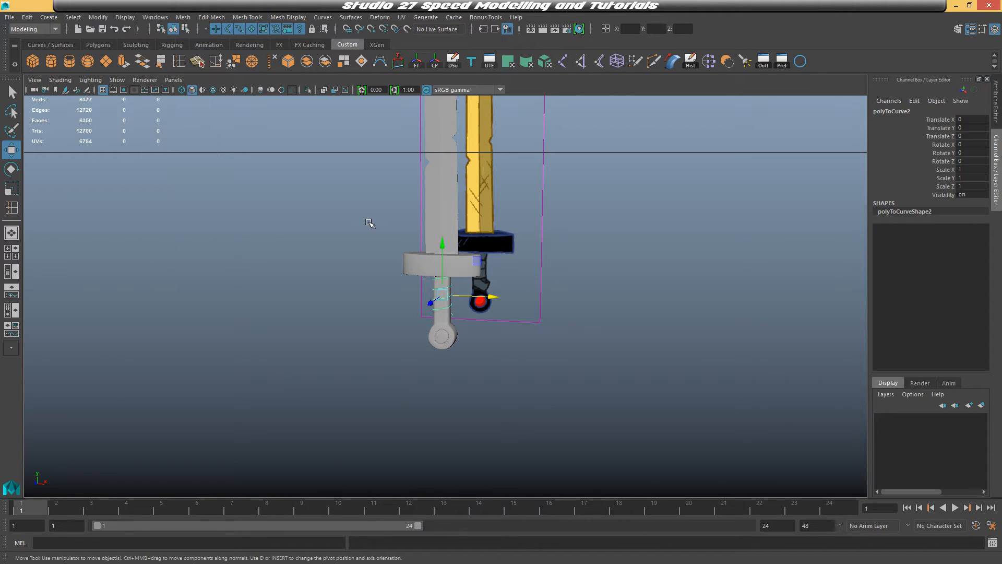
Move the duplicate spiral curve slightly down along the handle
scroll(615, 276, up, 3)
scroll(615, 276, up, 6)
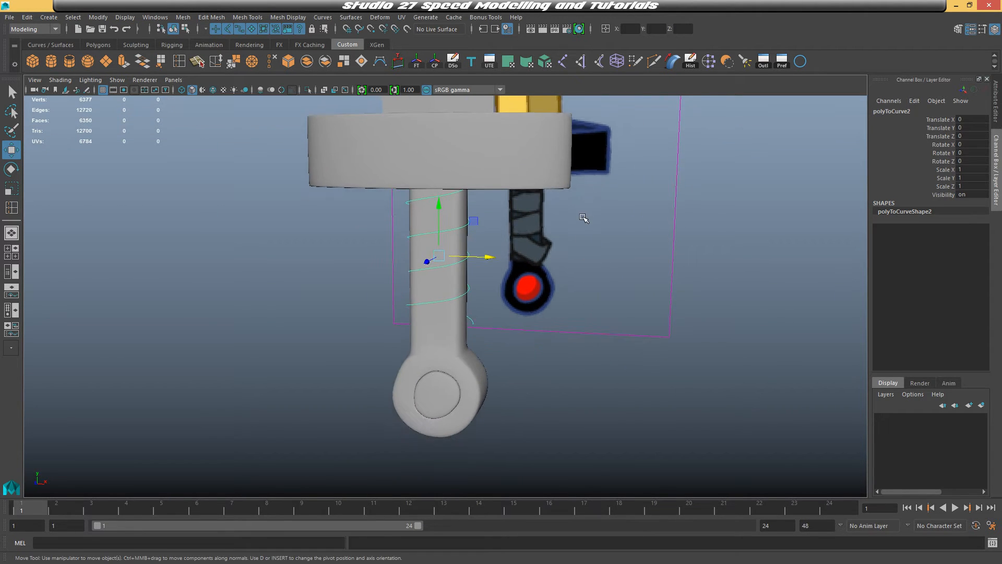
drag(437, 192, 434, 229)
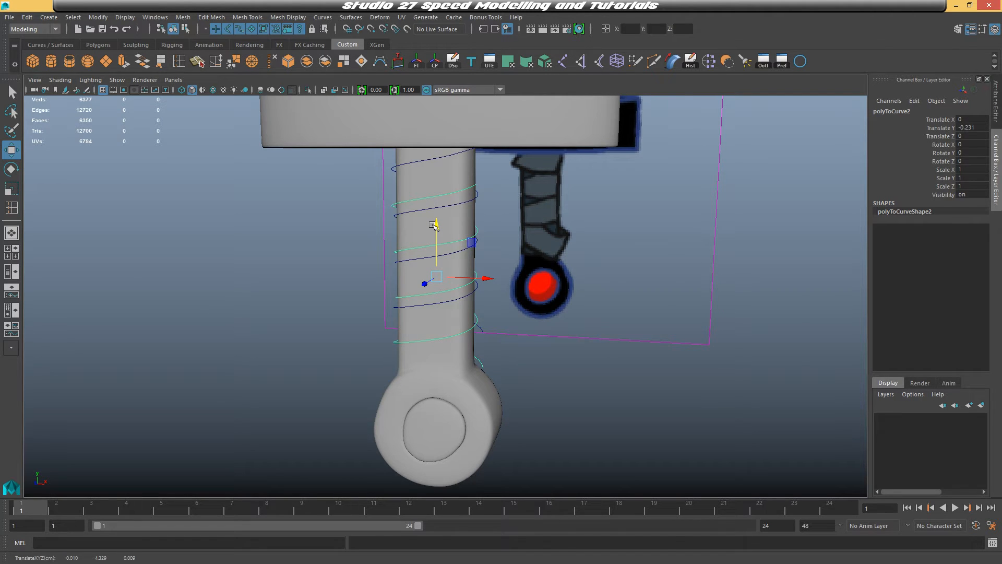
key(ctrl+z)
Loft both spiral curves into a polygon quad surface using General tessellation, per-span iso params, and Number U and V of 1
click(408, 296)
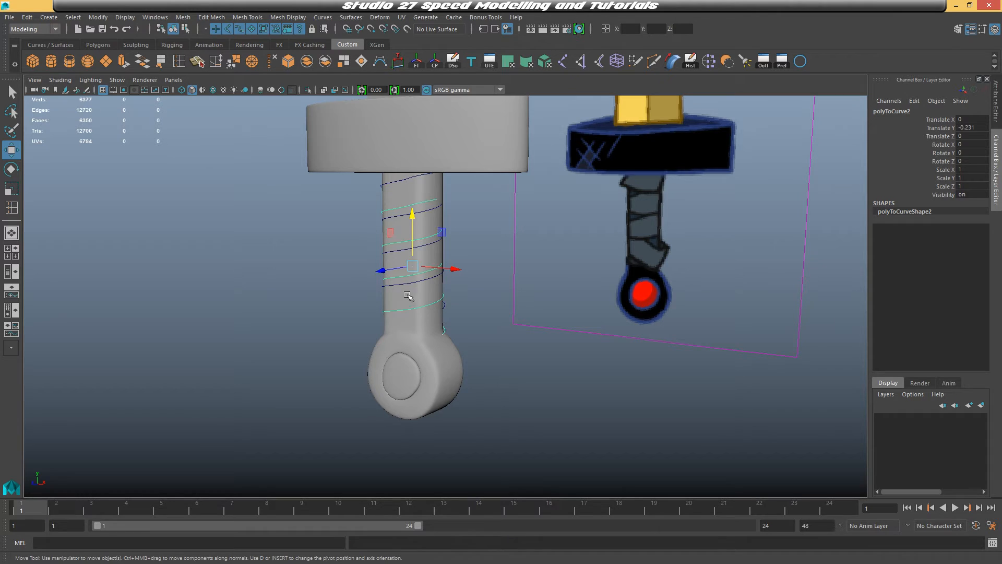
shift+click(406, 283)
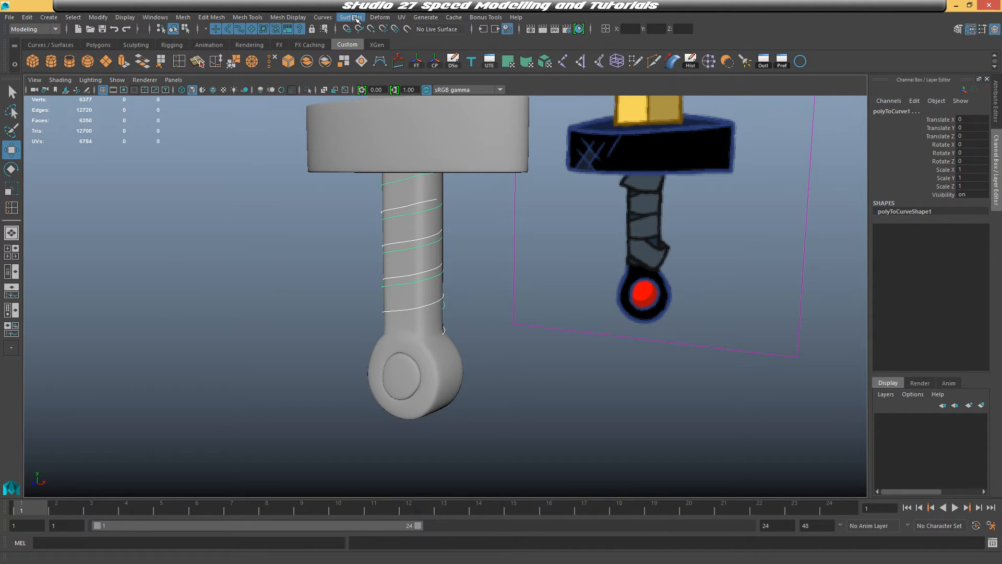
click(350, 17)
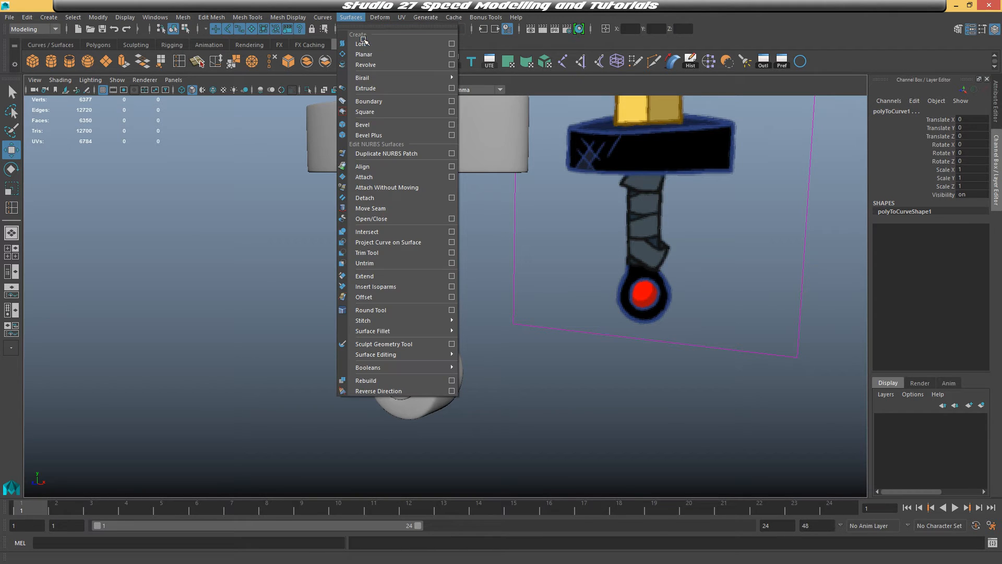
click(451, 43)
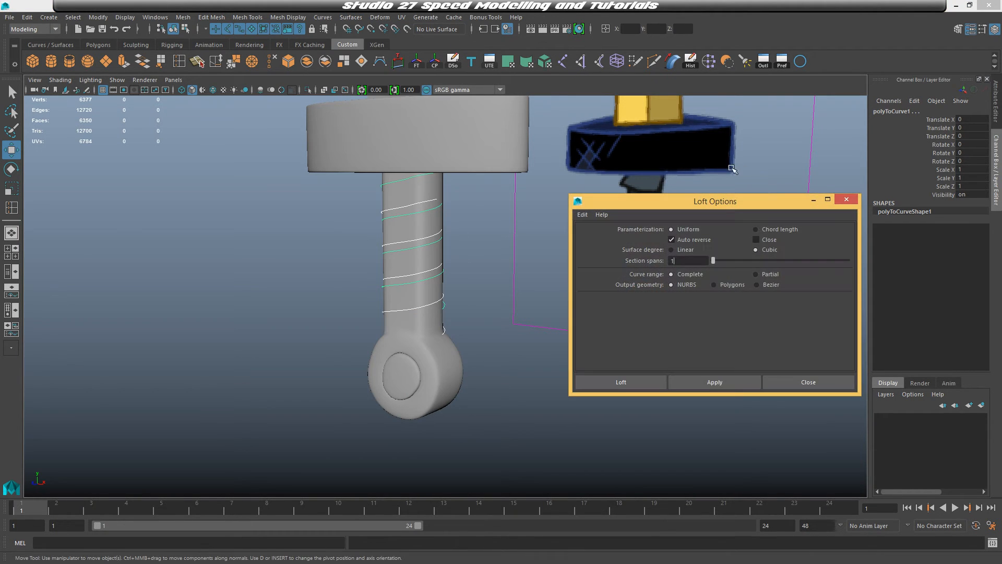
drag(722, 205, 677, 159)
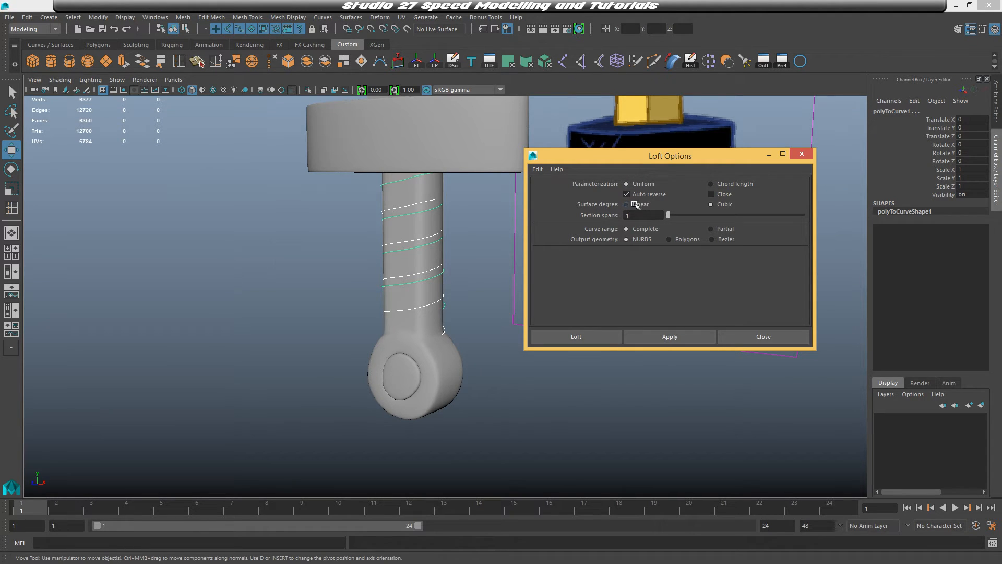
click(677, 239)
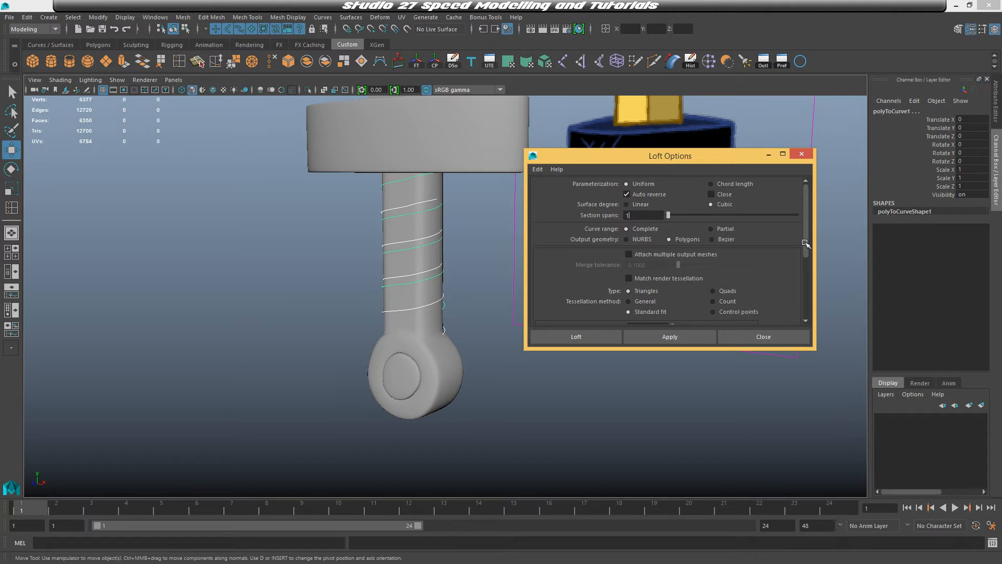
drag(805, 241, 807, 252)
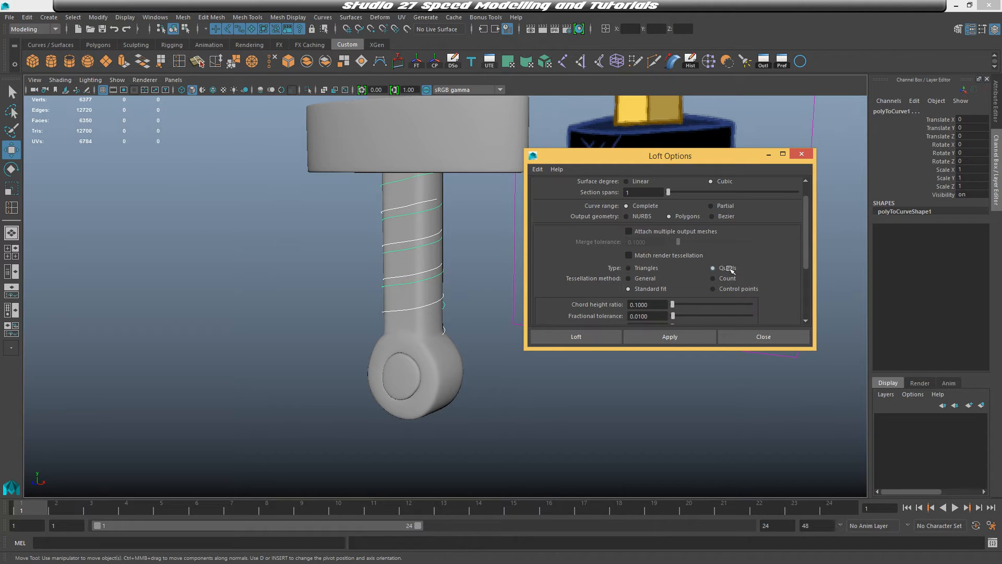
click(647, 279)
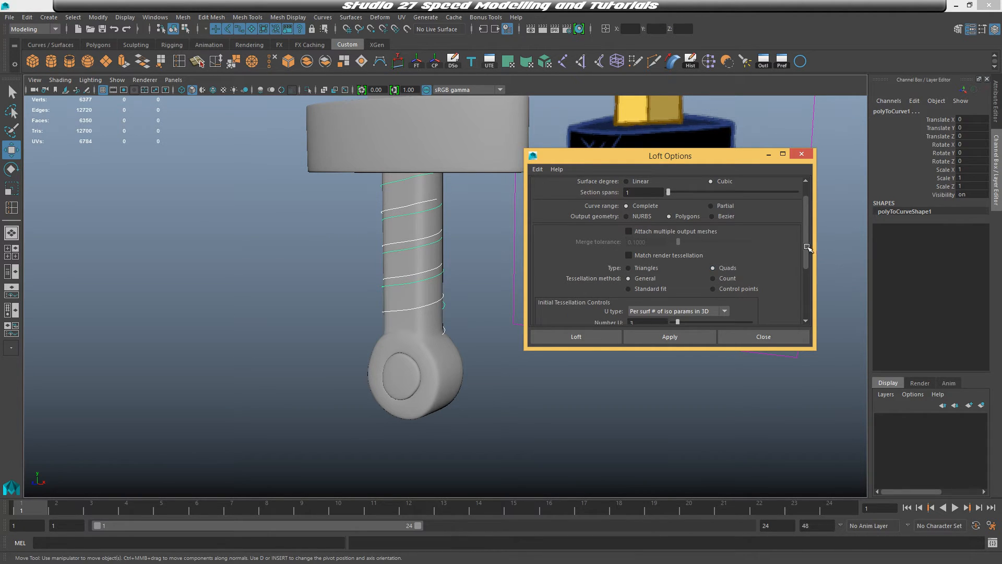
scroll(808, 247, down, 2)
click(679, 248)
click(657, 281)
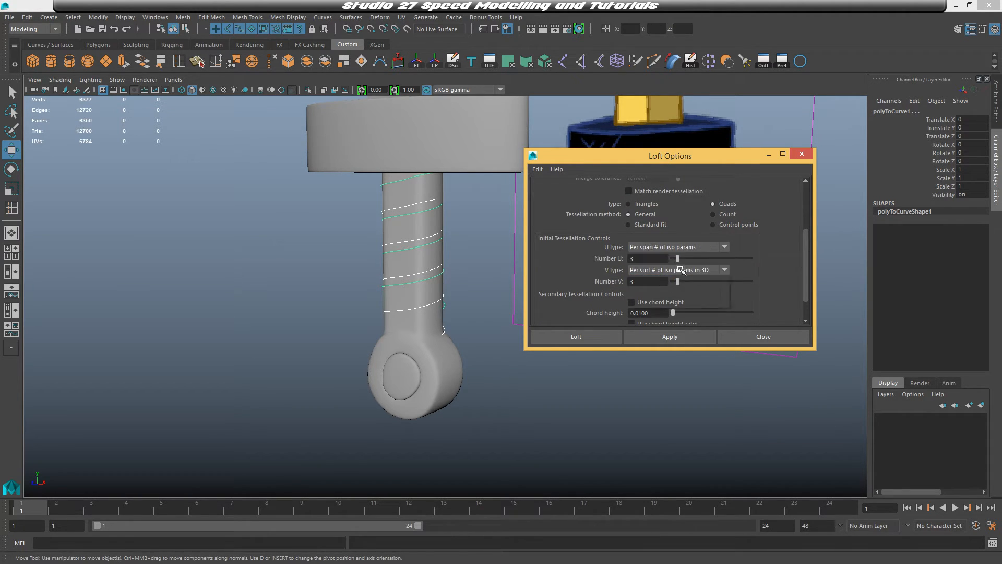
click(673, 270)
click(665, 302)
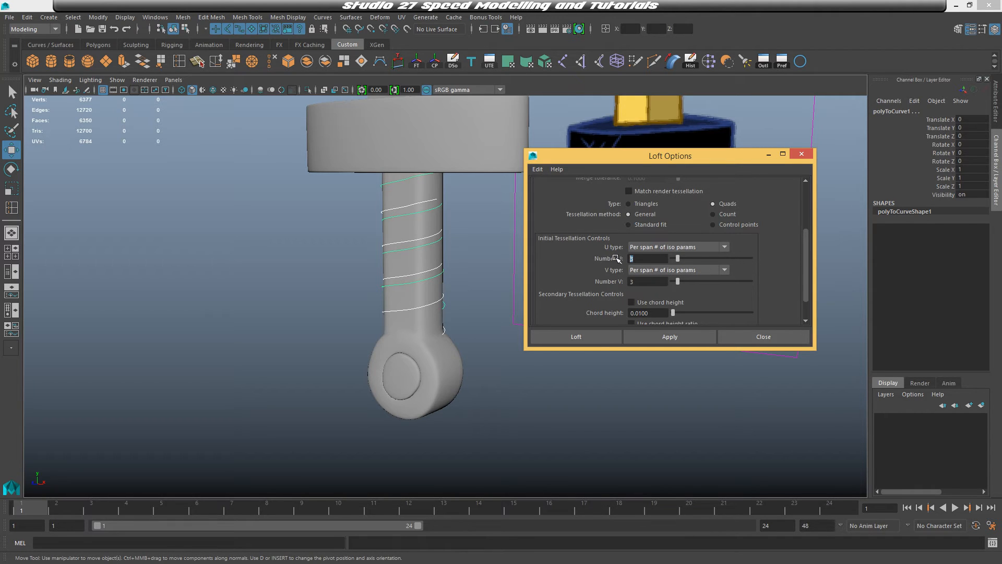
click(636, 283)
click(649, 258)
drag(806, 277, 808, 270)
click(592, 341)
Reverse the normals of the lofted wrap surface
alt+drag(553, 331, 526, 318)
alt+middle_drag(516, 295, 510, 348)
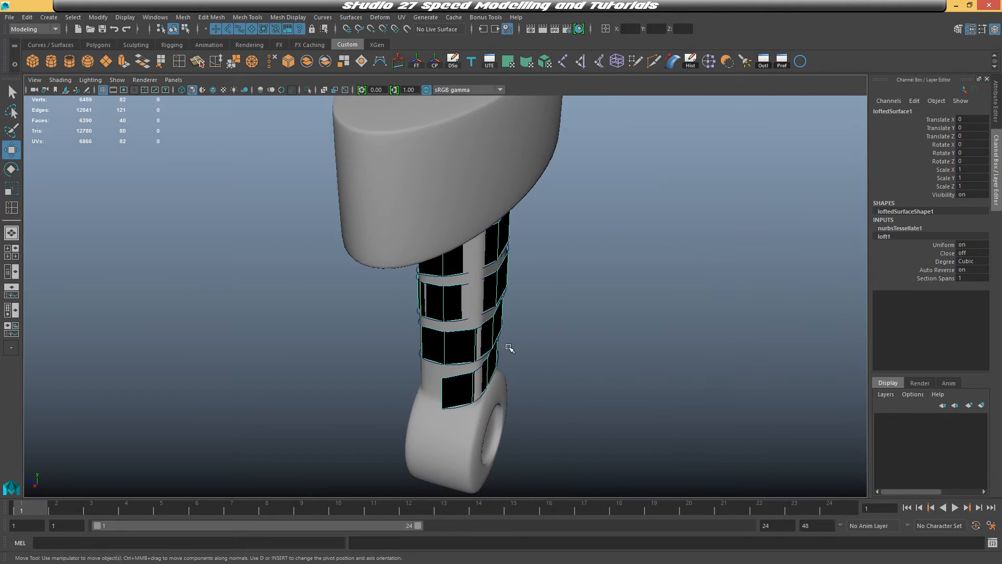
alt+drag(510, 349, 552, 297)
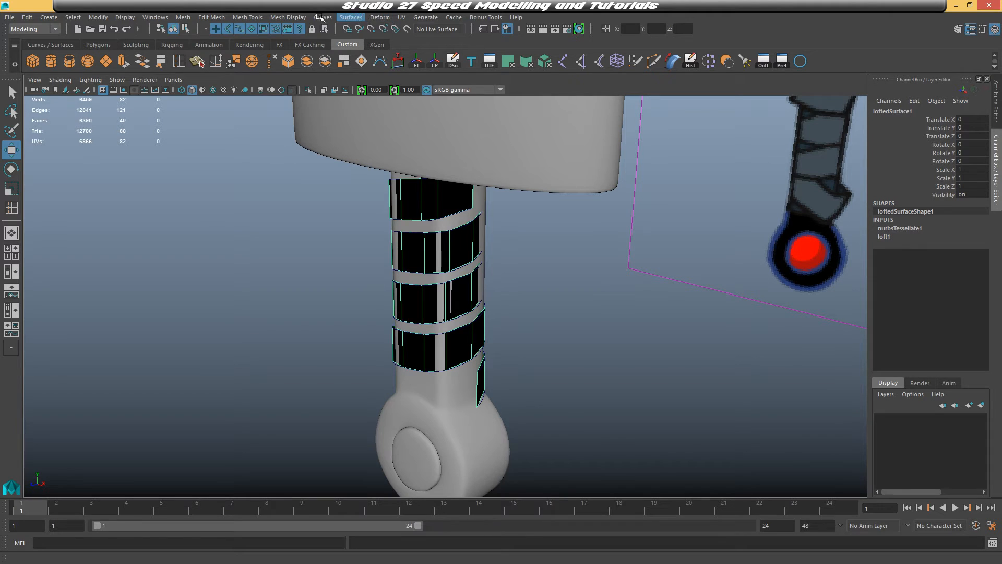
click(295, 17)
click(284, 61)
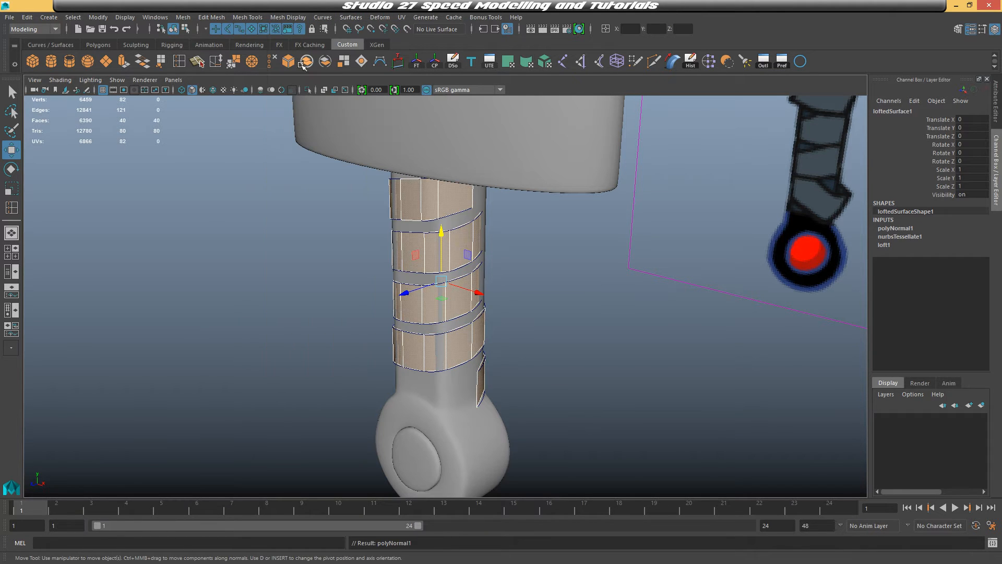
Select the object at the top of the handle near the guard and delete it
right_drag(443, 208, 483, 181)
alt+drag(537, 280, 491, 248)
click(439, 203)
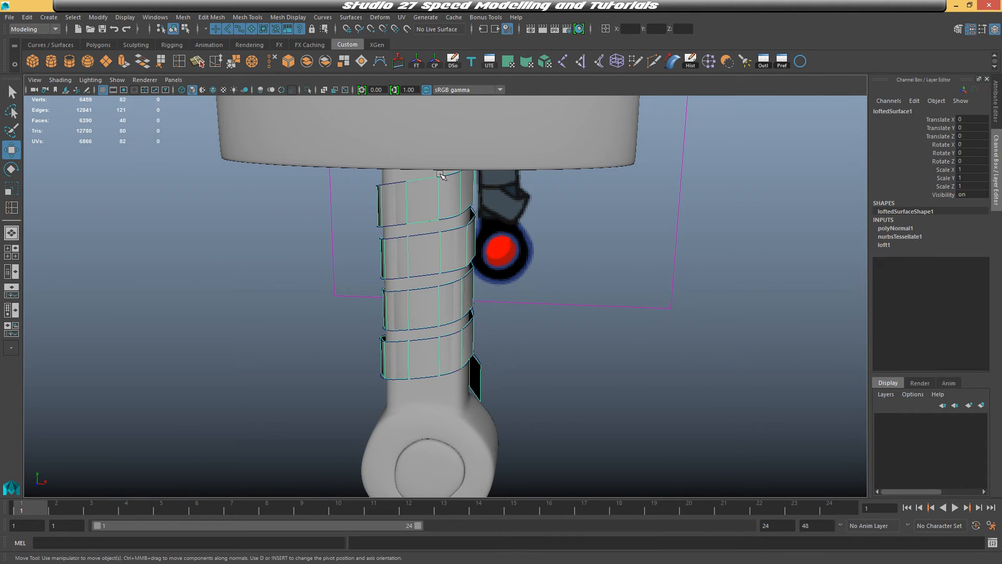
click(440, 175)
alt+drag(497, 204, 601, 207)
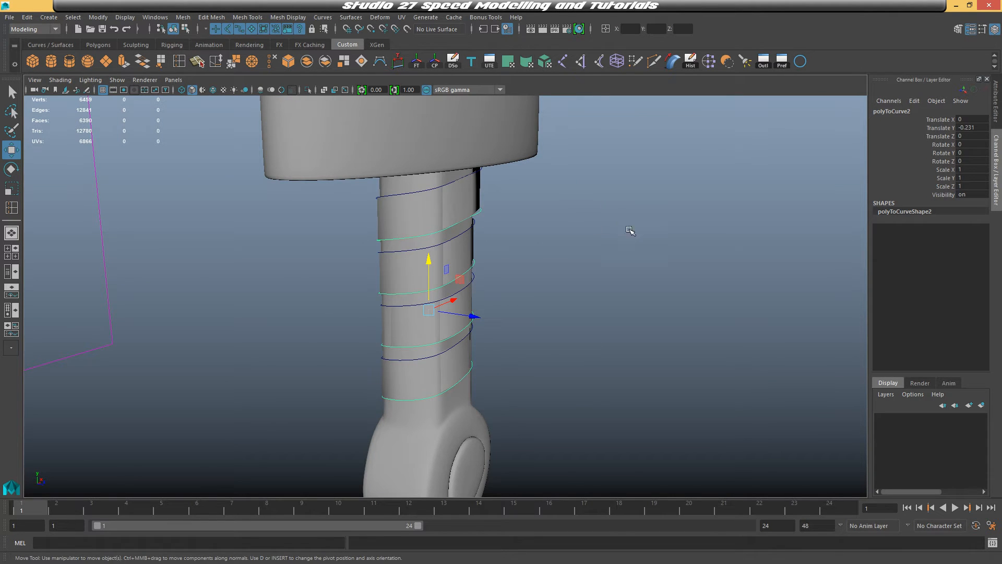
alt+drag(630, 231, 416, 178)
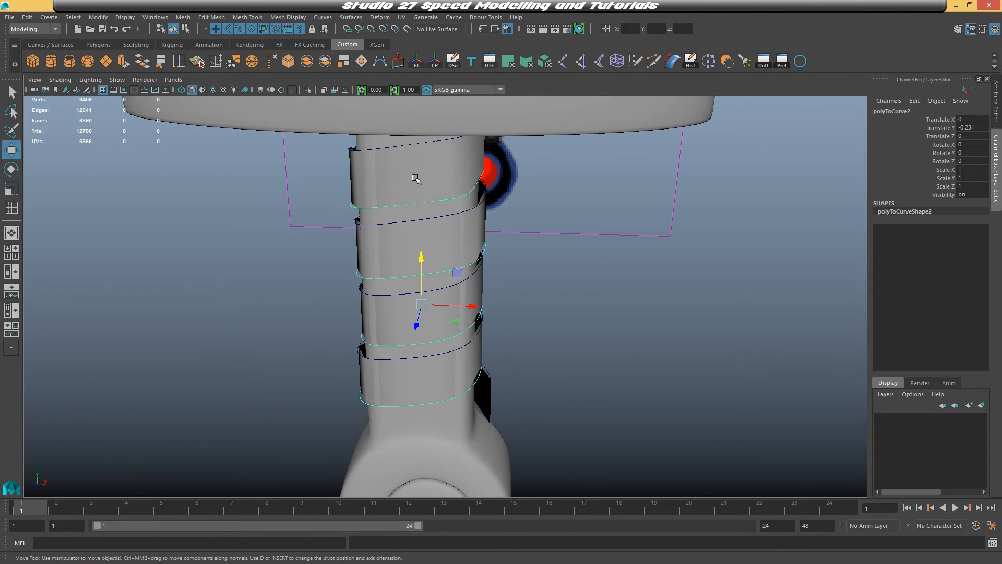
click(415, 175)
key(Delete)
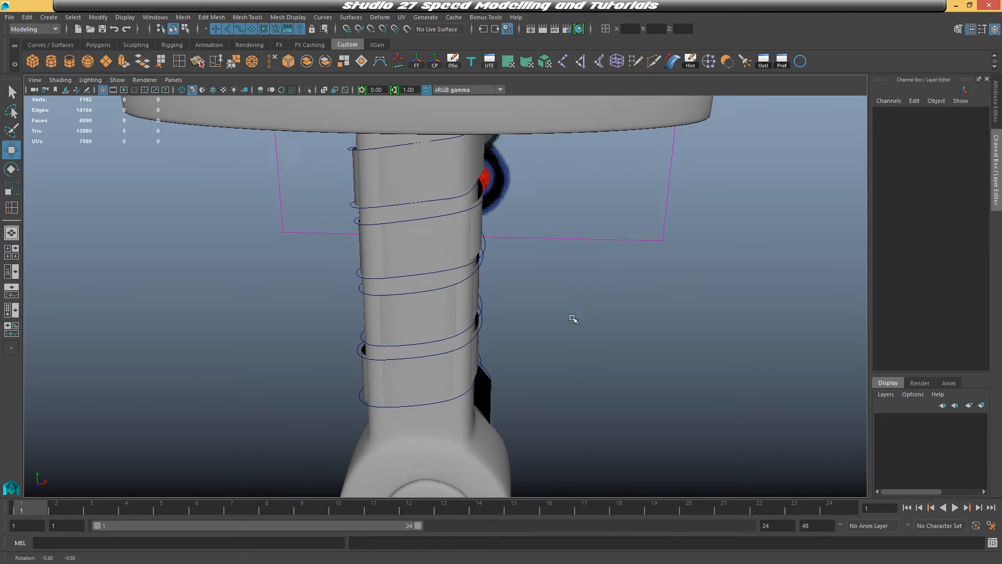
Switch the first spiral curve to control vertex editing and move a top vertex to reshape the wrap band
alt+drag(575, 315, 413, 170)
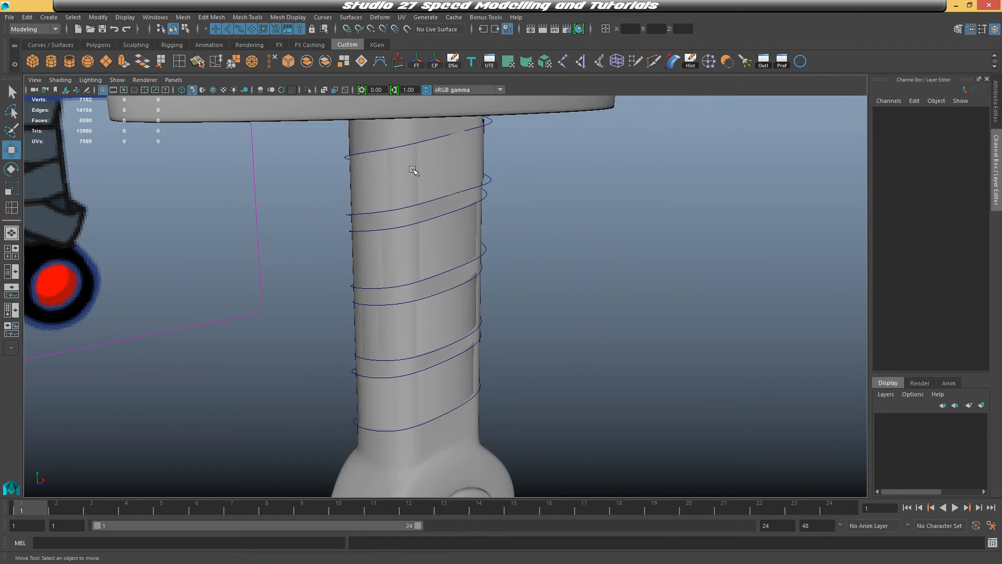
click(424, 222)
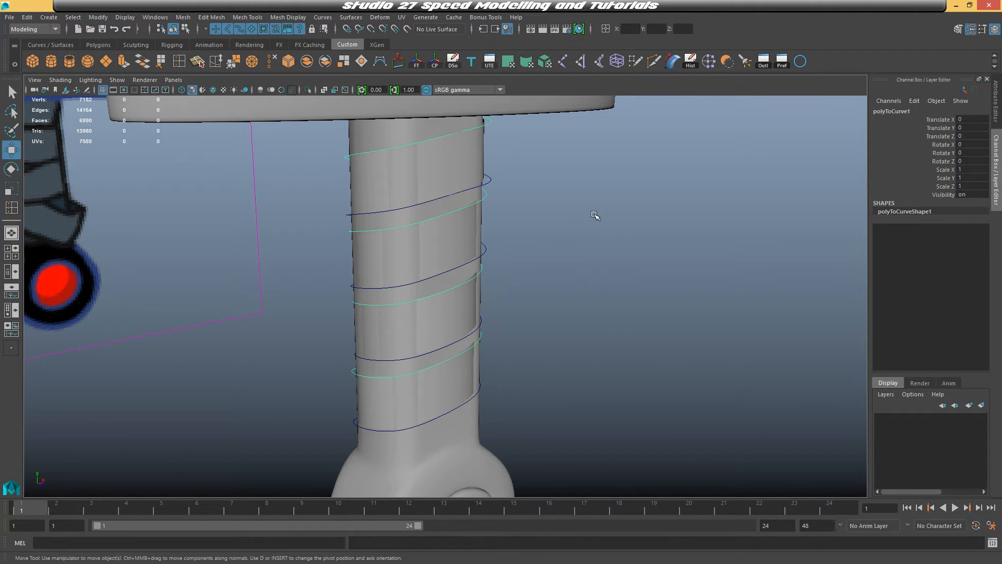
right_click(649, 202)
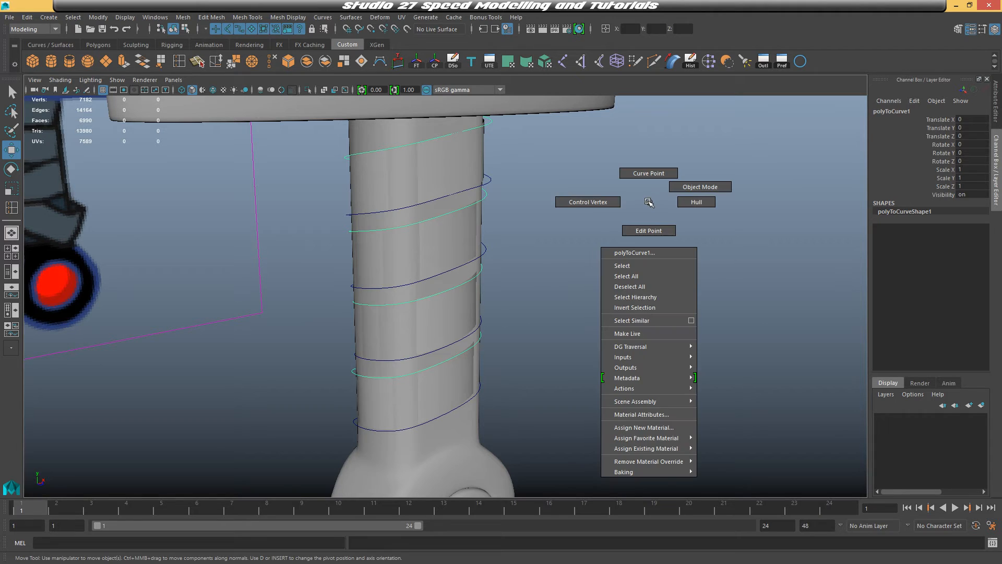
click(584, 203)
alt+drag(513, 270, 431, 281)
click(459, 214)
click(421, 146)
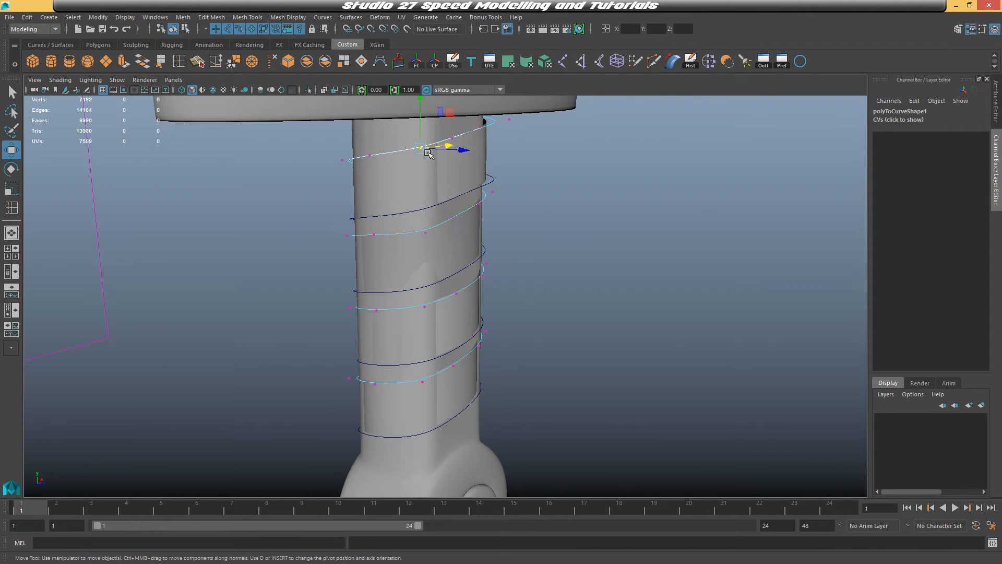
alt+drag(447, 152, 507, 202)
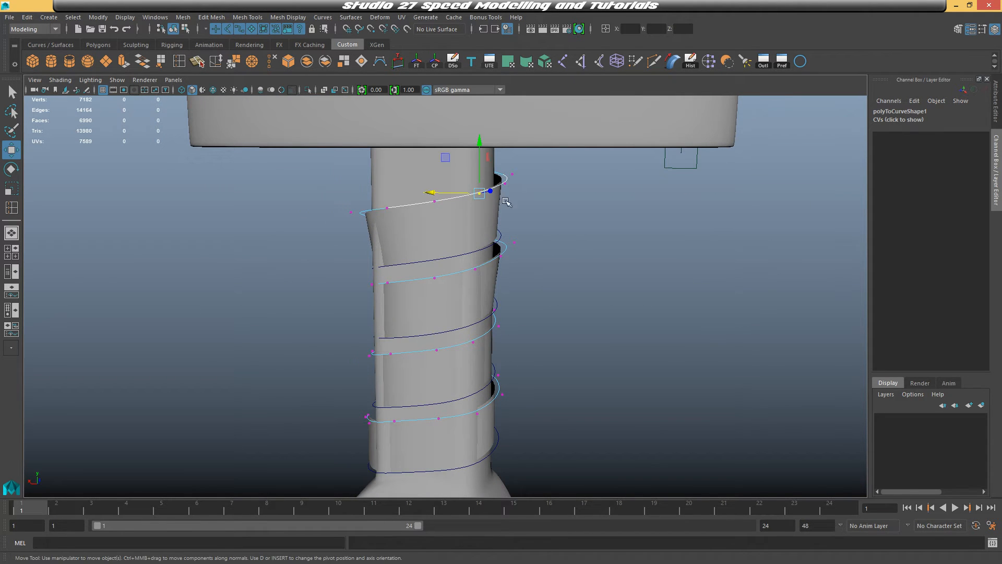
Move more of the first curve's control vertices so the wrap band hugs the handle
drag(442, 194, 606, 210)
alt+drag(510, 271, 572, 314)
alt+middle_drag(573, 314, 580, 243)
alt+drag(580, 243, 546, 256)
click(495, 242)
drag(548, 252, 512, 266)
click(370, 265)
drag(368, 282, 554, 274)
click(437, 263)
alt+drag(474, 273, 423, 287)
drag(396, 289, 395, 288)
mouse_move(395, 288)
alt+mouse_down()
mouse_move(521, 277)
mouse_move(425, 313)
mouse_move(389, 302)
alt+mouse_up()
drag(368, 286, 566, 295)
click(486, 334)
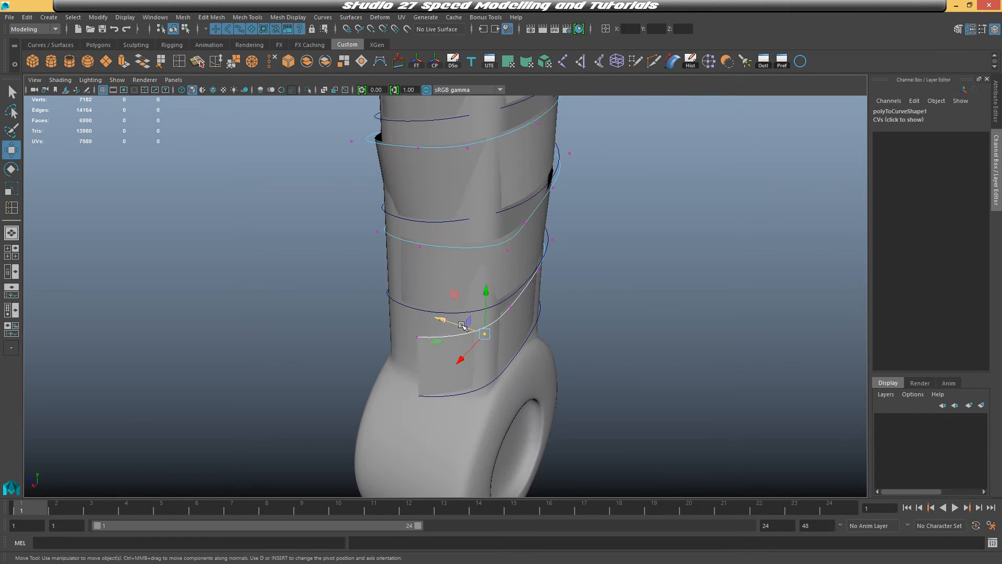
drag(440, 317, 438, 315)
alt+drag(579, 320, 546, 319)
click(571, 308)
drag(547, 322, 540, 331)
alt+drag(542, 331, 507, 308)
click(485, 333)
alt+drag(528, 310, 473, 301)
click(476, 297)
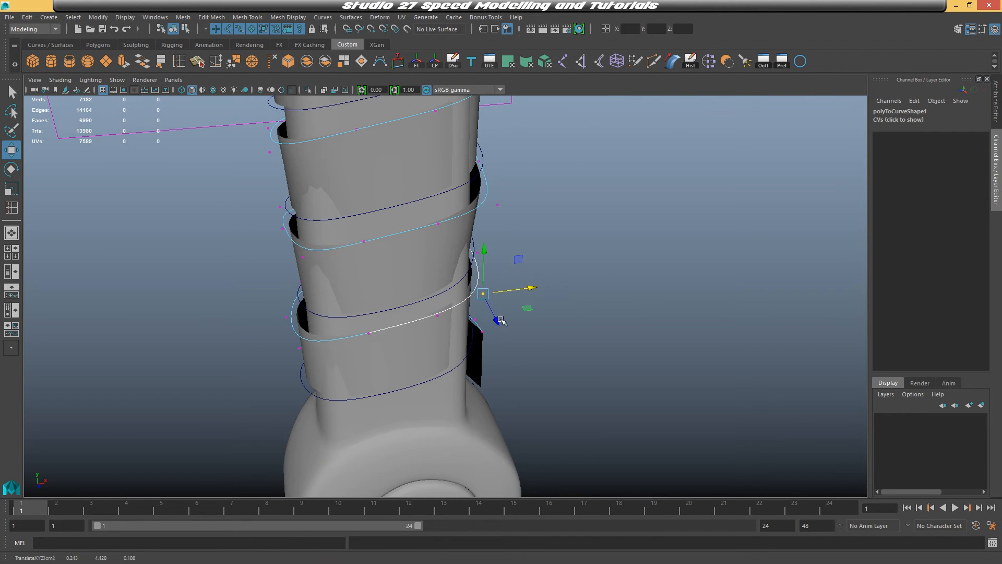
drag(542, 296, 554, 296)
alt+drag(554, 296, 399, 241)
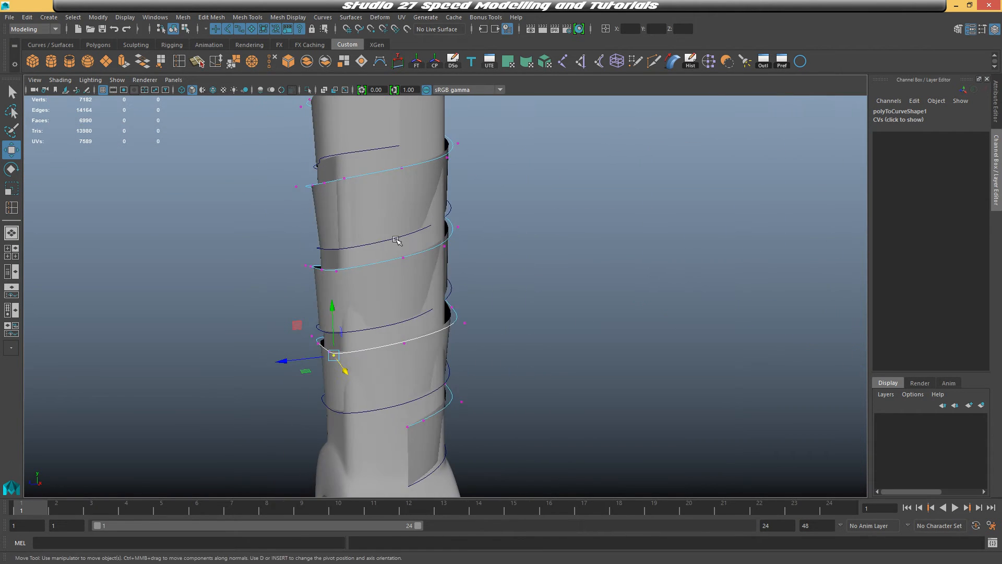
Continue moving control vertices of the spiral curves so the wrap band follows the handle's surface
click(581, 220)
click(440, 225)
alt+drag(543, 249, 566, 231)
click(566, 230)
click(447, 232)
alt+drag(452, 244, 415, 230)
alt+drag(464, 266, 453, 271)
click(425, 316)
drag(470, 329, 476, 334)
alt+drag(476, 334, 532, 287)
drag(454, 284, 475, 303)
drag(483, 284, 488, 299)
click(404, 262)
alt+drag(449, 277, 482, 314)
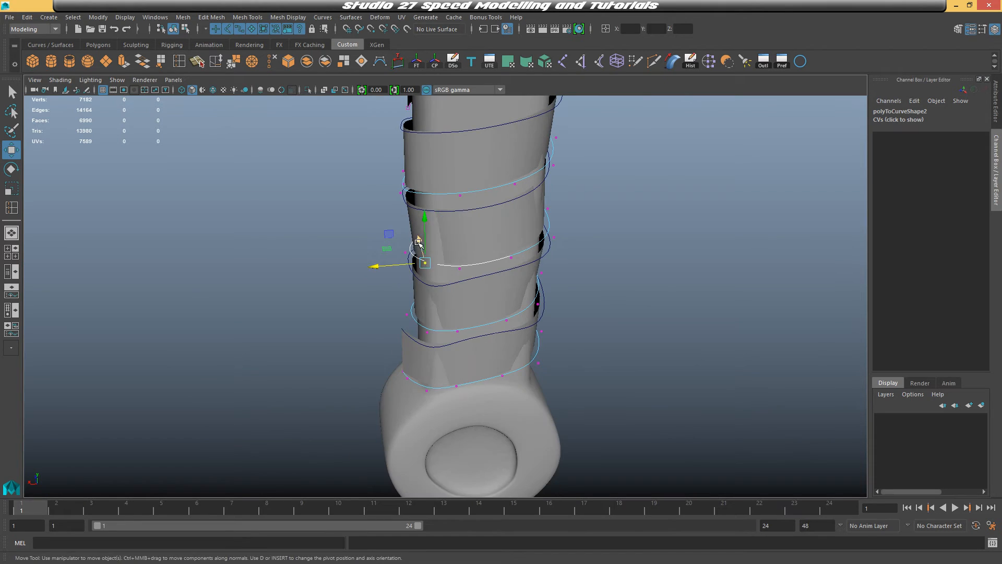
Move the second spiral curve's control vertices to tighten the wrap band around the handle
drag(418, 242, 420, 251)
drag(375, 276, 372, 276)
click(421, 334)
drag(377, 336, 381, 337)
drag(417, 309, 419, 308)
alt+drag(462, 313, 568, 307)
click(556, 332)
alt+drag(568, 314, 585, 330)
drag(512, 335, 526, 338)
drag(589, 323, 627, 360)
click(566, 416)
drag(566, 415, 386, 398)
click(315, 396)
alt+drag(315, 395, 282, 413)
drag(293, 421, 293, 426)
click(296, 323)
drag(295, 340, 294, 346)
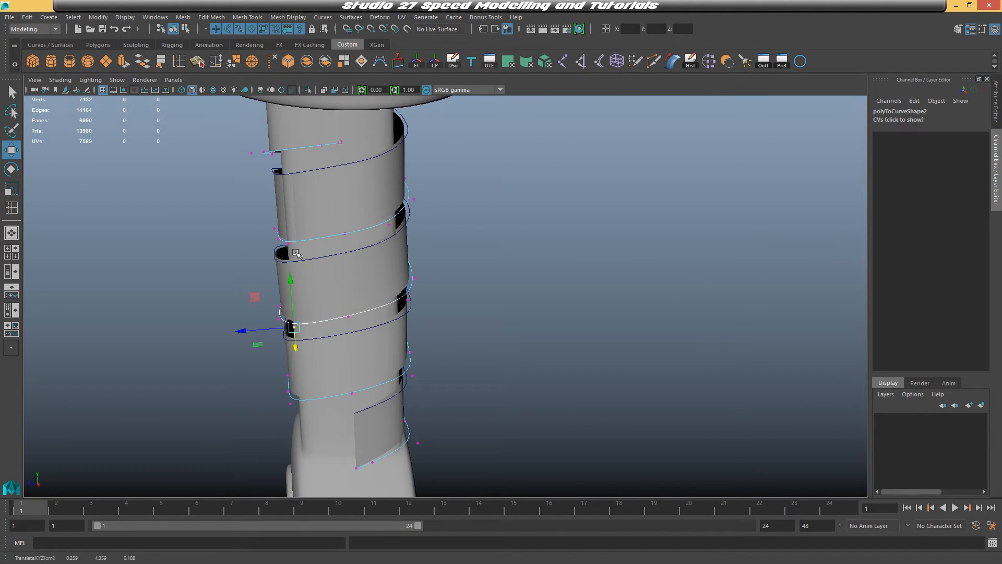
click(289, 244)
drag(290, 260, 491, 292)
click(396, 322)
drag(399, 343, 400, 351)
drag(448, 327, 443, 327)
click(392, 405)
click(441, 400)
drag(397, 426, 448, 429)
alt+middle_drag(520, 377, 524, 386)
alt+drag(524, 386, 590, 340)
click(454, 206)
right_drag(622, 247, 559, 238)
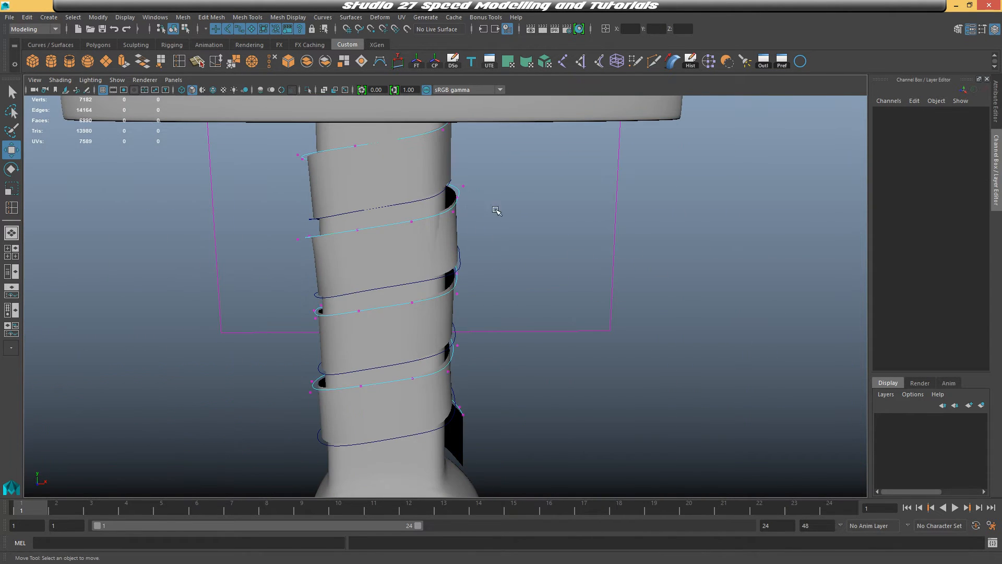
Adjust the first spiral curve's control vertices near the top of the handle
click(461, 220)
alt+drag(497, 212, 442, 235)
click(418, 218)
alt+drag(580, 251, 347, 264)
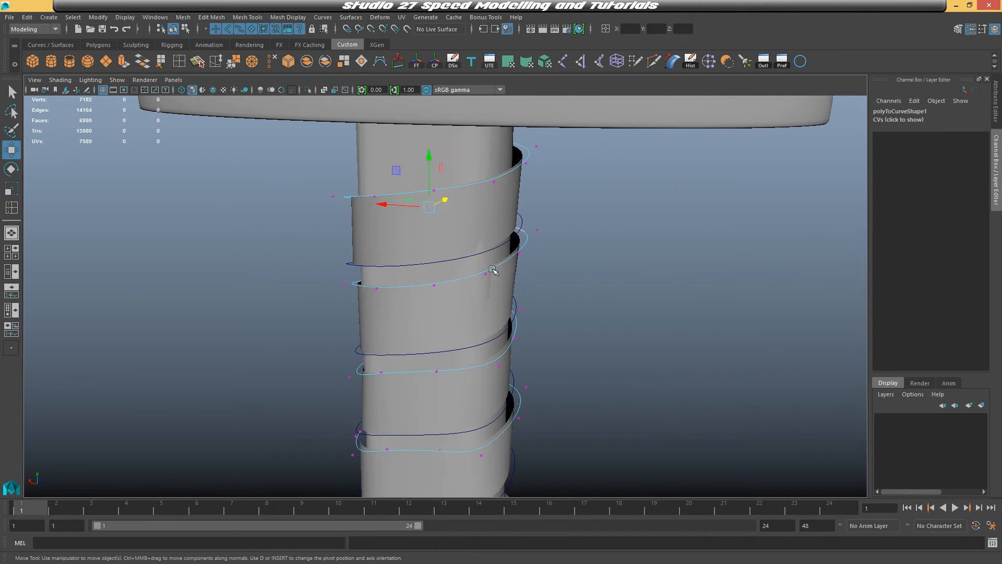
click(487, 268)
drag(497, 265, 445, 273)
alt+drag(525, 285, 450, 286)
scroll(557, 313, down, 3)
right_drag(490, 320, 533, 297)
click(688, 307)
scroll(690, 307, down, 2)
alt+drag(690, 309, 601, 300)
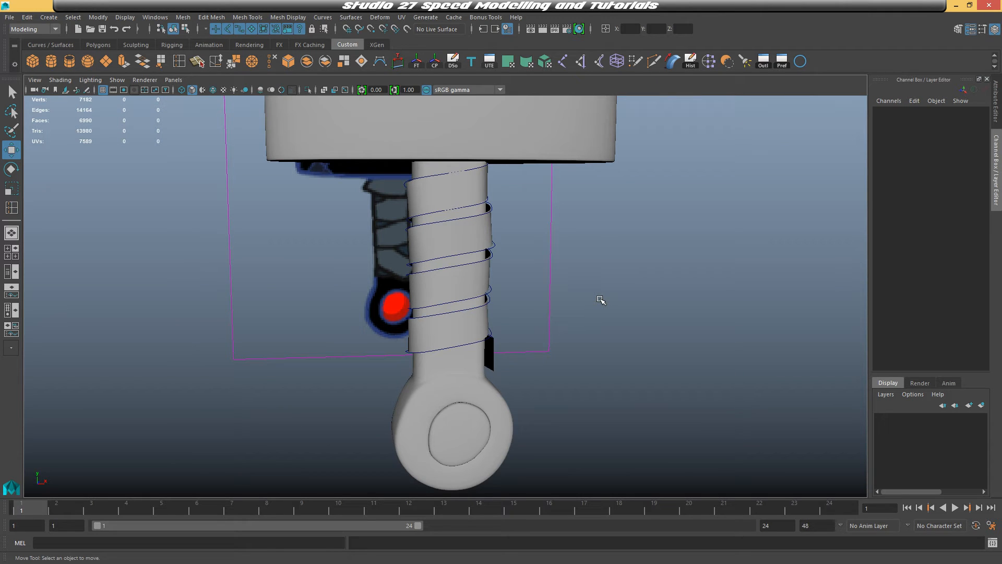
Select all faces of the lofted wrap band and extrude them with a thickness of -0.02
alt+drag(572, 295, 499, 305)
click(477, 322)
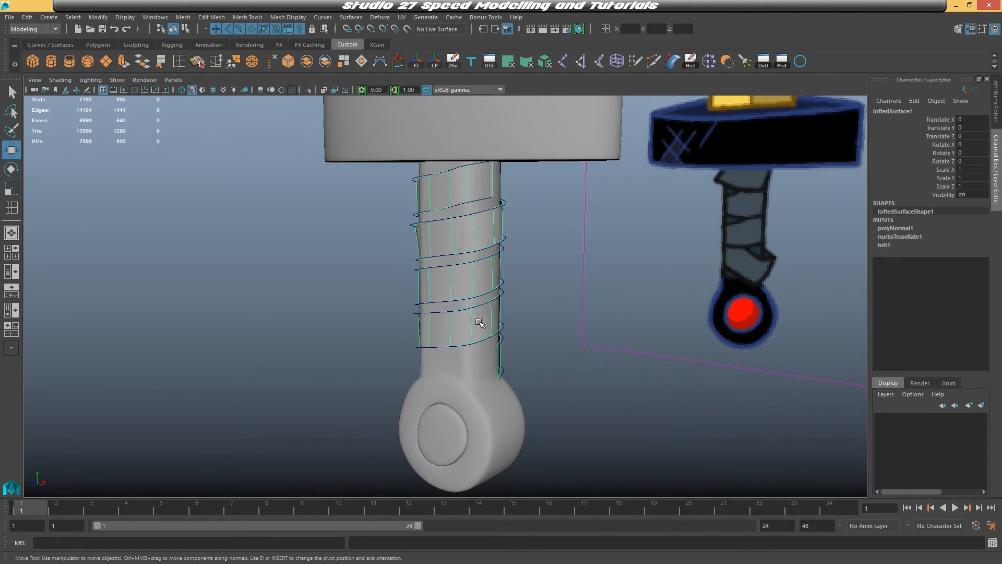
right_drag(479, 324, 485, 283)
alt+drag(566, 356, 455, 342)
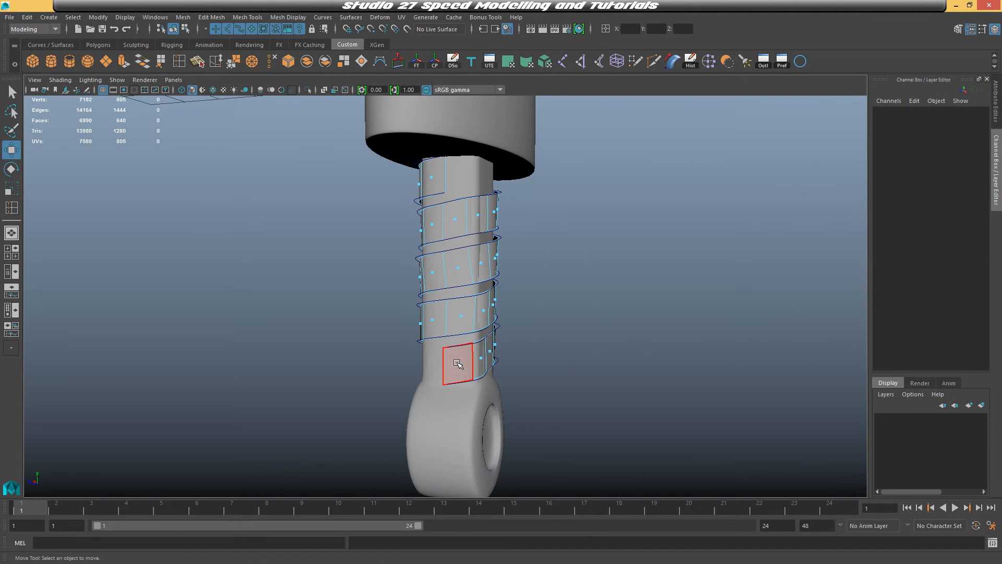
click(458, 364)
alt+drag(576, 361, 562, 335)
click(462, 265)
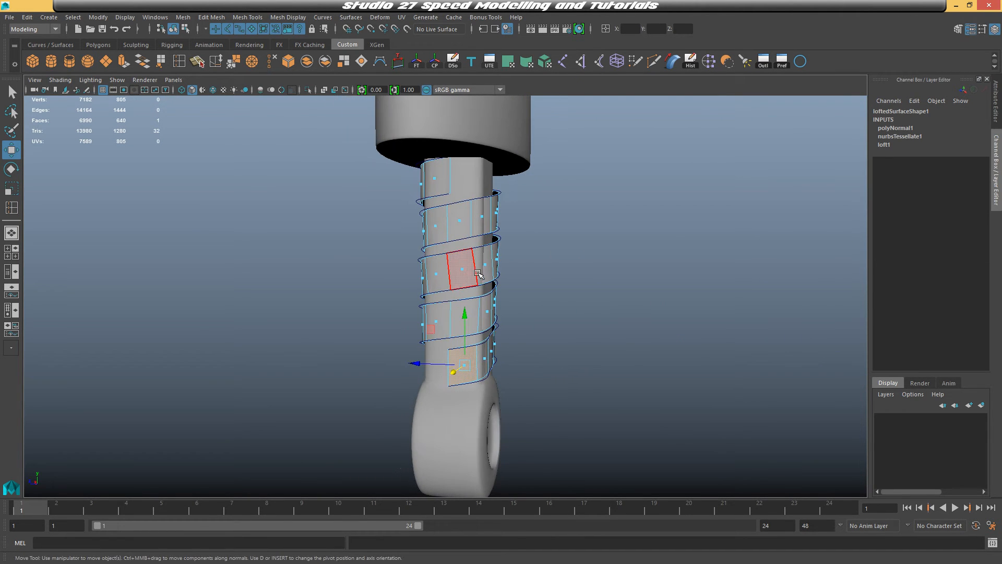
right_drag(471, 252, 513, 250)
click(529, 324)
click(471, 358)
right_drag(472, 358, 471, 285)
click(460, 367)
alt+drag(495, 377, 471, 374)
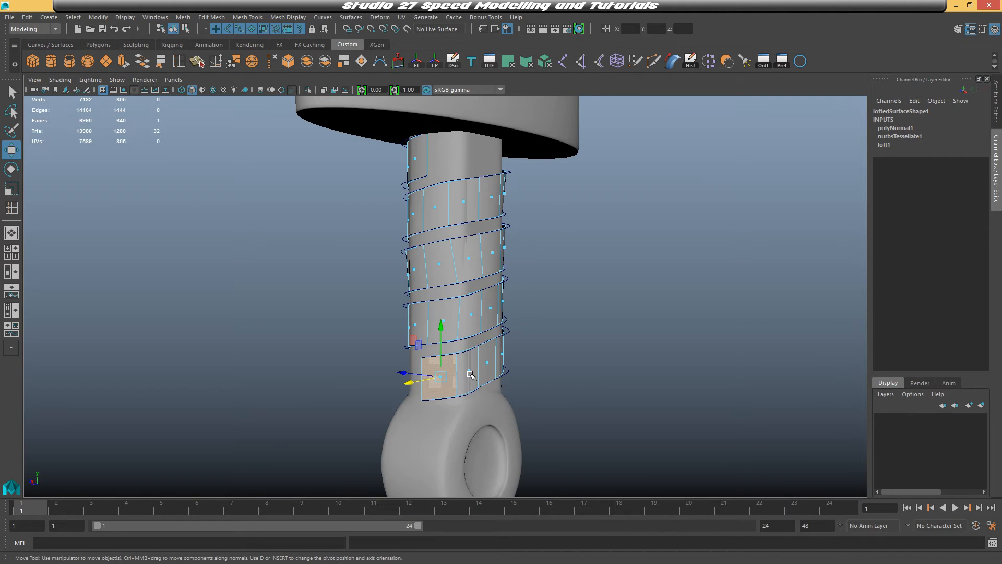
shift+double_click(469, 371)
scroll(563, 350, down, 3)
alt+drag(553, 345, 585, 352)
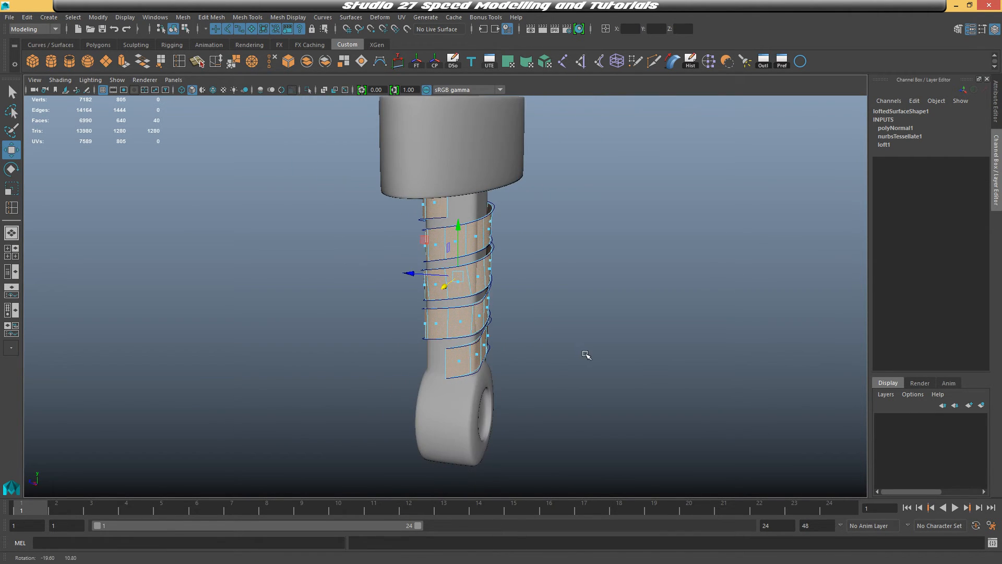
key(ctrl+e)
scroll(569, 331, up, 2)
alt+middle_drag(566, 327, 551, 347)
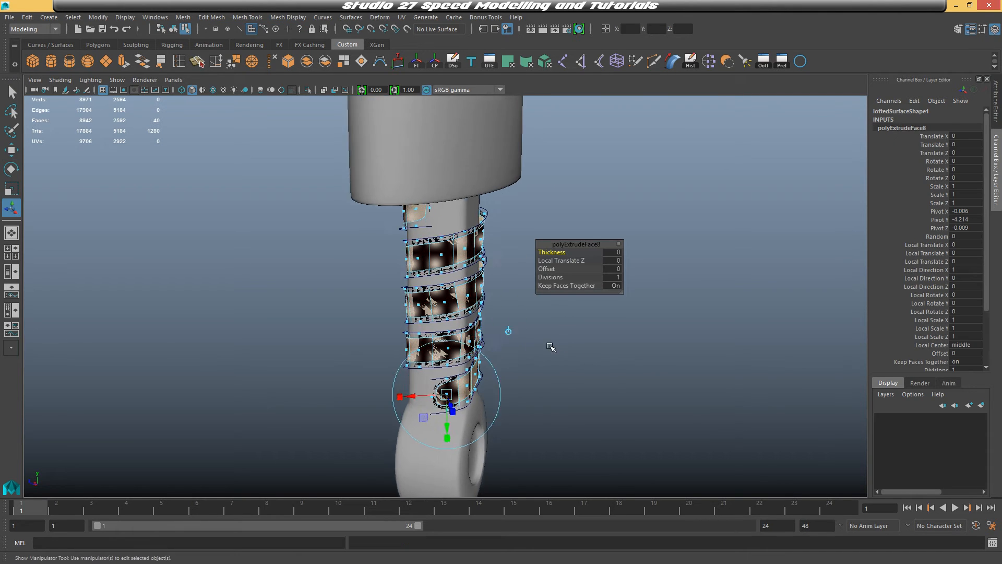
alt+drag(551, 347, 580, 340)
click(548, 269)
click(547, 253)
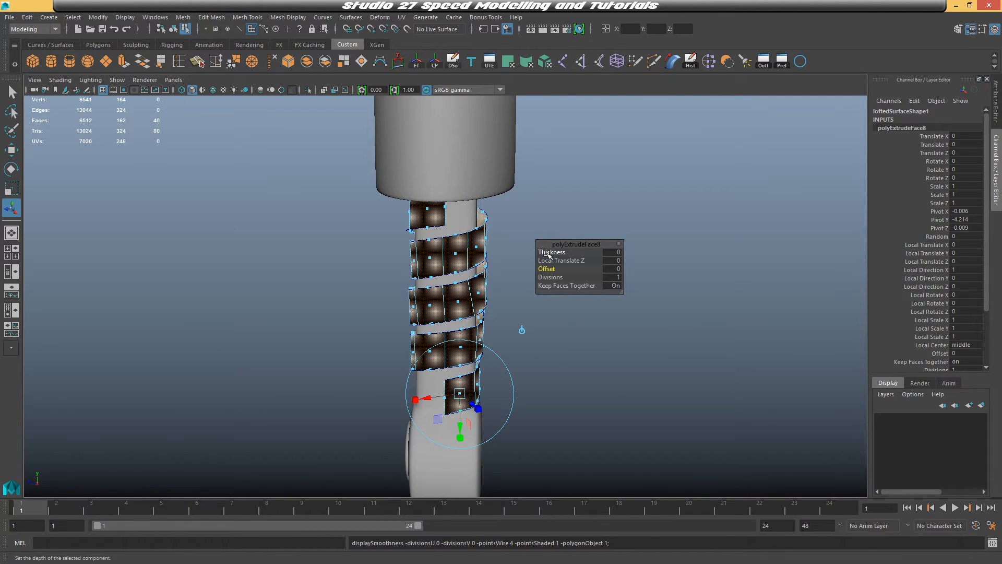
drag(547, 254, 546, 253)
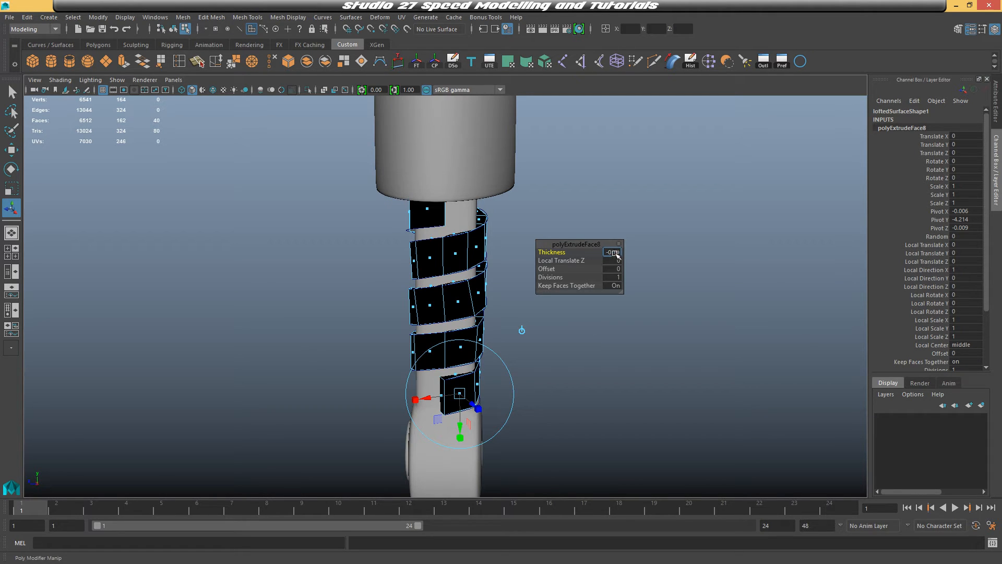
key(Return)
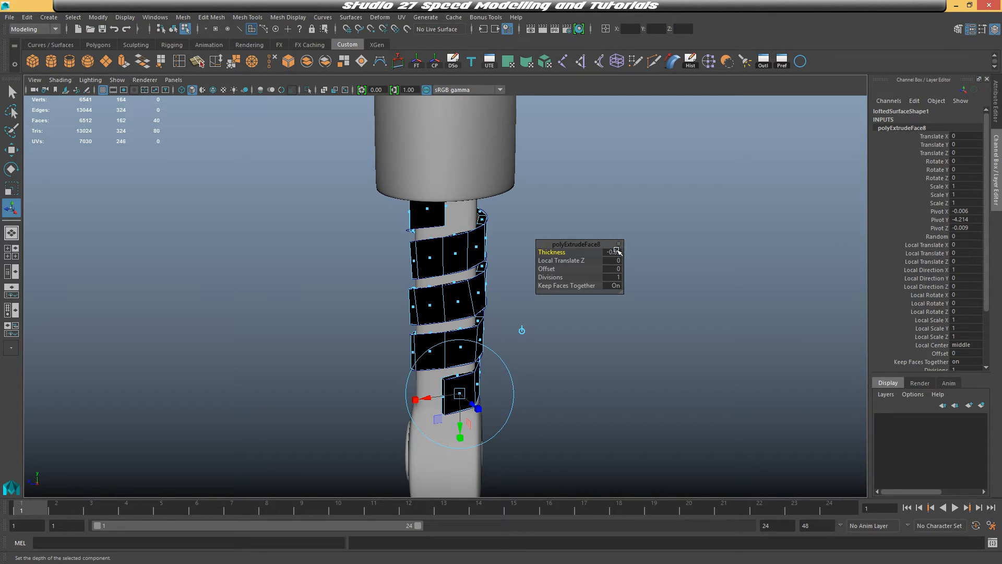
click(617, 251)
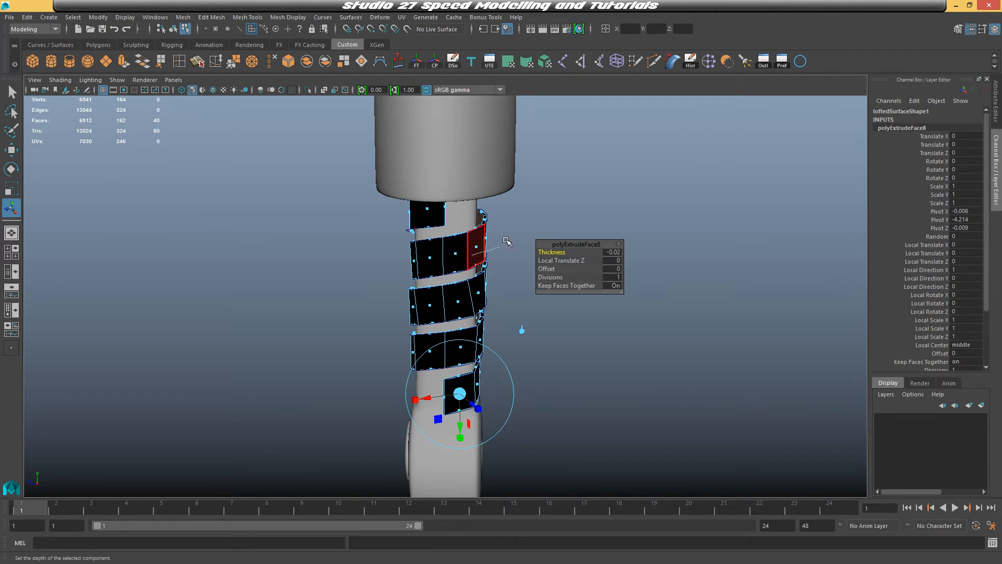
Reverse the normals of the extruded wrap band
right_drag(505, 239, 515, 227)
click(534, 236)
mouse_move(533, 236)
alt+mouse_down()
mouse_move(685, 228)
mouse_move(653, 220)
mouse_move(544, 239)
alt+mouse_up()
click(453, 255)
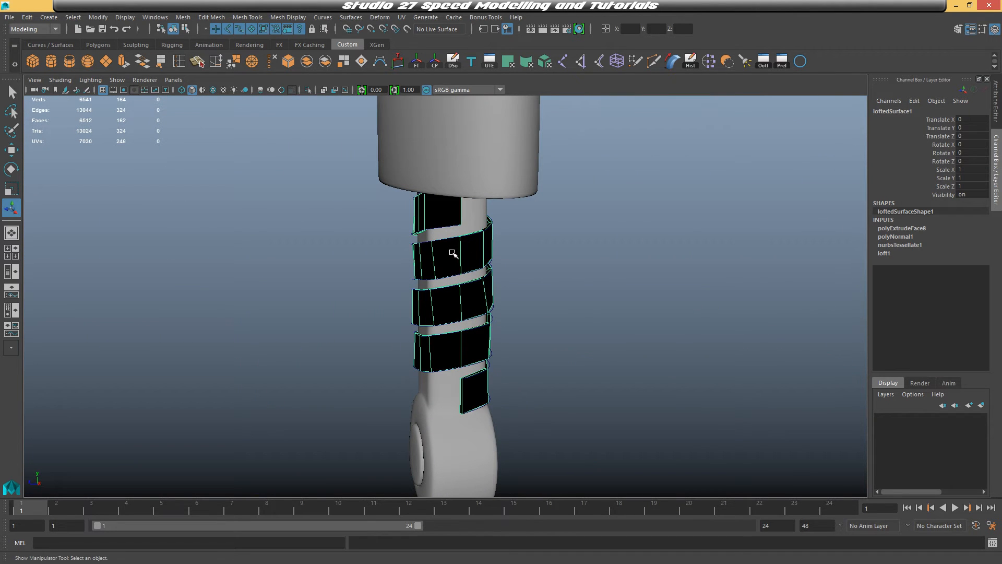
click(288, 17)
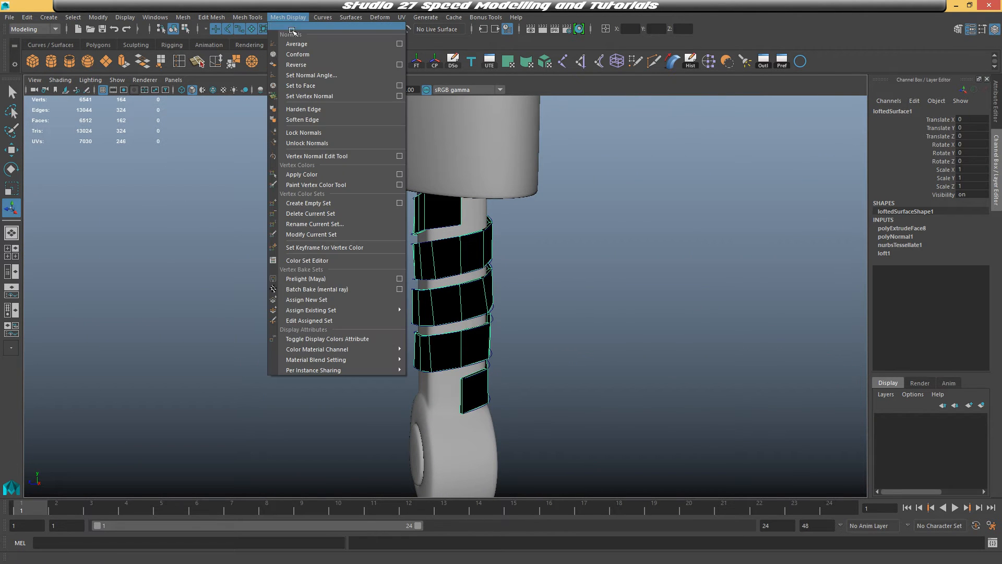
click(297, 65)
right_drag(476, 251, 531, 235)
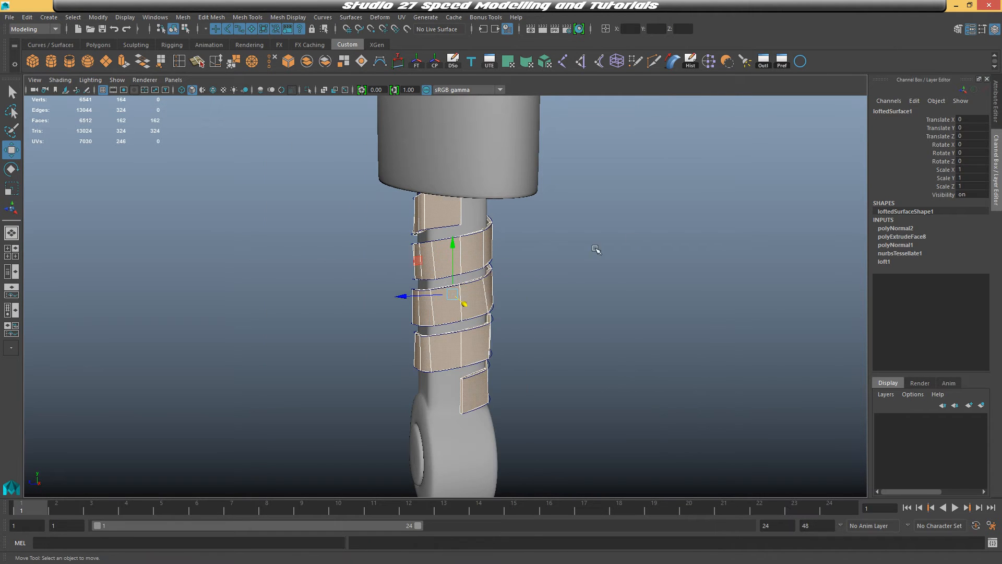
Select the wrap band and switch it back to unsmoothed display
click(548, 308)
alt+drag(548, 309, 581, 320)
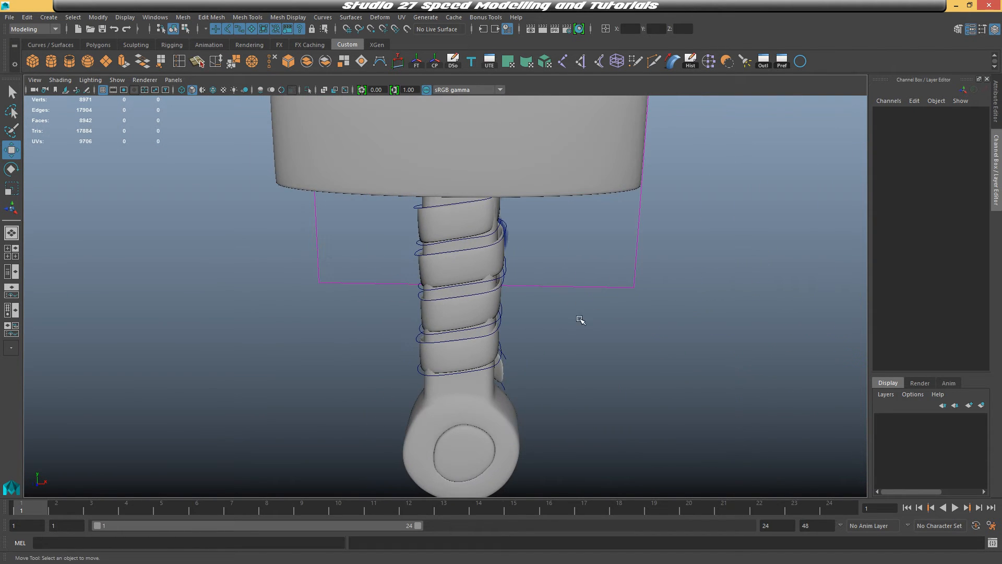
alt+middle_drag(581, 320, 578, 294)
click(472, 240)
key(1)
alt+middle_drag(550, 221, 496, 255)
scroll(497, 255, up, 3)
alt+drag(497, 255, 468, 261)
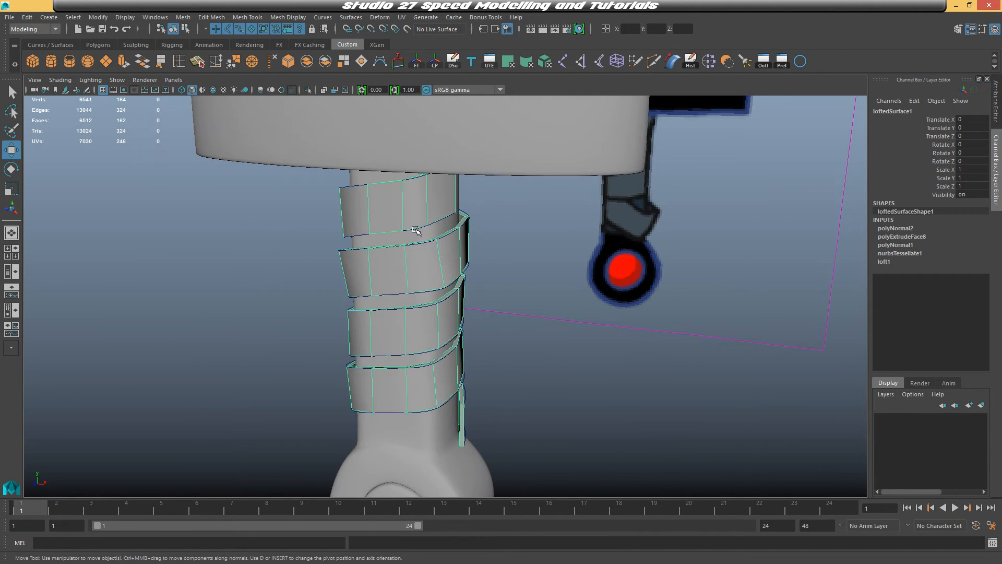
Move the second curve's top control vertices to reshape the band's upper end under the guard
click(467, 268)
right_drag(543, 357, 498, 280)
alt+drag(500, 282, 580, 288)
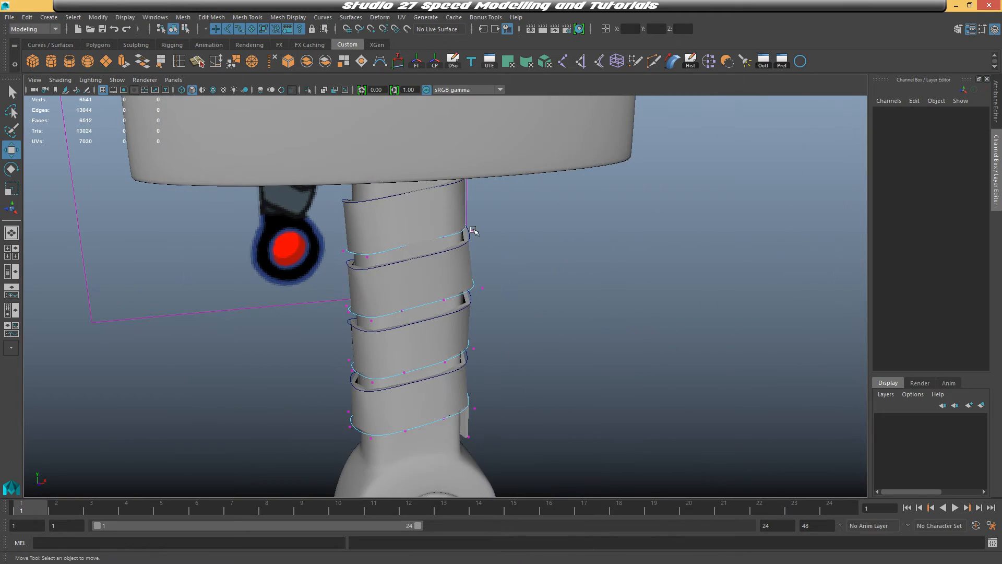
click(473, 230)
drag(520, 229, 499, 206)
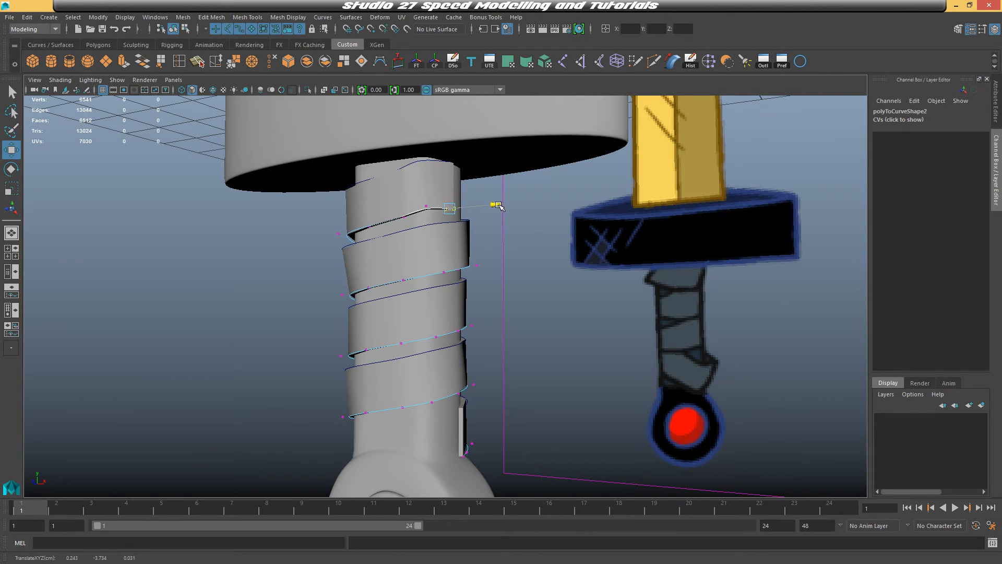
alt+drag(451, 235, 461, 203)
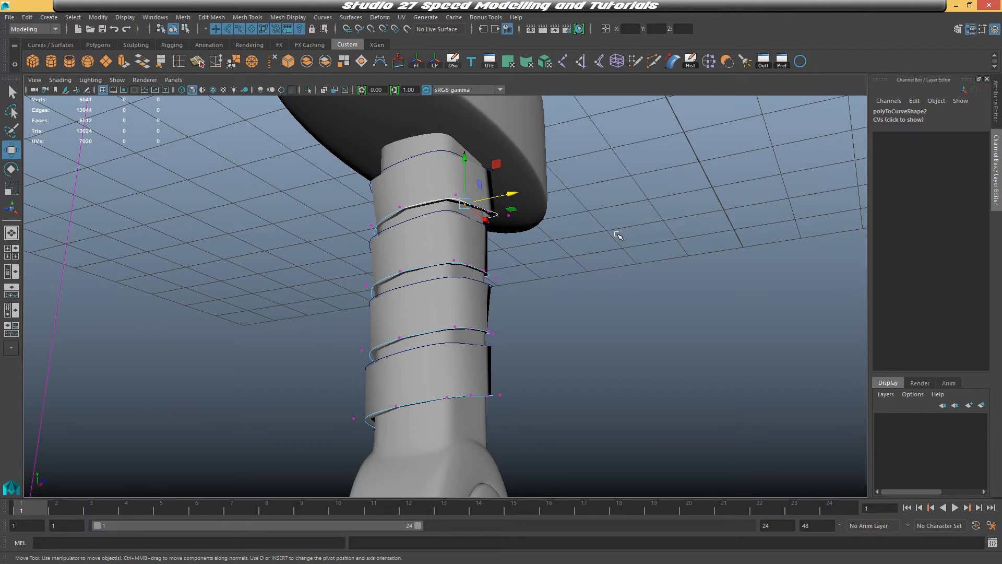
alt+drag(617, 235, 590, 261)
alt+drag(479, 254, 437, 257)
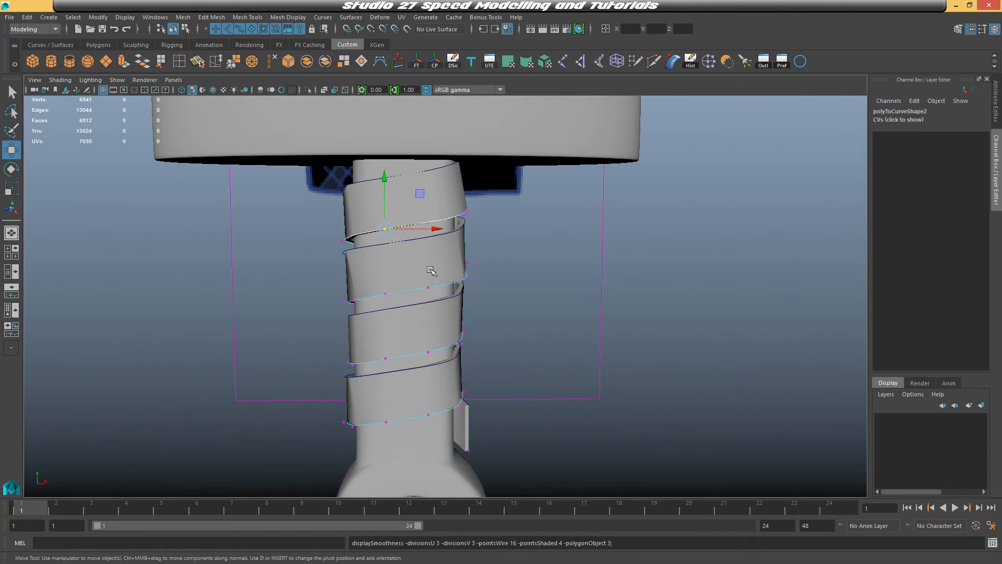
right_drag(432, 271, 488, 236)
click(560, 357)
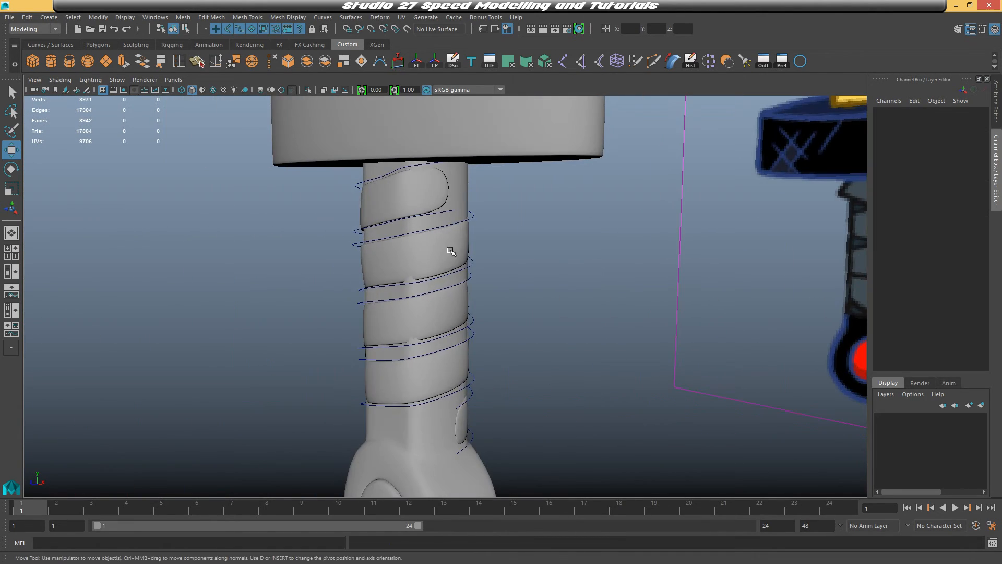
alt+drag(448, 253, 550, 303)
click(481, 274)
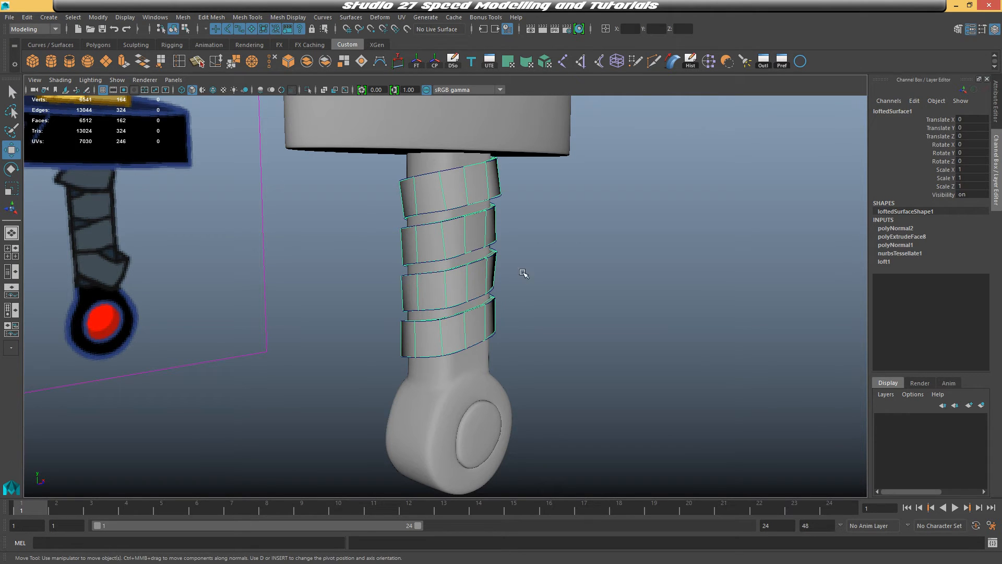
Delete the construction history of the wrap band
scroll(499, 233, down, 3)
alt+middle_drag(516, 293, 540, 221)
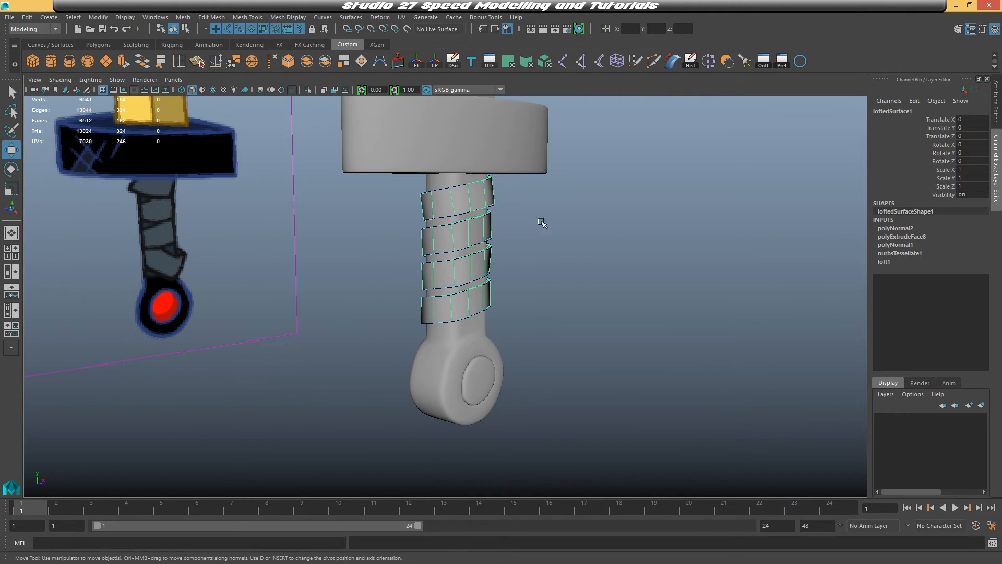
click(27, 18)
mouse_move(68, 138)
click(201, 151)
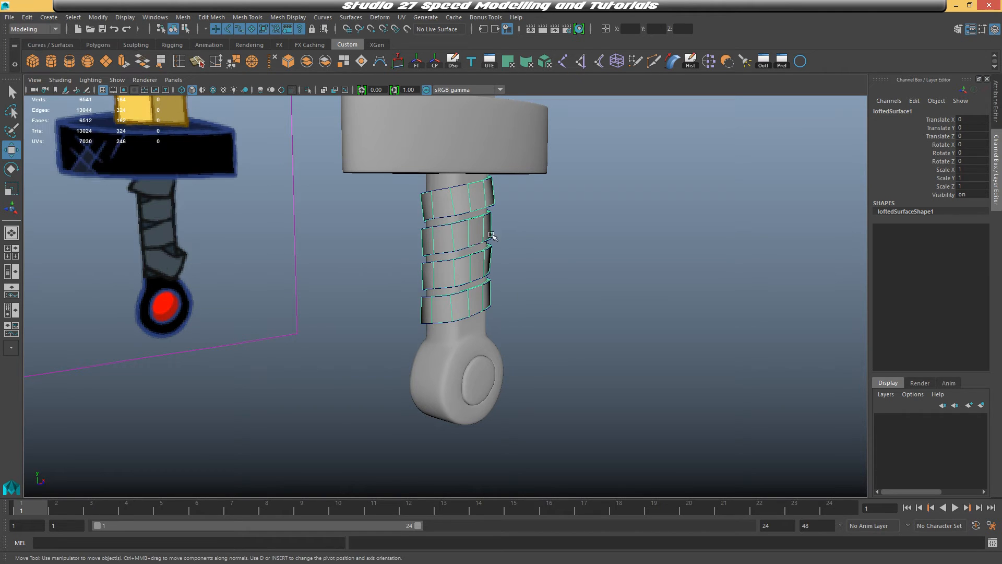
Select both spiral curves and delete them
click(461, 220)
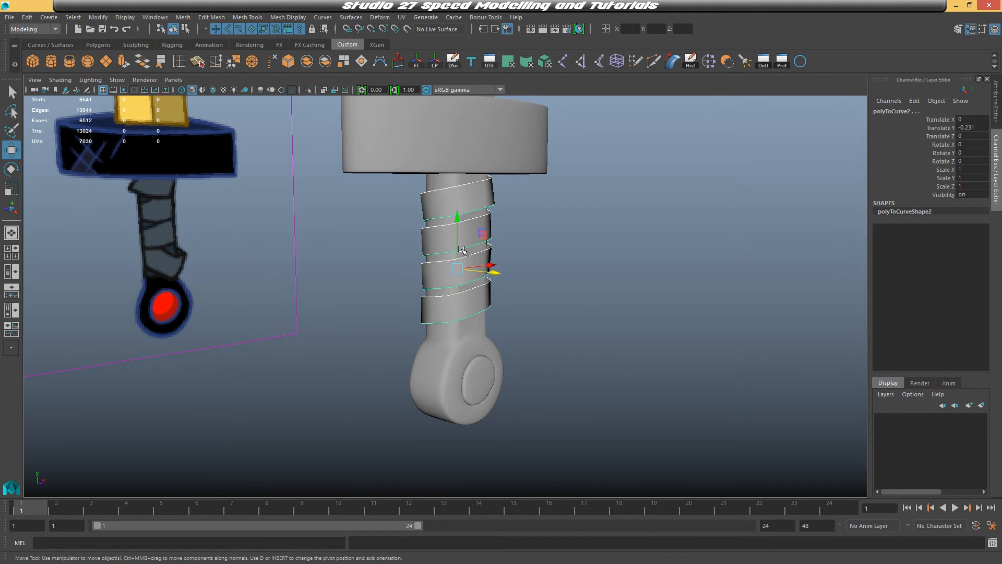
key(Delete)
click(463, 232)
Zoom out to view the whole sword model beside the reference image
click(673, 276)
alt+drag(676, 277, 600, 279)
scroll(564, 248, down, 6)
alt+middle_drag(562, 245, 531, 369)
scroll(538, 334, down, 3)
scroll(523, 348, down, 3)
scroll(531, 335, up, 1)
alt+middle_drag(531, 335, 523, 320)
drag(371, 122, 487, 375)
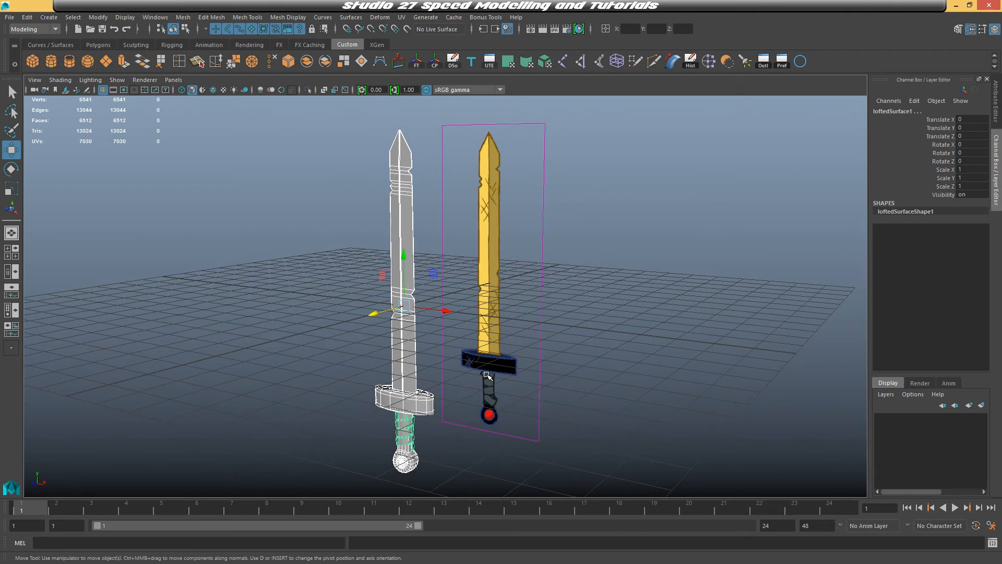
click(501, 280)
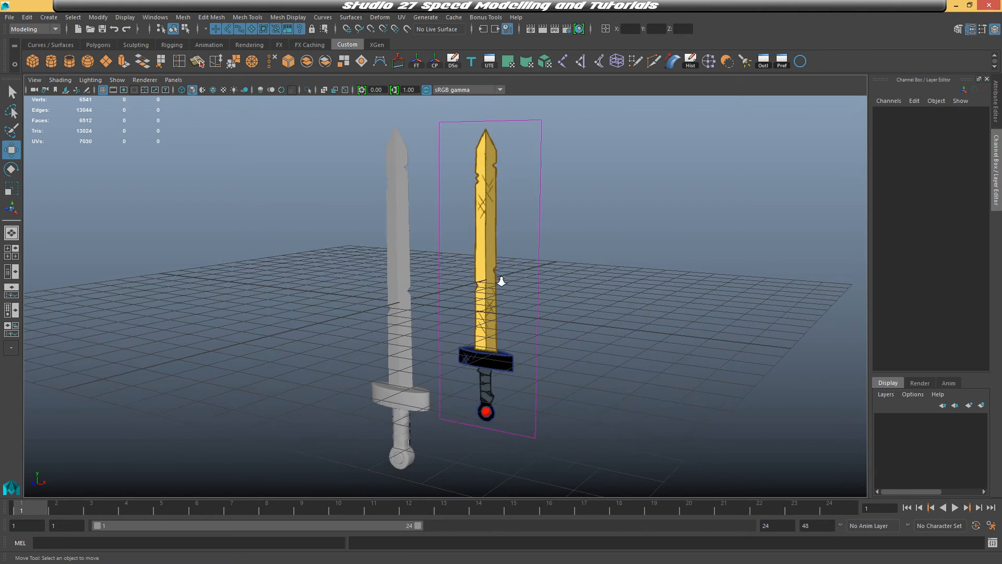
Select the sword reference image plane and delete it
key(space)
key(space)
alt+middle_drag(478, 253, 446, 376)
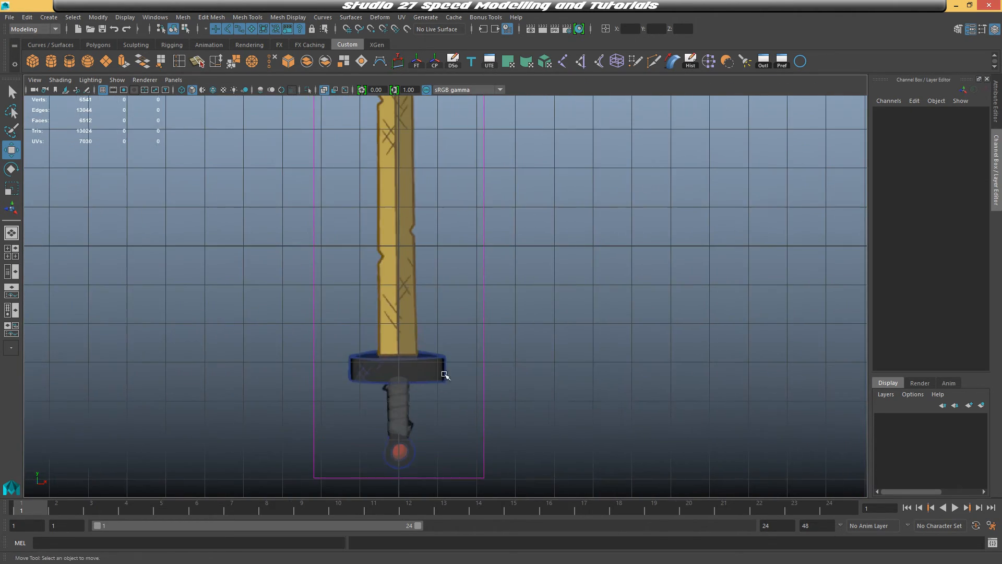
scroll(454, 314, down, 1)
alt+middle_drag(457, 176, 456, 248)
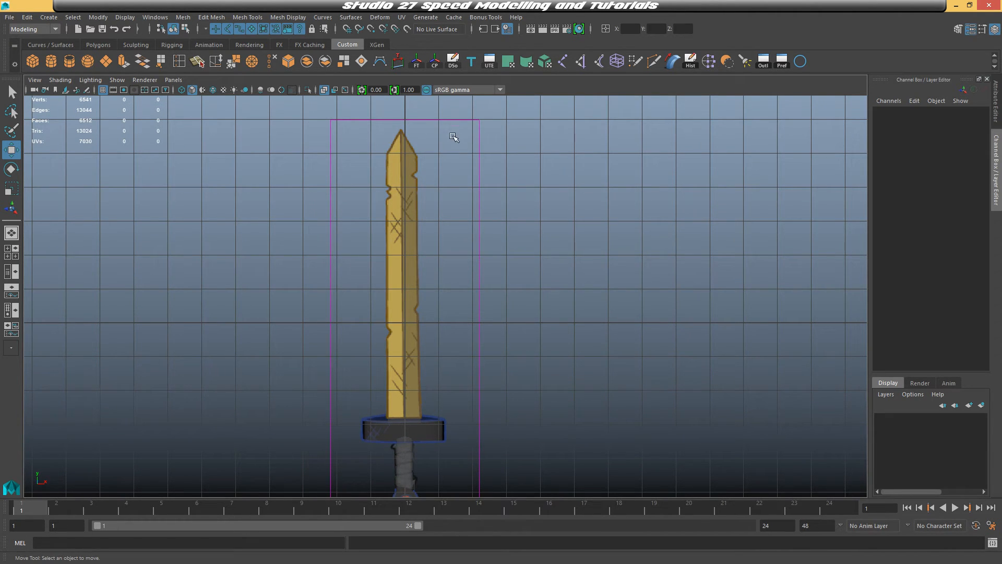
key(space)
mouse_move(720, 174)
alt+mouse_down()
mouse_move(703, 217)
mouse_move(721, 187)
alt+mouse_up()
click(696, 161)
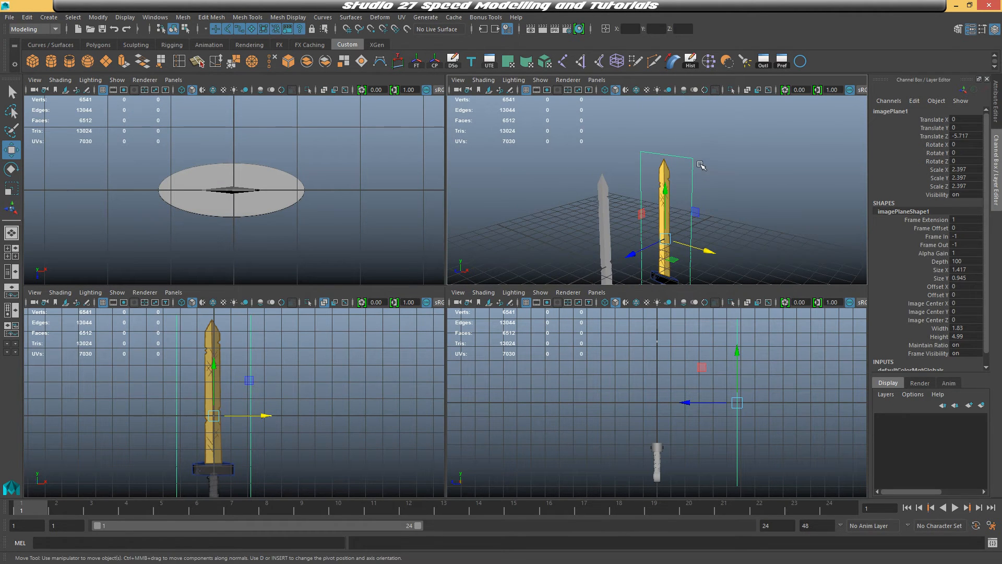
key(Delete)
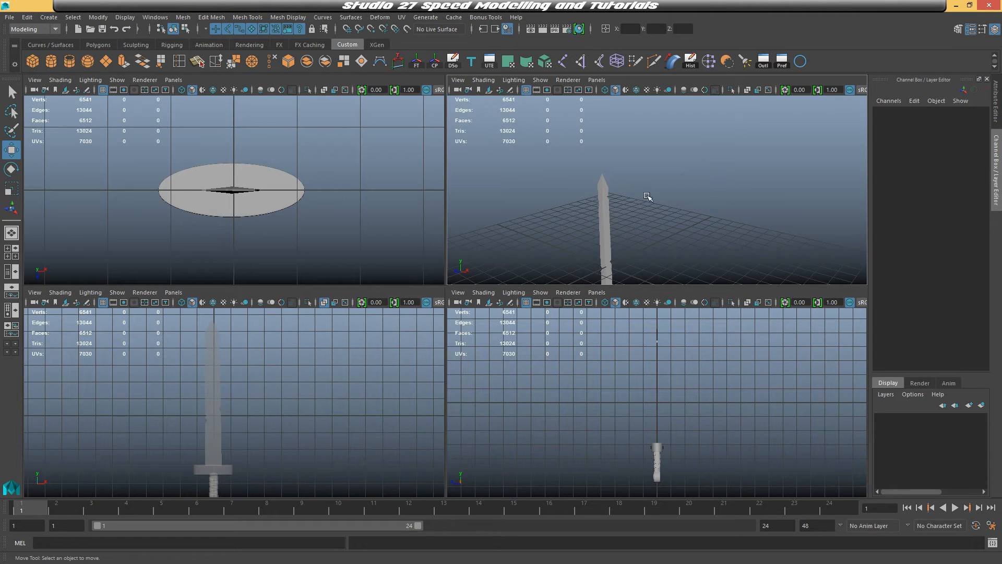
Select the sword and frame it in the perspective view to inspect the finished model
click(604, 208)
key(space)
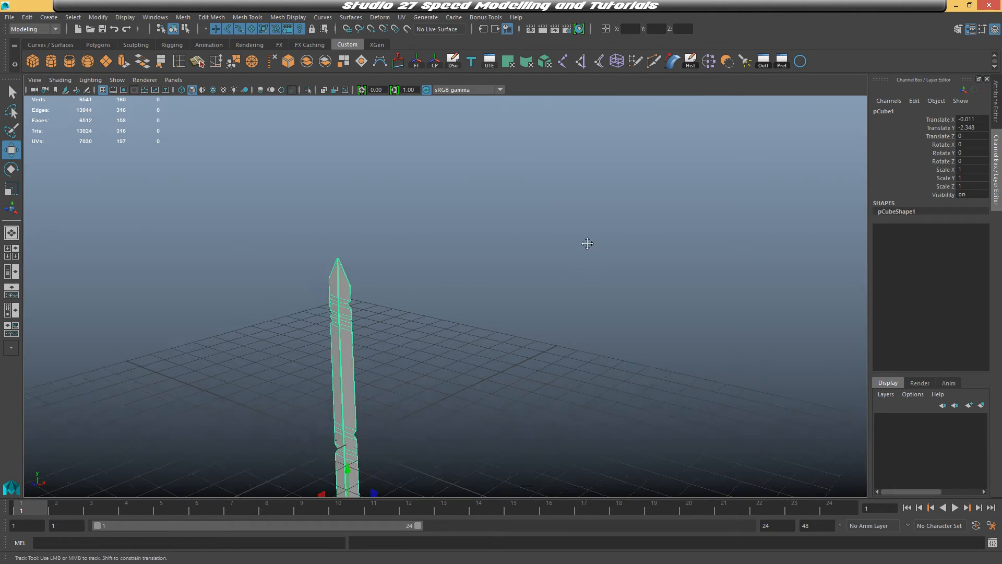
key(f)
alt+middle_drag(670, 168, 675, 163)
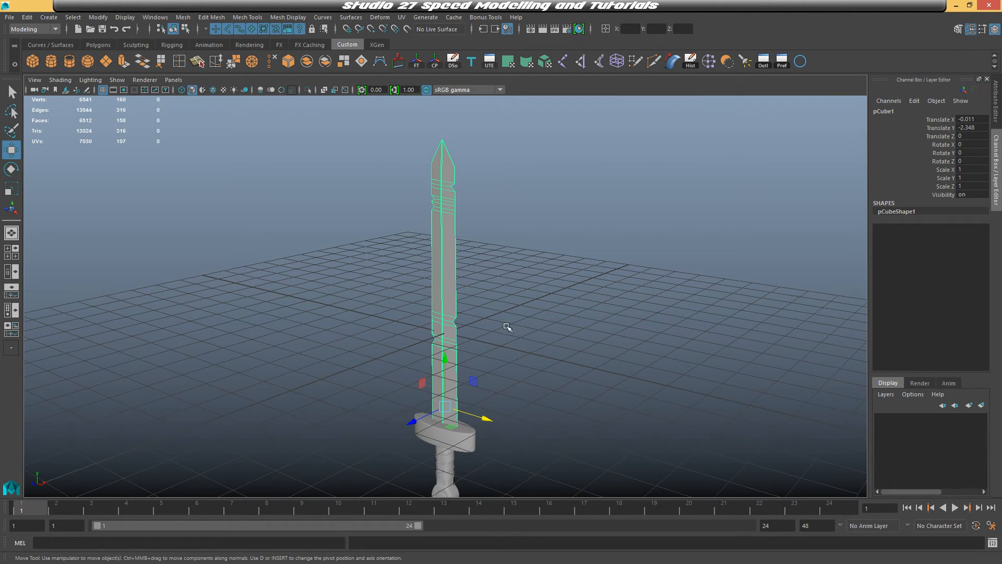
Assign a new Blinn material to the sword
alt+middle_drag(532, 314, 531, 282)
right_click(453, 203)
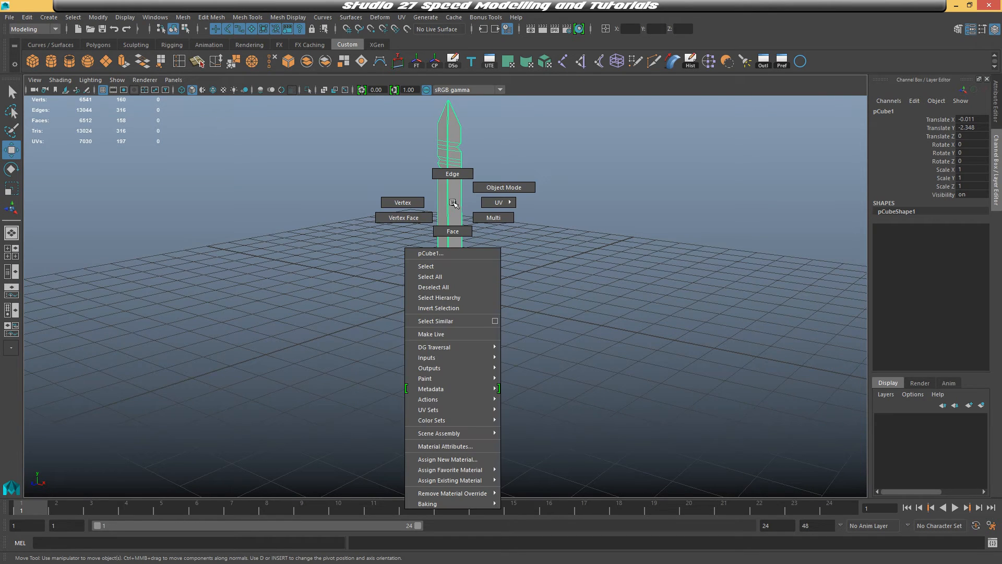
right_drag(453, 203, 447, 461)
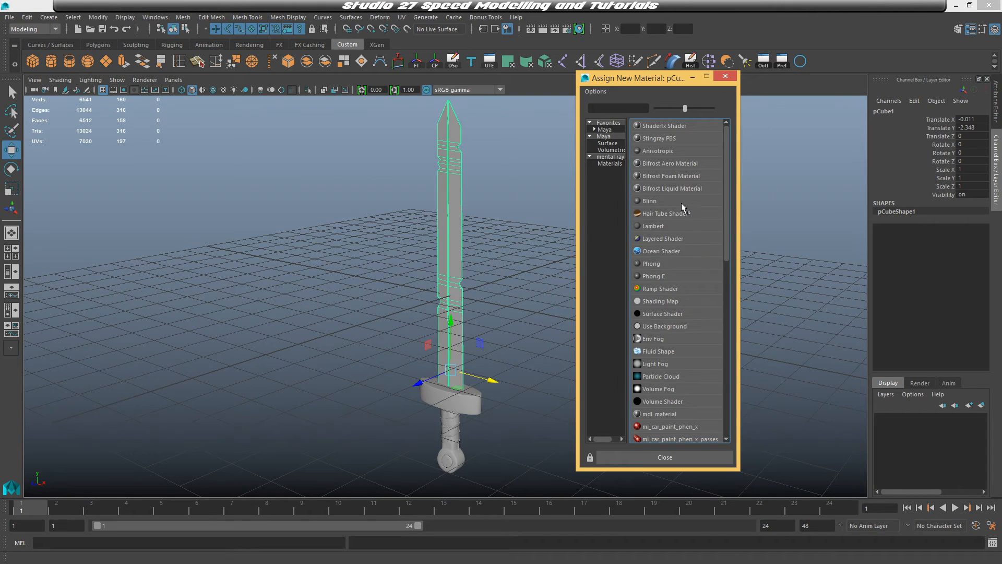
click(653, 203)
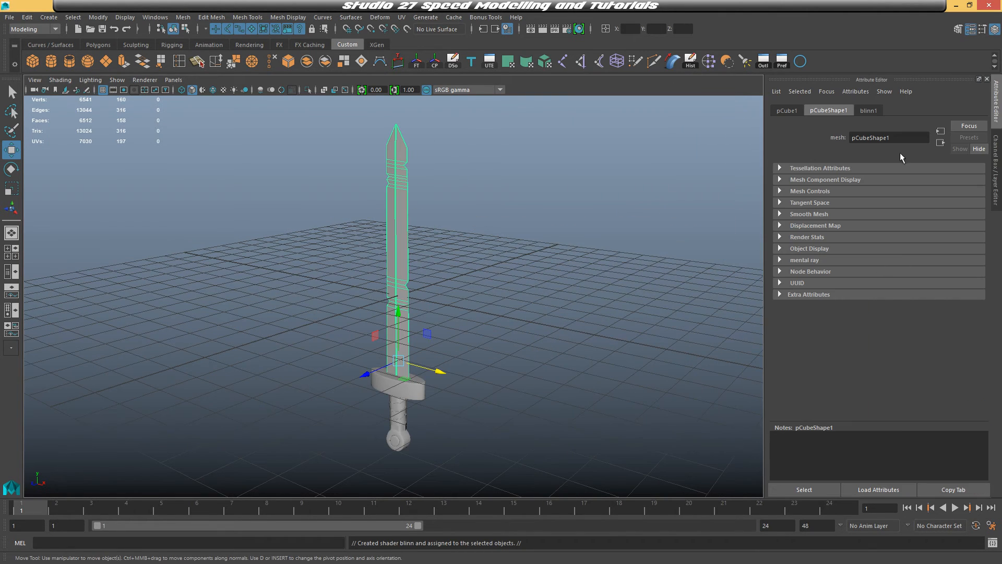
Rename the Blinn material to Sword
click(869, 111)
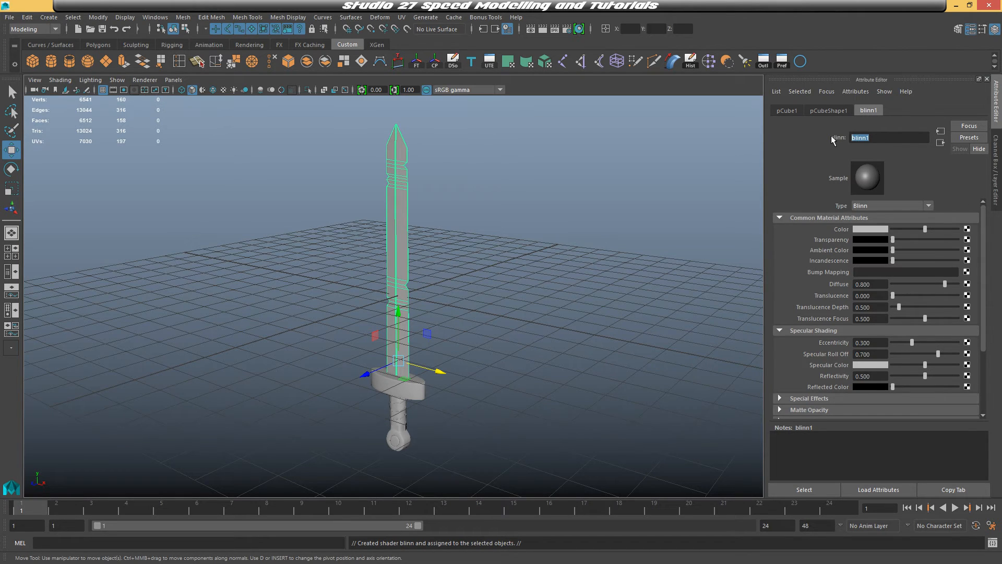
text(Sword)
key(Return)
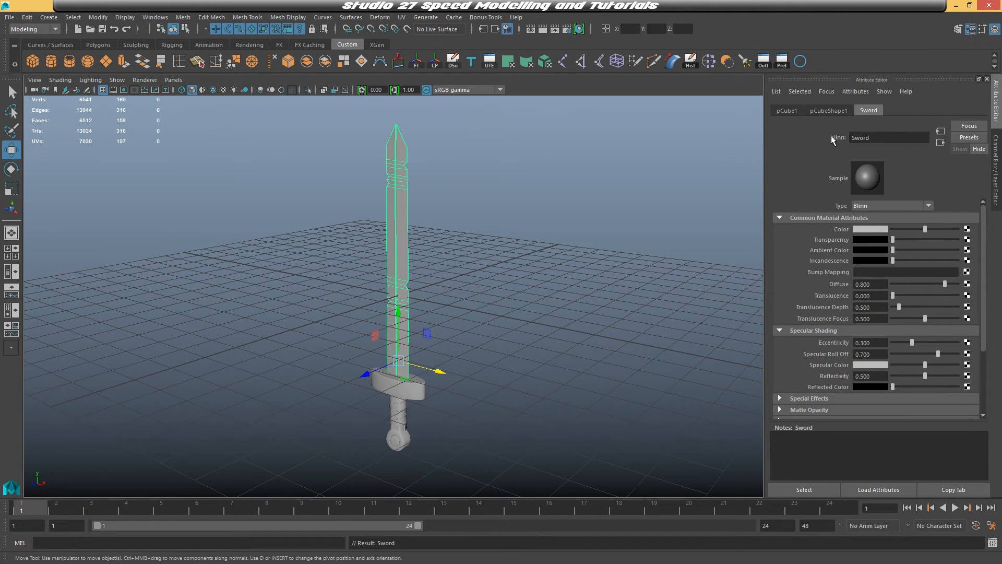
Connect a File texture using Golden_sword_of_battle.png to the Sword material's color
click(967, 230)
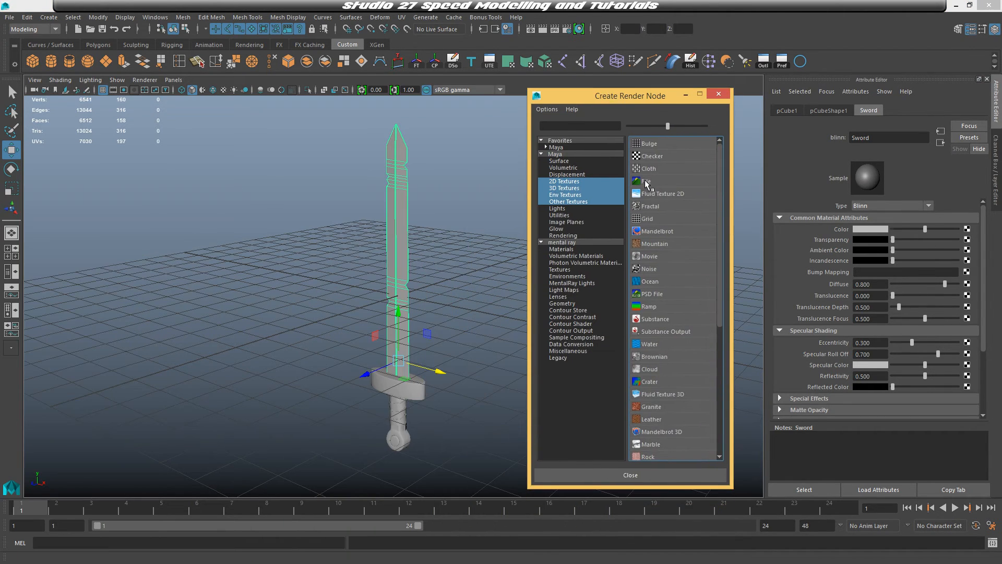
click(647, 181)
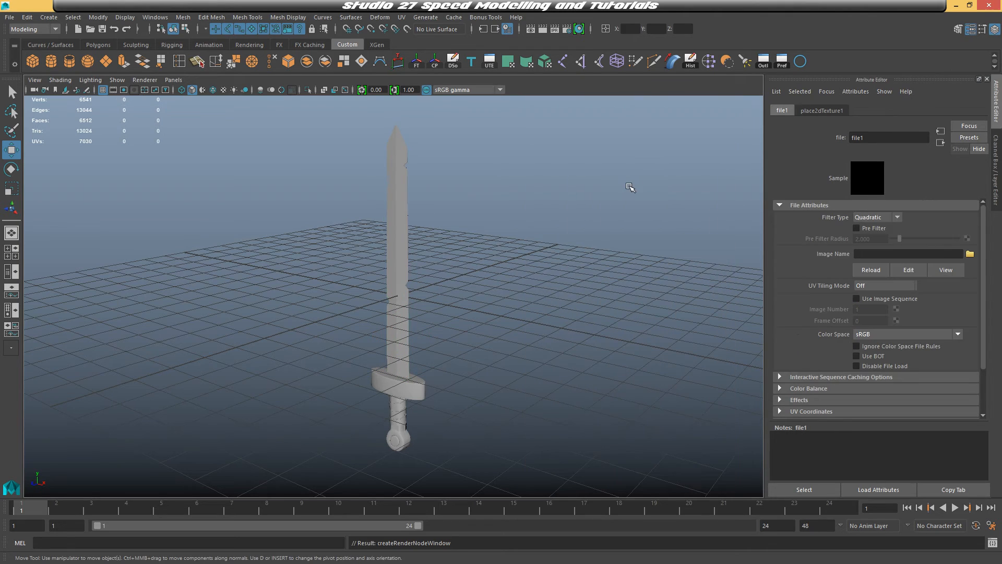
click(970, 254)
click(351, 156)
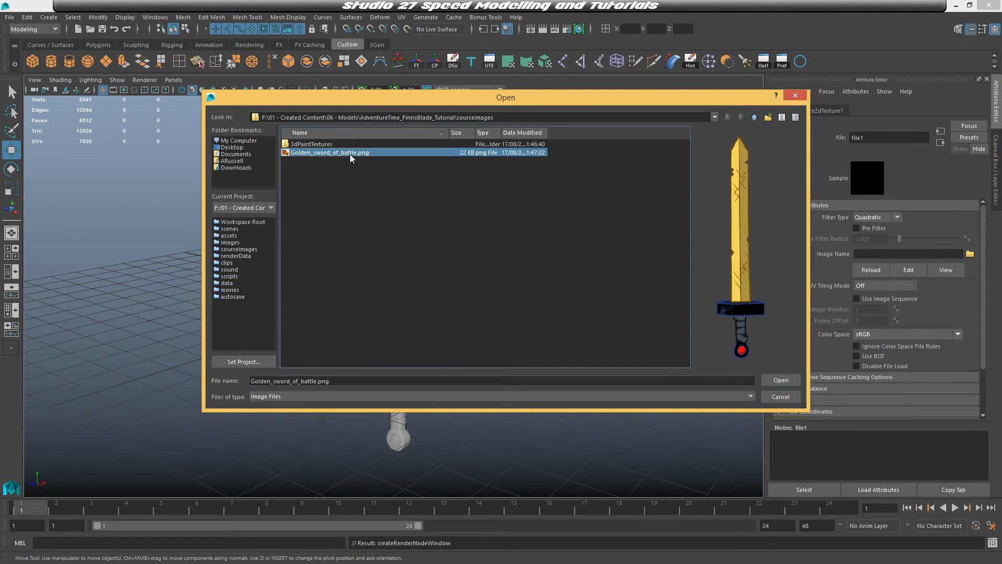
click(780, 379)
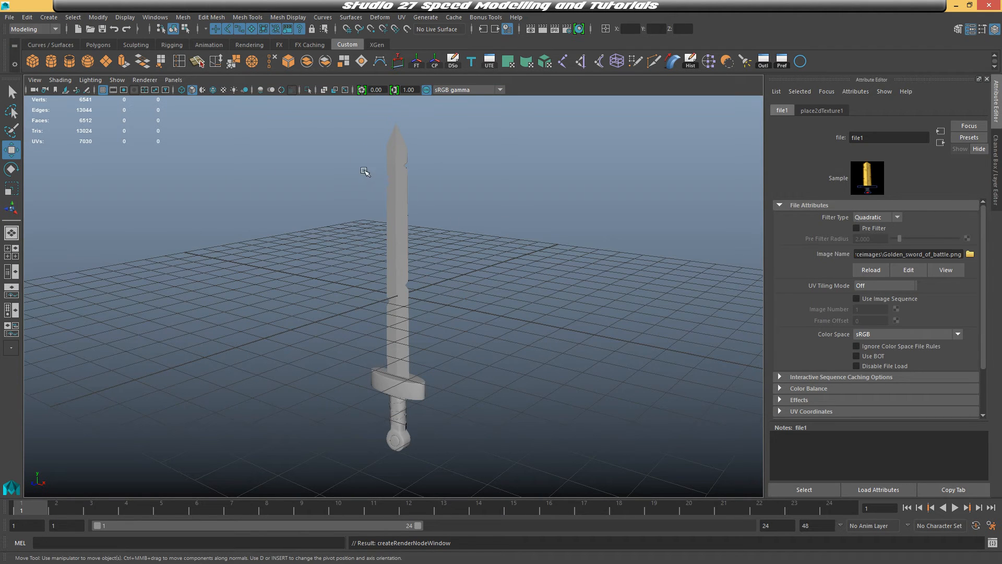
Turn on textured display in the viewport and select the sword
alt+drag(563, 235, 547, 260)
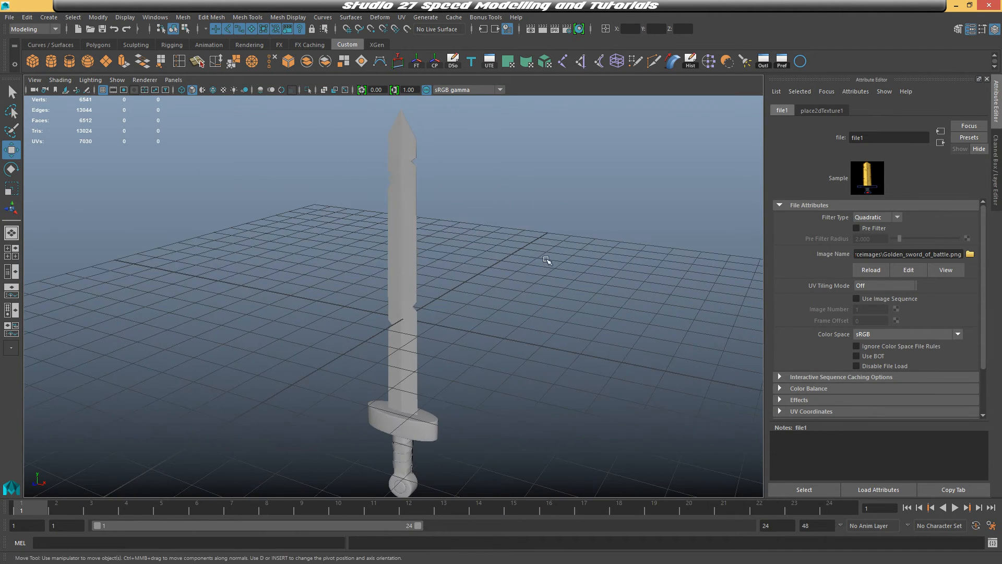
click(224, 90)
mouse_move(449, 182)
alt+mouse_down()
mouse_move(470, 188)
mouse_move(455, 198)
alt+mouse_up()
click(395, 189)
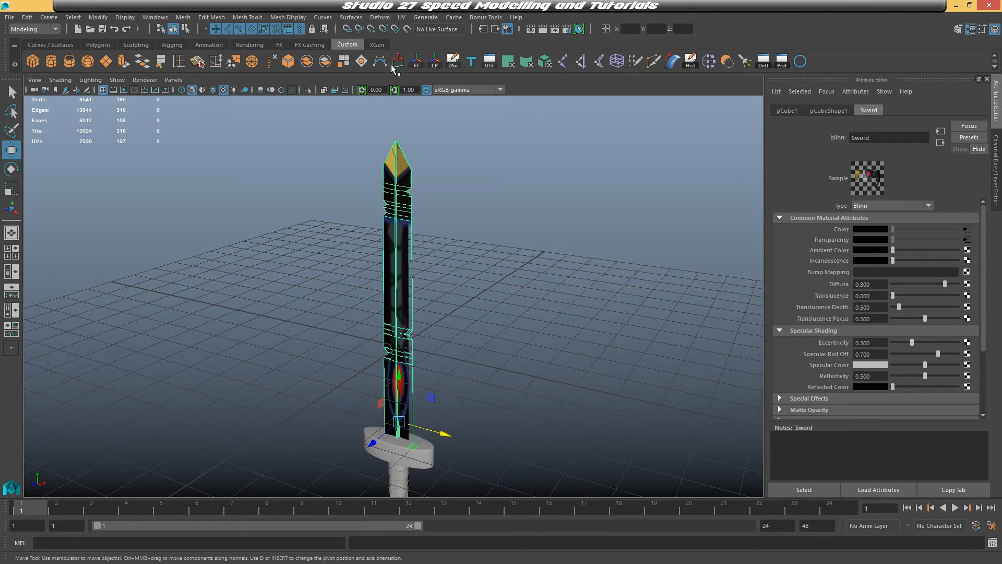
Open the UV Editor and dock it beside the perspective viewport
click(161, 18)
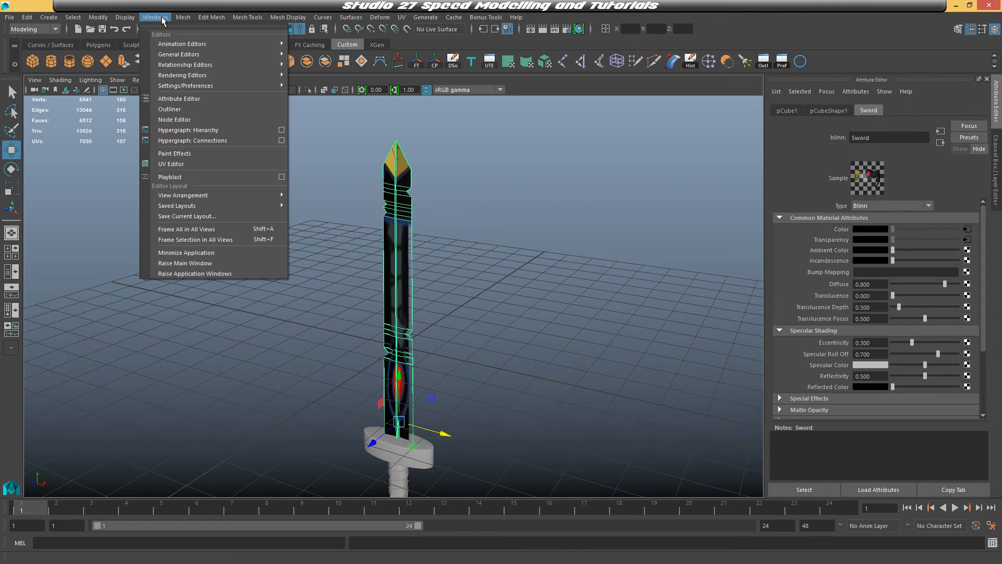
click(184, 163)
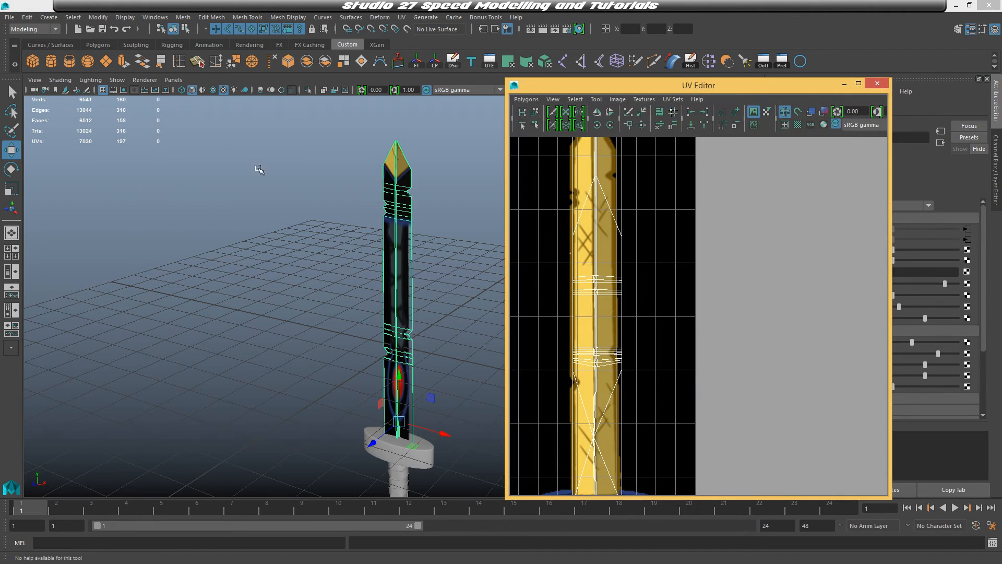
drag(725, 86, 1000, 156)
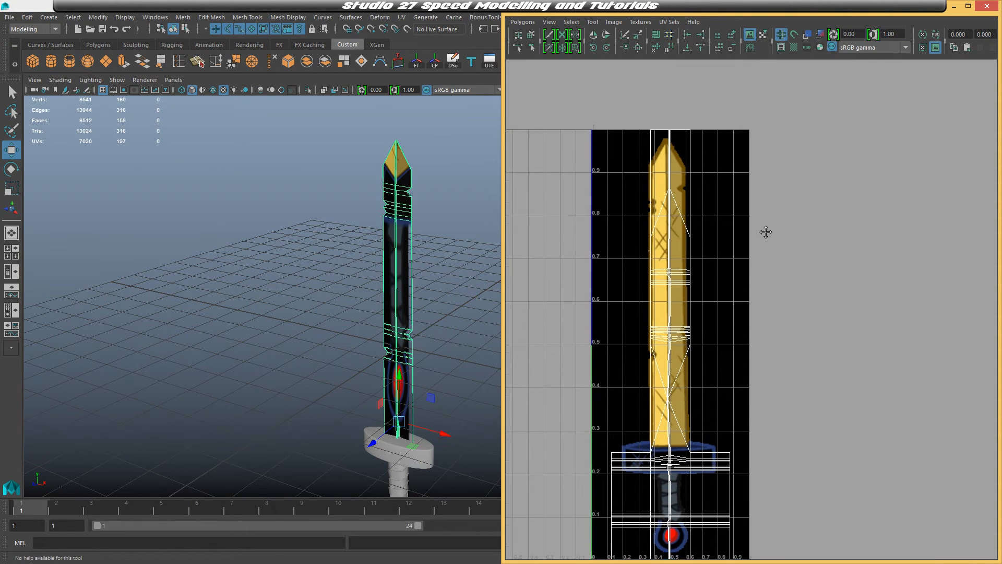
alt+middle_drag(766, 232, 799, 217)
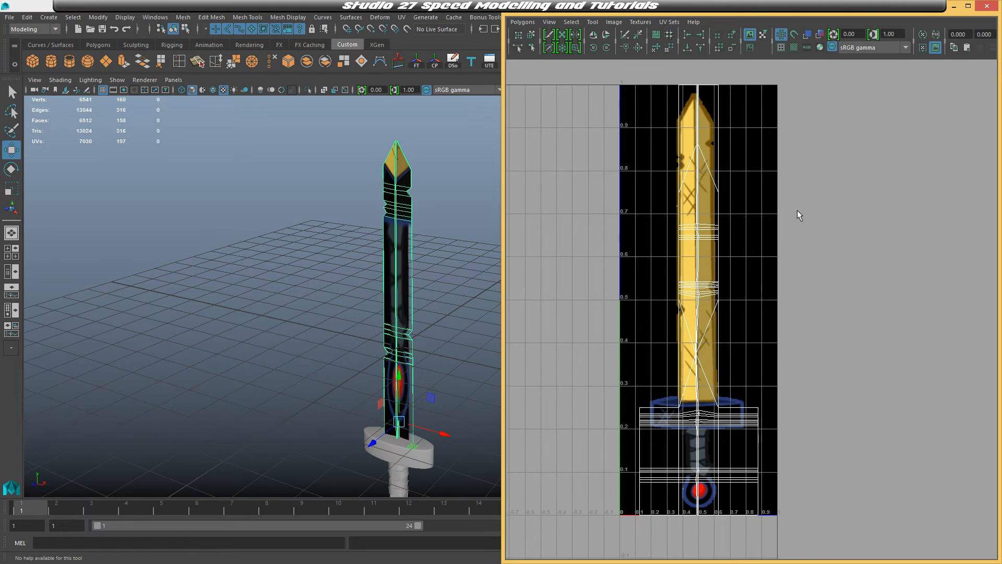
click(638, 21)
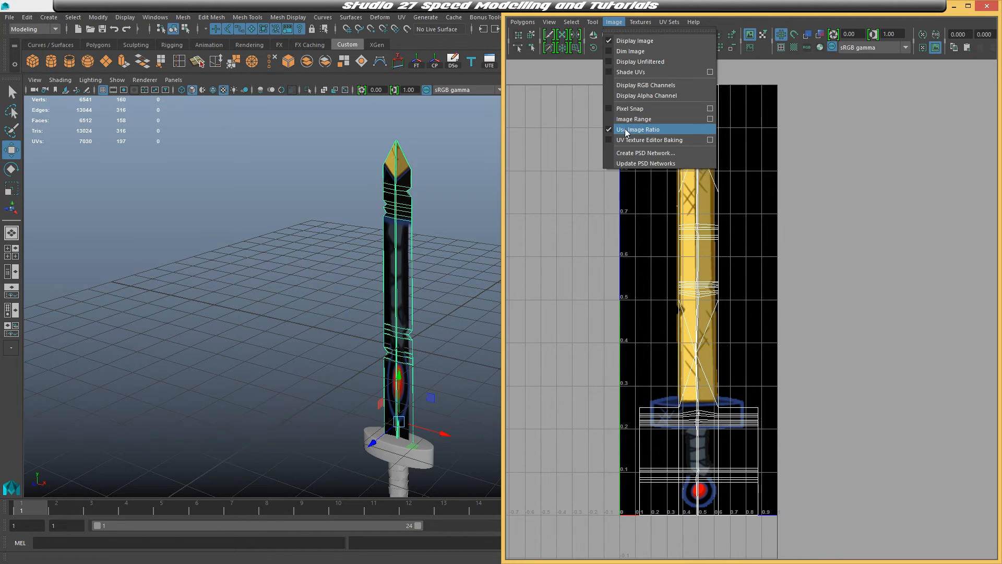
click(625, 129)
scroll(789, 211, down, 2)
alt+middle_drag(890, 215, 802, 184)
scroll(825, 208, down, 3)
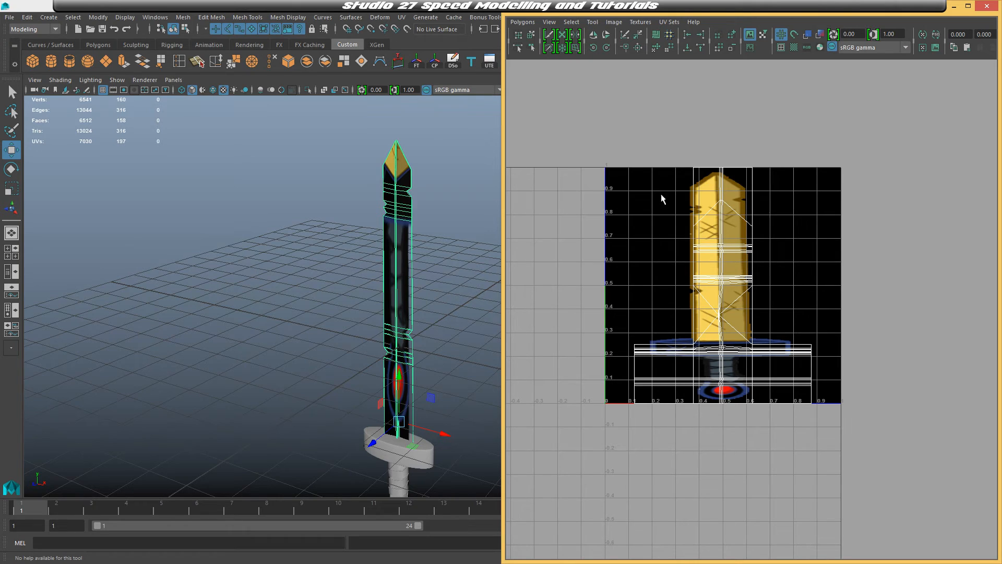
click(614, 22)
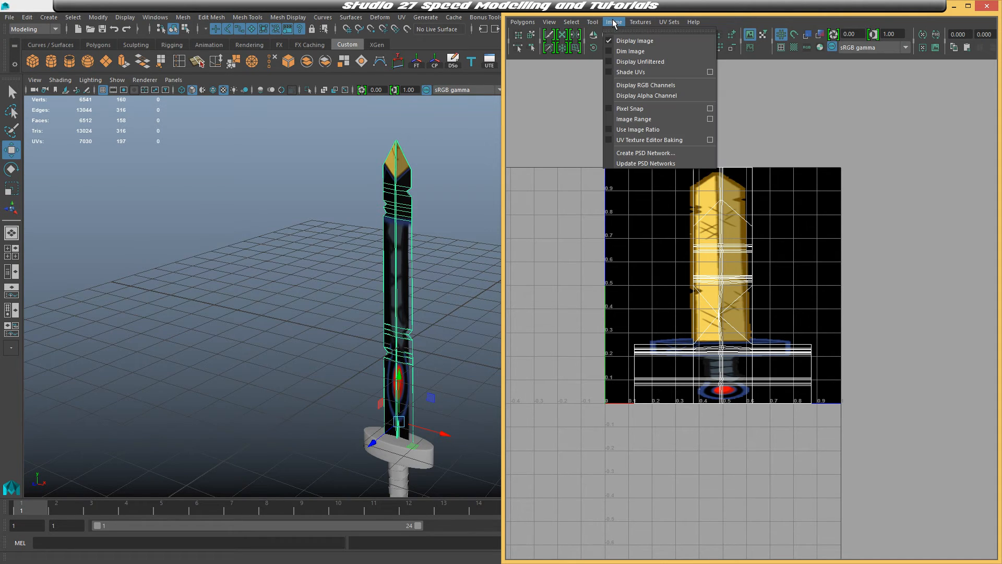
click(628, 131)
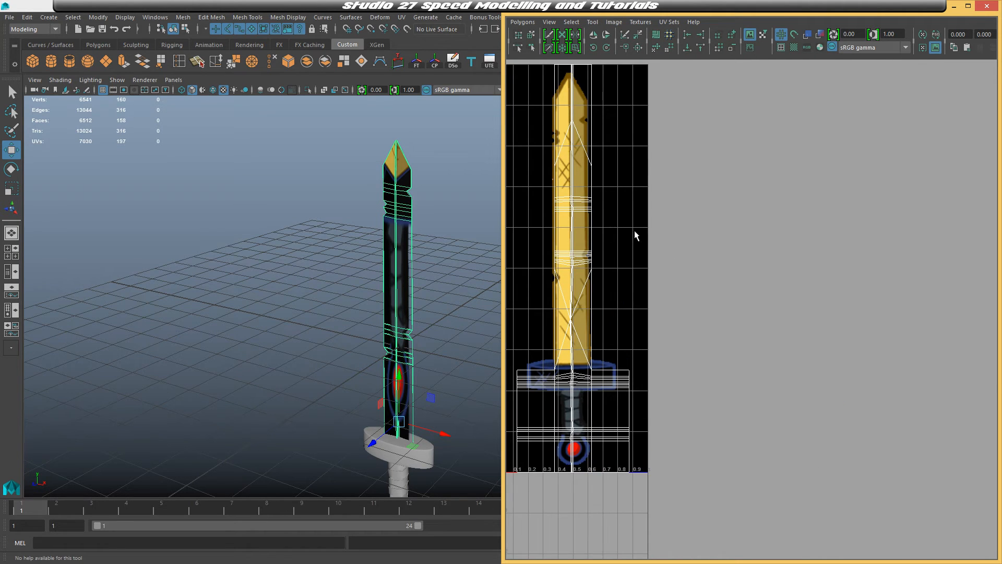
Select the faces of the sword's blade
alt+middle_drag(635, 235, 726, 261)
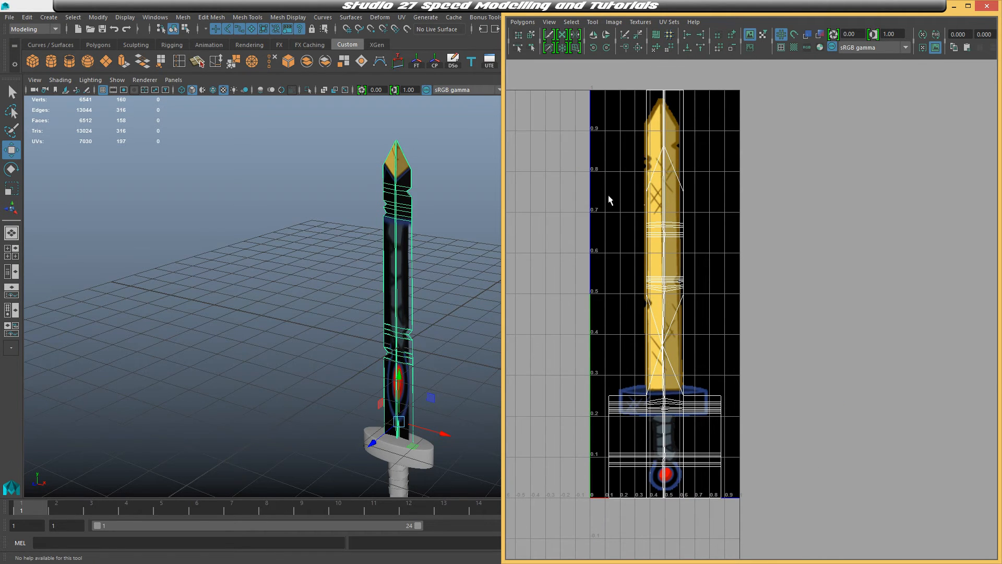
alt+middle_drag(449, 196, 403, 179)
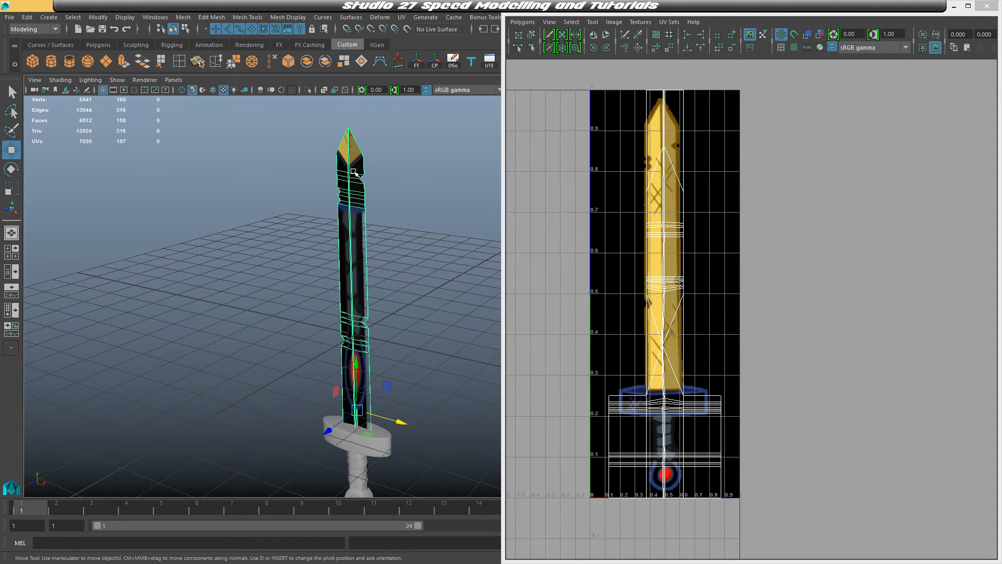
right_drag(351, 179, 353, 201)
scroll(403, 202, down, 2)
mouse_move(413, 227)
alt+middle_down()
mouse_move(394, 223)
mouse_move(409, 235)
alt+middle_up()
right_drag(351, 193, 353, 199)
drag(303, 141, 447, 464)
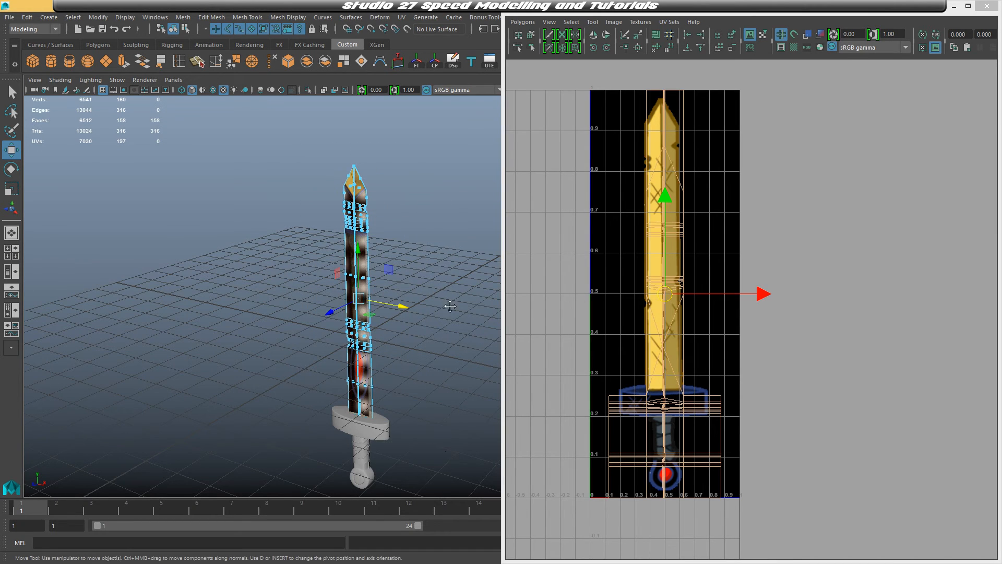
alt+drag(477, 364, 412, 306)
Apply a planar UV projection to the selected blade faces from the Z axis
click(402, 17)
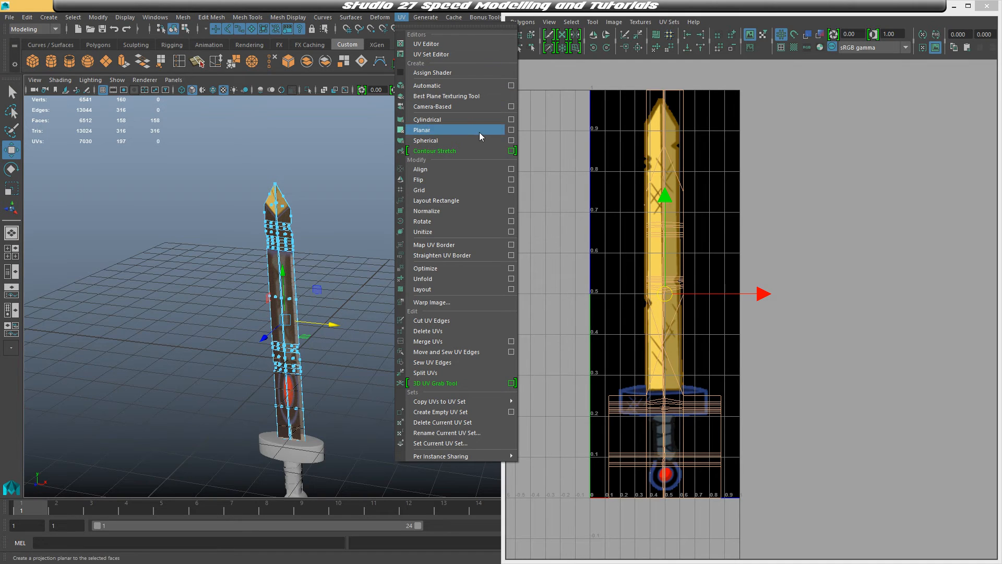
click(511, 130)
drag(569, 146, 555, 115)
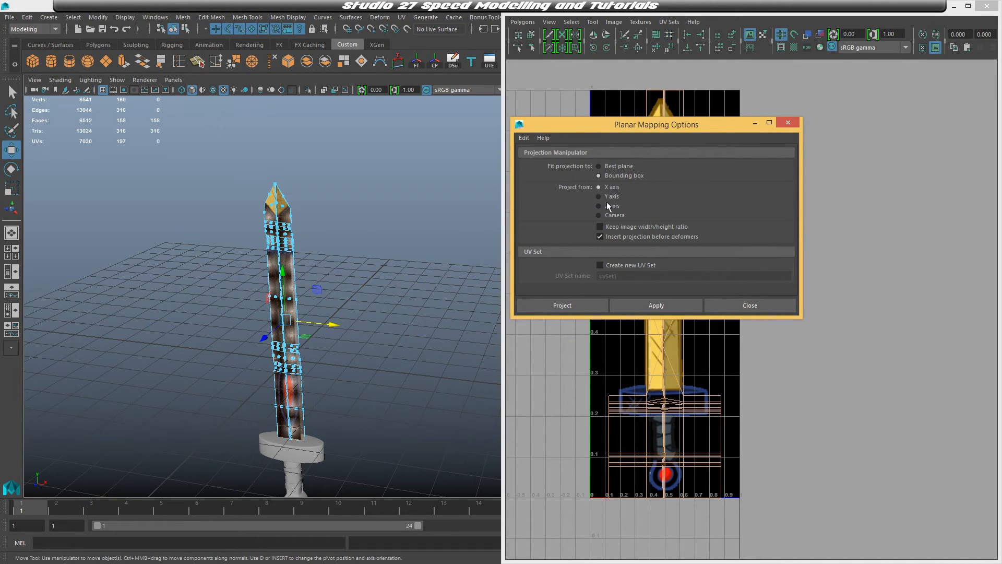
alt+drag(365, 261, 245, 199)
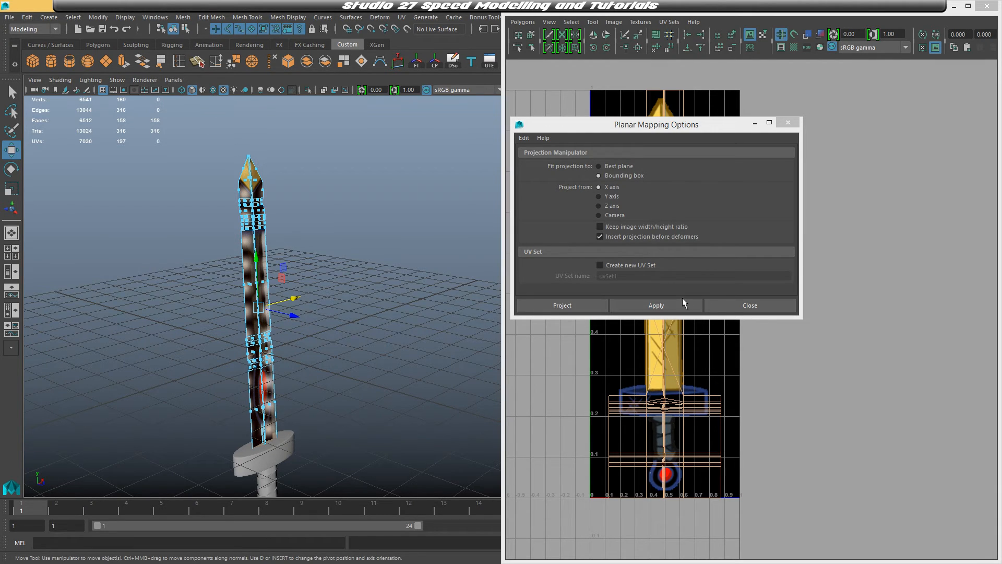
click(602, 206)
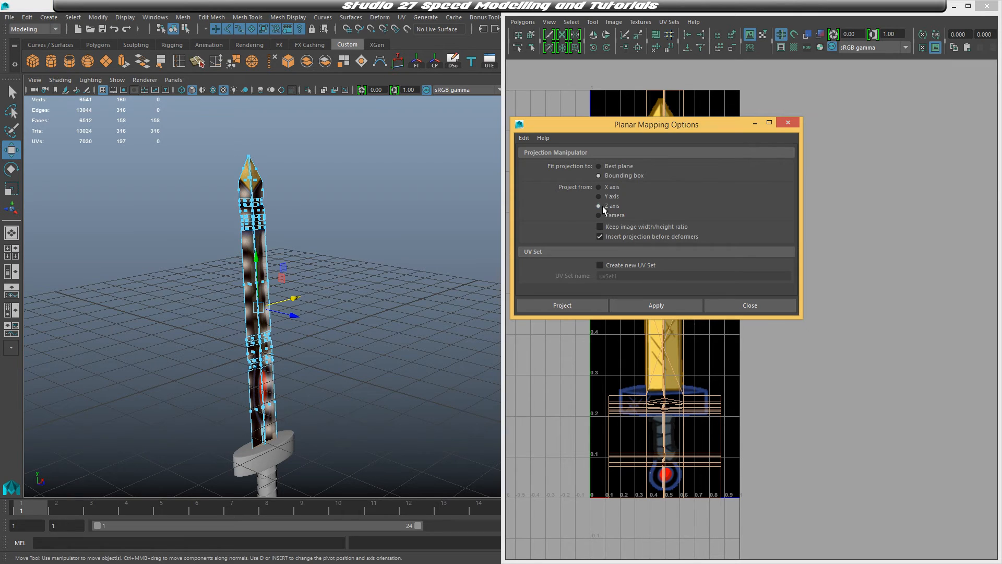
click(562, 304)
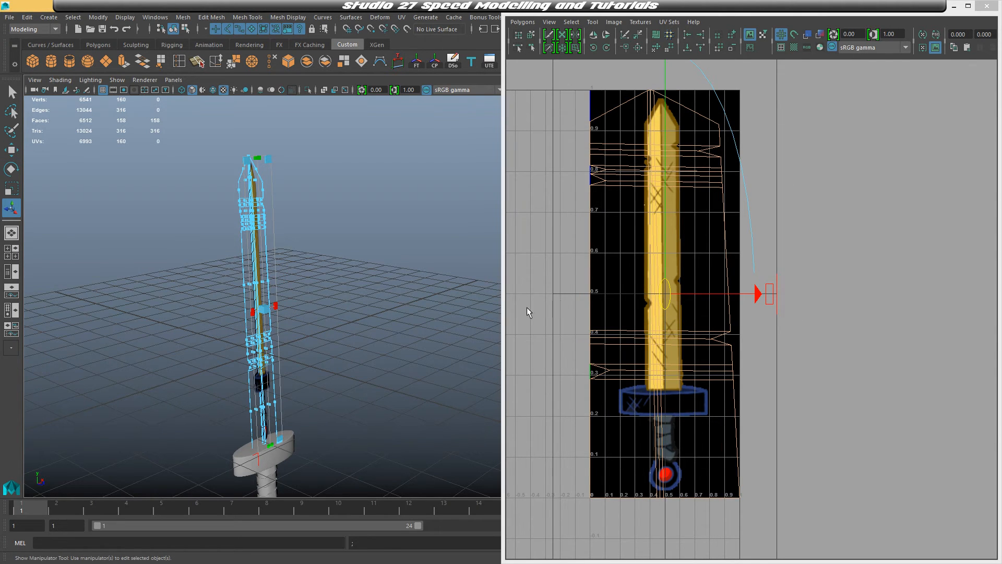
Adjust the planar projection manipulator so the blade UVs fit over the blade in the texture image
alt+drag(360, 310, 345, 290)
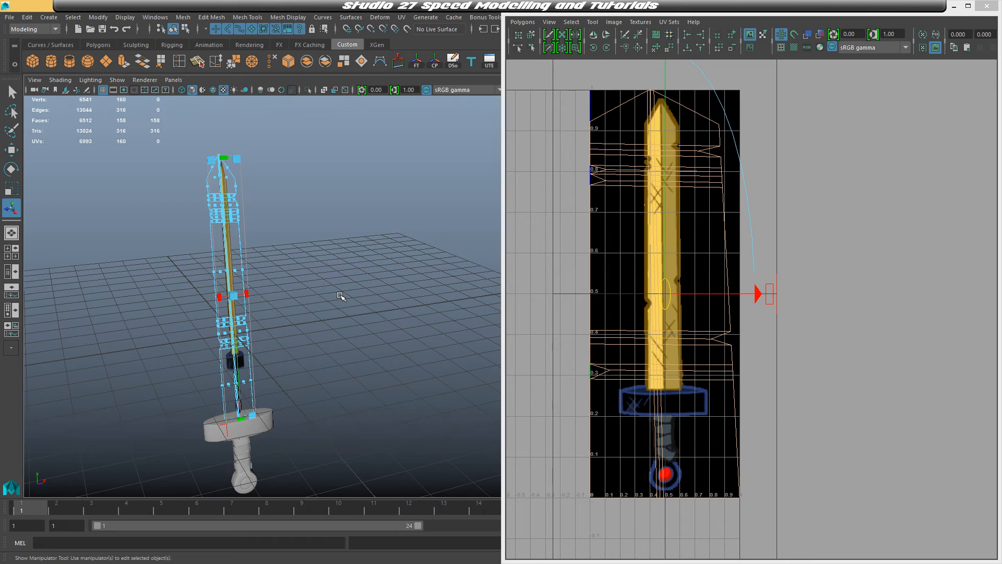
click(771, 296)
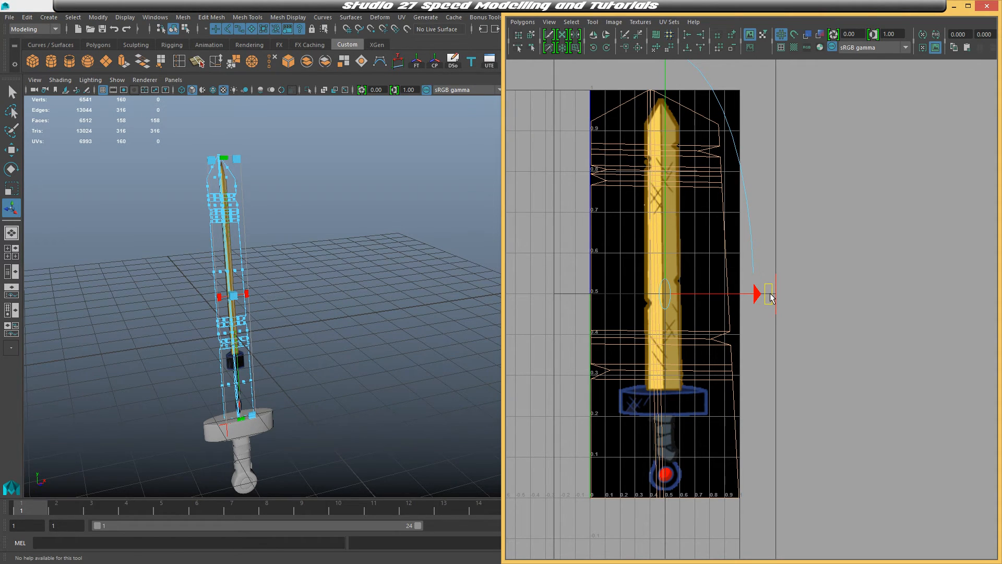
drag(770, 295, 550, 299)
alt+middle_drag(782, 289, 773, 370)
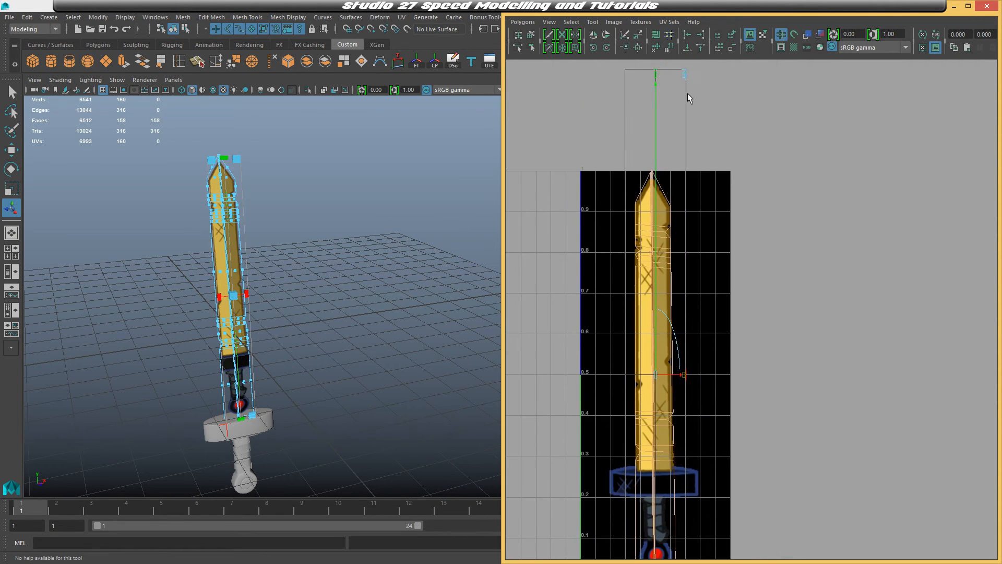
drag(656, 75, 655, 131)
drag(685, 330, 681, 328)
right_drag(660, 263, 673, 231)
Select the blade UVs and fine-tune their scale and position to line up with the texture's blade
drag(637, 219, 713, 508)
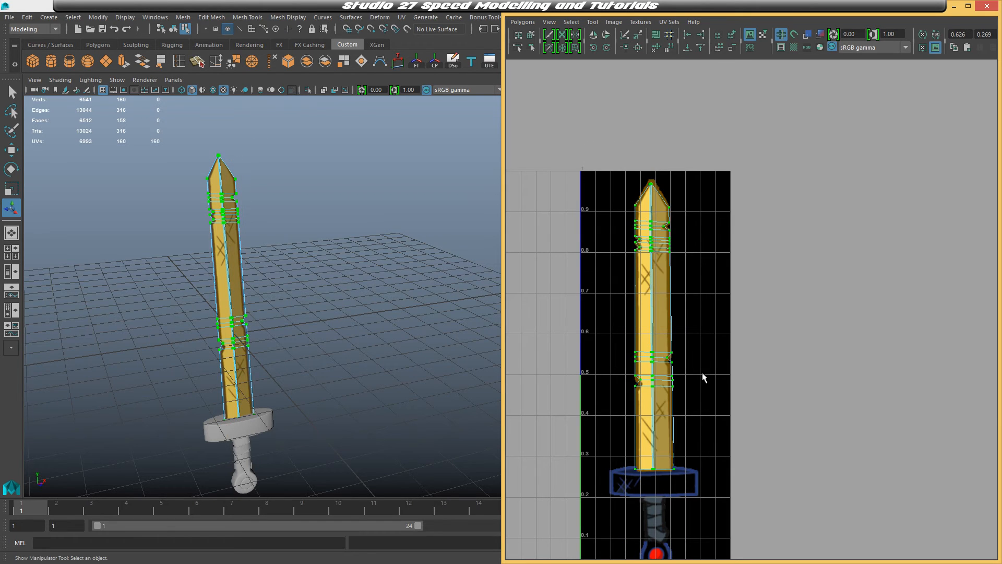
right_drag(672, 255, 701, 251)
scroll(718, 516, up, 4)
alt+middle_drag(727, 378, 813, 330)
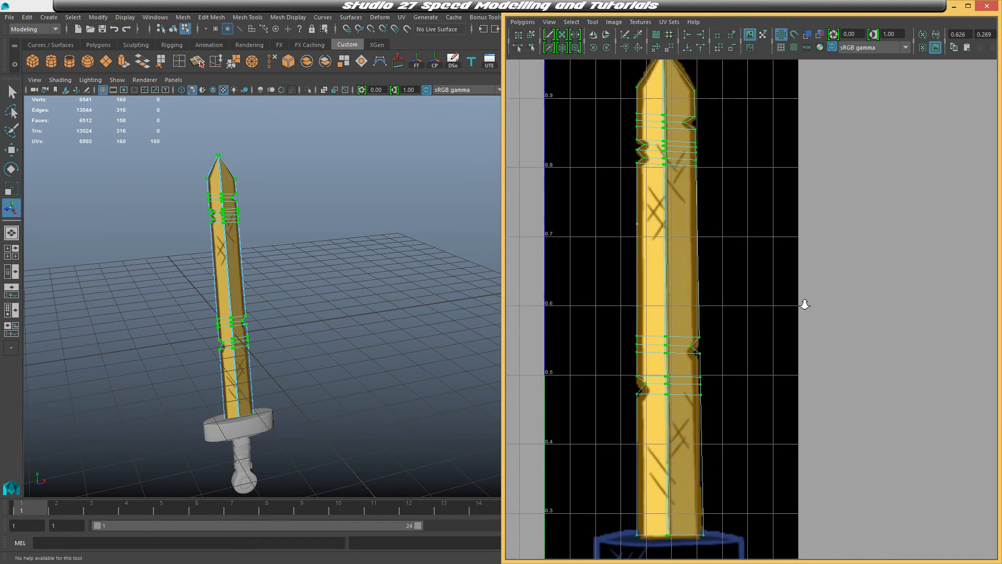
scroll(804, 301, down, 2)
key(r)
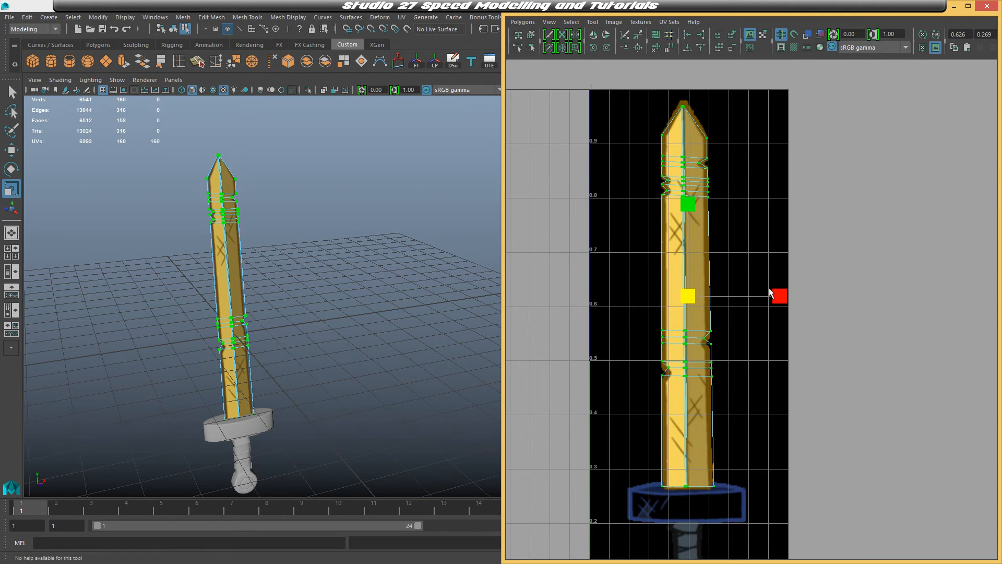
drag(778, 297, 781, 296)
key(w)
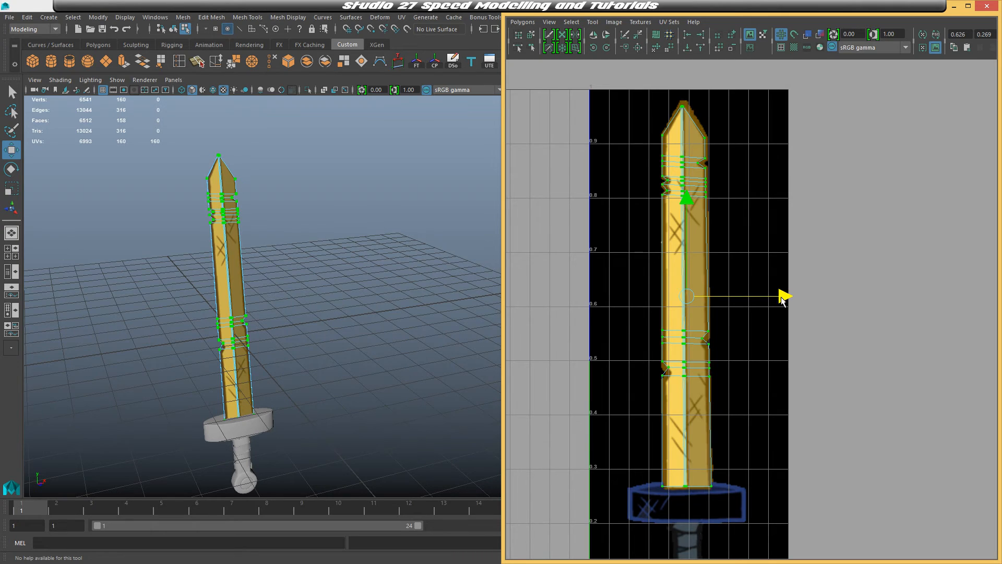
key(r)
drag(687, 203, 688, 202)
key(w)
drag(783, 300, 784, 302)
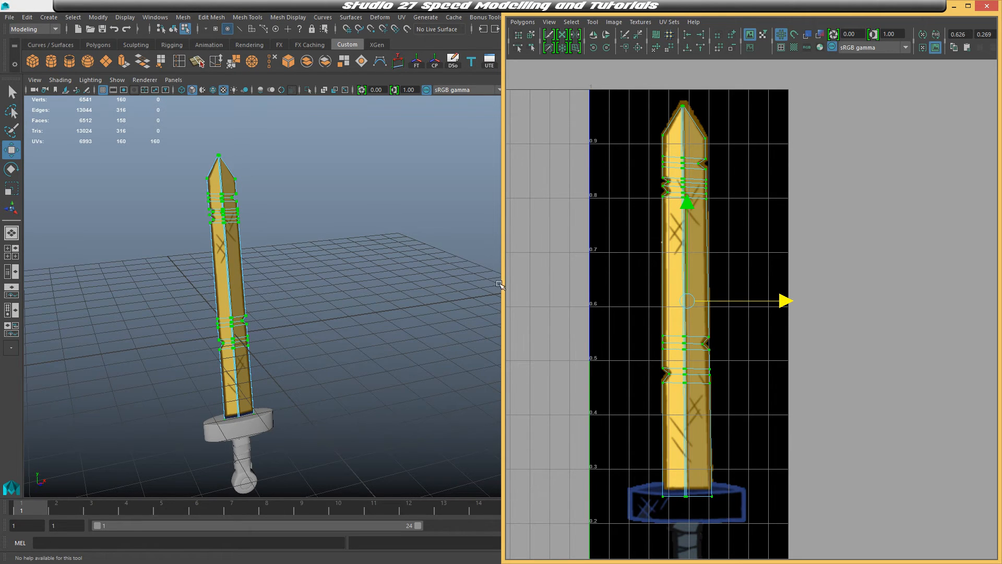
Reselect the sword blade and adjust the UVs at its base and tip to fit the texture's blade outline
right_drag(235, 227, 292, 213)
click(300, 219)
alt+drag(301, 221, 315, 226)
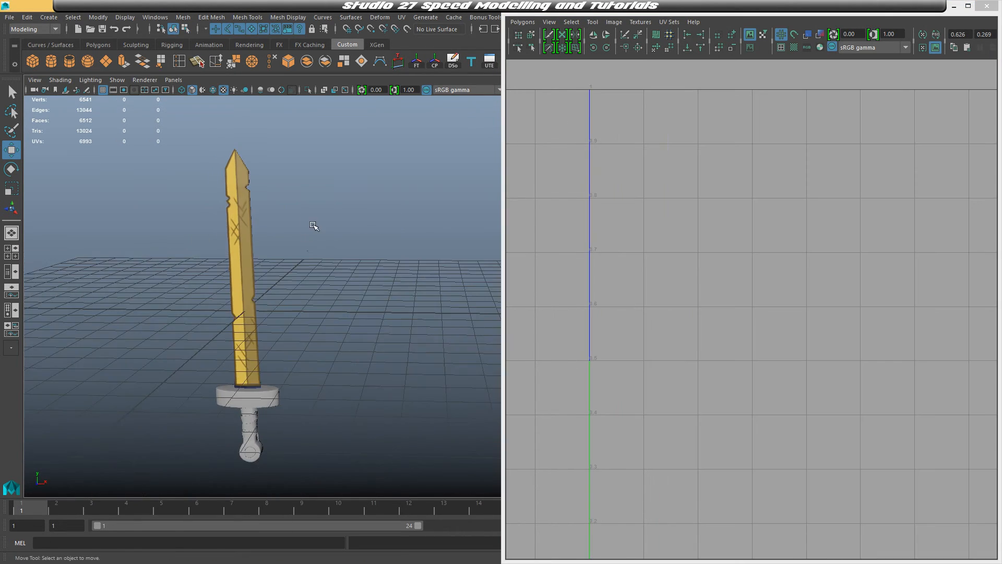
alt+right_drag(315, 226, 406, 297)
alt+middle_drag(405, 296, 401, 416)
alt+drag(406, 418, 369, 393)
alt+middle_drag(277, 397, 324, 278)
click(324, 278)
alt+right_drag(323, 279, 369, 320)
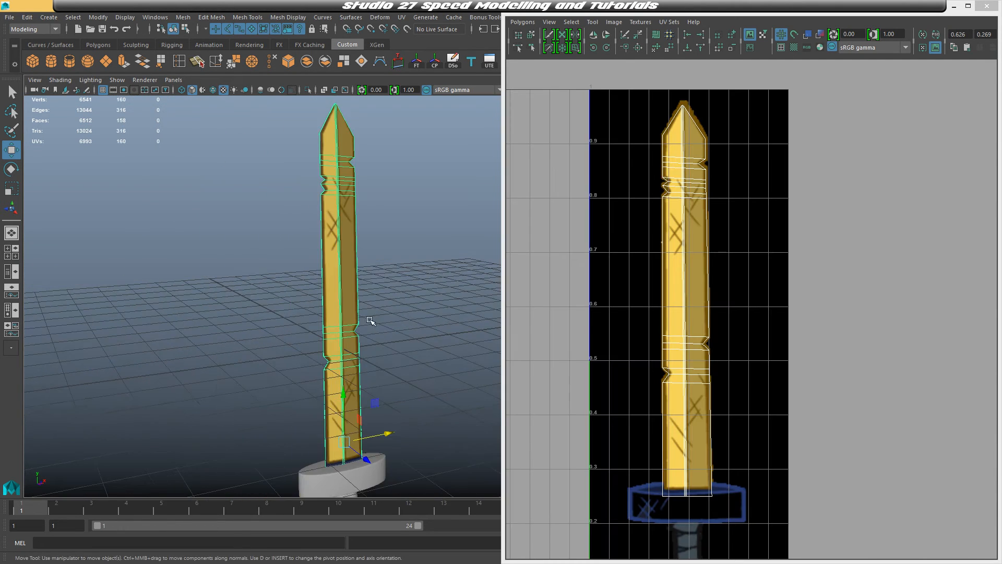
alt+middle_drag(369, 320, 322, 247)
right_drag(691, 393, 731, 393)
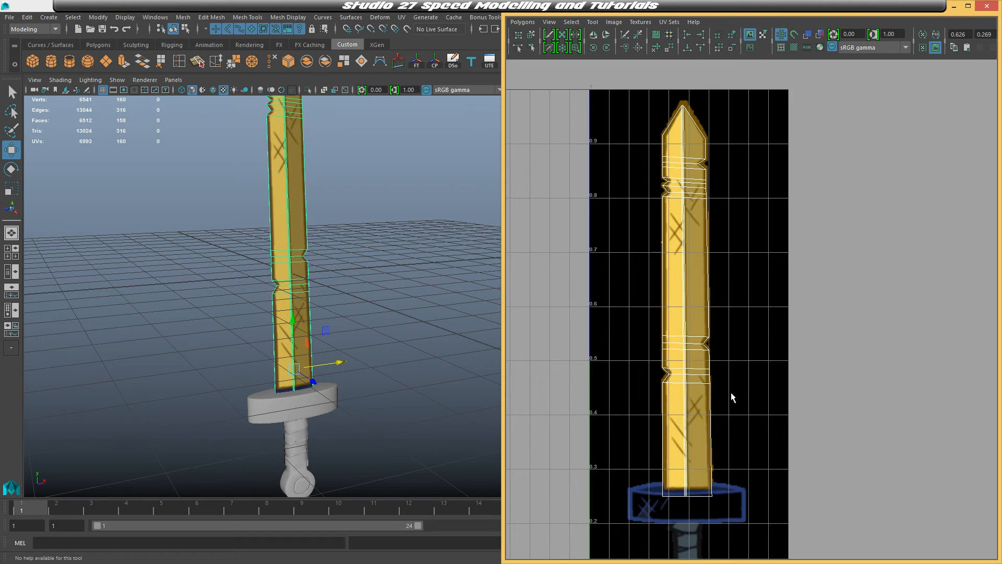
drag(641, 456, 783, 518)
drag(690, 402, 689, 394)
drag(632, 444, 681, 520)
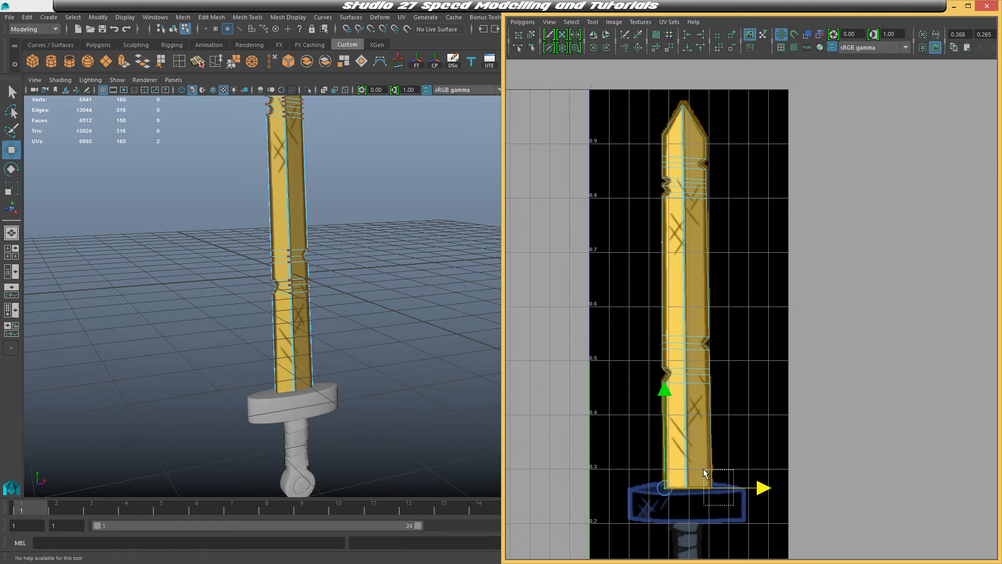
drag(706, 474, 723, 502)
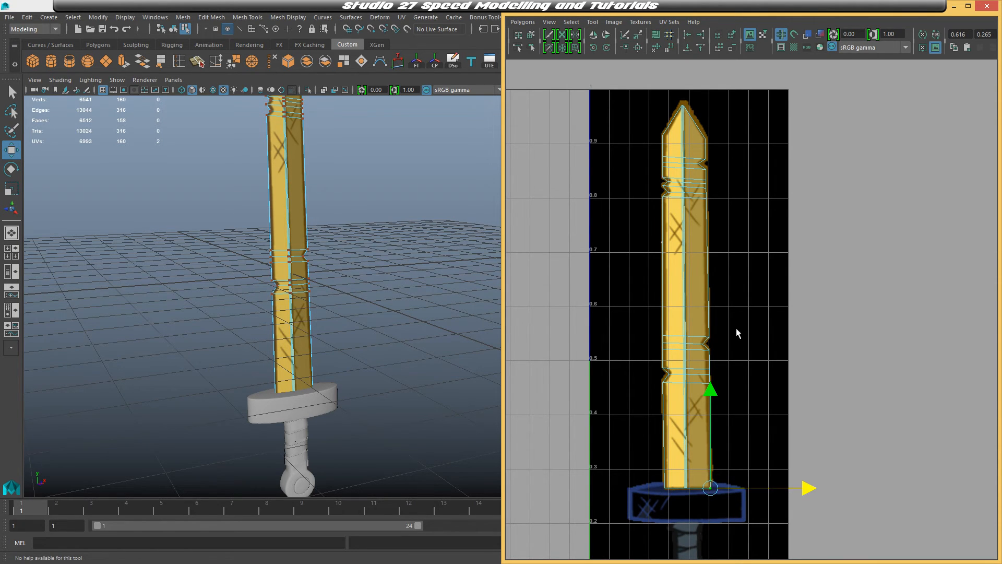
alt+middle_drag(688, 155, 694, 220)
drag(656, 149, 716, 196)
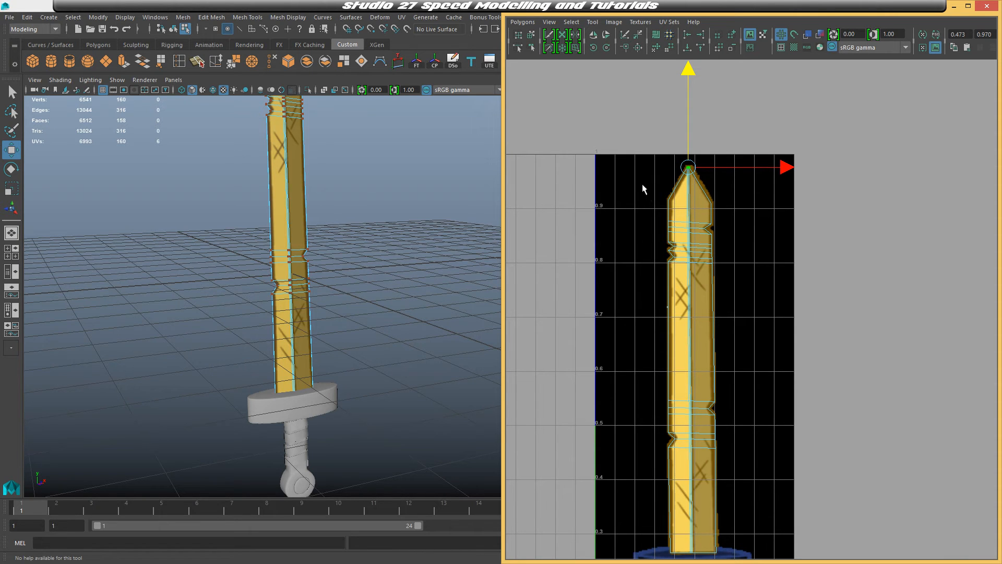
Inspect the textured blade from several angles and review the full UV layout over the texture
right_drag(312, 238, 362, 223)
alt+middle_drag(443, 209, 458, 300)
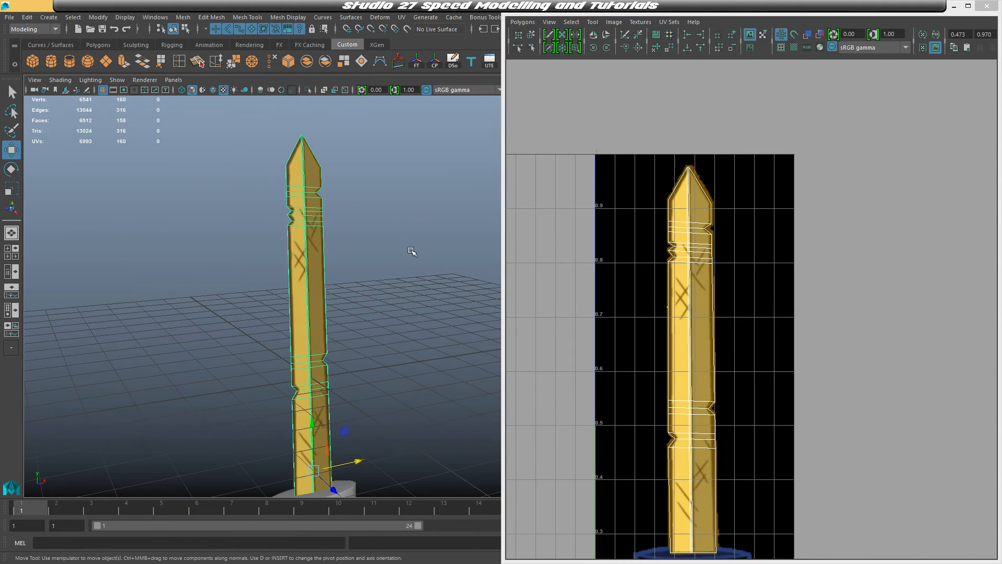
click(433, 247)
alt+drag(421, 253, 517, 261)
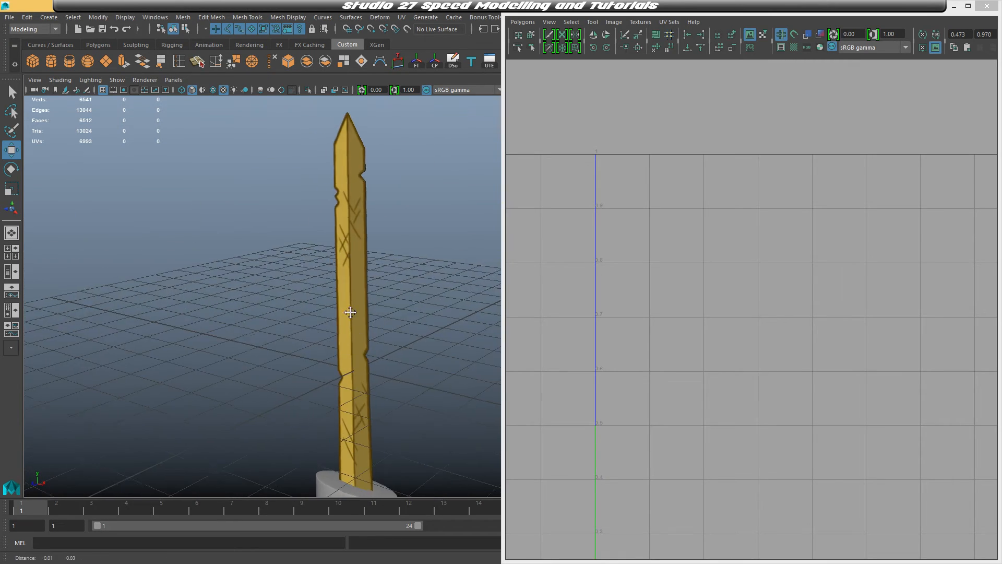
alt+middle_drag(367, 313, 348, 250)
scroll(345, 262, down, 3)
alt+drag(347, 346, 391, 333)
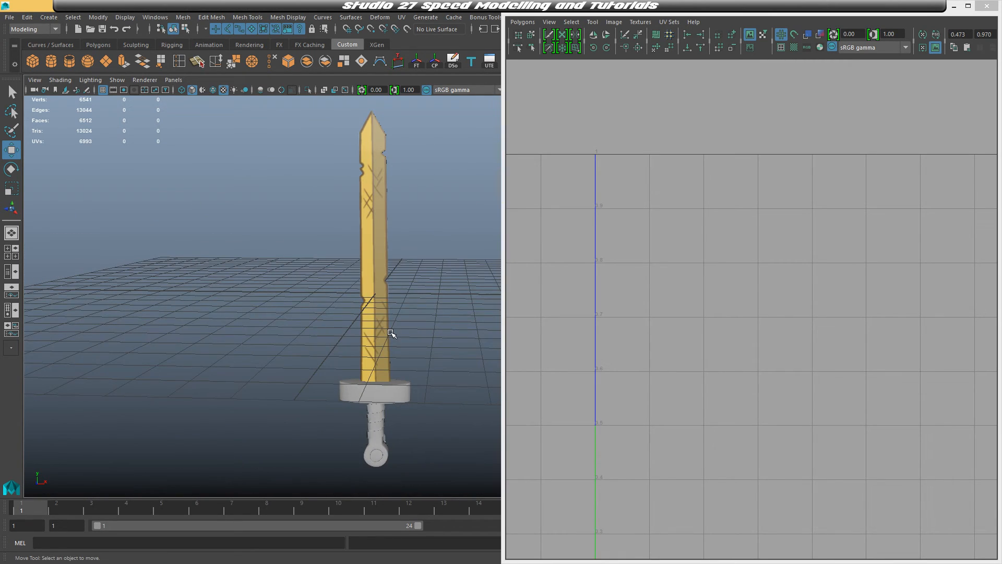
click(388, 322)
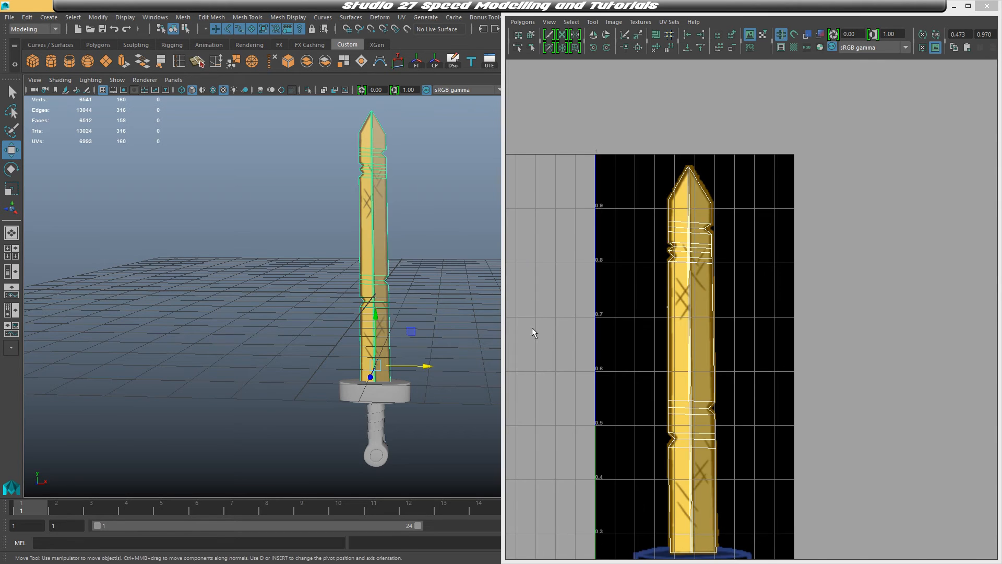
scroll(723, 386, down, 2)
alt+middle_drag(724, 385, 706, 266)
scroll(421, 419, up, 2)
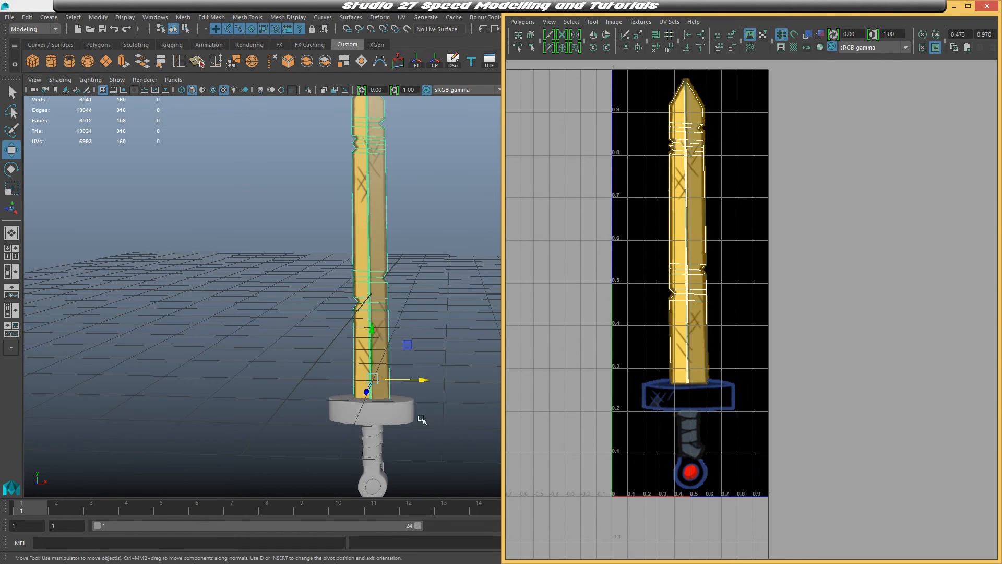
alt+middle_drag(421, 419, 408, 339)
scroll(407, 340, up, 4)
Select the crossguard and display it without smoothing
click(390, 353)
alt+drag(439, 308, 394, 361)
right_drag(393, 361, 393, 361)
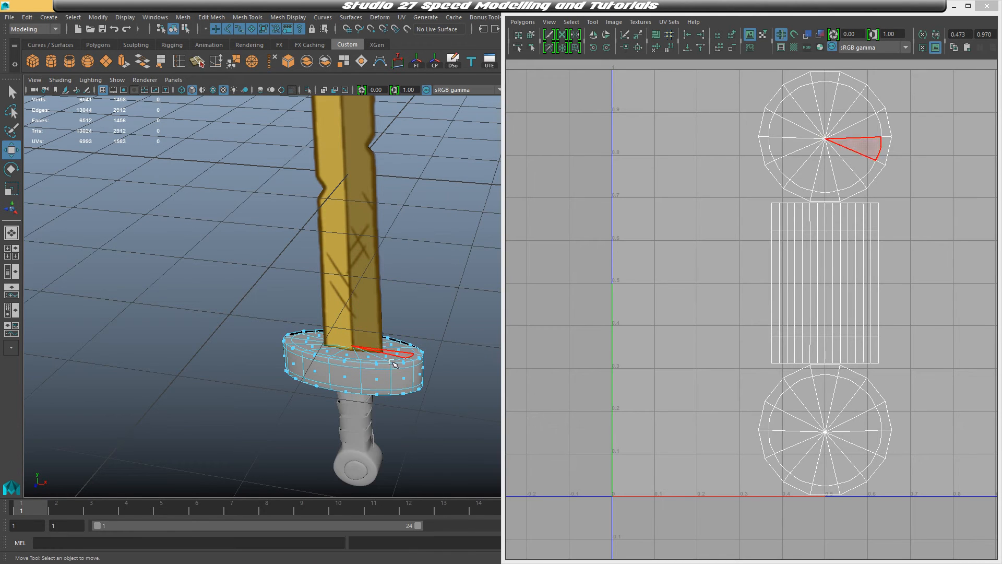
alt+middle_drag(350, 357, 358, 253)
mouse_move(385, 343)
alt+mouse_down()
mouse_move(398, 306)
mouse_move(396, 330)
alt+mouse_up()
key(1)
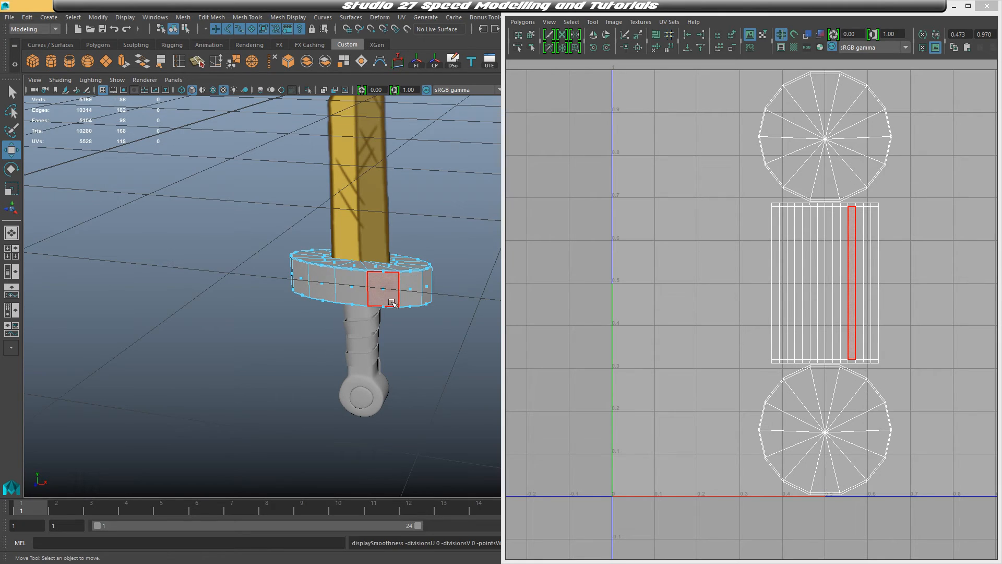
Select the crossguard's top faces and assign them a new Blinn material
scroll(394, 294, up, 1)
alt+drag(398, 289, 393, 308)
scroll(390, 310, up, 2)
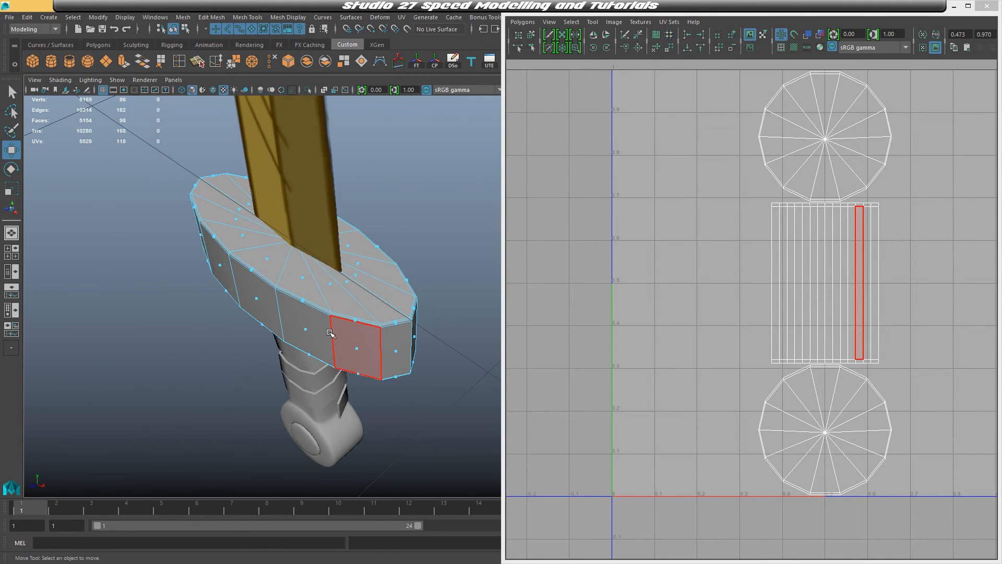
scroll(331, 333, up, 2)
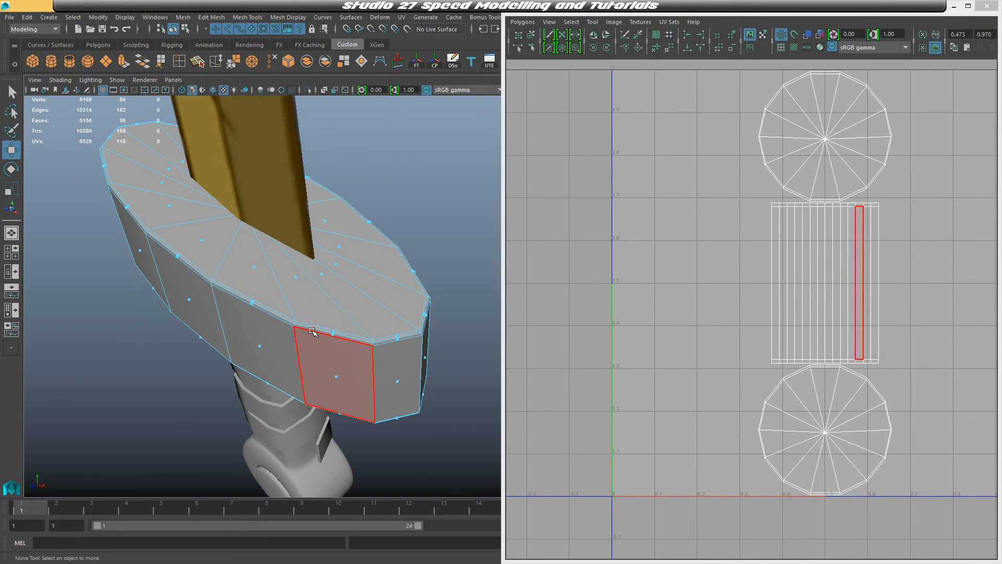
click(278, 315)
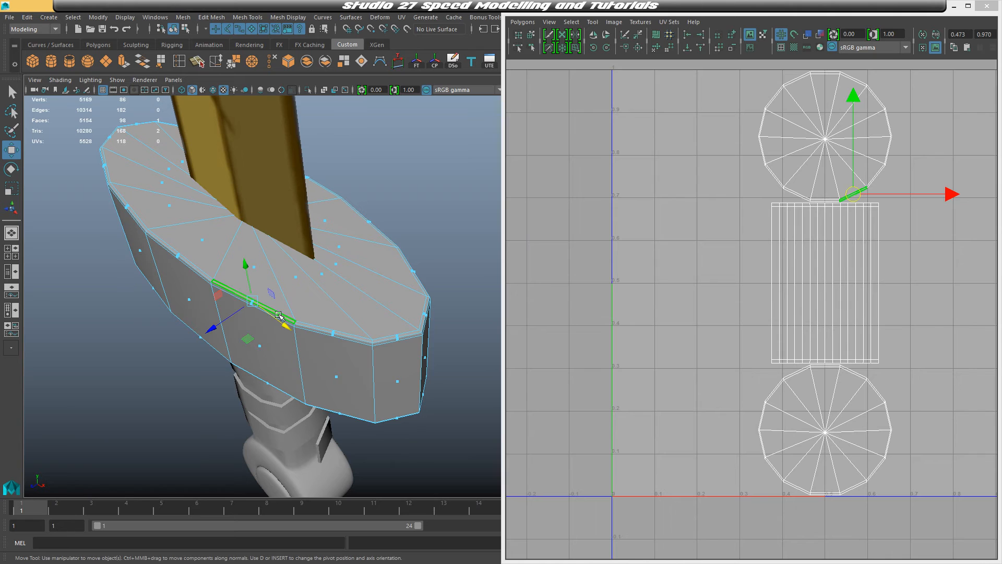
double_click(313, 328)
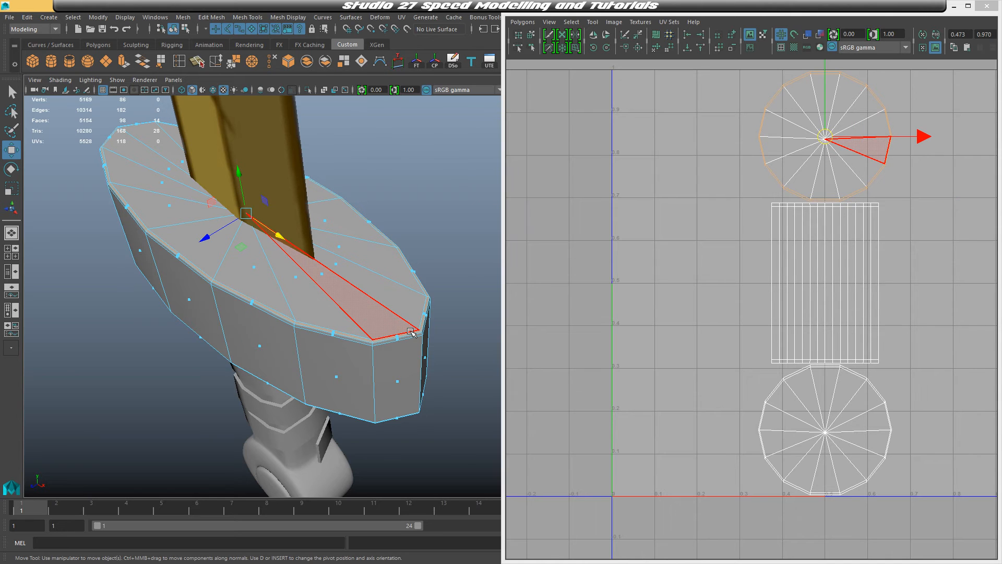
key(shift+period)
alt+drag(410, 333, 309, 366)
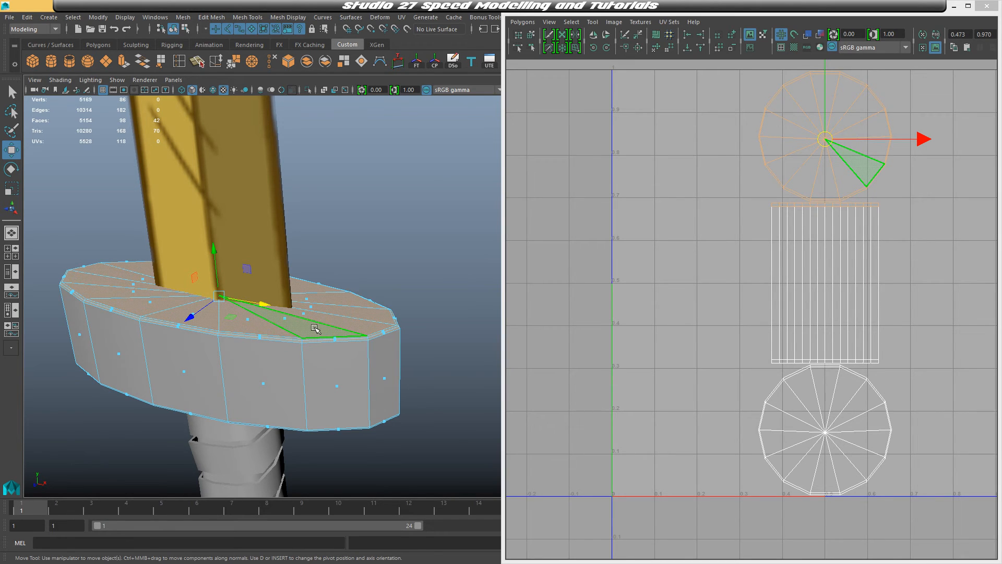
key(ctrl+z)
right_drag(320, 328, 336, 511)
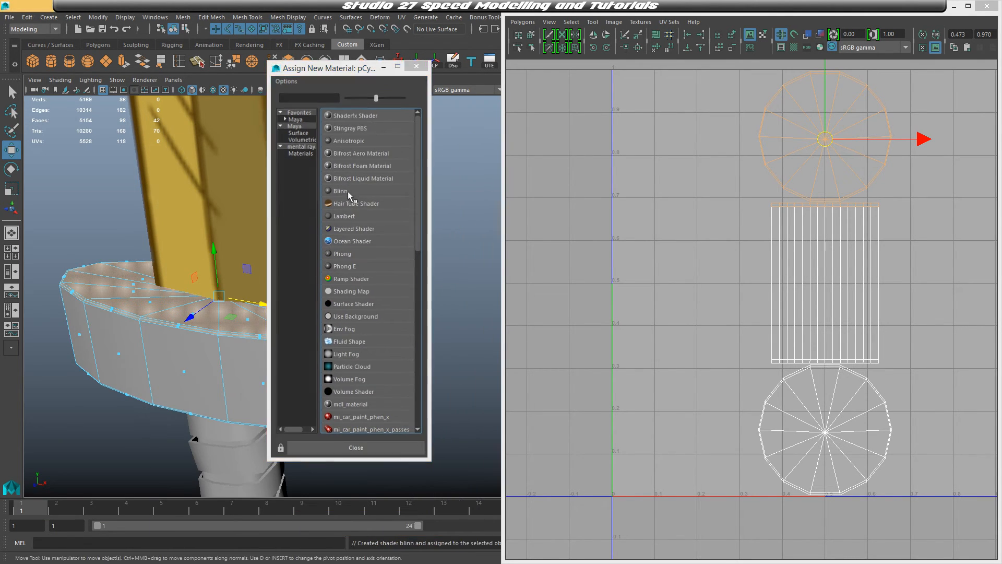
click(348, 191)
Set the Blinn material's color to H 226, S 0.63, V 0.45
click(956, 6)
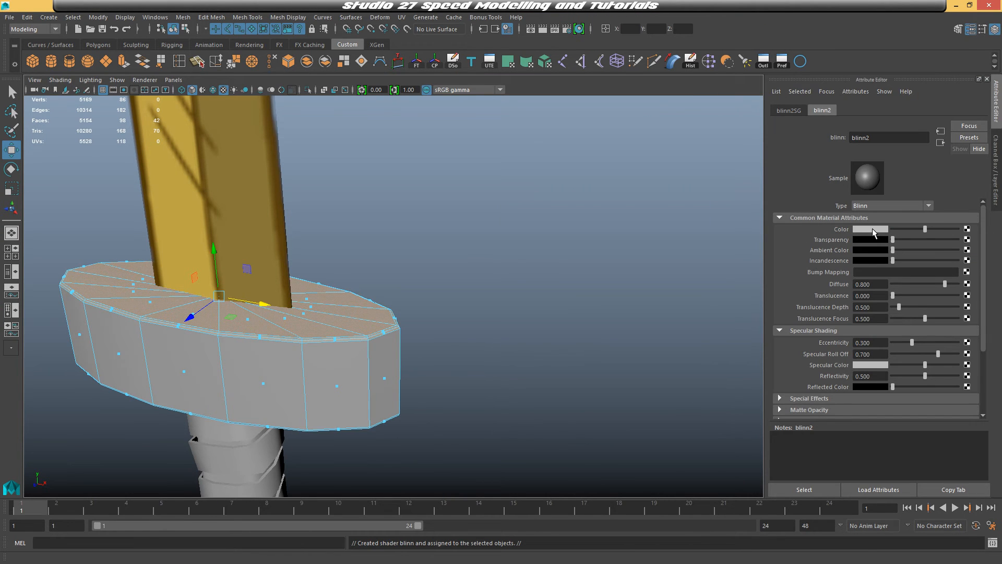
click(869, 229)
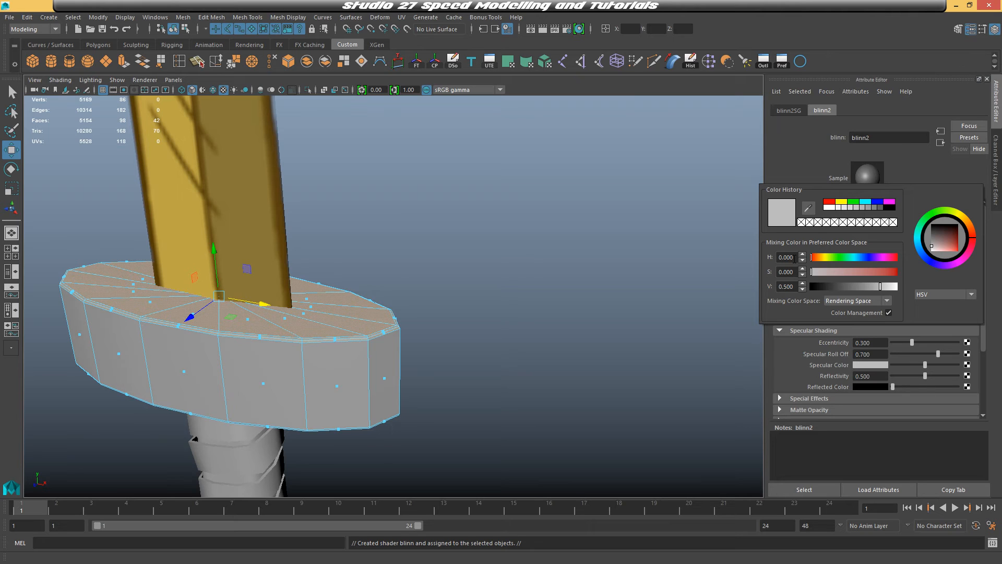
drag(796, 258, 770, 257)
text(226)
key(Tab)
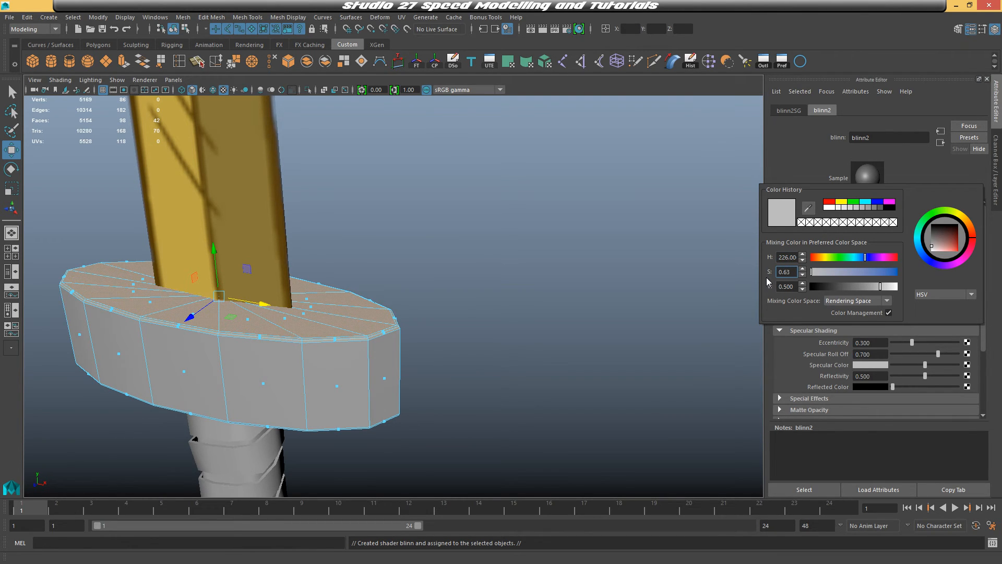
key(Tab)
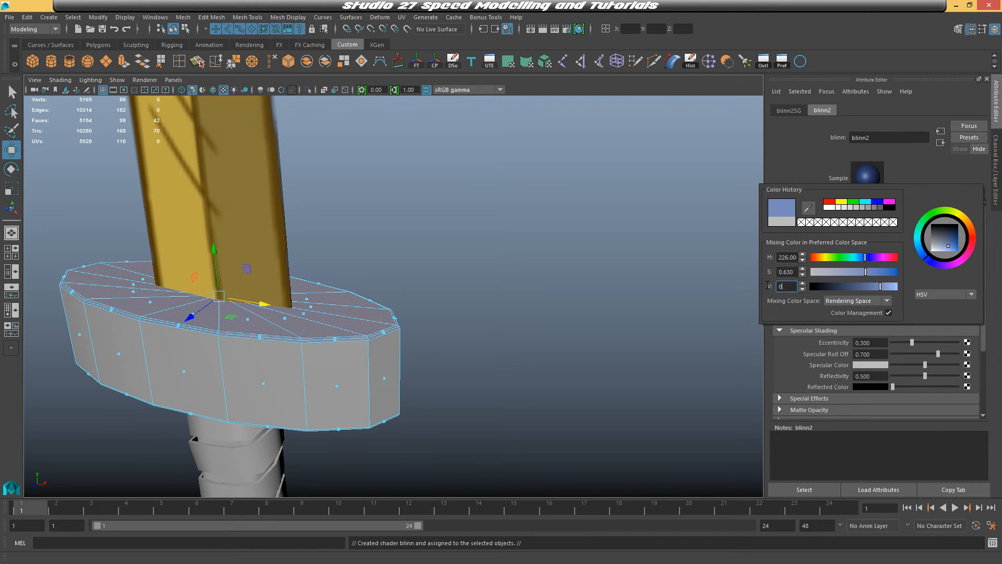
text(0.45)
key(Return)
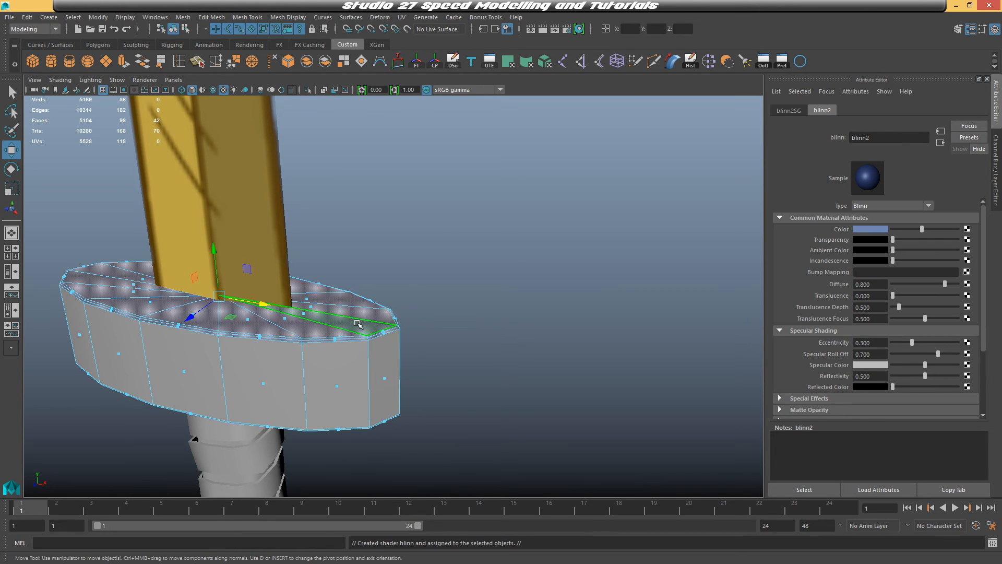
Rename the new material Blue
right_drag(358, 252, 355, 249)
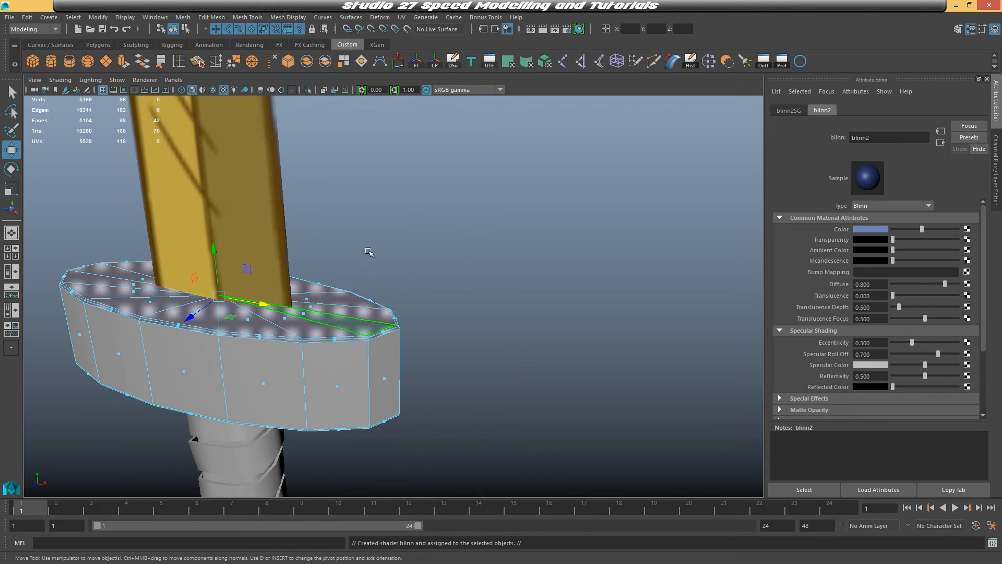
double_click(861, 138)
text(Blue)
key(Return)
right_drag(325, 321, 378, 235)
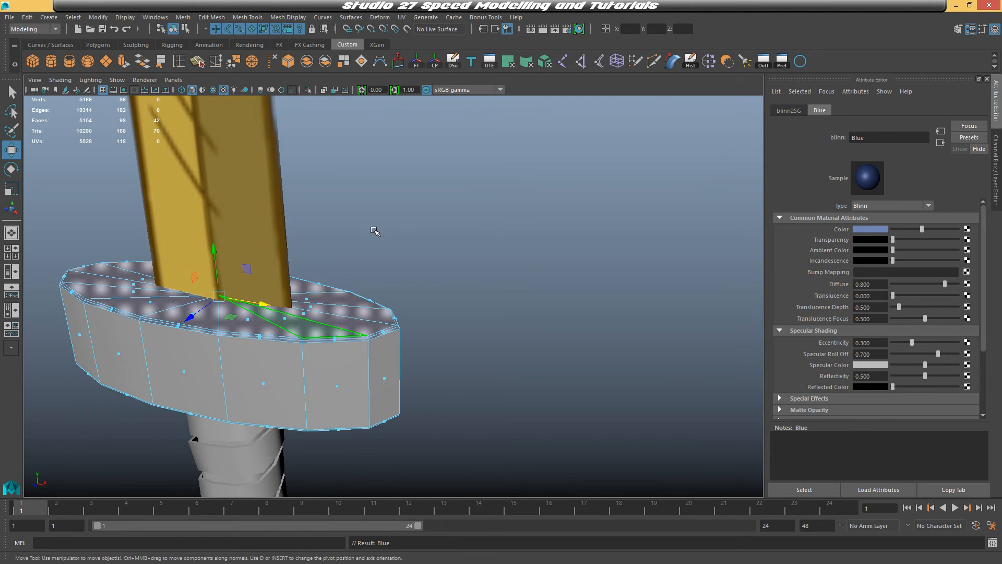
Select the crossguard's bottom faces and assign them the Blue material
click(459, 271)
alt+drag(460, 270, 501, 319)
click(501, 319)
alt+drag(530, 369, 541, 311)
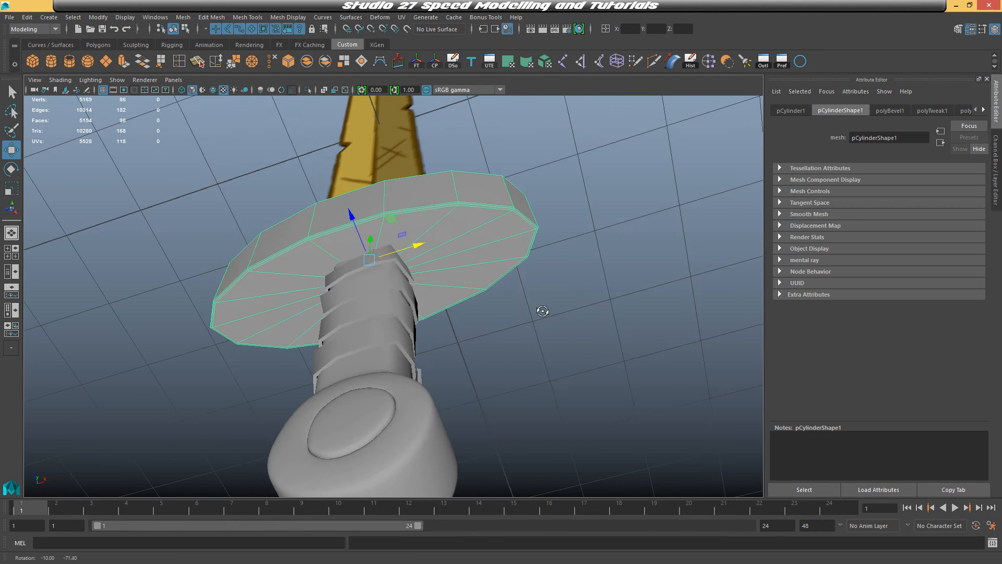
right_drag(497, 225, 481, 220)
click(485, 206)
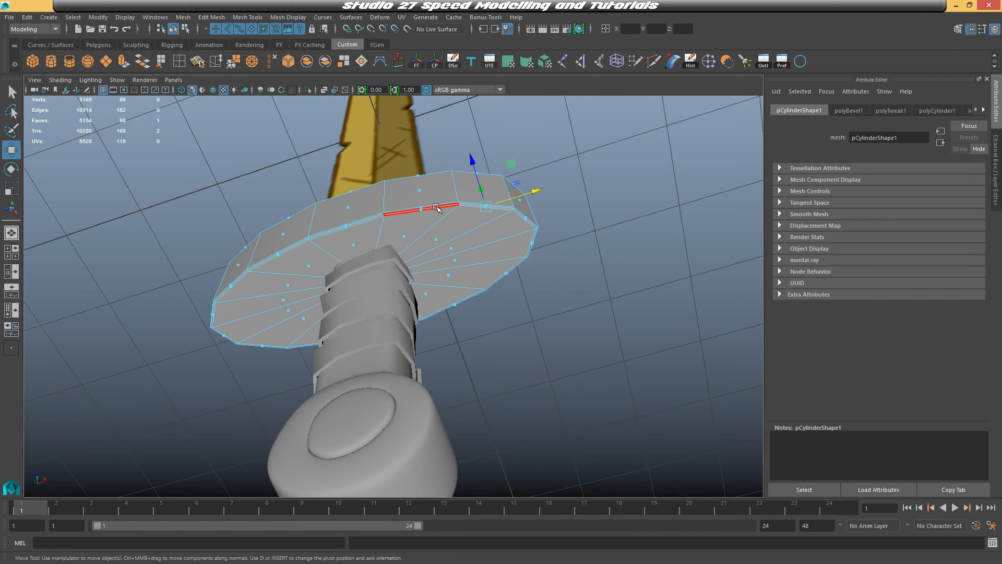
double_click(437, 208)
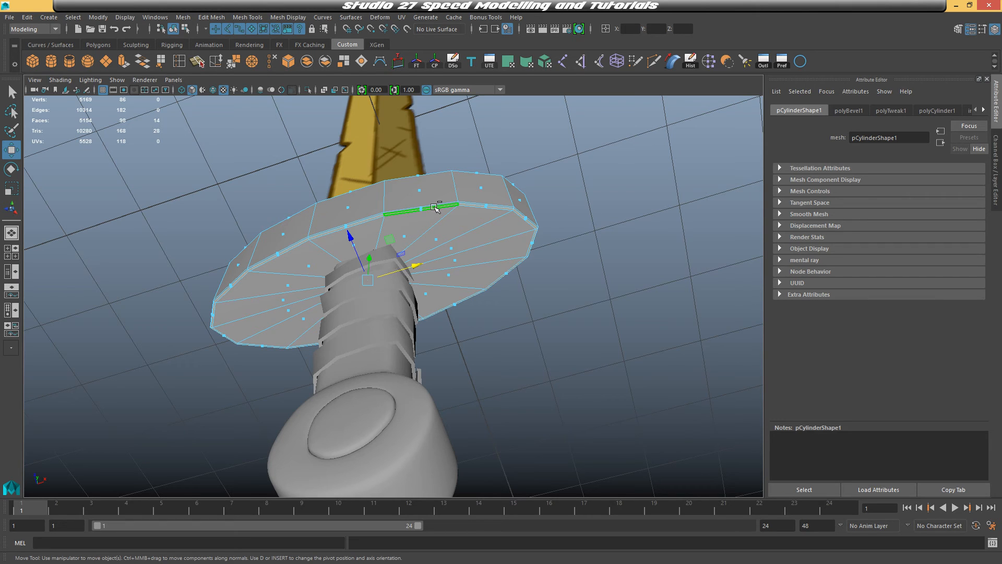
key(shift+period)
right_drag(465, 232, 536, 511)
click(575, 437)
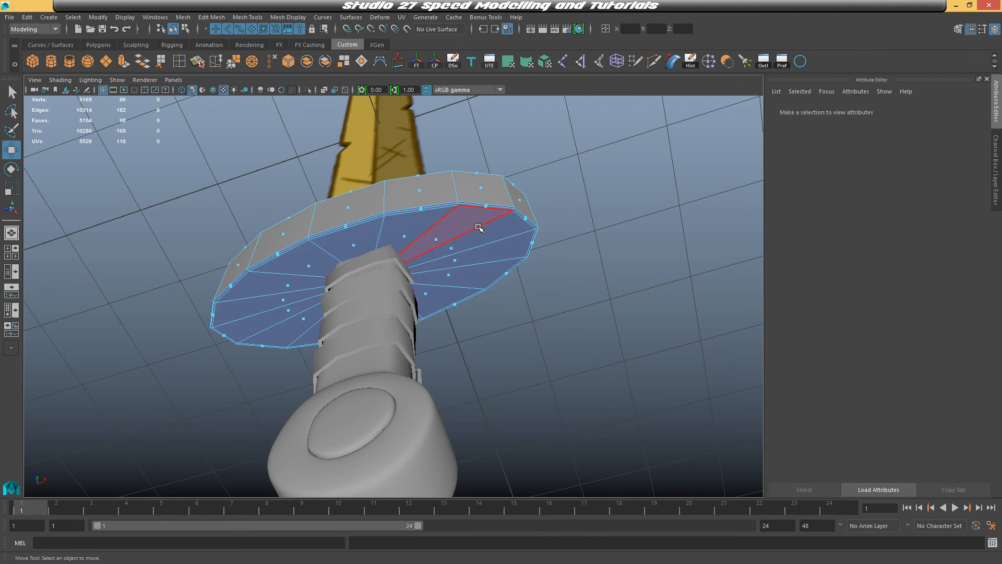
right_drag(478, 228, 504, 203)
click(501, 192)
alt+drag(619, 189, 466, 265)
click(646, 214)
click(479, 287)
click(577, 289)
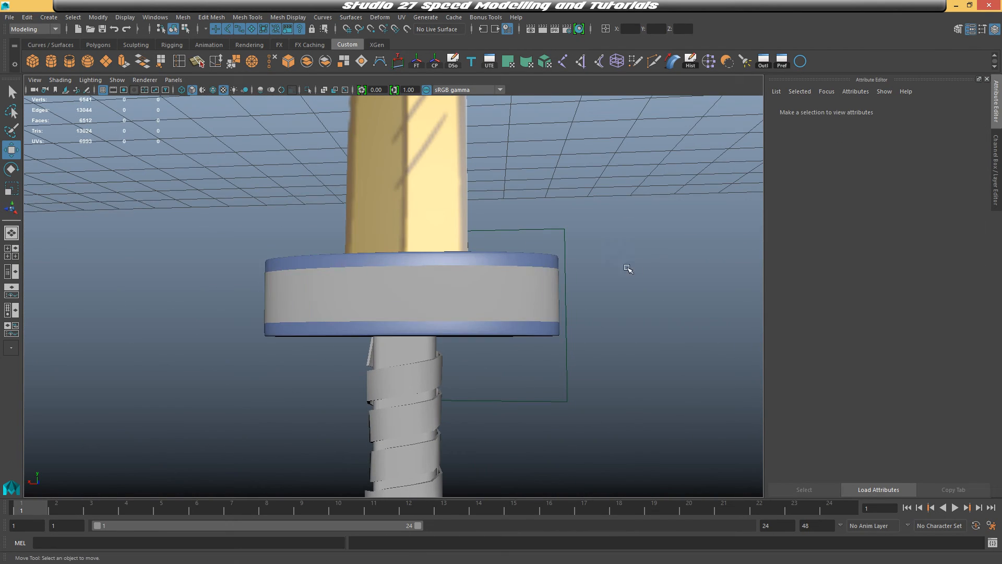
Select the crossguard's side faces and assign them the golden blade texture material
alt+drag(629, 271, 557, 267)
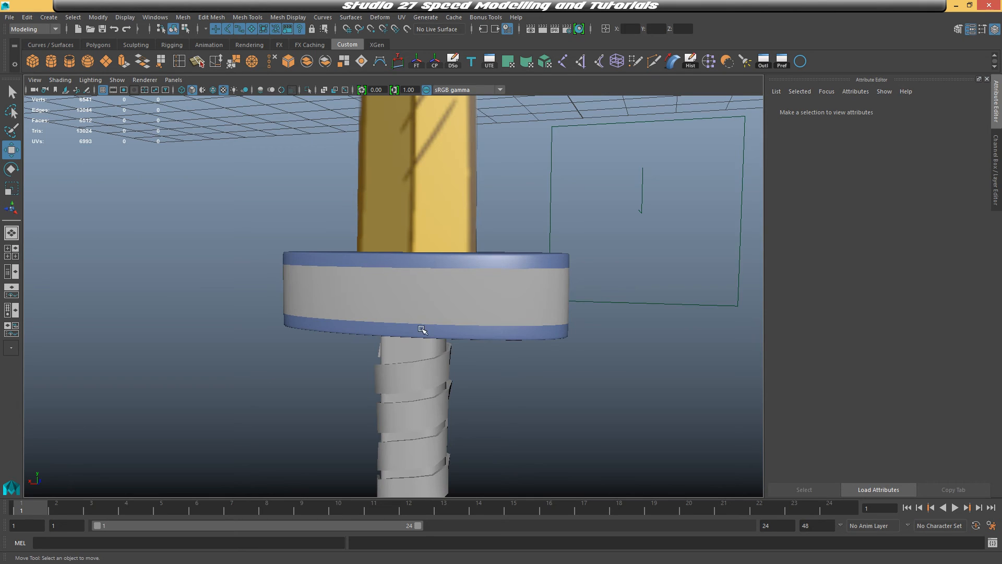
alt+drag(379, 317, 570, 316)
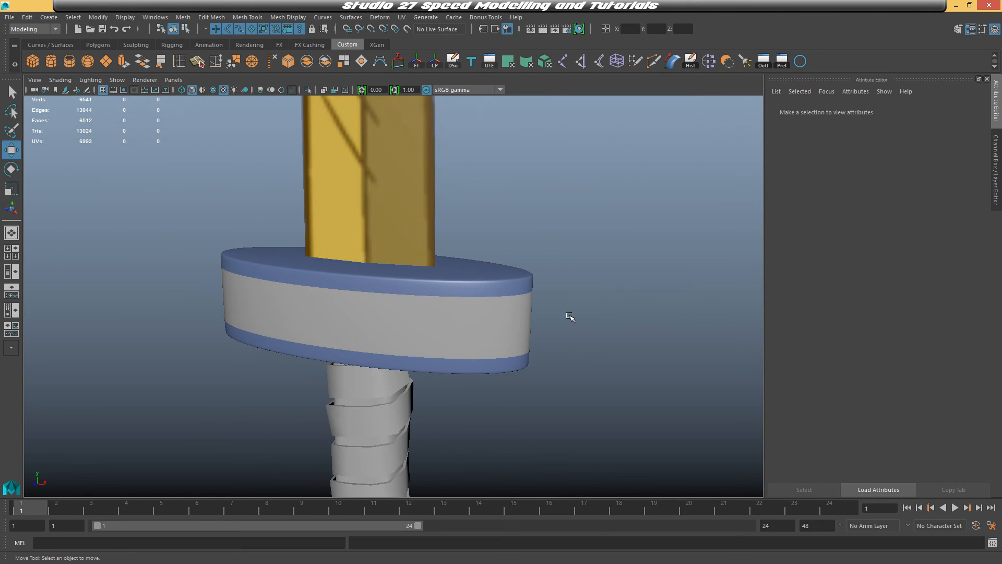
click(422, 298)
key(1)
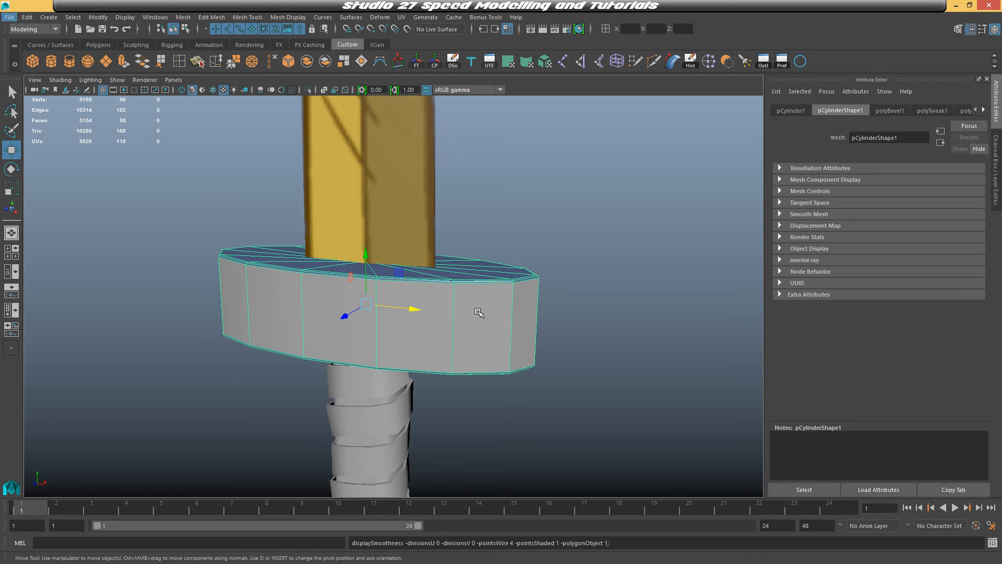
alt+drag(479, 312, 451, 308)
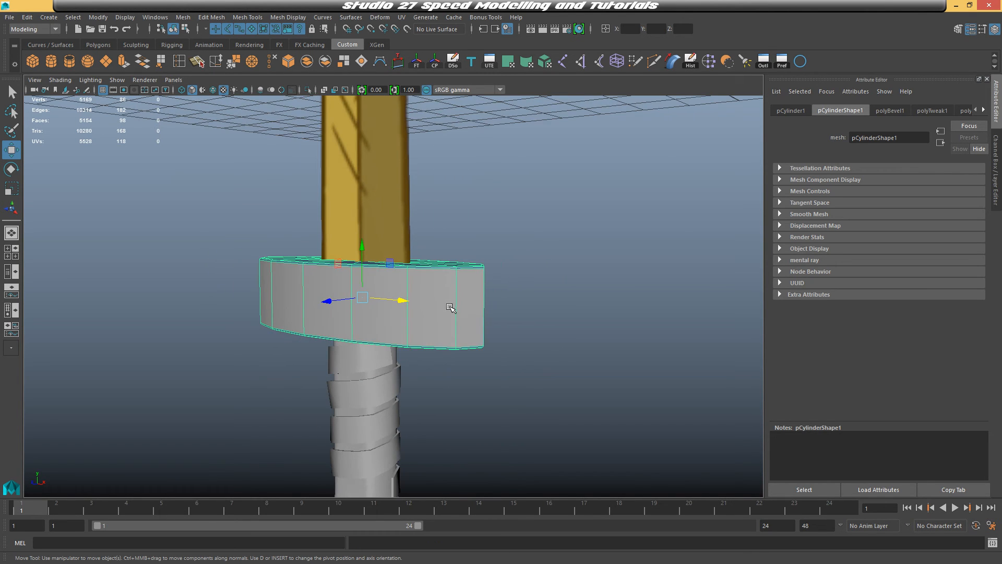
alt+drag(282, 284, 471, 302)
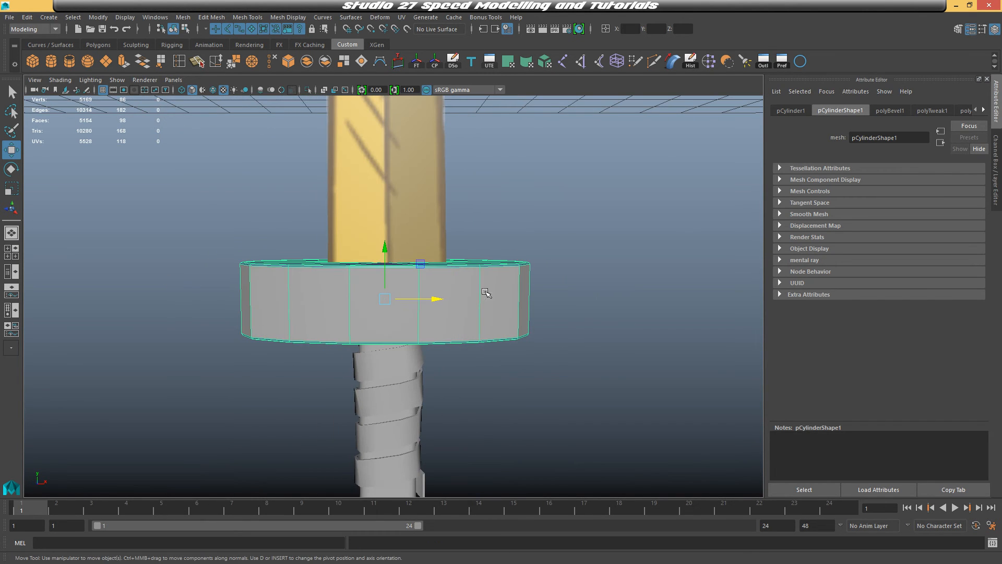
right_drag(454, 252, 454, 285)
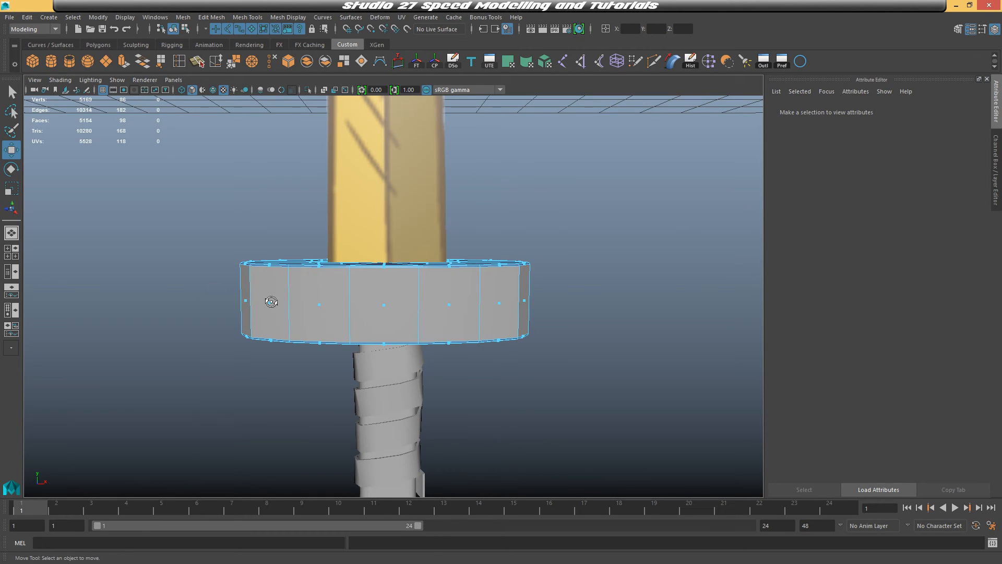
alt+drag(272, 302, 261, 291)
drag(196, 278, 650, 330)
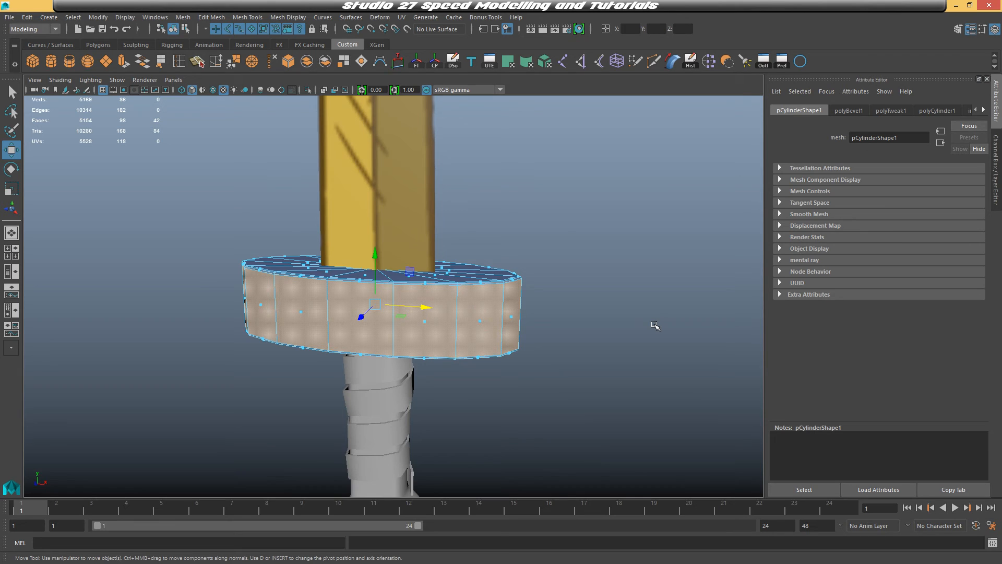
right_drag(450, 252, 520, 531)
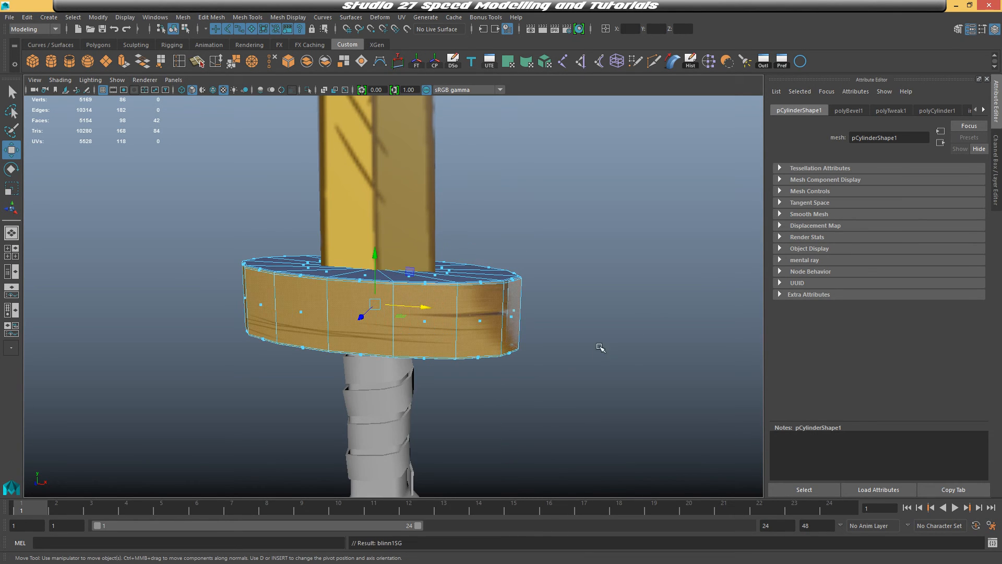
Open the UV Editor and apply a planar UV projection to the selected faces from the Z axis
mouse_move(600, 346)
alt+mouse_down()
mouse_move(618, 358)
mouse_move(638, 347)
mouse_move(548, 347)
mouse_move(606, 354)
alt+mouse_up()
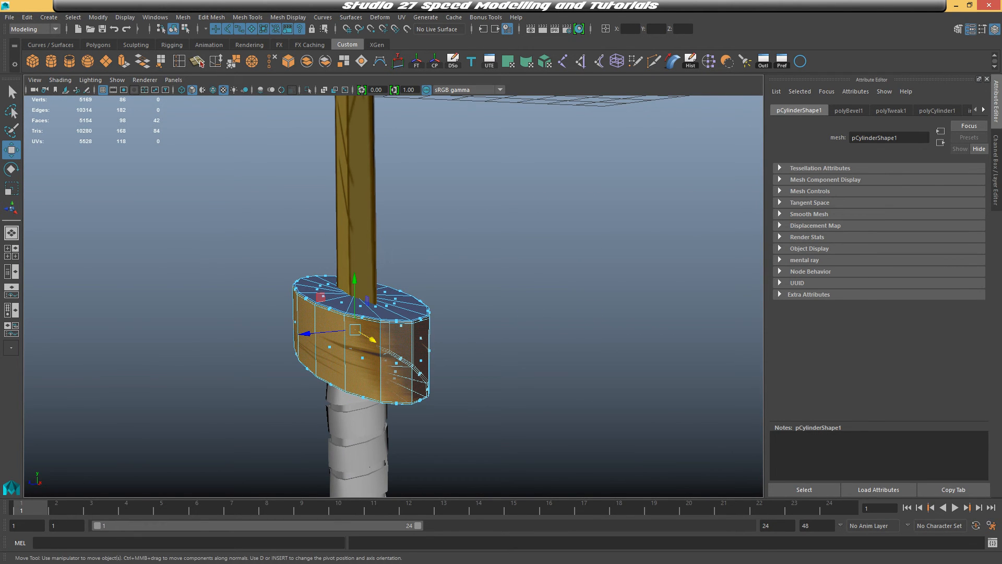
click(489, 61)
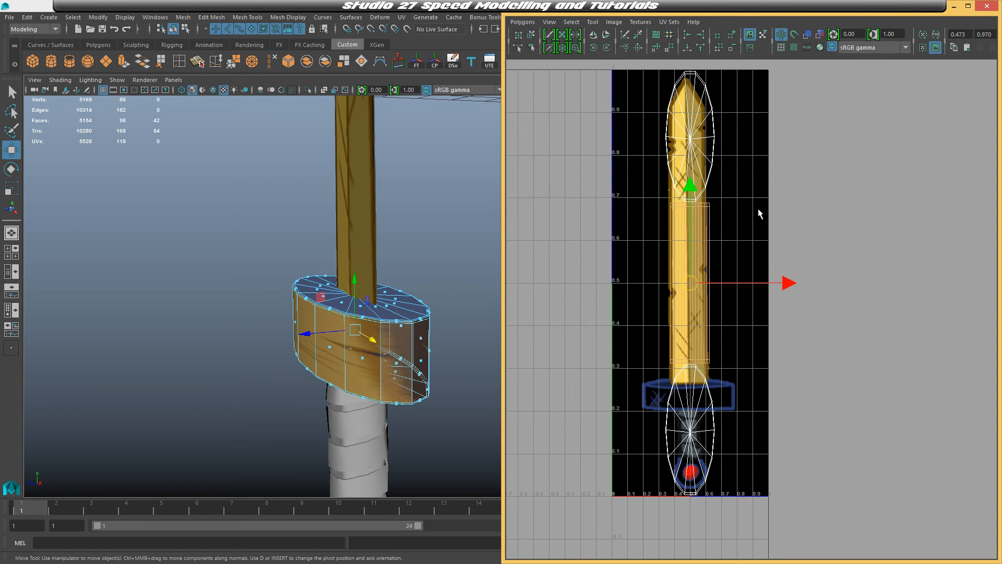
alt+drag(448, 206, 363, 152)
click(401, 18)
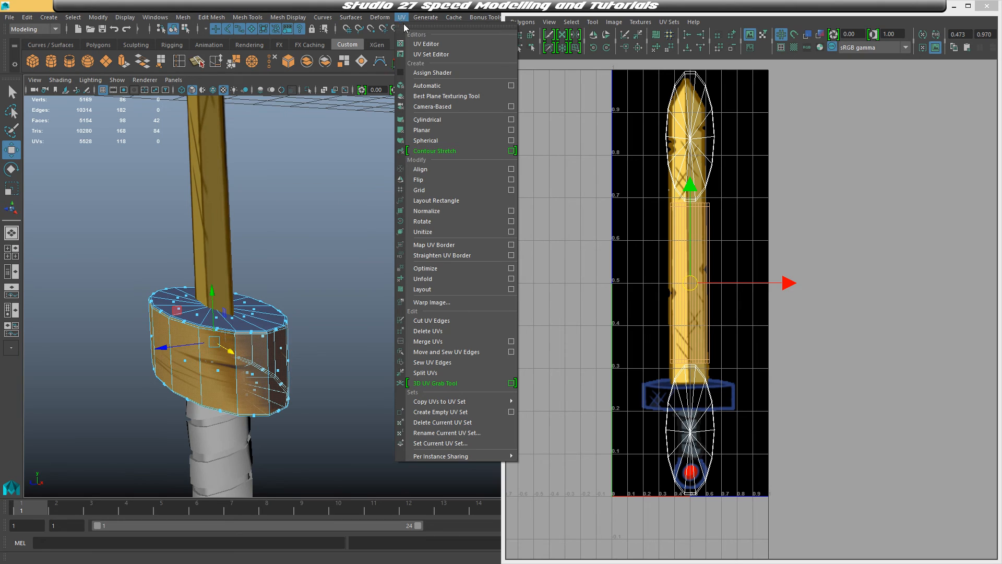
click(511, 130)
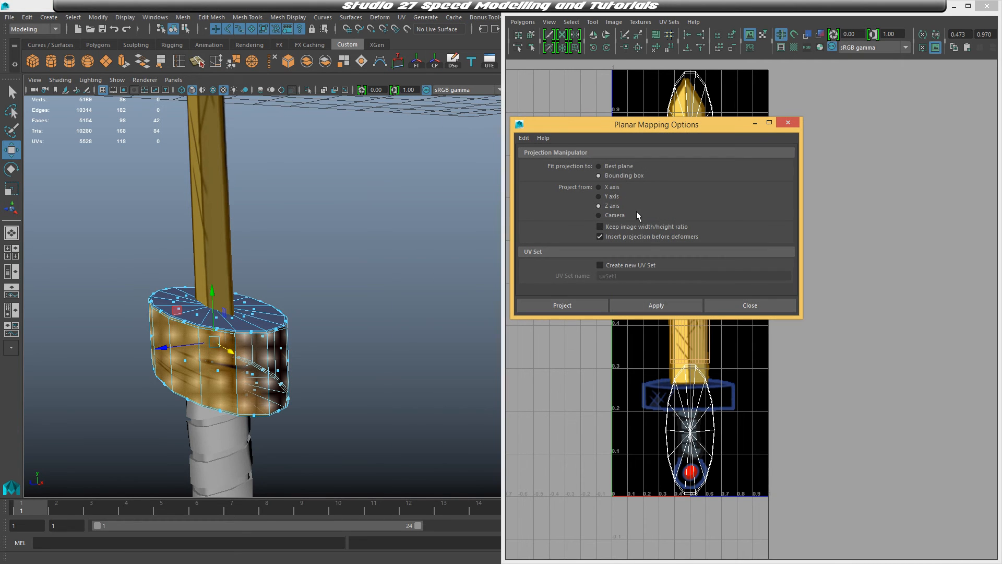
click(579, 306)
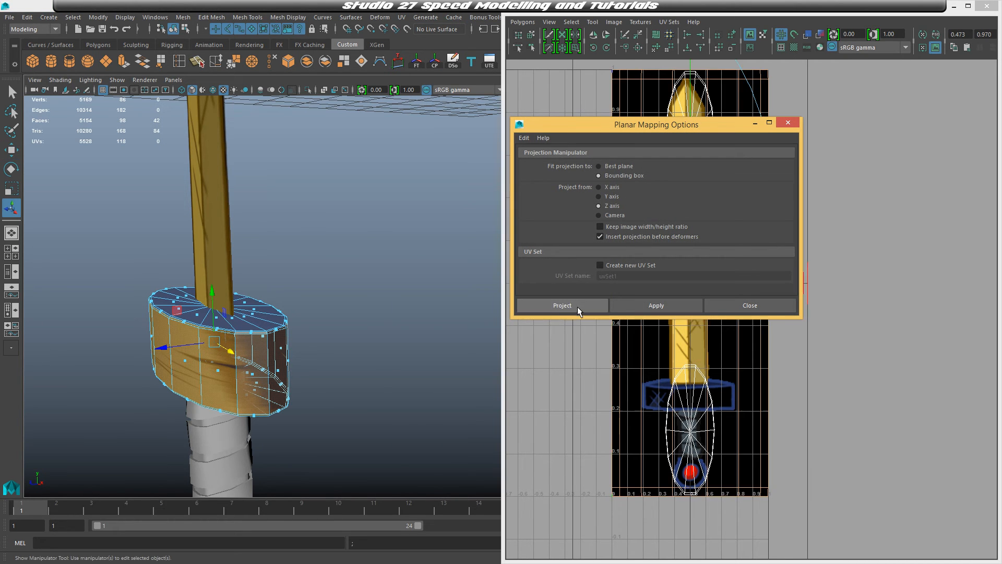
Scale and move the projected crossguard UVs onto the crossguard area of the reference texture
scroll(592, 315, down, 1)
alt+middle_drag(646, 309, 614, 384)
drag(665, 99, 663, 462)
key(w)
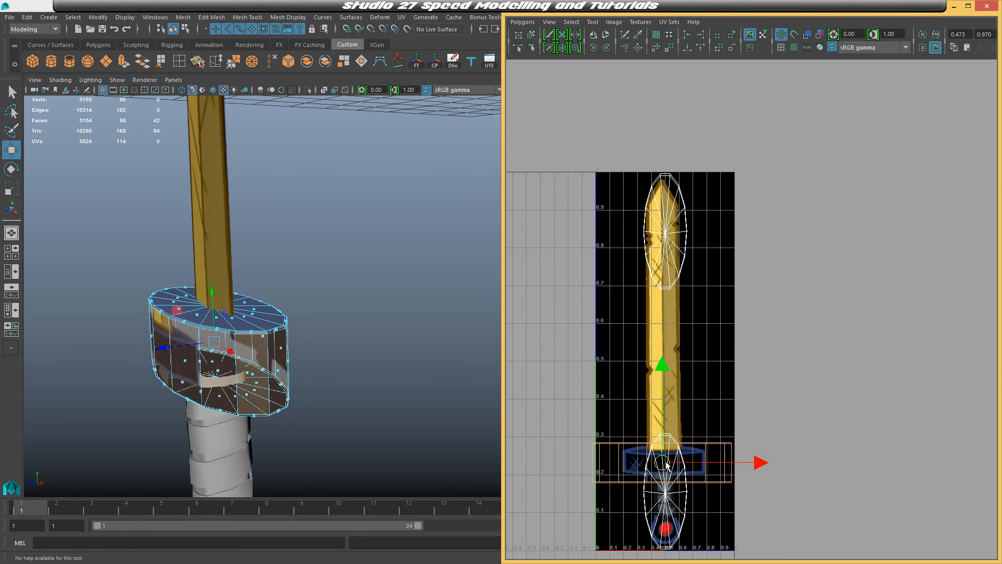
alt+middle_drag(666, 461, 720, 363)
alt+right_drag(720, 362, 803, 293)
key(r)
drag(683, 410, 647, 418)
alt+middle_drag(648, 417, 693, 345)
alt+right_drag(693, 344, 766, 296)
alt+drag(334, 292, 397, 261)
alt+middle_drag(365, 293, 397, 282)
alt+right_drag(366, 293, 449, 292)
drag(712, 356, 726, 358)
key(w)
key(r)
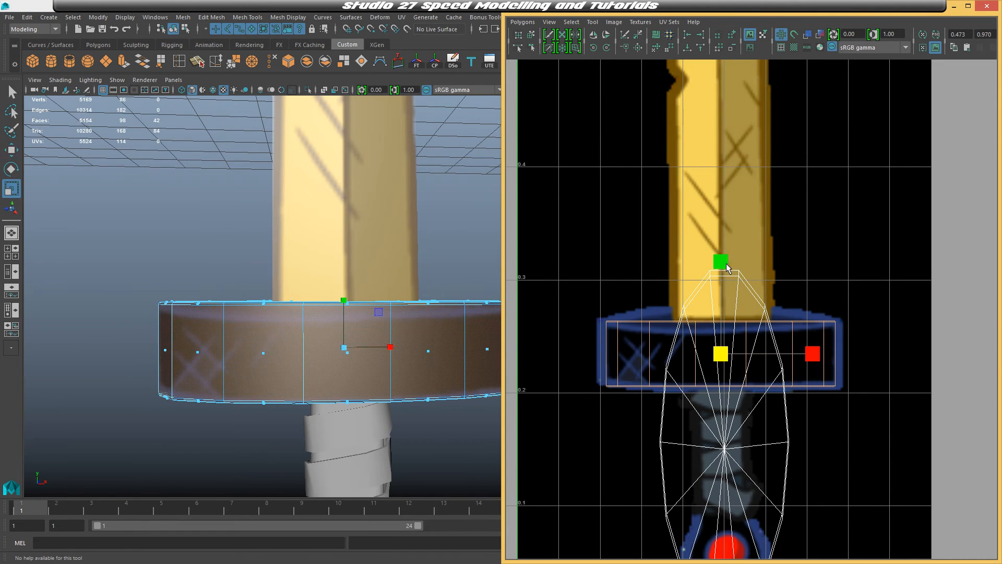
key(w)
drag(724, 263, 720, 267)
click(472, 217)
alt+drag(472, 217, 335, 258)
click(336, 269)
alt+right_drag(336, 269, 439, 276)
click(442, 278)
alt+drag(443, 277, 226, 284)
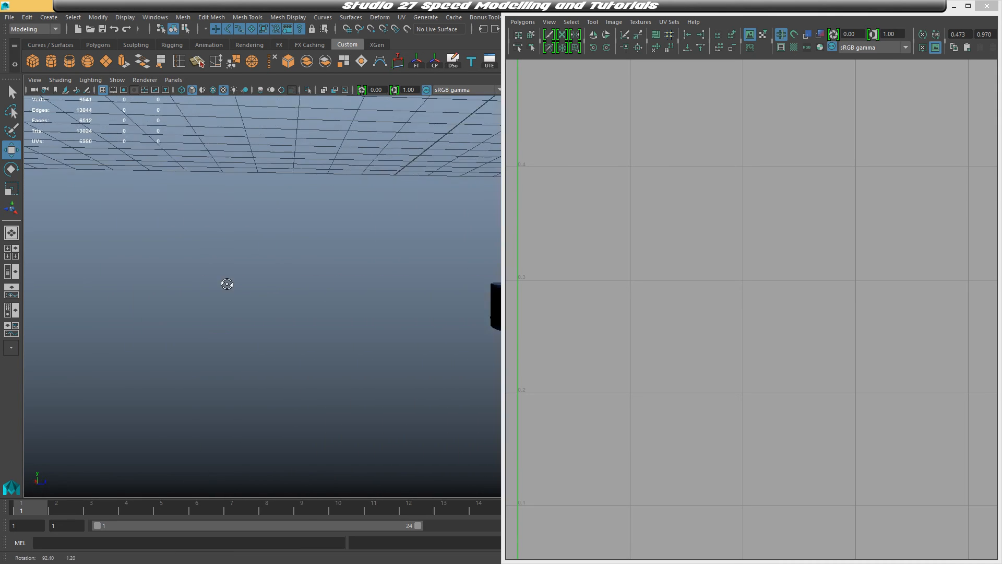
alt+middle_drag(459, 313, 271, 291)
mouse_move(271, 291)
alt+mouse_down()
mouse_move(280, 314)
mouse_move(241, 311)
mouse_move(268, 309)
alt+mouse_up()
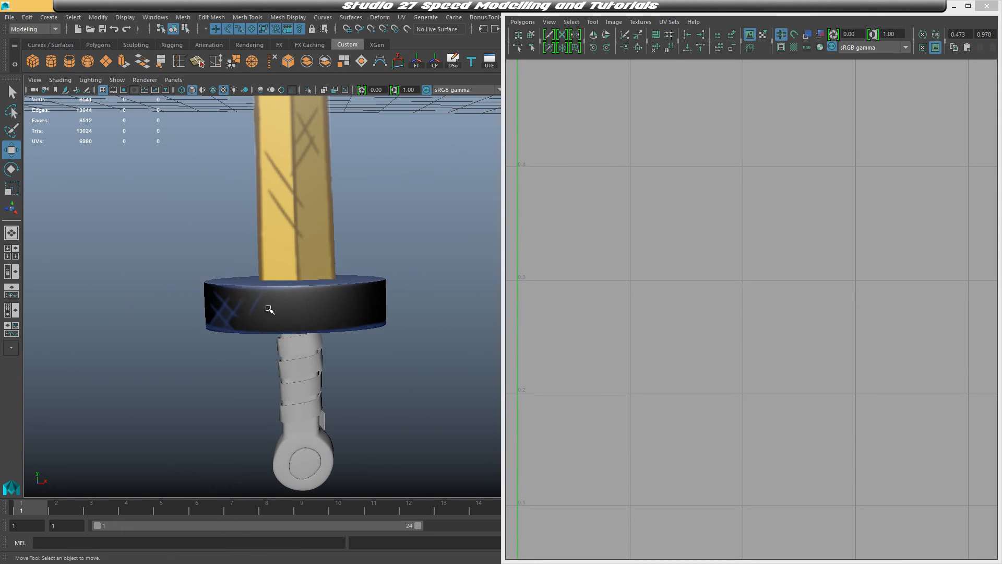
Select the crossguard again and adjust its end UVs with move and scale to fit the reference outline
click(269, 308)
alt+right_drag(270, 308, 387, 318)
click(645, 333)
key(1)
right_drag(647, 335, 611, 309)
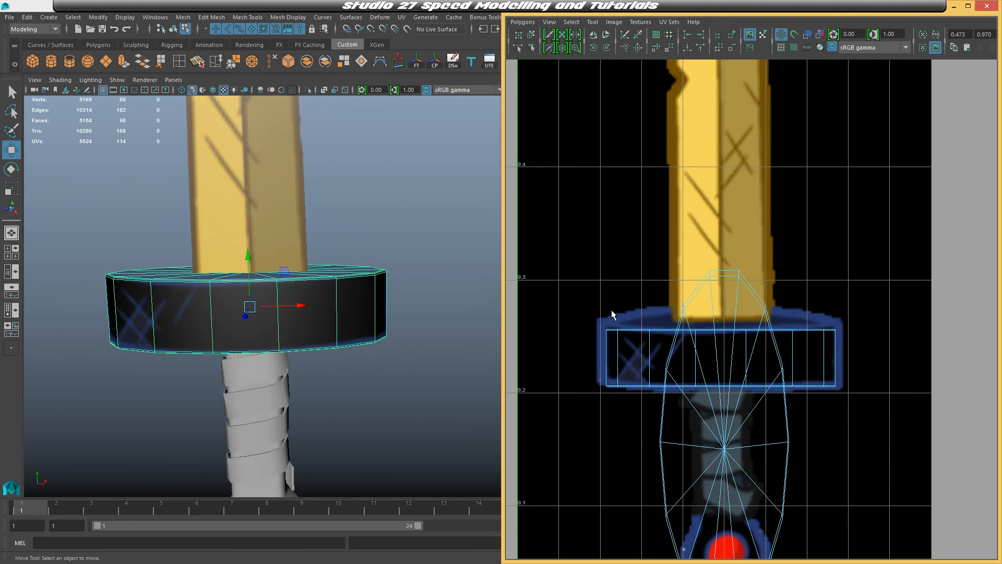
scroll(612, 309, up, 3)
click(576, 342)
right_drag(576, 342, 621, 349)
alt+middle_drag(635, 364, 684, 322)
drag(569, 281, 597, 417)
drag(584, 250, 600, 250)
drag(623, 388, 587, 292)
drag(600, 249, 594, 377)
key(r)
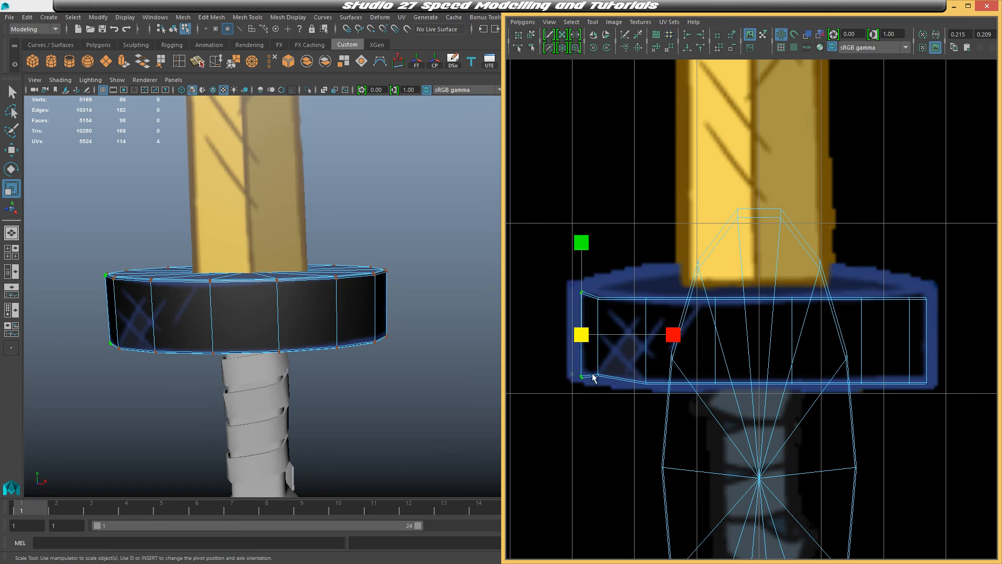
drag(588, 260, 588, 260)
key(w)
drag(585, 242, 584, 238)
key(r)
drag(622, 273, 663, 395)
key(w)
drag(649, 256, 647, 252)
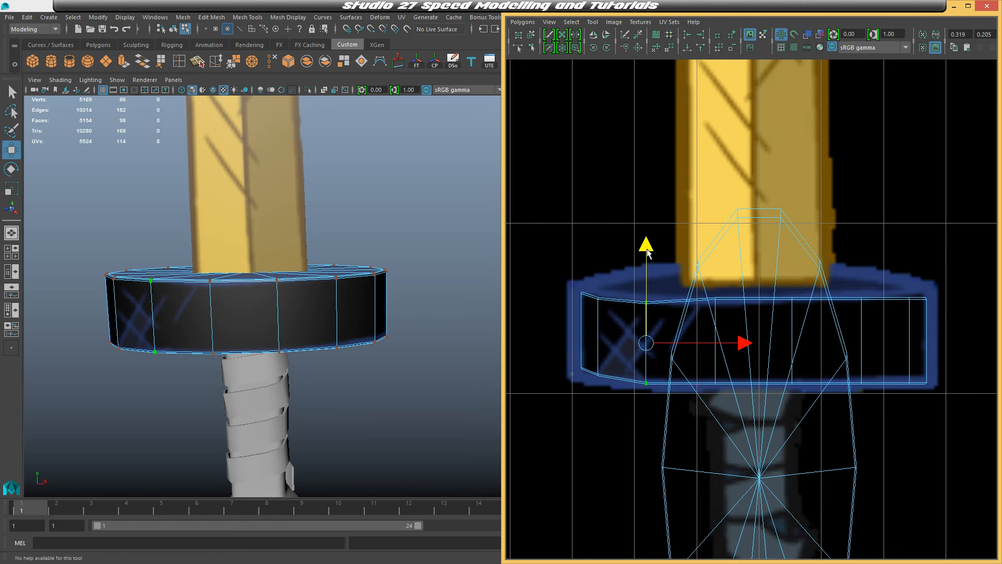
Toggle smooth preview on the crossguard to inspect the mapped texture
right_drag(273, 319, 336, 268)
click(340, 258)
mouse_move(350, 291)
alt+mouse_down()
mouse_move(387, 286)
mouse_move(361, 299)
alt+mouse_up()
click(365, 303)
key(3)
click(440, 256)
alt+drag(440, 256, 405, 314)
click(313, 320)
scroll(291, 313, up, 5)
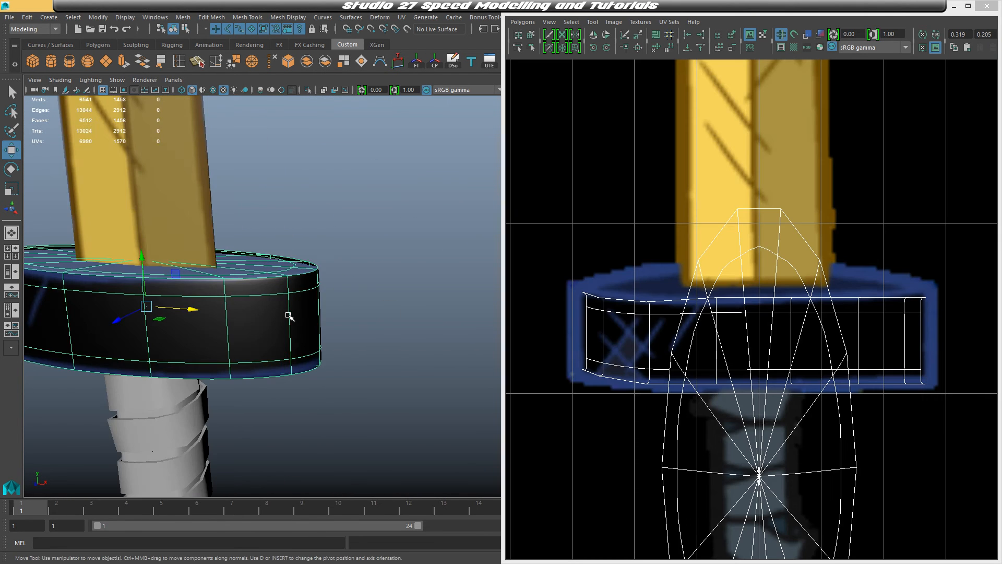
key(1)
Try assigning the Blue material to the crossguard's top faces, then undo it
right_drag(338, 333, 339, 285)
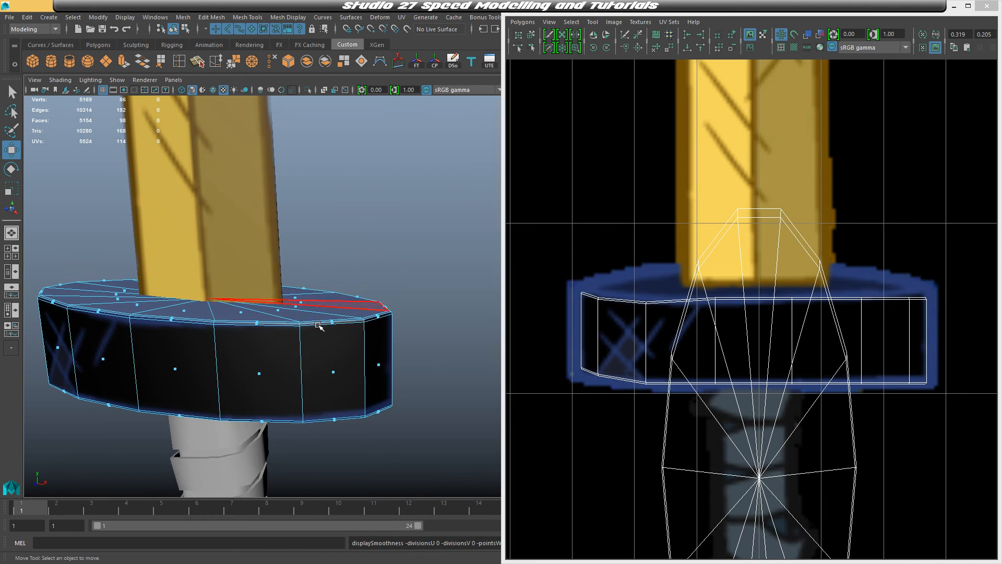
click(308, 324)
shift+double_click(282, 324)
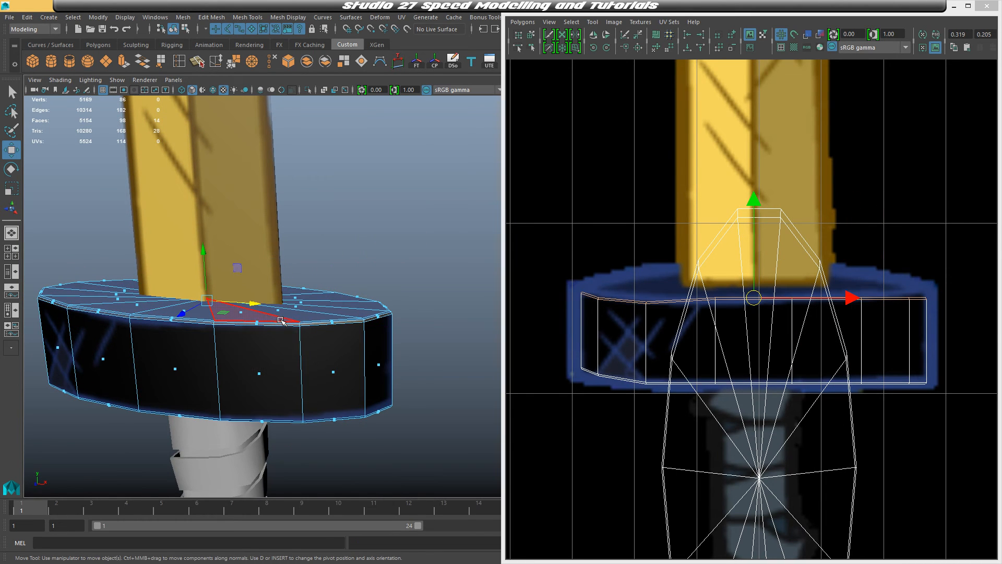
right_drag(280, 321, 357, 529)
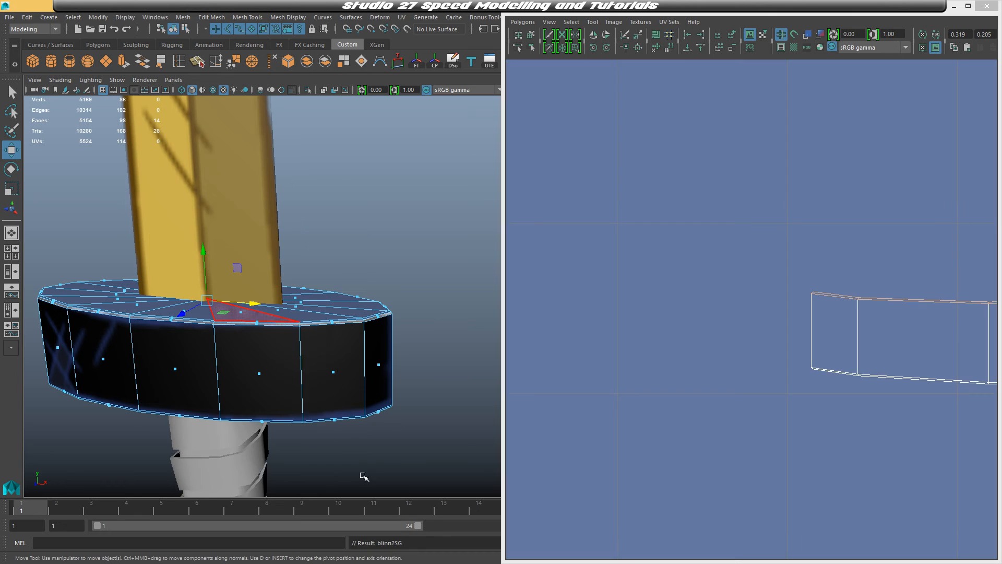
click(382, 361)
key(3)
click(442, 311)
alt+drag(354, 388, 393, 383)
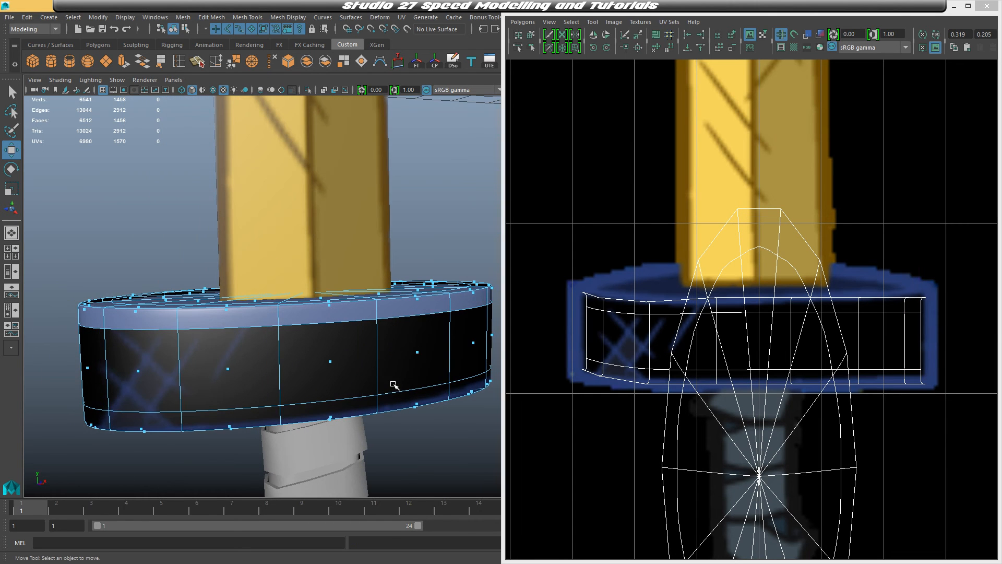
key(ctrl+z)
key(ctrl+z)
key(ctrl+z)
key(ctrl+z)
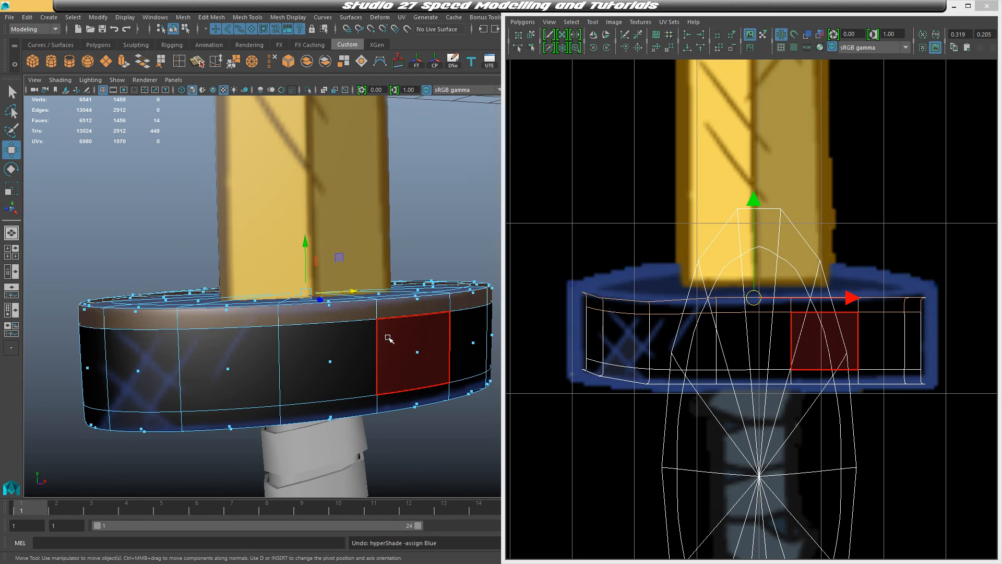
Select the crossguard's top faces and assign them the Blue material
right_drag(330, 323, 429, 217)
click(430, 218)
alt+drag(444, 261, 384, 374)
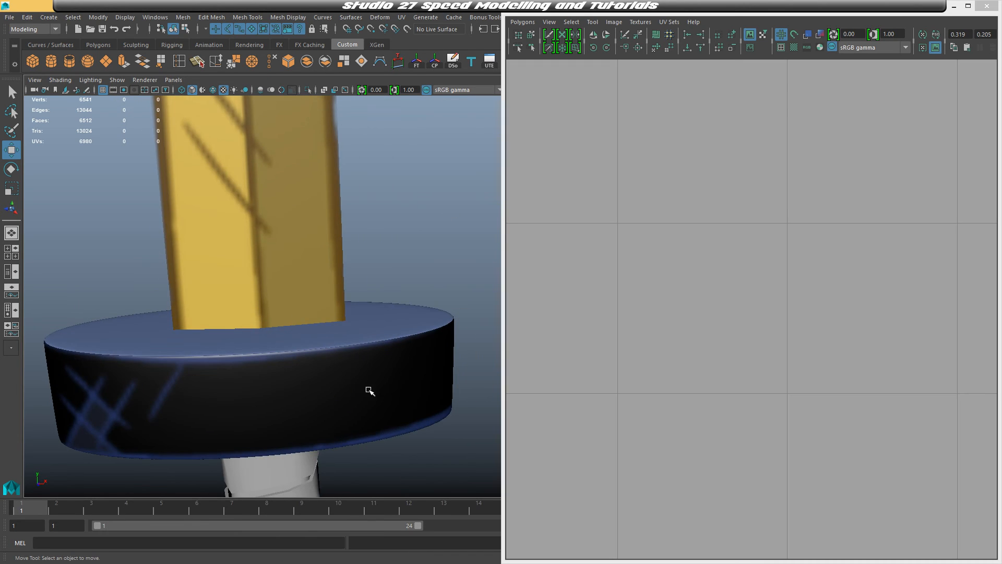
Close the UV Editor, select the grip wrapping and assign it a new Blinn material
alt+right_drag(369, 391, 356, 398)
alt+middle_drag(350, 368, 332, 232)
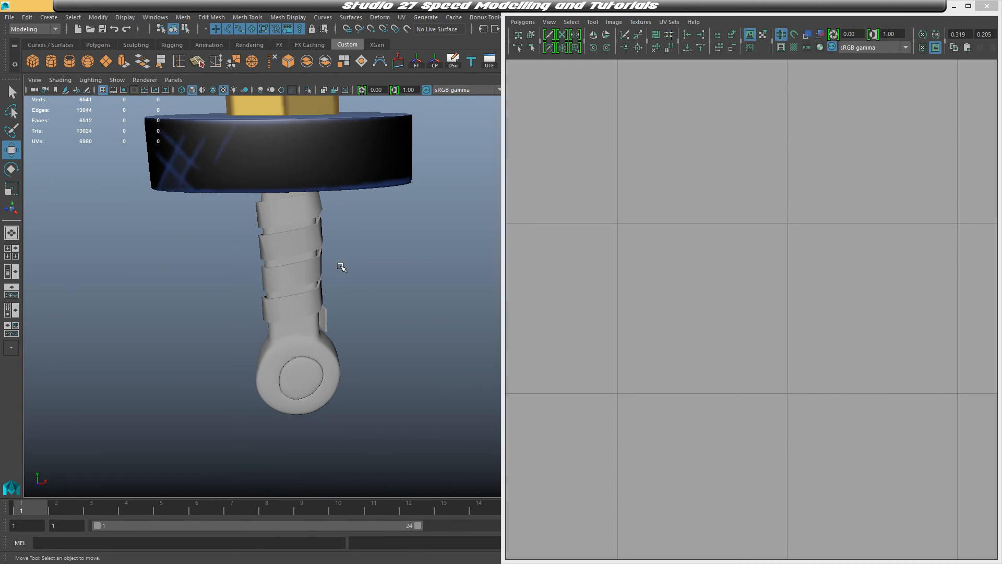
click(294, 199)
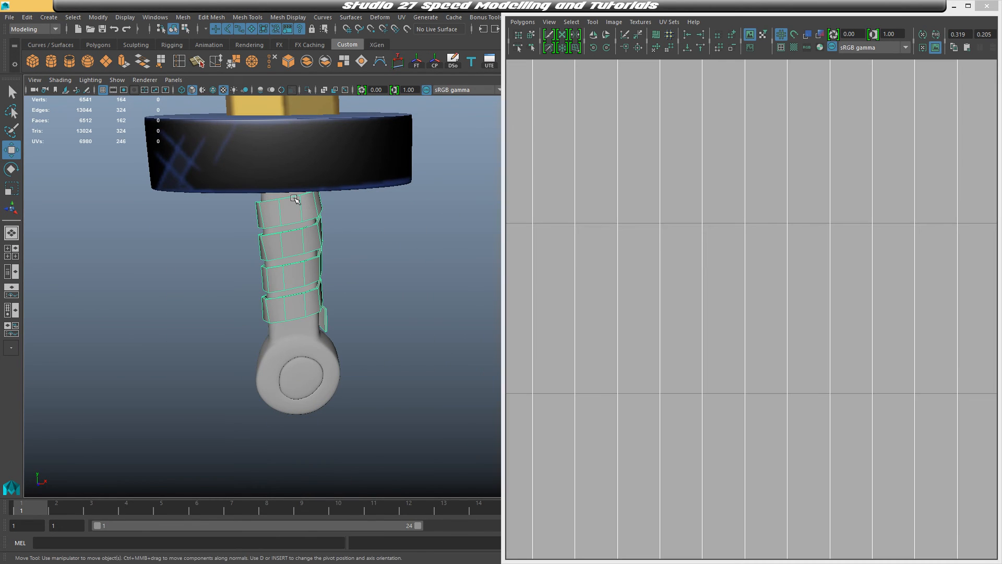
click(955, 7)
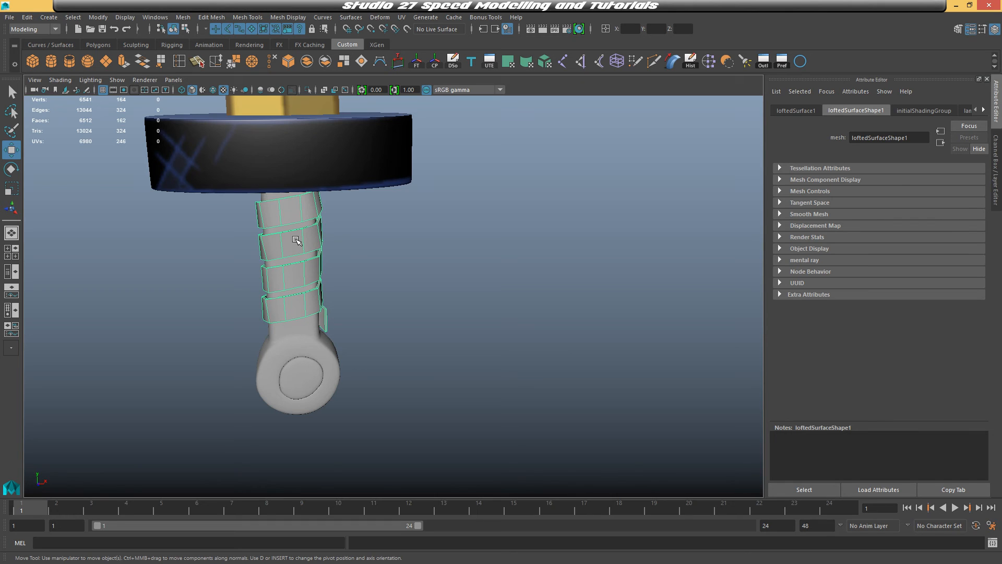
scroll(366, 249, down, 4)
alt+middle_drag(418, 246, 429, 300)
alt+drag(430, 300, 443, 340)
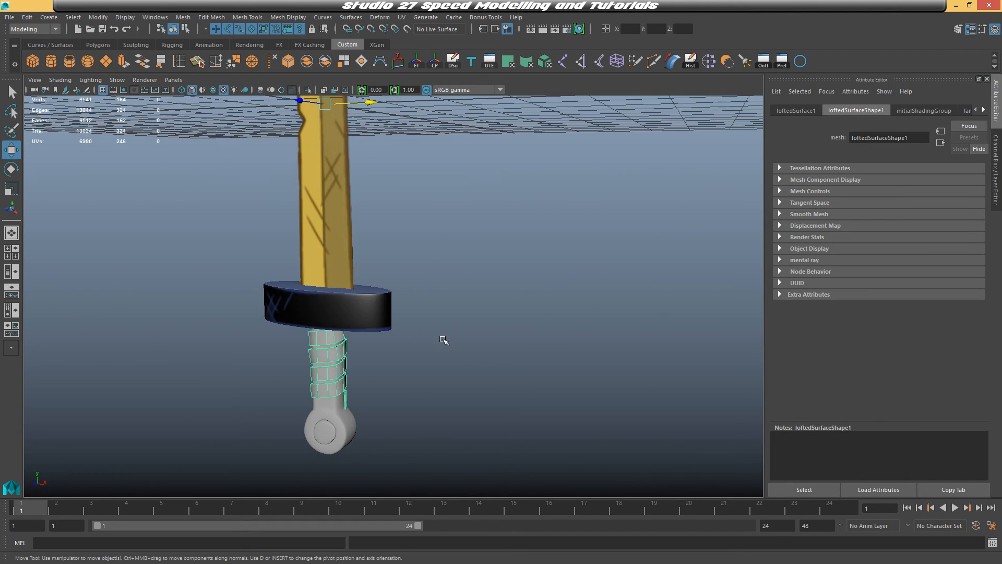
scroll(444, 341, up, 4)
alt+middle_drag(444, 341, 462, 220)
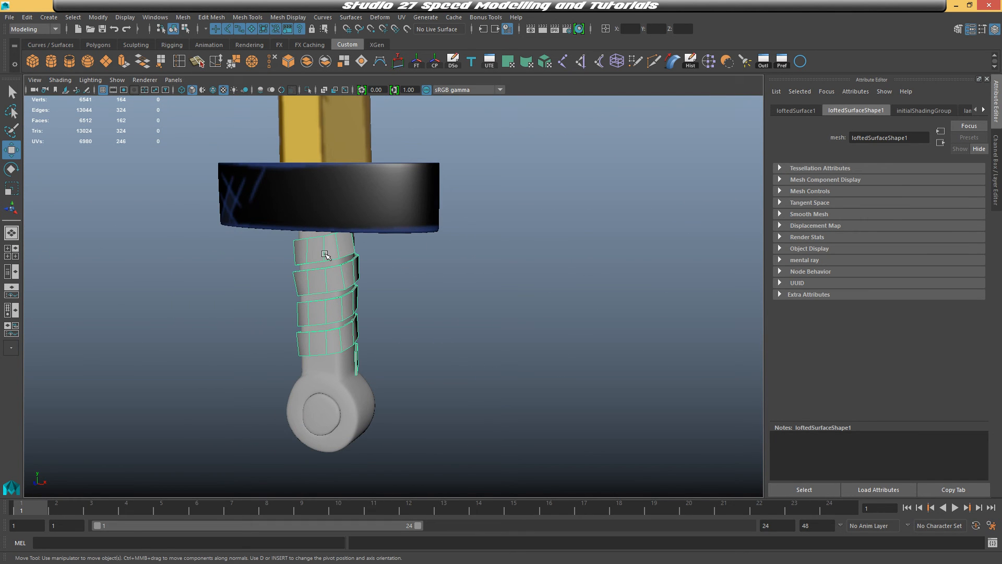
right_drag(328, 252, 354, 511)
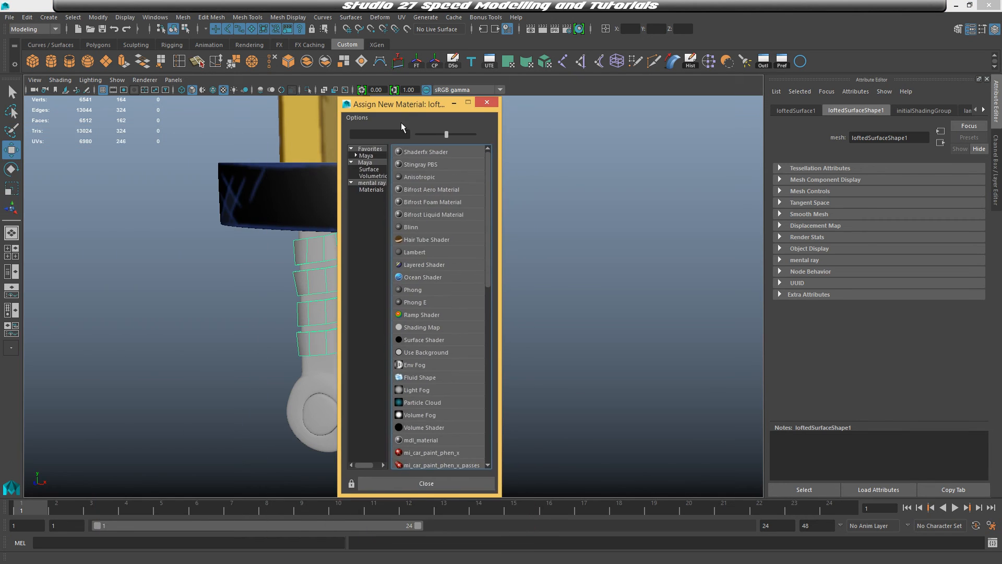
click(411, 228)
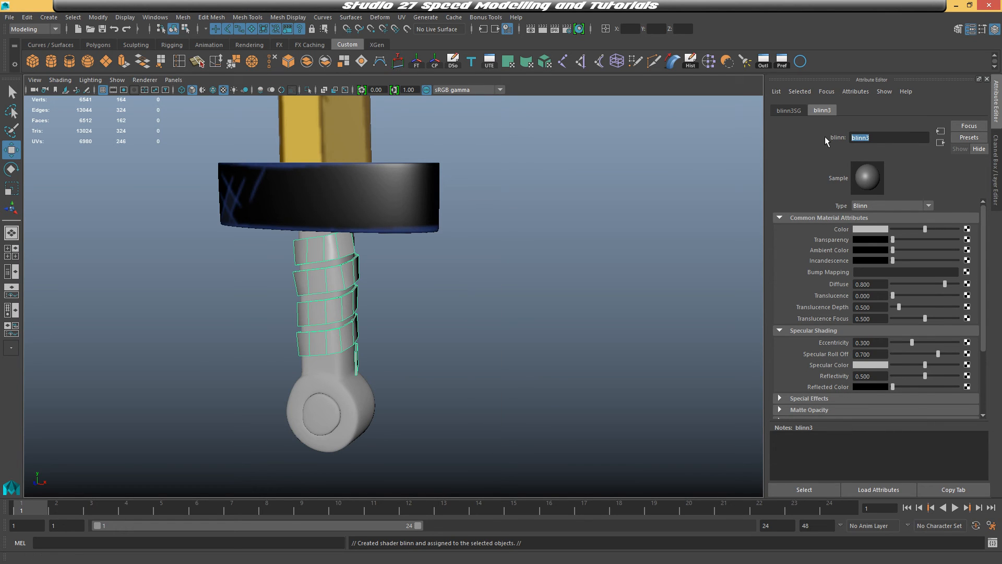
Rename the new material Grip
text(Grip)
key(Return)
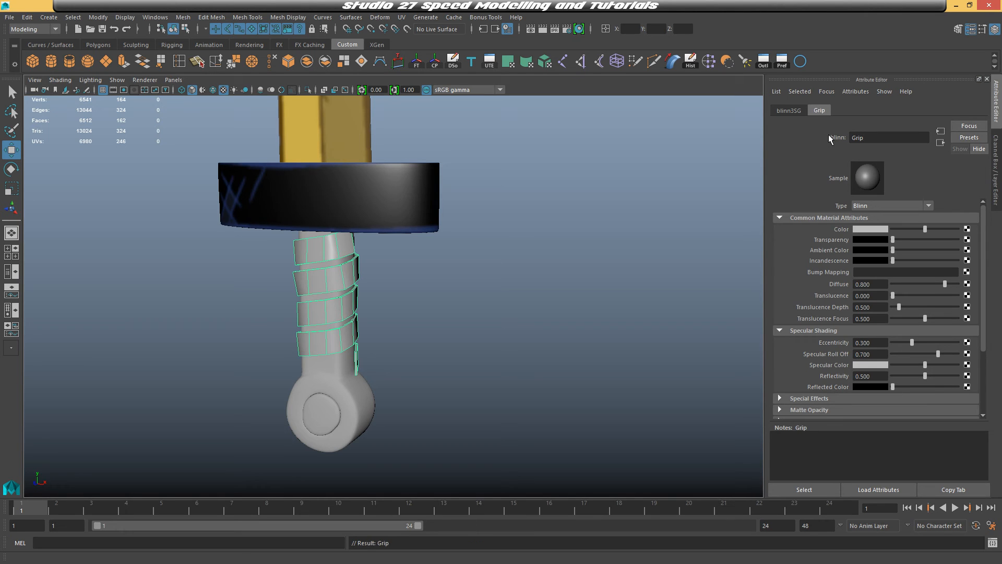
Set the Grip material's colour to hue 203, saturation 0.25 and value 0.33
click(876, 230)
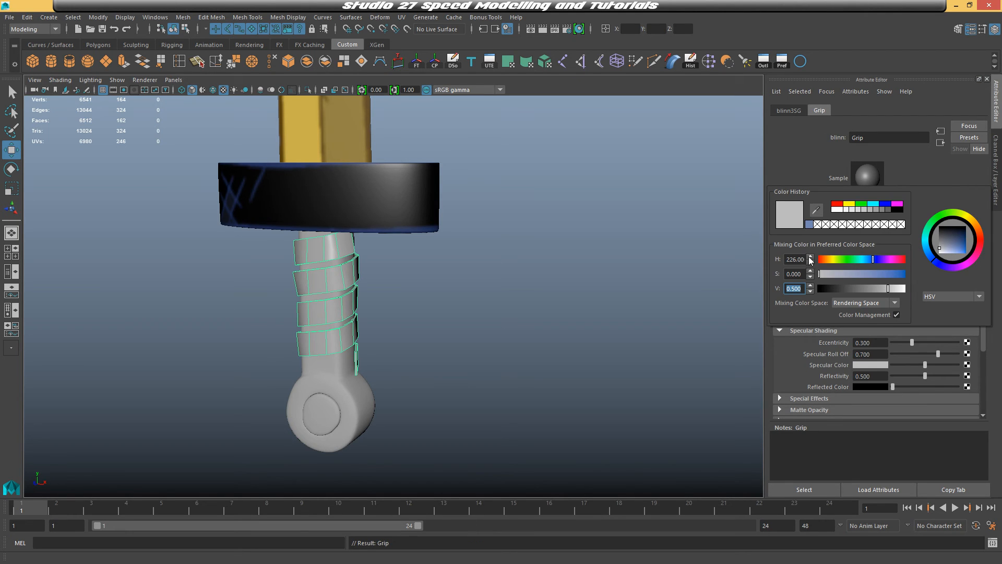
drag(786, 259, 812, 259)
text(203)
key(Tab)
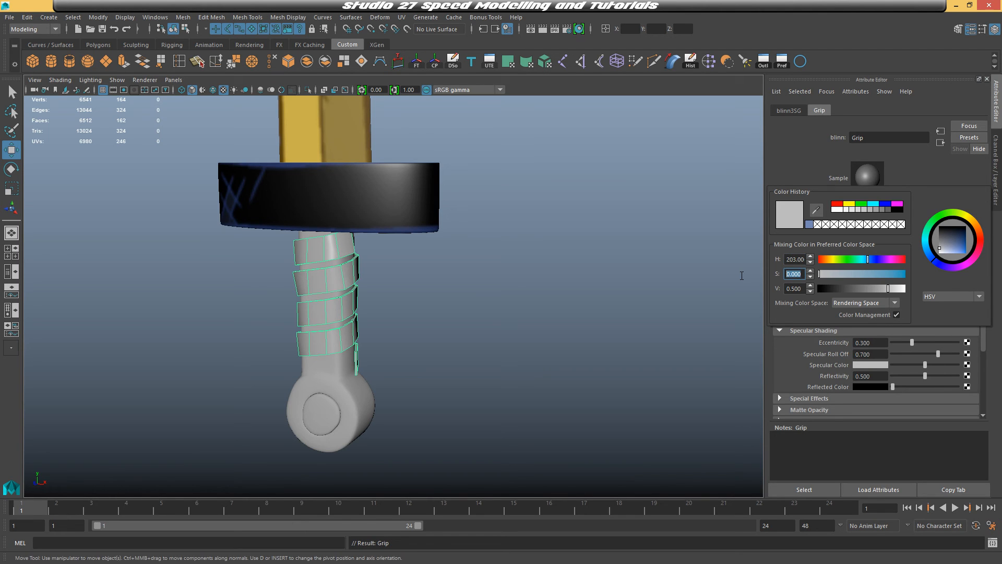
key(Return)
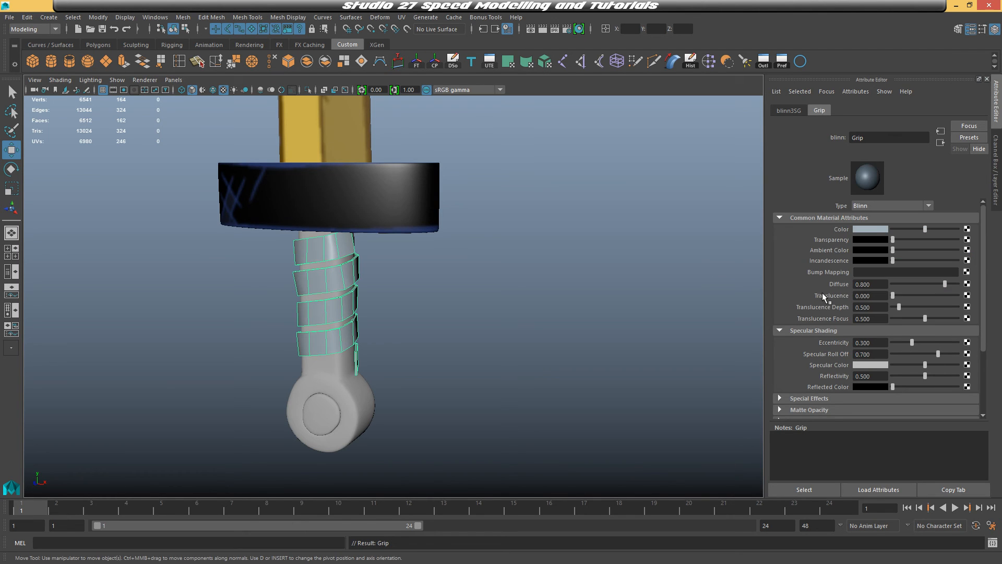
click(876, 230)
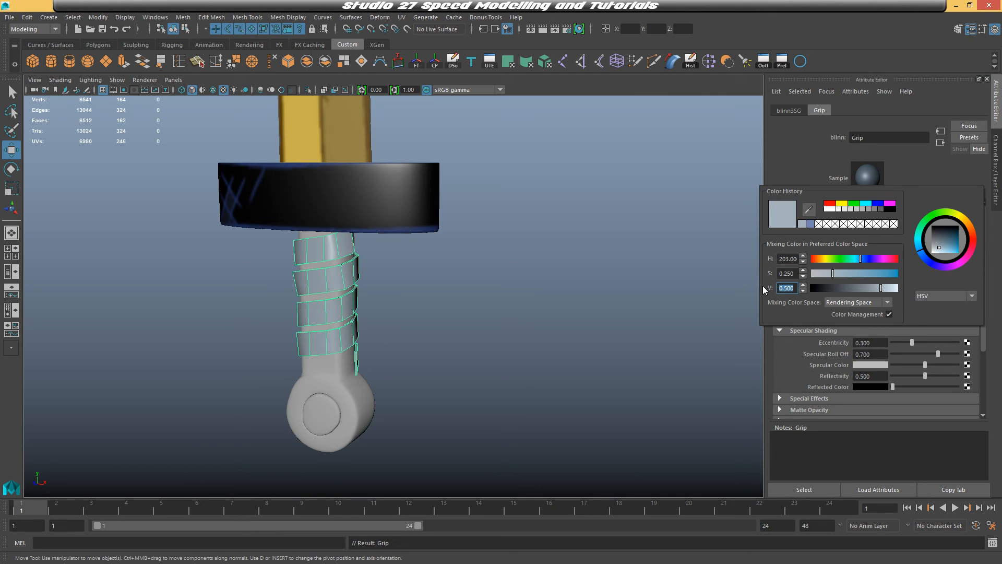
text(0.33)
key(Return)
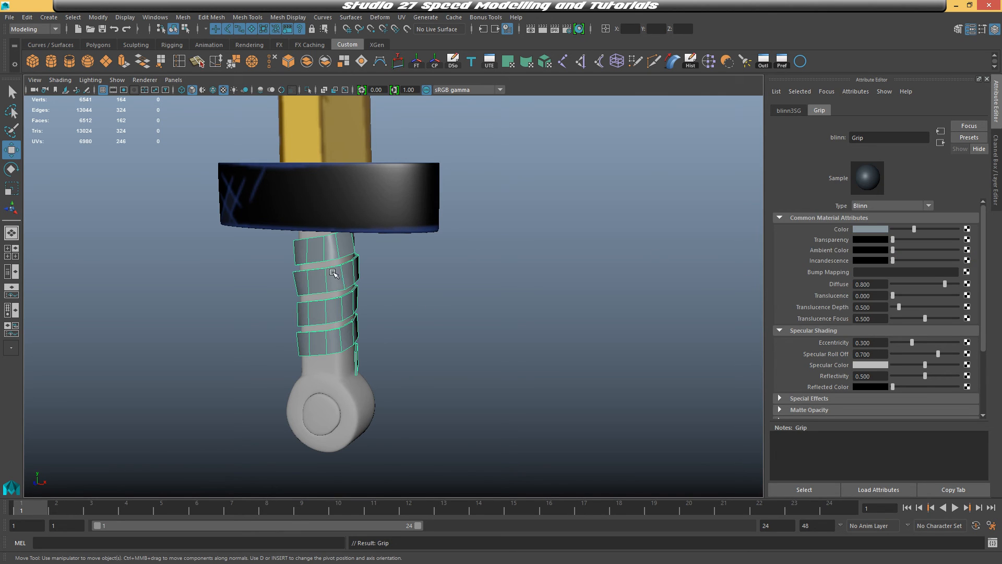
Select the pommel ring and assign it a new Blinn material
right_drag(332, 253, 376, 237)
click(486, 298)
alt+drag(486, 298, 414, 242)
click(411, 243)
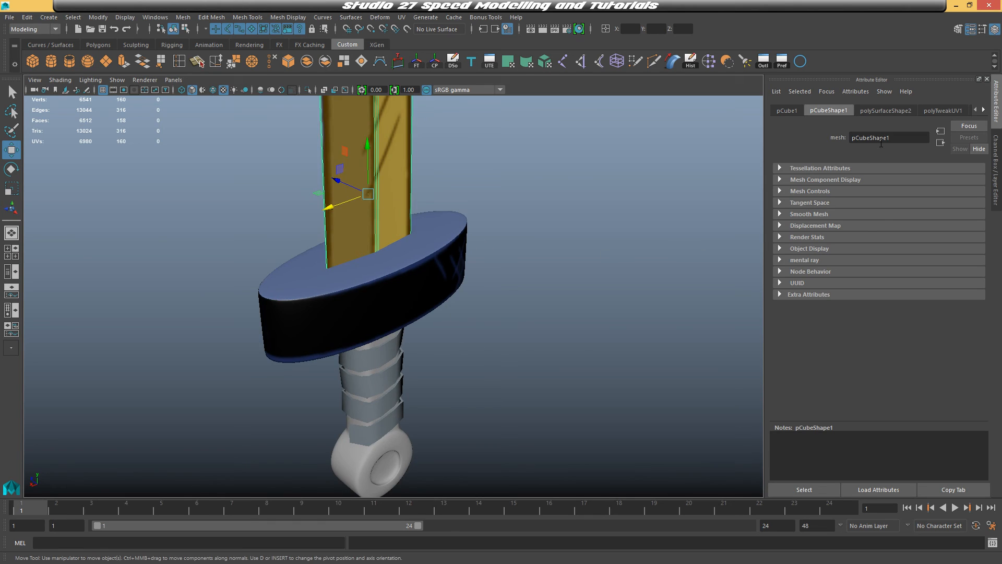
alt+drag(560, 213, 611, 219)
alt+middle_drag(587, 311, 613, 172)
click(529, 356)
scroll(531, 356, up, 5)
alt+middle_drag(674, 379, 554, 292)
mouse_move(566, 293)
alt+mouse_down()
mouse_move(521, 297)
mouse_move(558, 307)
alt+mouse_up()
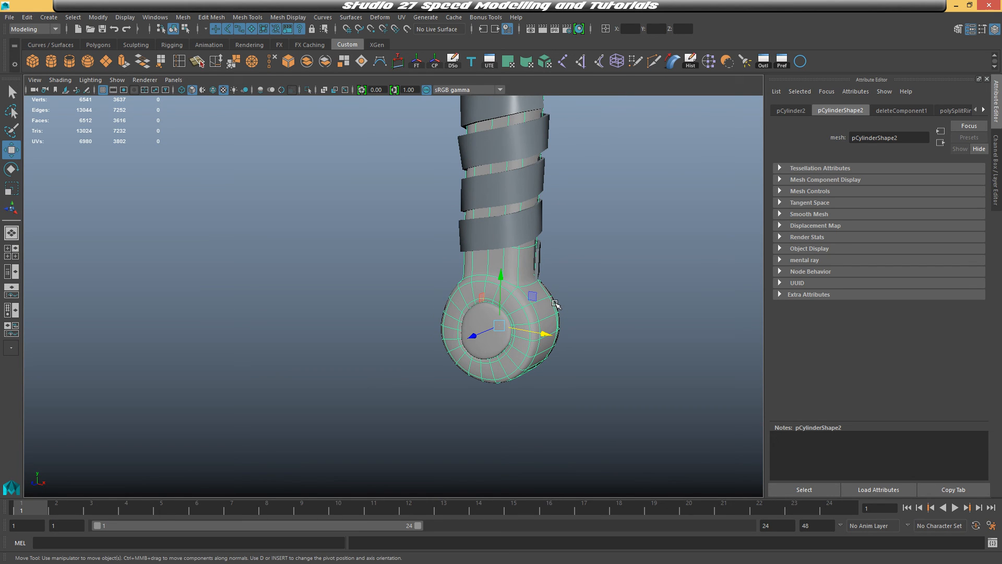
alt+drag(609, 267, 502, 265)
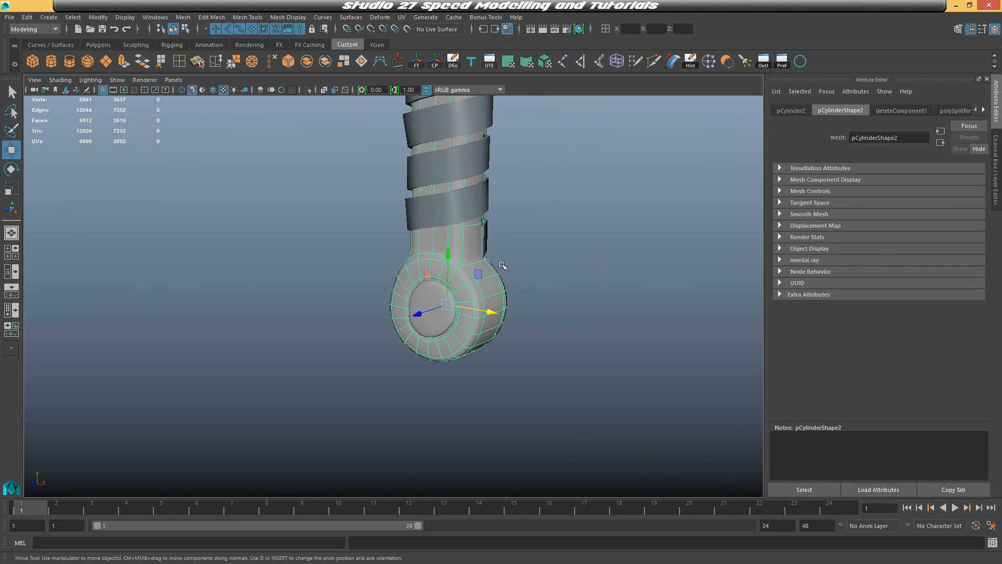
right_click(460, 258)
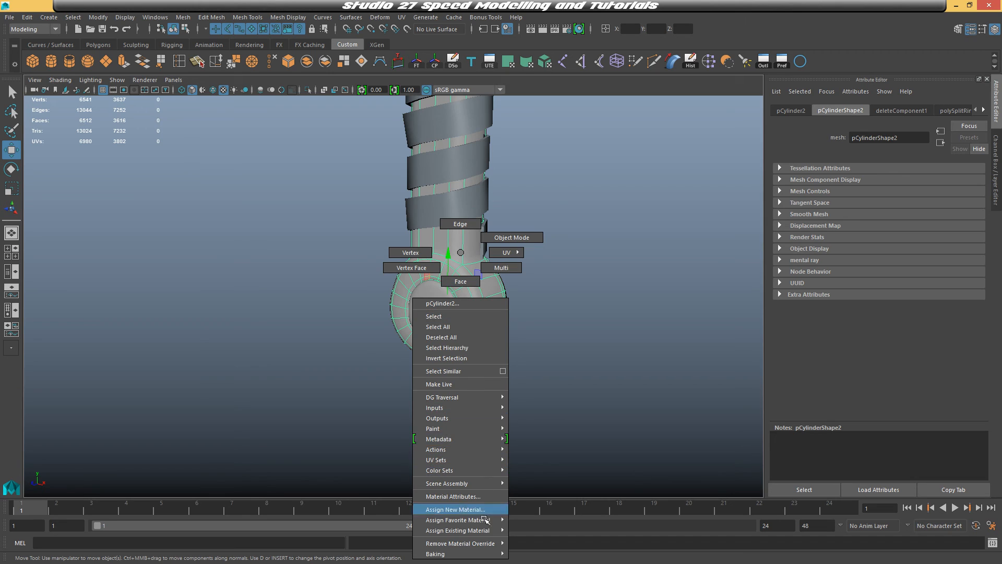
click(456, 509)
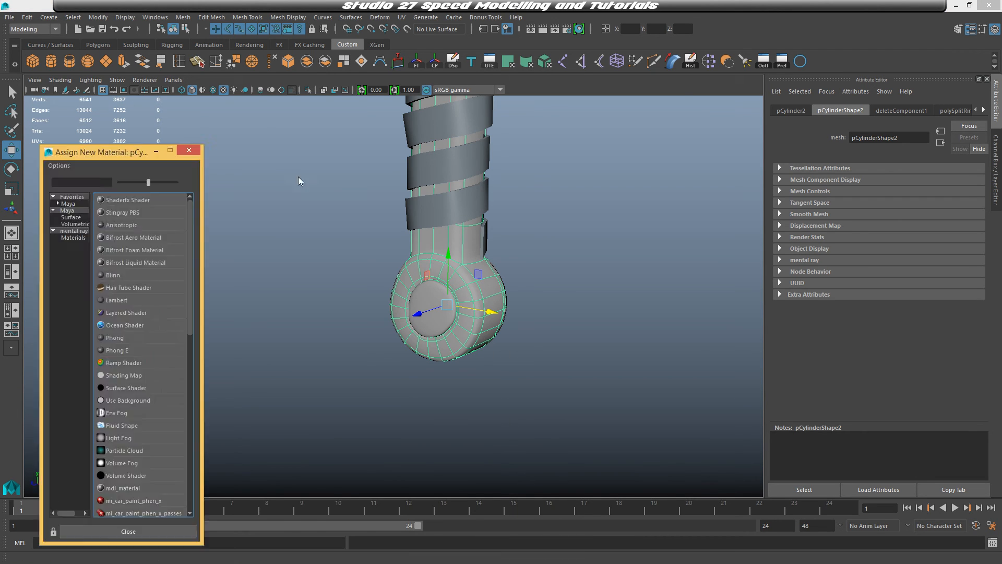
click(440, 244)
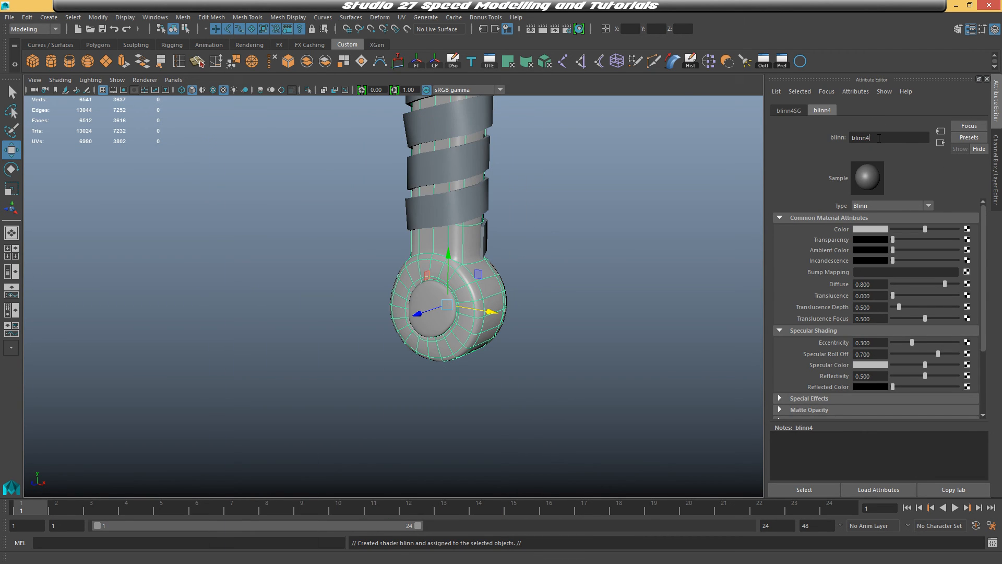
Rename the new material Black and set its colour to black
text(Black)
key(Return)
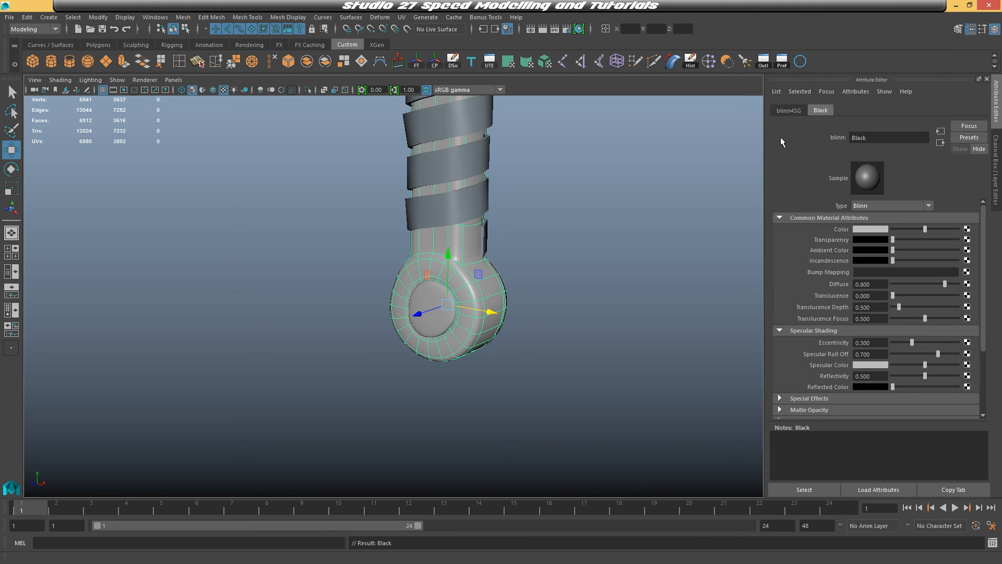
click(865, 229)
drag(836, 290, 745, 282)
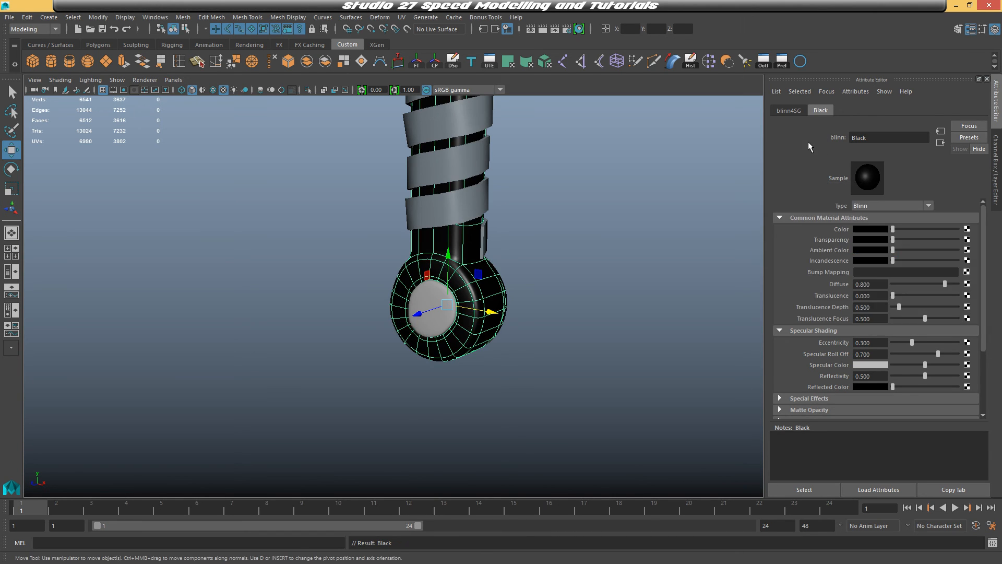
Orbit around the pommel and inspect it in smooth preview
click(586, 250)
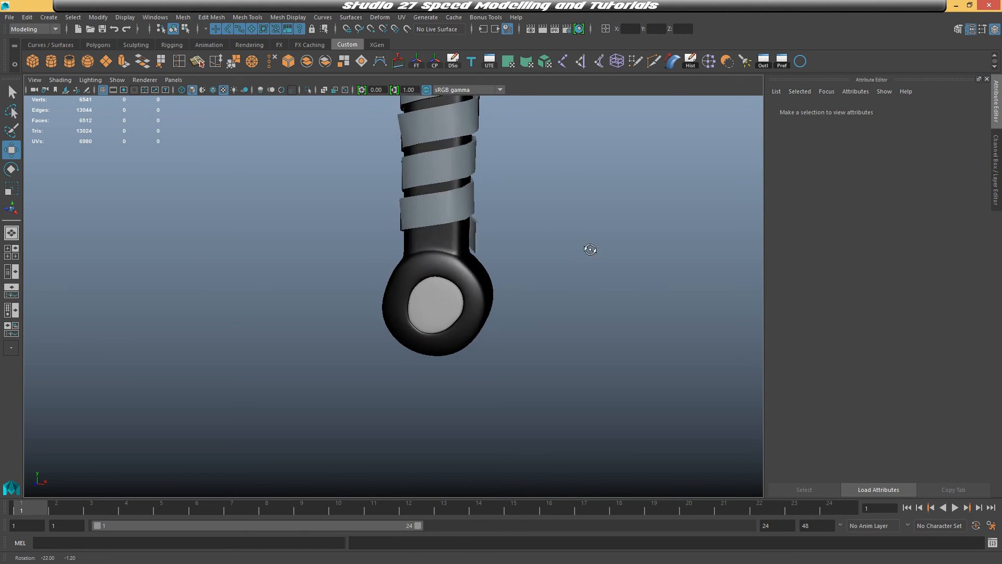
alt+drag(587, 250, 477, 282)
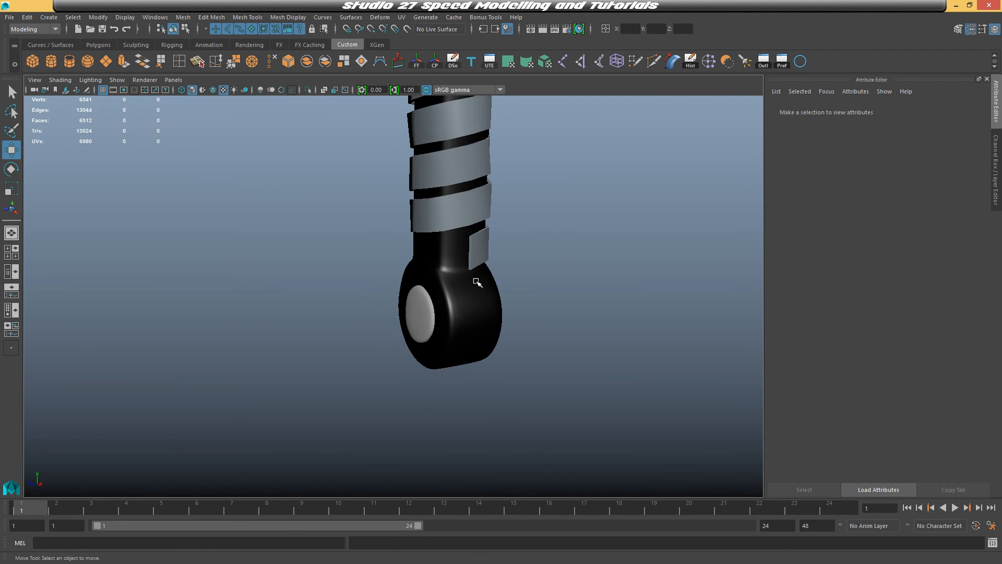
alt+middle_drag(501, 281, 437, 279)
scroll(437, 280, up, 4)
click(437, 279)
key(3)
click(541, 275)
alt+drag(541, 275, 477, 304)
click(391, 295)
key(1)
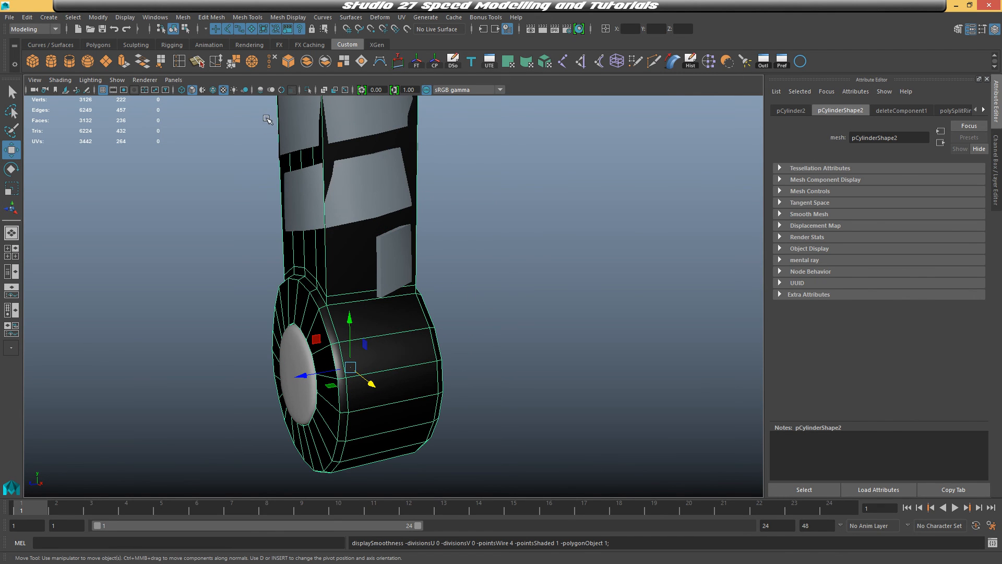
Insert edge loops along the outer side of the pommel ring with the Insert Edge Loop tool
alt+drag(334, 188, 352, 227)
click(179, 62)
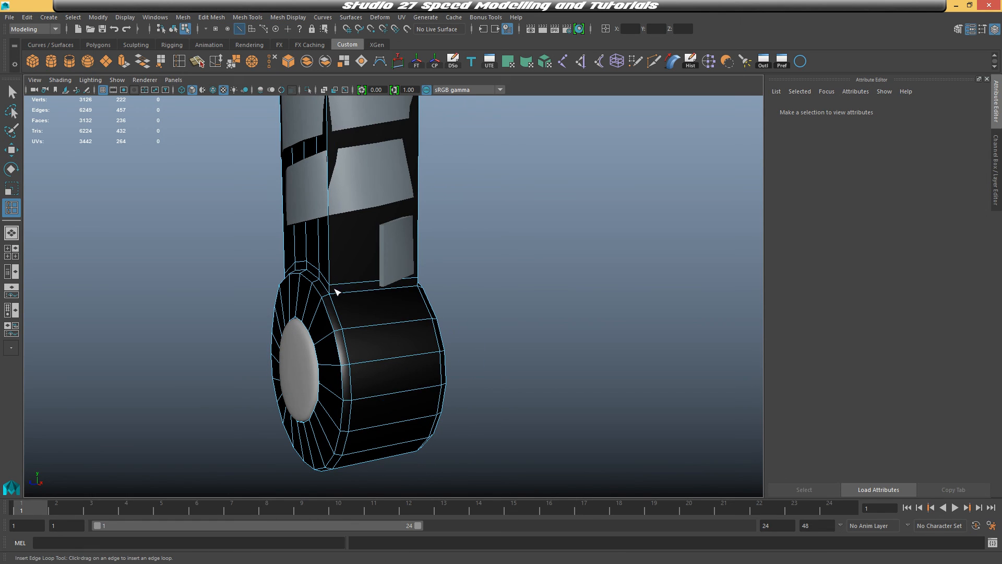
drag(337, 291, 339, 285)
mouse_move(394, 300)
alt+mouse_down()
mouse_move(379, 300)
mouse_move(402, 285)
alt+mouse_up()
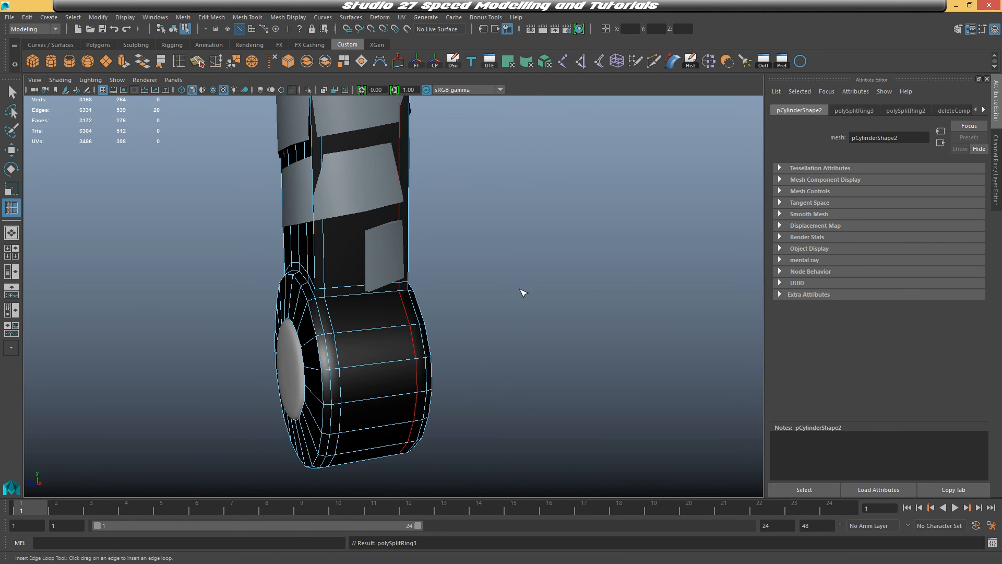
Insert an edge loop around the pommel's front face next to the central disc
key(q)
key(3)
right_drag(369, 253, 416, 238)
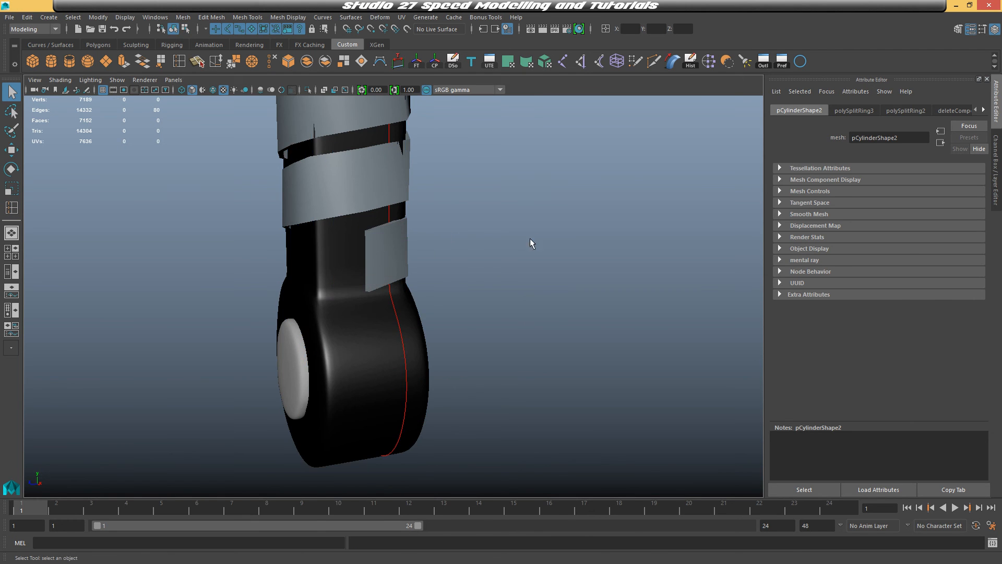
click(531, 238)
alt+drag(486, 278, 476, 306)
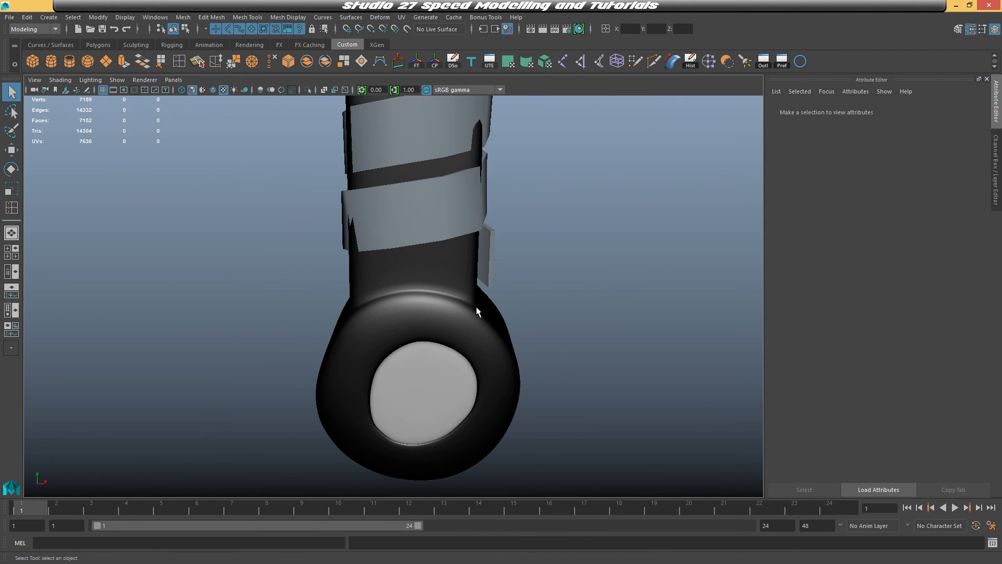
click(509, 309)
key(1)
alt+drag(544, 289, 471, 287)
key(y)
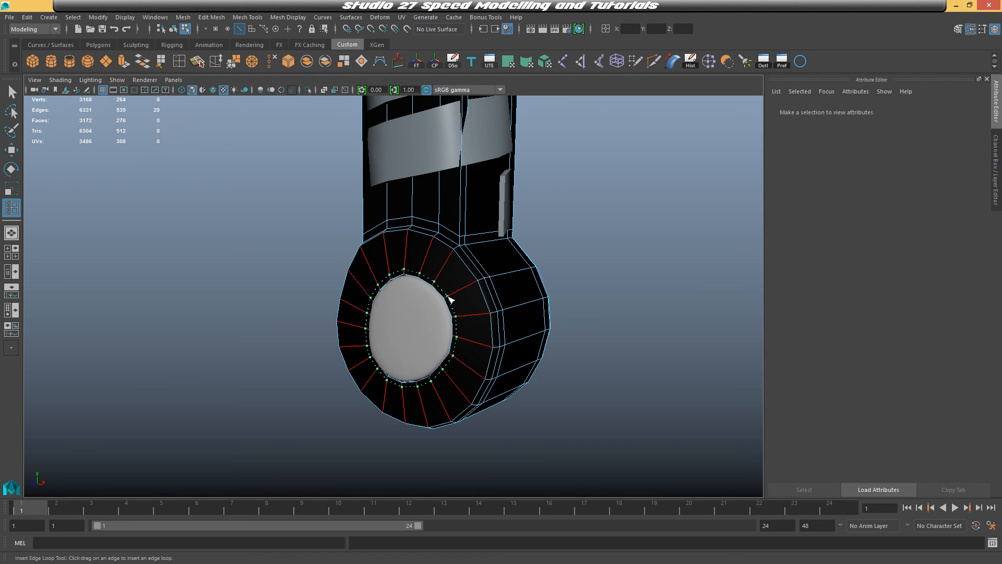
drag(452, 299, 353, 274)
alt+drag(353, 274, 495, 301)
Select the face loop around the pommel's central disc and assign it the Blue material
key(q)
key(3)
right_drag(472, 265, 528, 236)
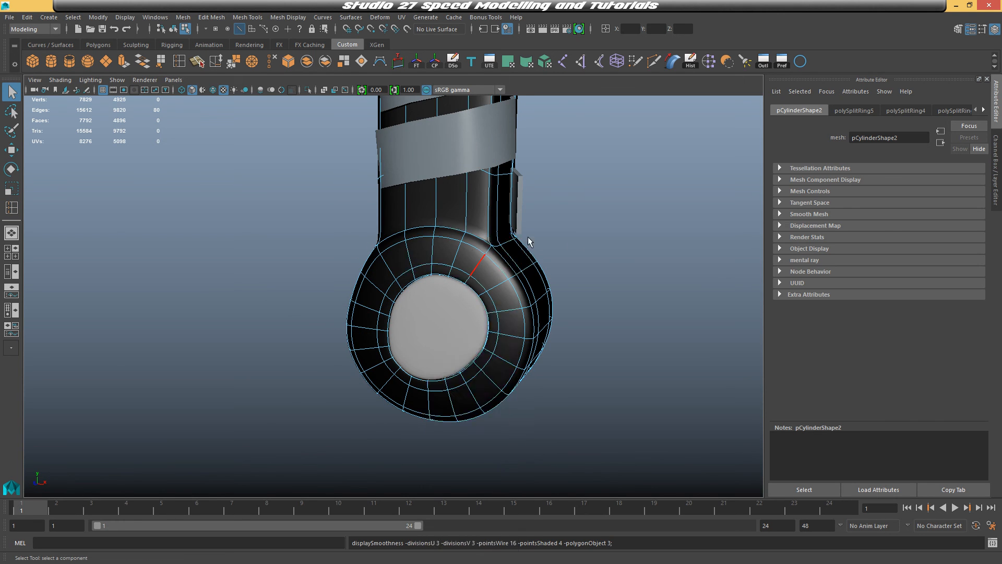
click(562, 250)
alt+drag(564, 261, 609, 270)
click(495, 256)
key(1)
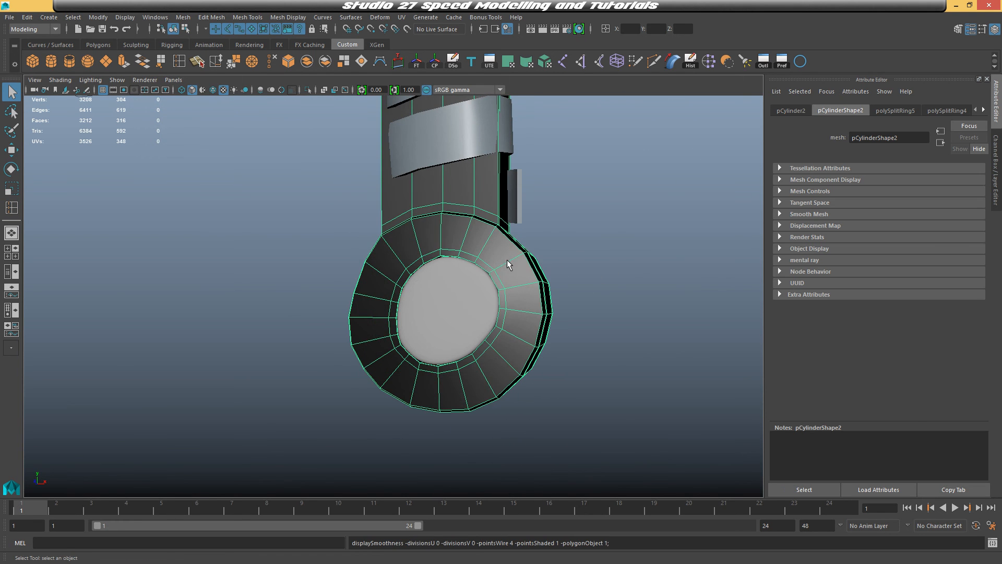
right_drag(459, 284, 458, 291)
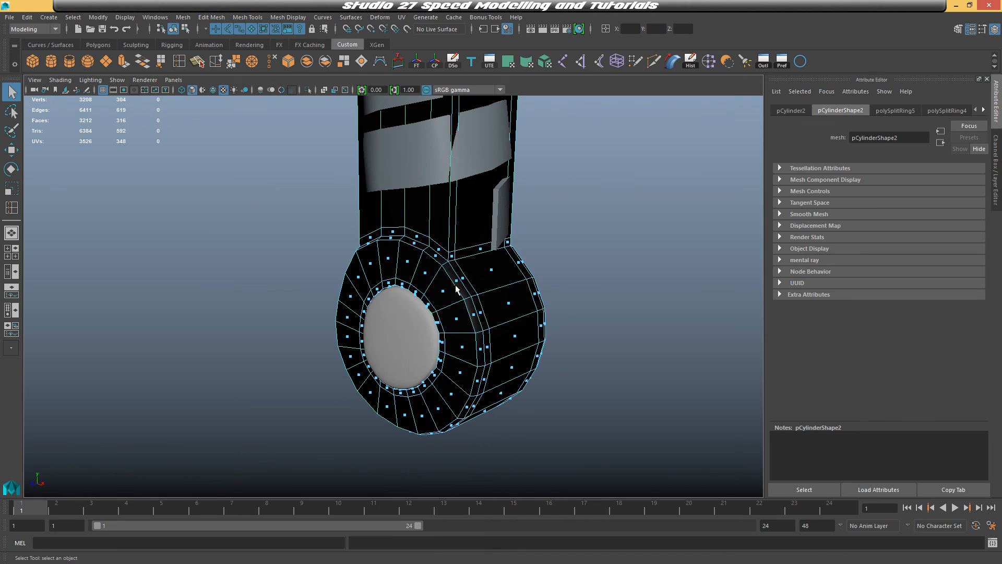
click(429, 306)
alt+drag(467, 322, 478, 321)
shift+double_click(468, 305)
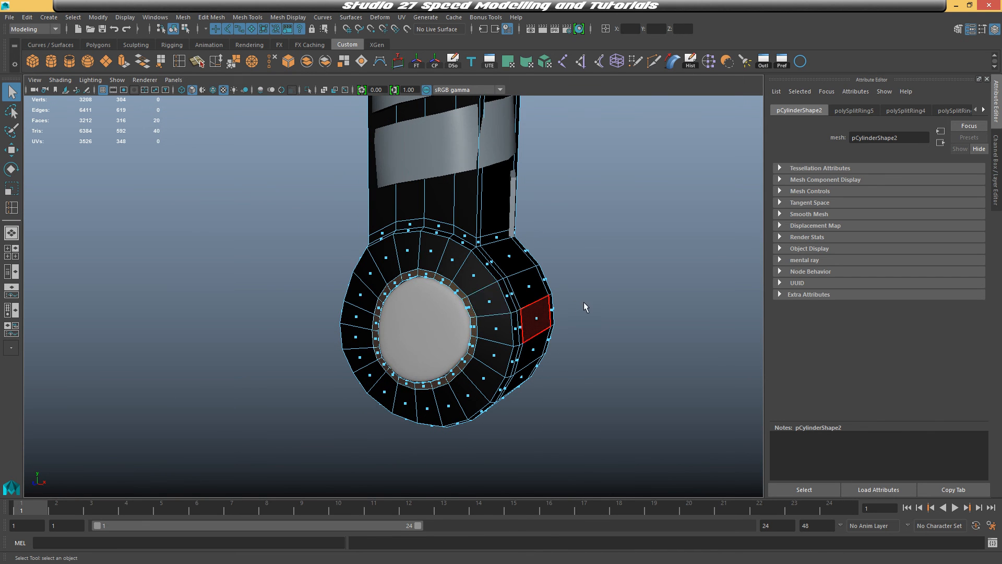
alt+drag(584, 306, 429, 302)
shift+double_click(352, 290)
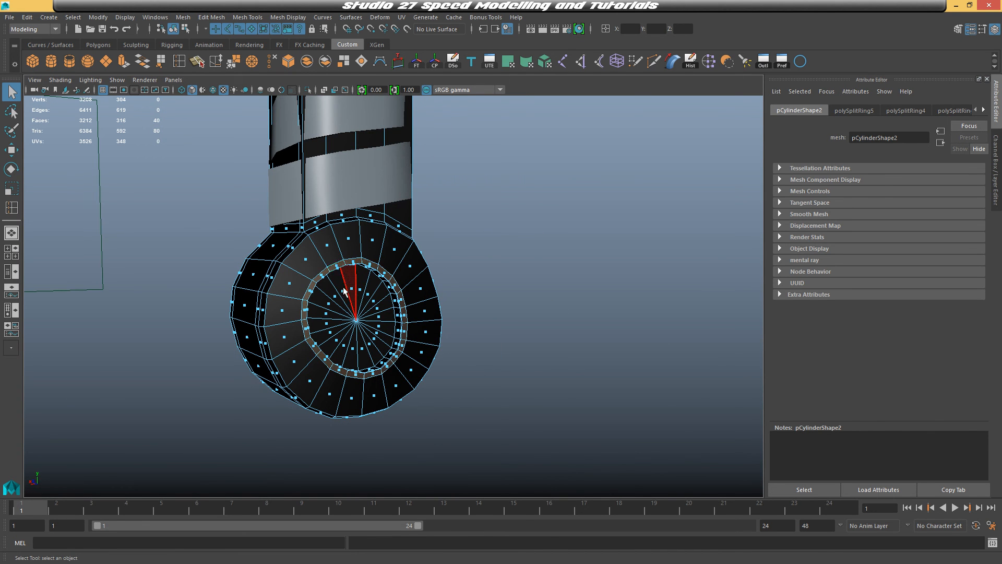
alt+drag(351, 290, 580, 303)
right_drag(492, 252, 507, 530)
right_drag(569, 518, 568, 507)
right_drag(526, 317, 569, 235)
click(568, 235)
click(519, 287)
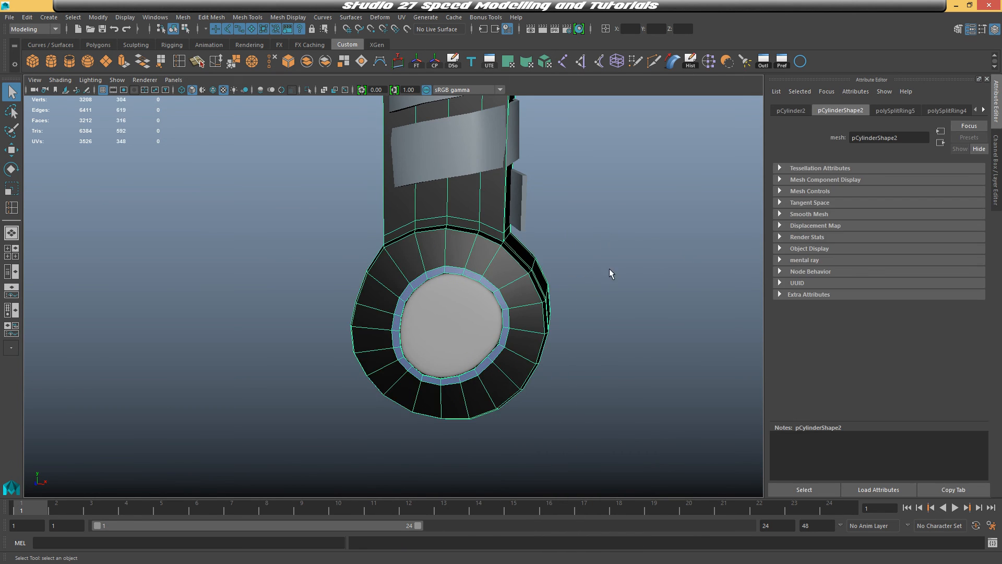
Select the face loops along the pommel ring's side edges and assign them the Blue material
click(600, 299)
alt+drag(600, 299, 528, 302)
click(491, 293)
right_drag(454, 270, 453, 278)
click(454, 300)
double_click(453, 301)
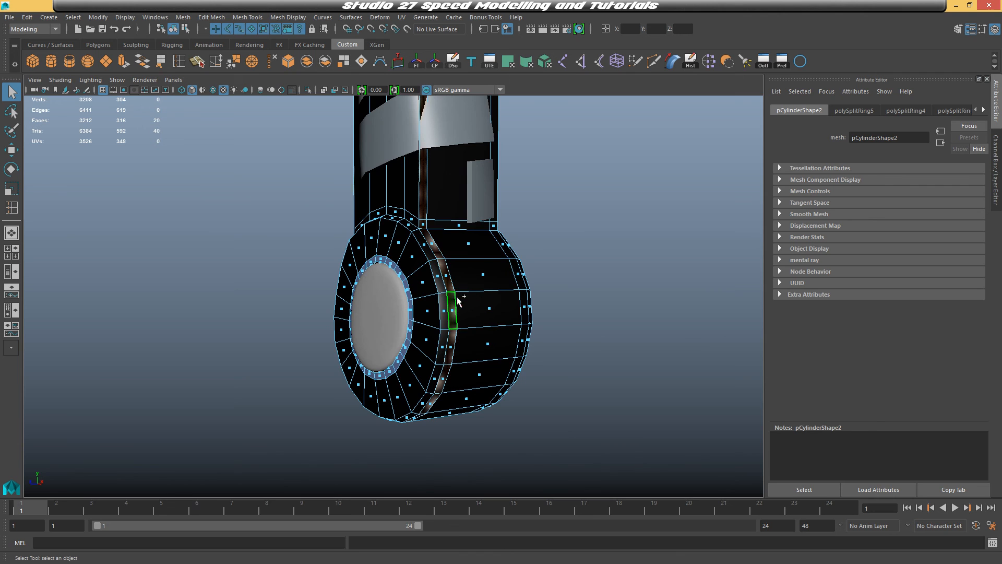
alt+drag(453, 300, 433, 294)
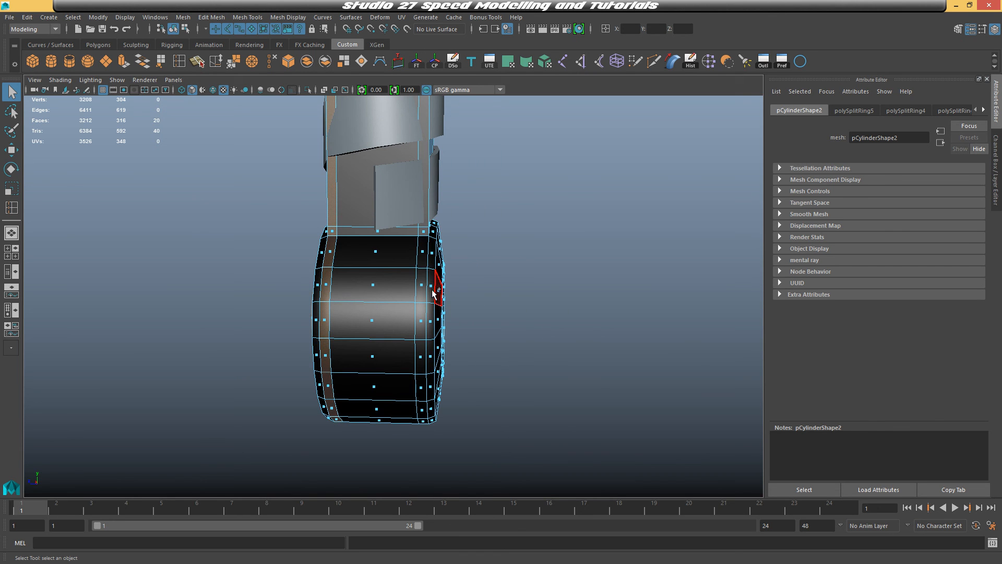
shift+double_click(421, 314)
alt+drag(569, 301, 444, 284)
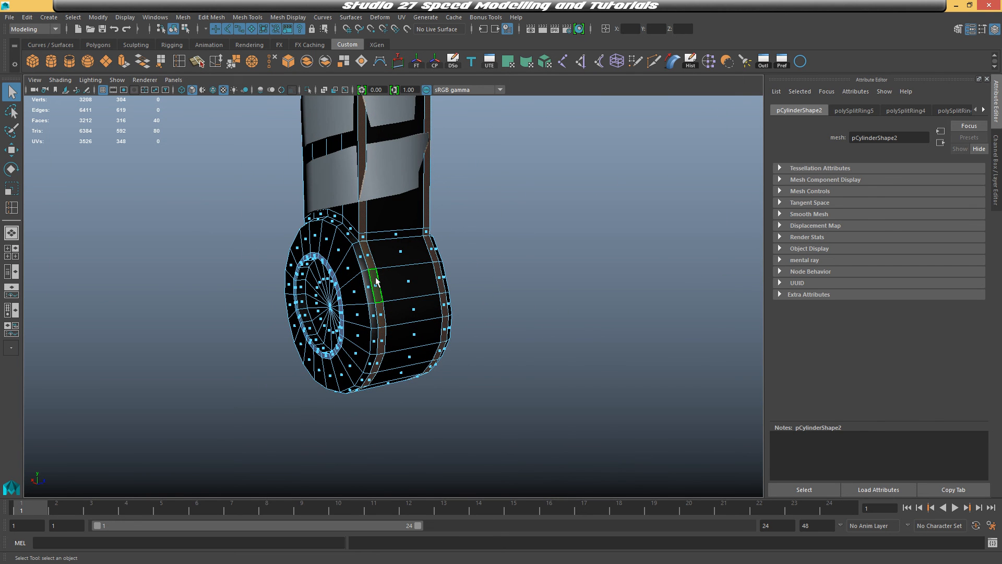
right_drag(376, 282, 439, 533)
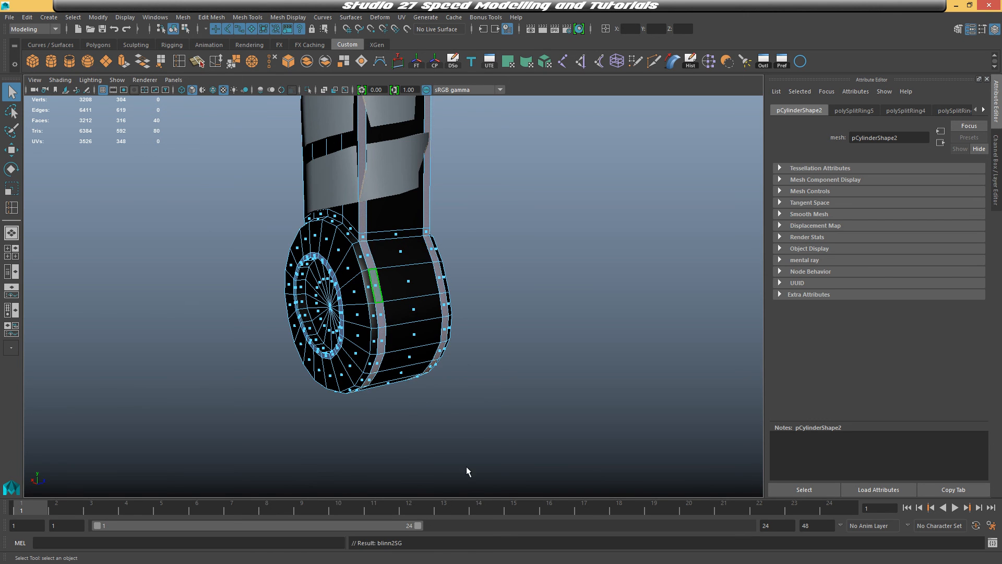
right_drag(366, 313, 453, 235)
click(460, 238)
alt+drag(456, 287, 329, 287)
click(391, 292)
key(3)
click(546, 270)
click(464, 329)
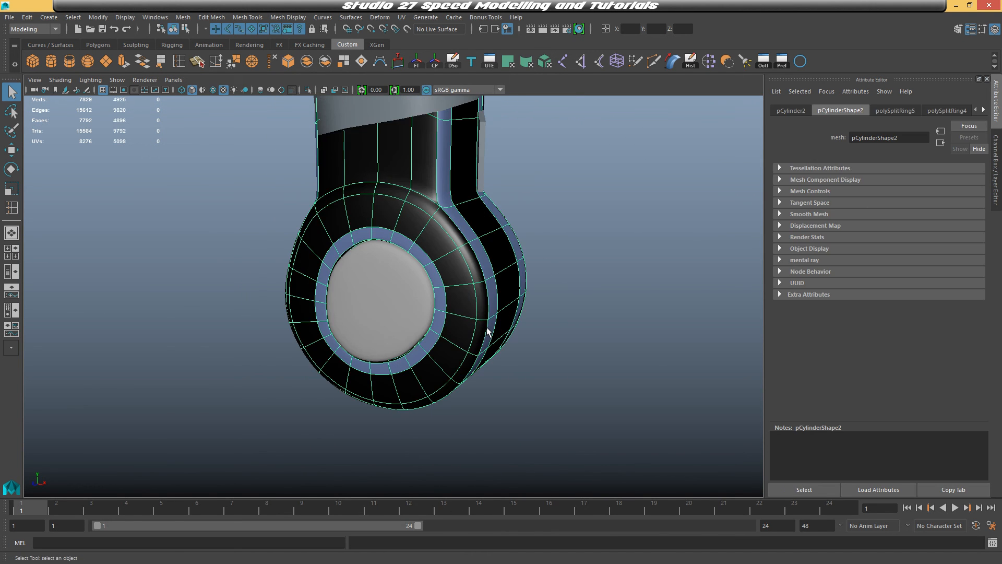
Select the pommel's central disc and assign it a new Blinn material
click(401, 303)
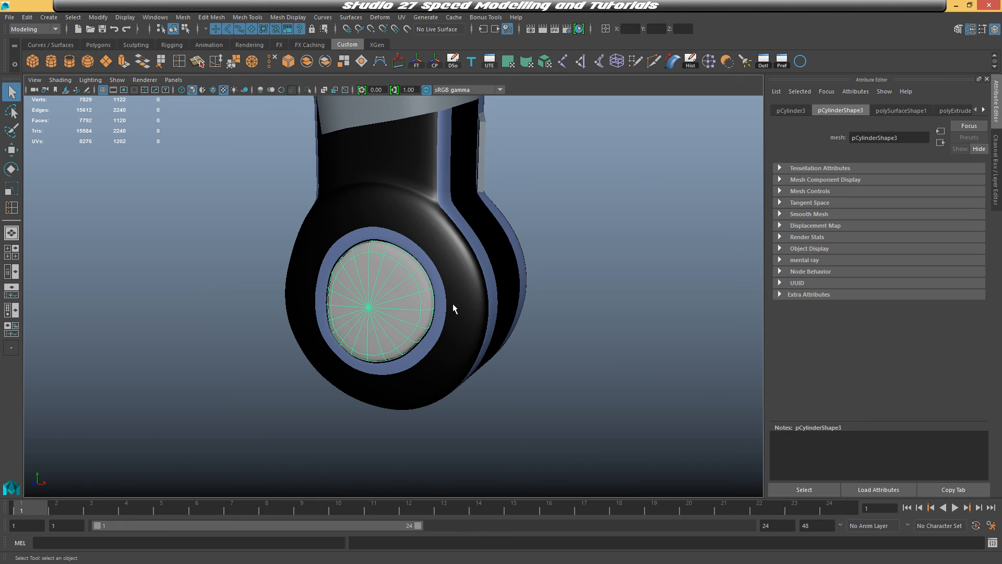
right_drag(367, 252, 379, 509)
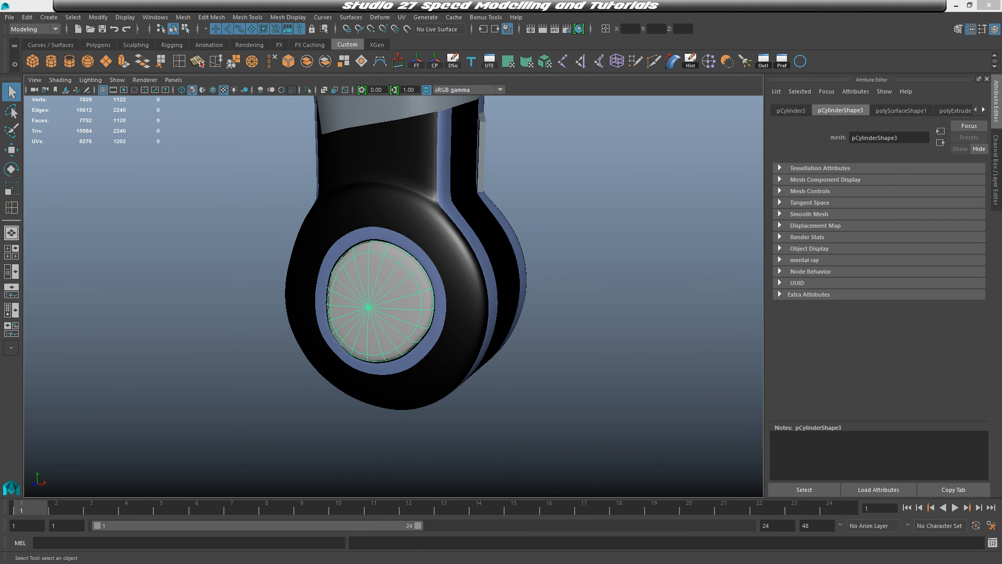
click(434, 191)
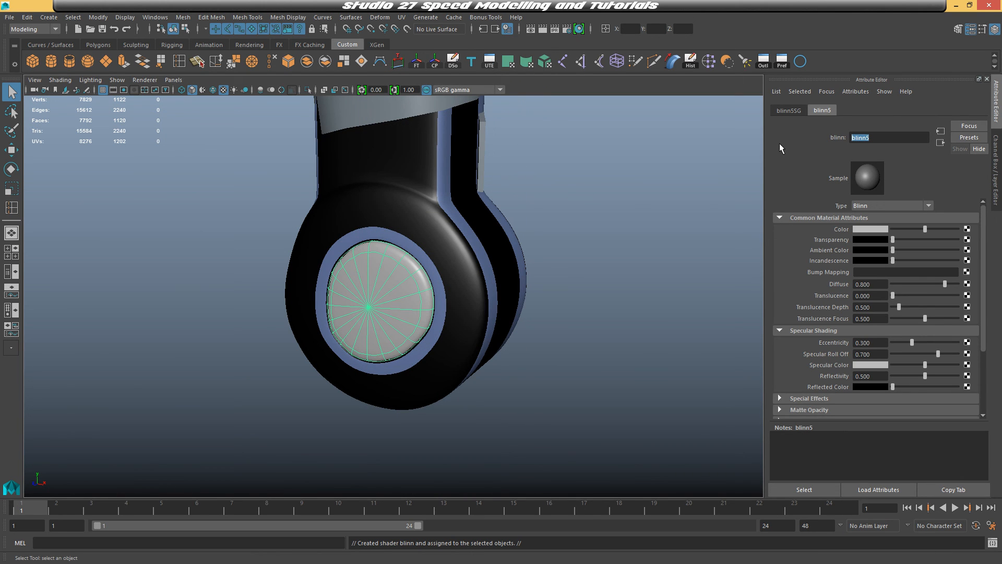
Rename the new Blinn material Gem and set its colour to H 360, S 0.99, V 0.98
text(Gem)
key(Return)
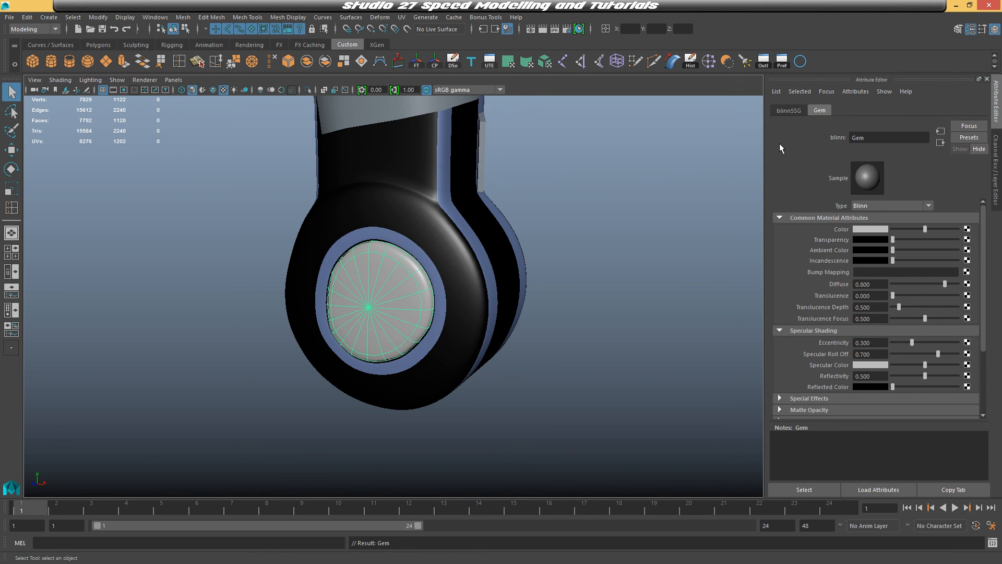
click(869, 228)
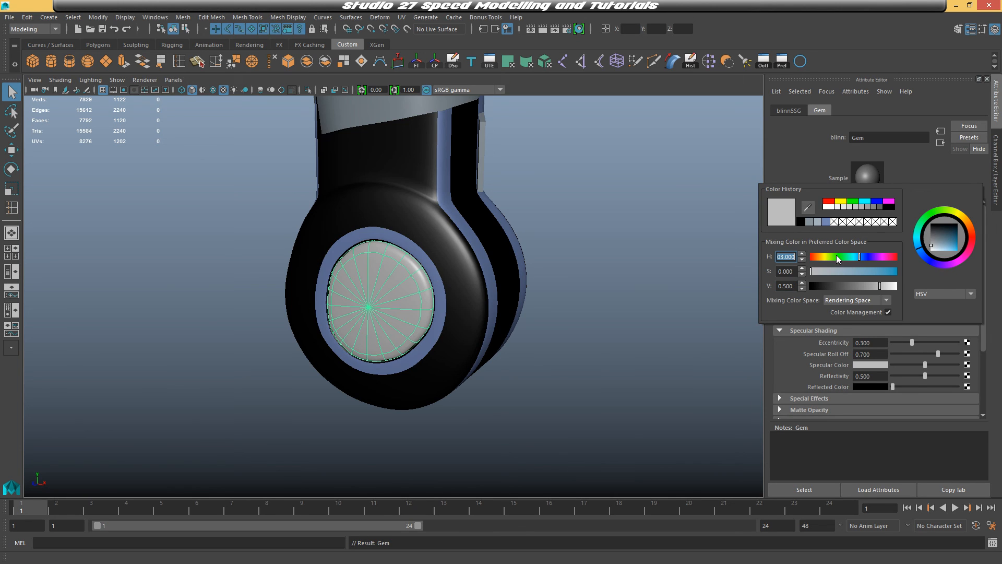
text(360)
key(Tab)
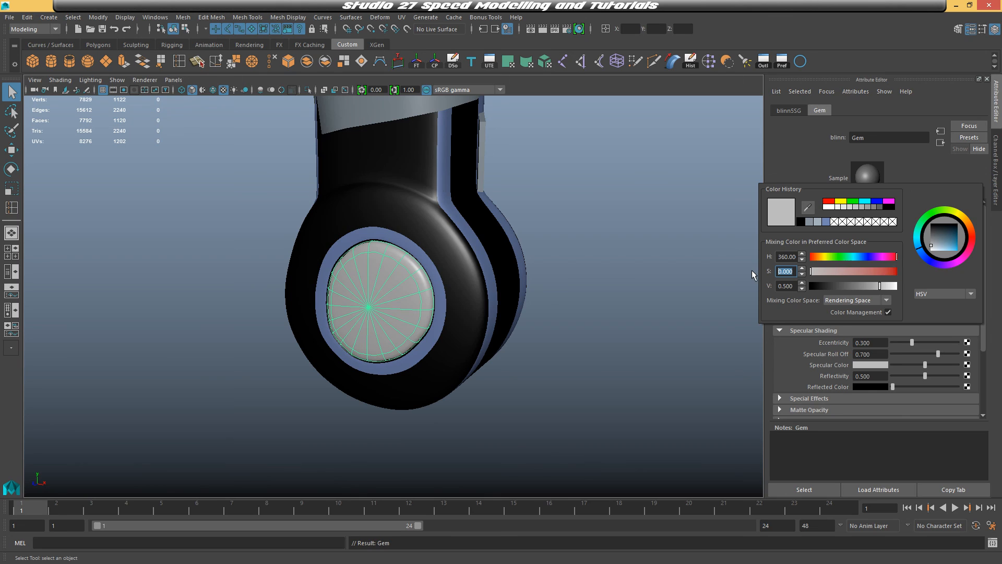
text(0.99)
key(Tab)
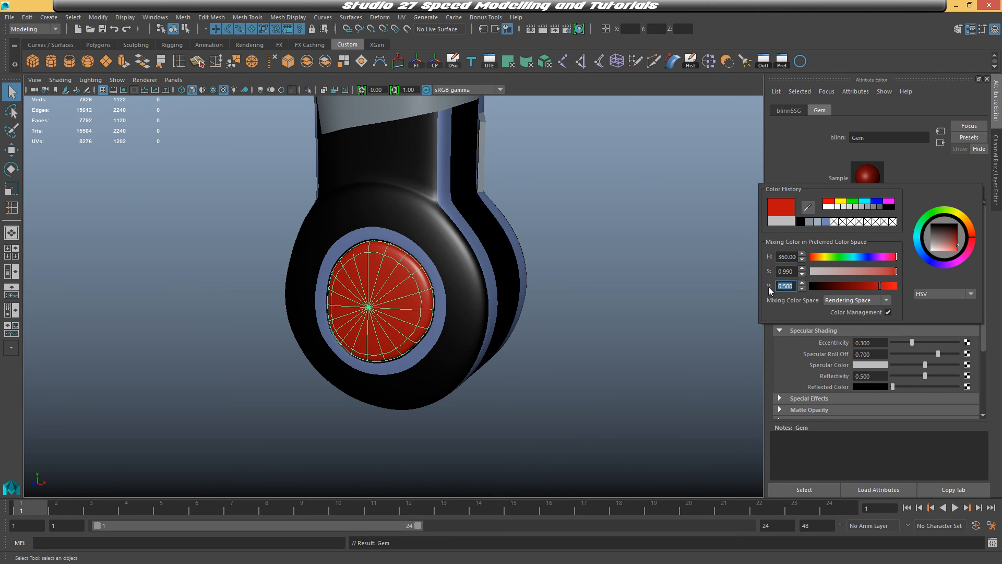
text(0.98)
key(Return)
Switch the pommel to object mode and freeze its transformations
right_click(418, 246)
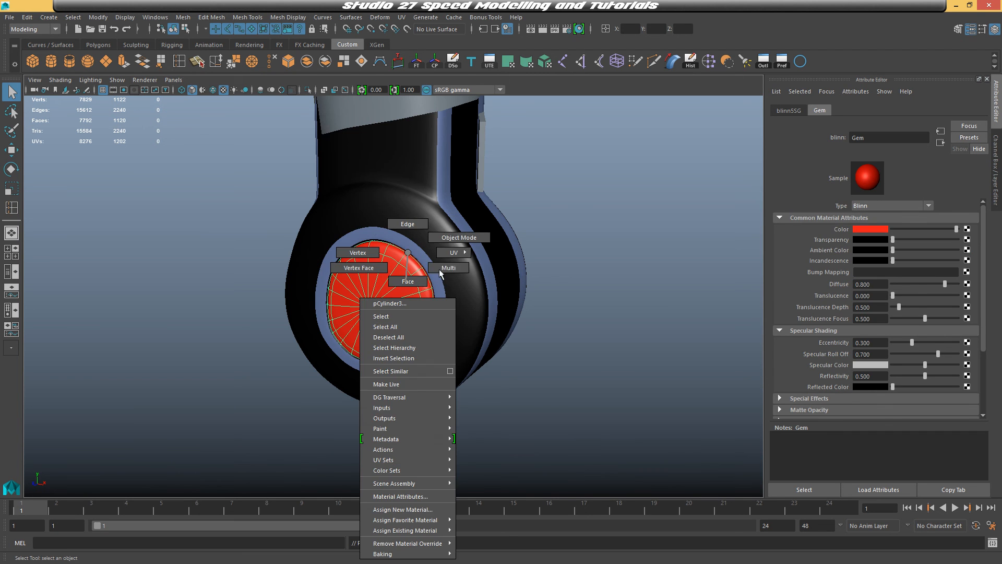
click(575, 218)
alt+drag(580, 222, 506, 224)
mouse_move(625, 252)
alt+mouse_down()
mouse_move(604, 264)
mouse_move(448, 269)
mouse_move(623, 258)
alt+mouse_up()
click(447, 268)
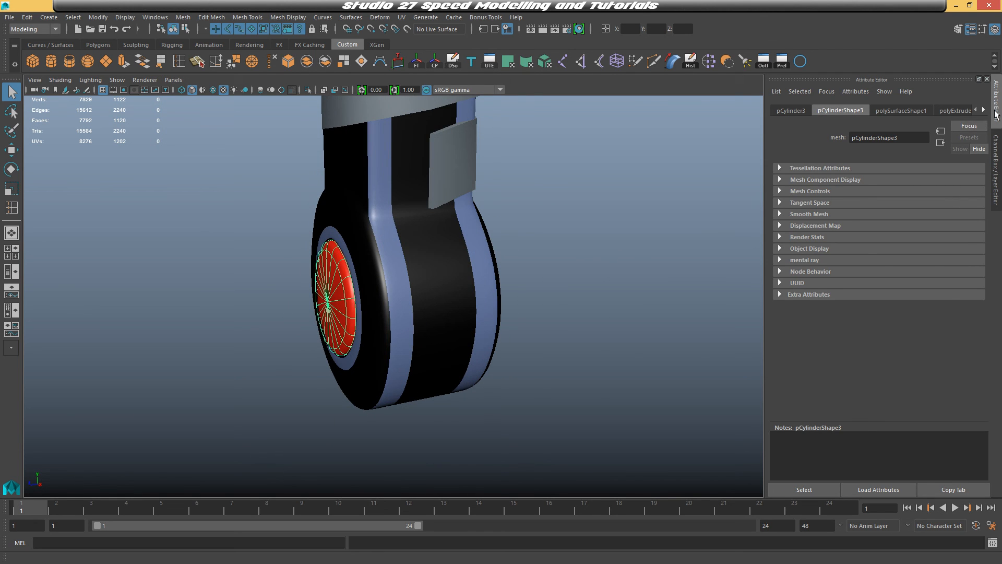
click(997, 149)
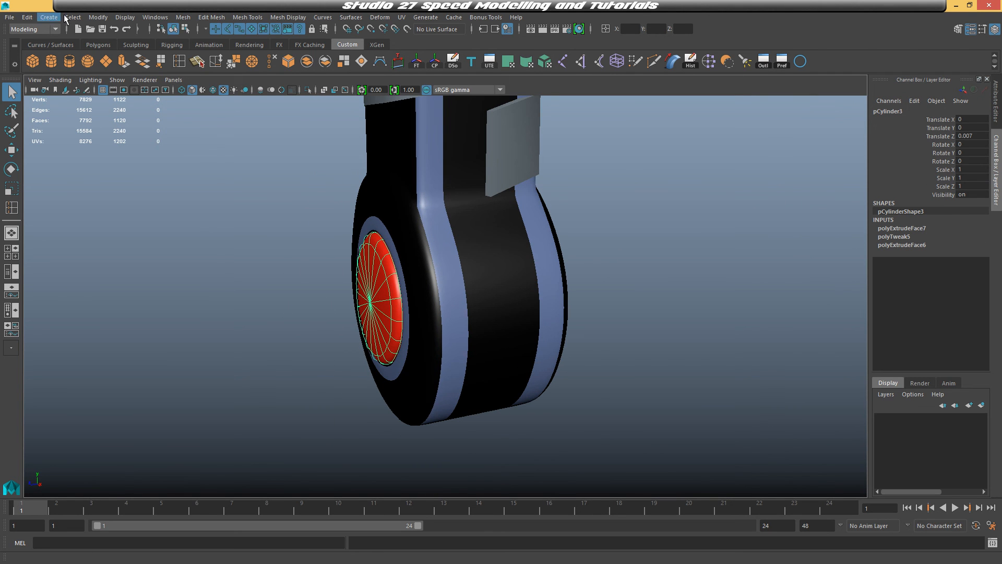
click(98, 17)
click(130, 65)
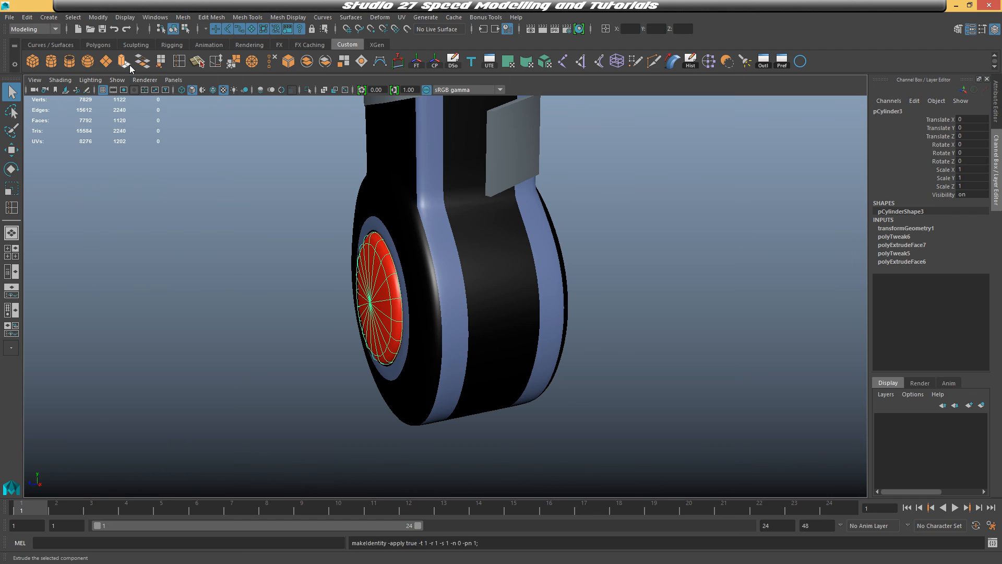
Duplicate the pommel and mirror the copy by setting its Scale Z to -1
alt+middle_drag(365, 194, 424, 211)
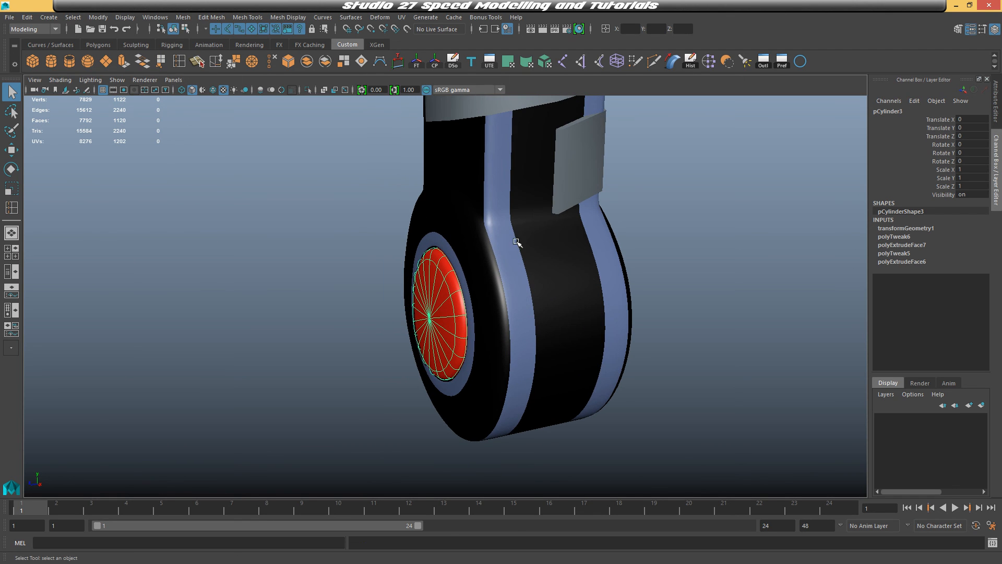
key(w)
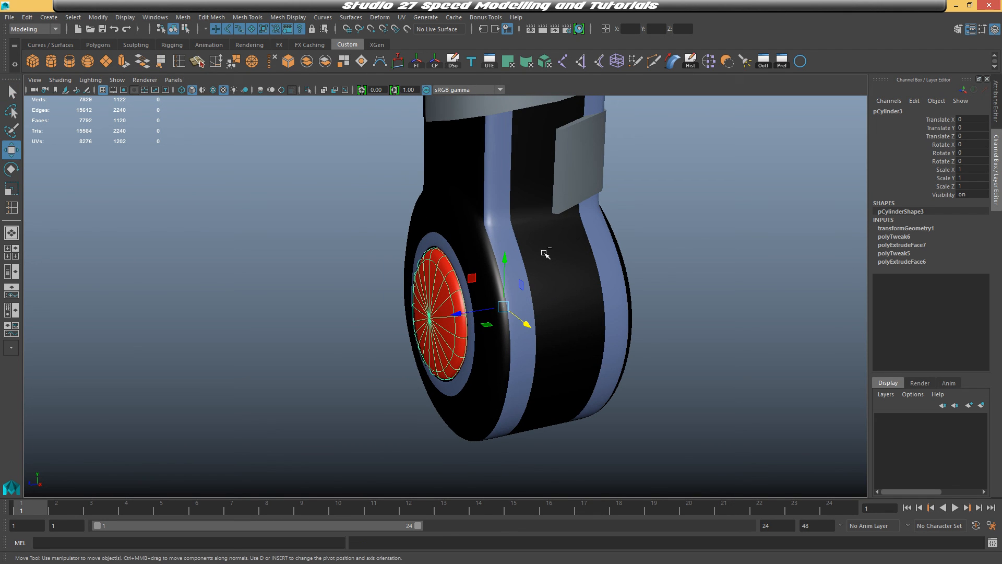
key(ctrl+d)
mouse_move(643, 286)
alt+mouse_down()
mouse_move(619, 285)
mouse_move(641, 274)
alt+mouse_up()
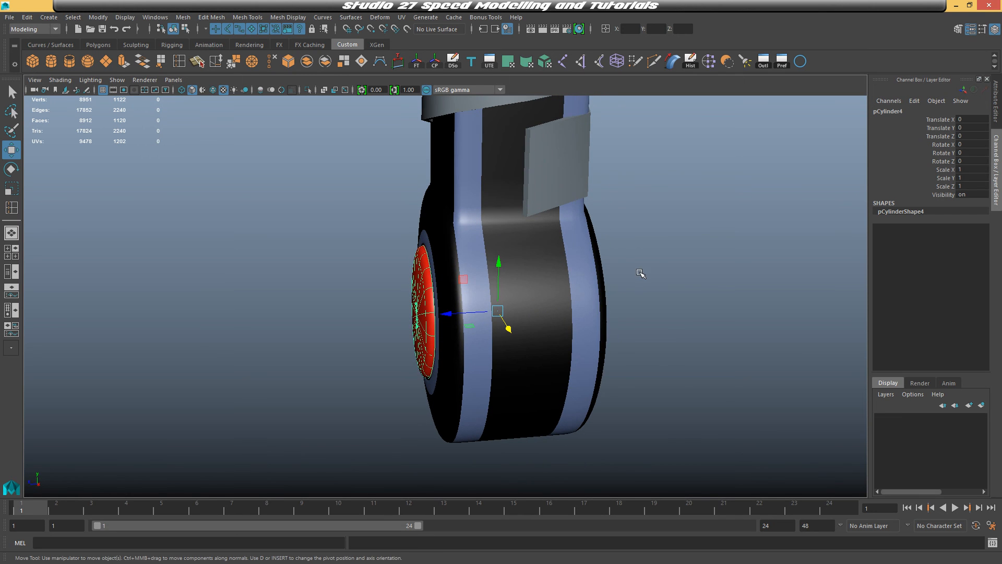
click(975, 188)
text(-1)
key(Return)
Orbit and zoom around the whole sword to inspect the finished model
alt+drag(688, 238, 606, 240)
click(706, 265)
alt+drag(710, 268, 653, 256)
right_click(463, 232)
right_drag(488, 222, 509, 219)
scroll(660, 315, down, 5)
mouse_move(660, 315)
alt+mouse_down()
mouse_move(513, 317)
mouse_move(645, 306)
alt+mouse_up()
scroll(626, 297, down, 4)
alt+middle_drag(598, 284, 609, 347)
alt+drag(609, 347, 538, 308)
scroll(537, 308, up, 6)
click(462, 245)
alt+drag(543, 243, 525, 240)
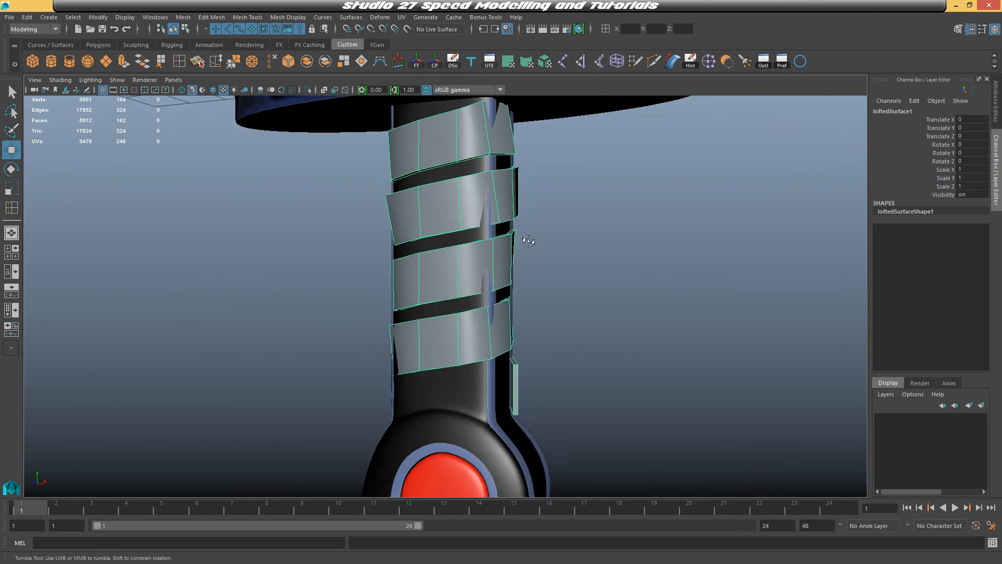
right_drag(488, 240, 449, 240)
scroll(441, 240, up, 3)
drag(441, 240, 415, 214)
alt+drag(431, 230, 409, 245)
drag(394, 303, 485, 337)
drag(492, 359, 465, 361)
drag(414, 314, 437, 334)
drag(472, 324, 485, 315)
drag(449, 287, 534, 313)
alt+drag(536, 255, 470, 418)
drag(426, 433, 455, 462)
drag(423, 381, 449, 406)
drag(491, 390, 486, 390)
alt+drag(599, 401, 515, 395)
drag(429, 389, 452, 360)
alt+drag(533, 352, 436, 355)
drag(406, 330, 355, 340)
right_drag(397, 313, 454, 272)
click(515, 251)
alt+drag(514, 250, 584, 347)
scroll(583, 347, down, 8)
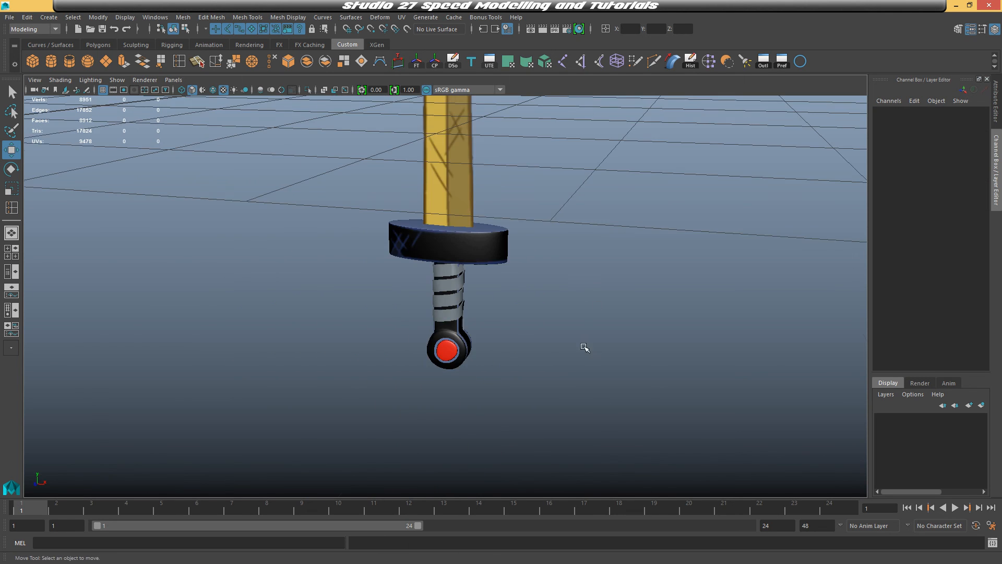
alt+middle_drag(540, 219, 551, 325)
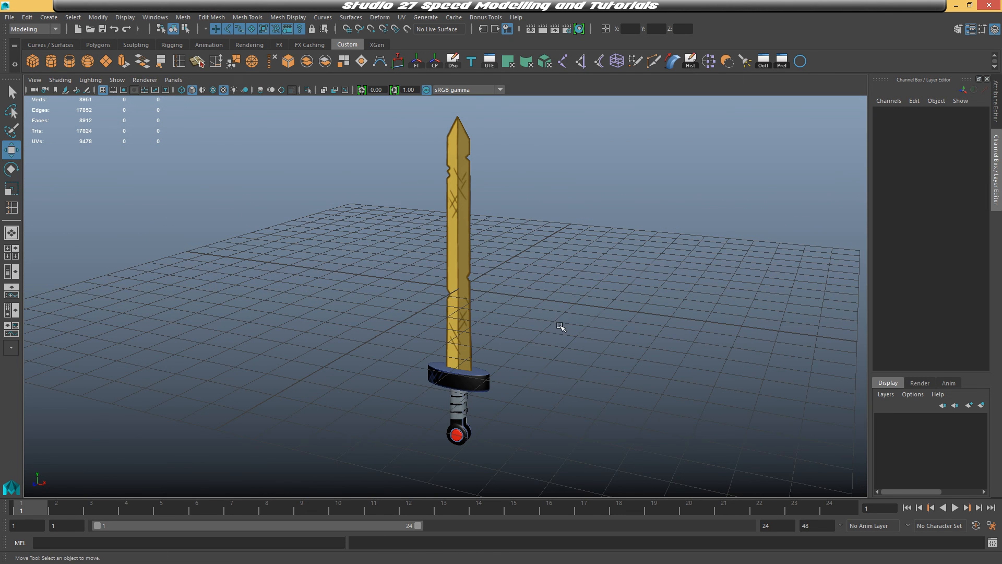